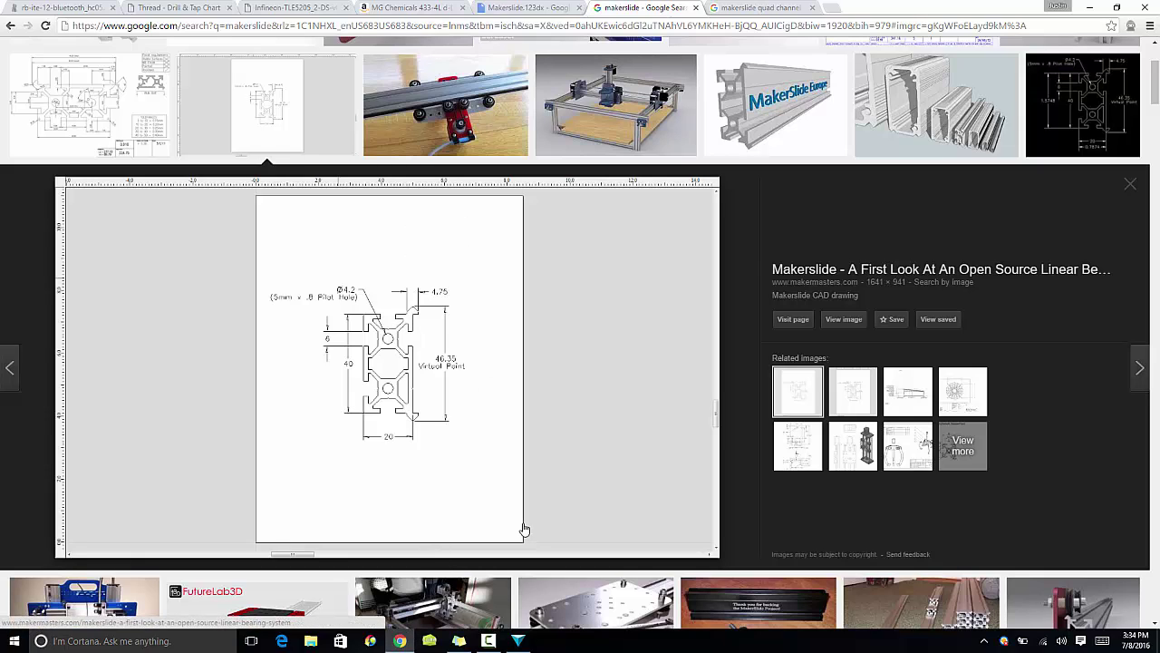
Compare the extrusion model in 123D Design with the MakerSlide quad channel images in the browser, returning to the dimensioned MakerSlide drawing
{"action": "left_click", "coordinate": [517, 640]}
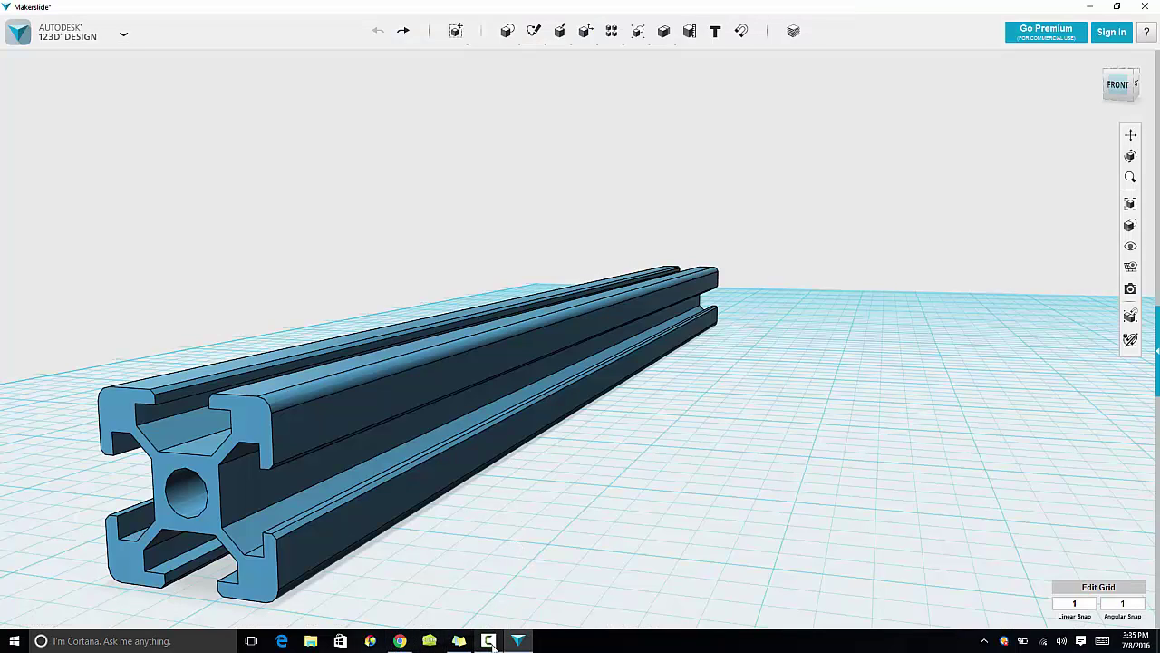
{"action": "left_click", "coordinate": [522, 644]}
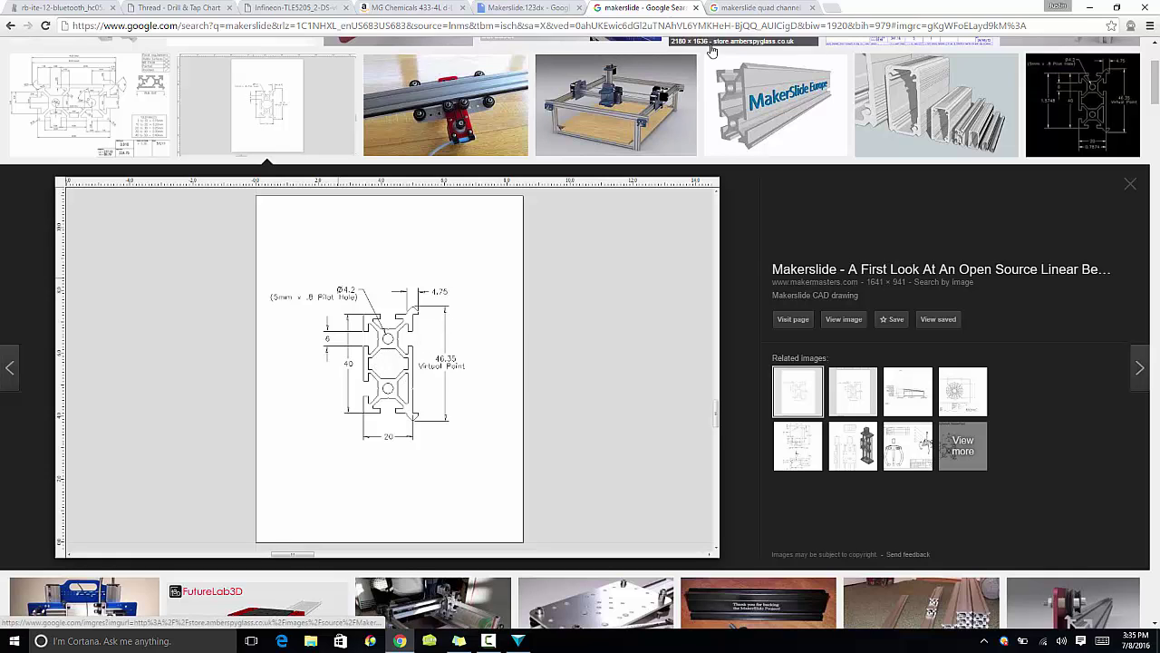
{"action": "left_click", "coordinate": [765, 6]}
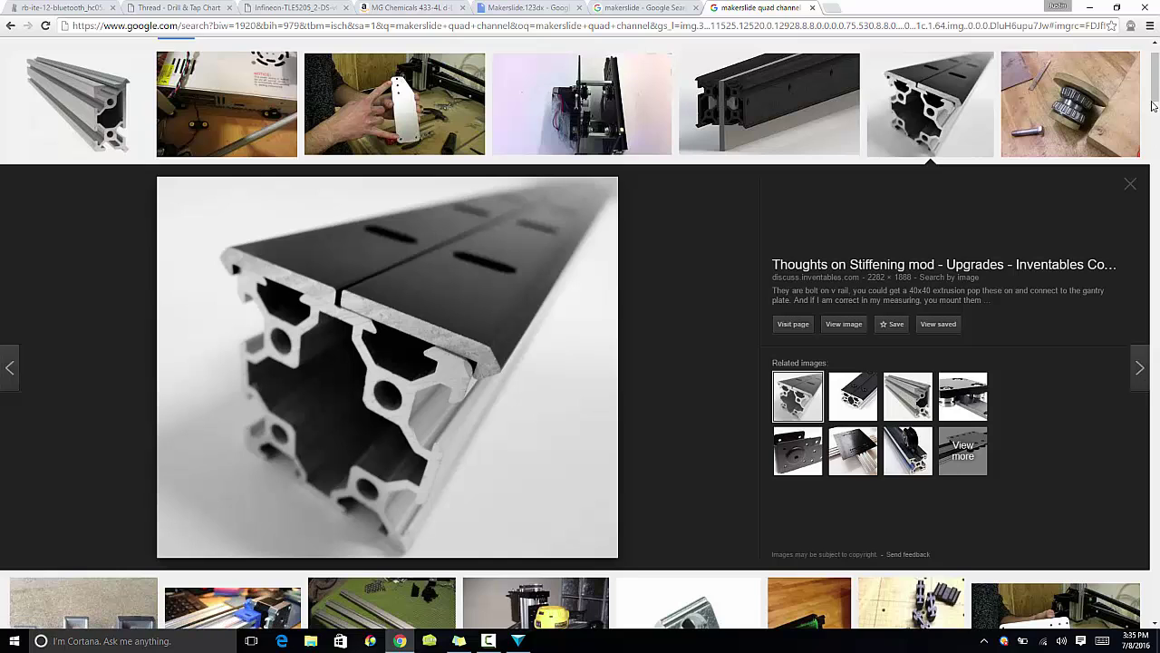
{"action": "left_click_drag", "start_coordinate": [1155, 91], "coordinate": [1156, 107]}
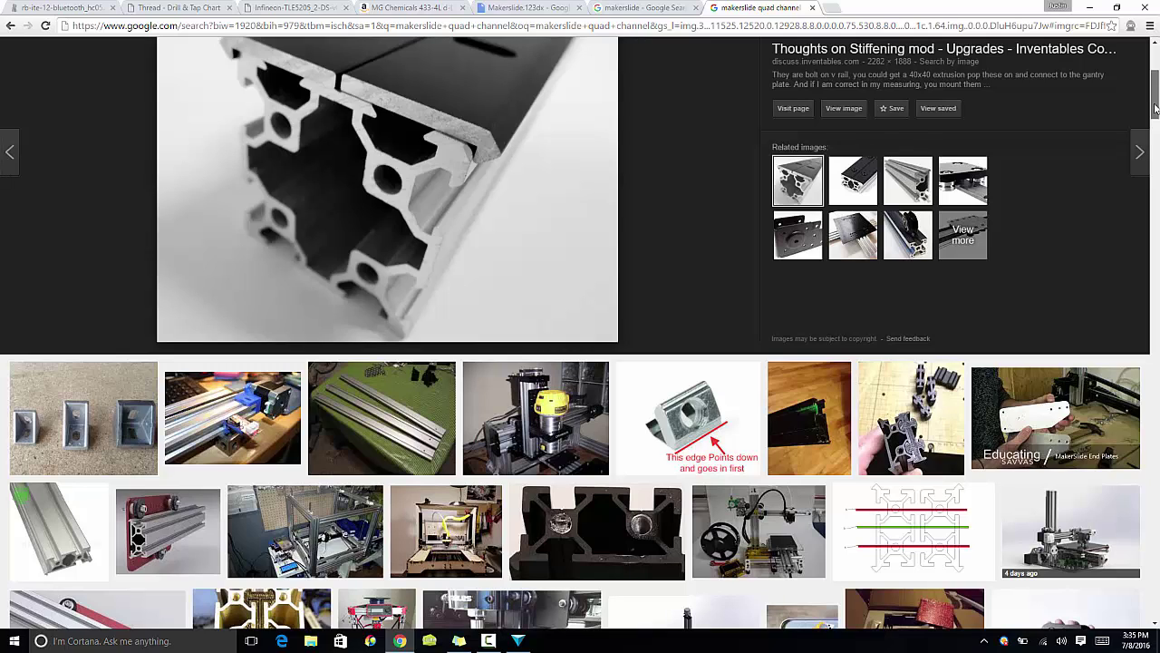
{"action": "left_click_drag", "start_coordinate": [1156, 109], "coordinate": [1156, 94]}
{"action": "left_click", "coordinate": [646, 5]}
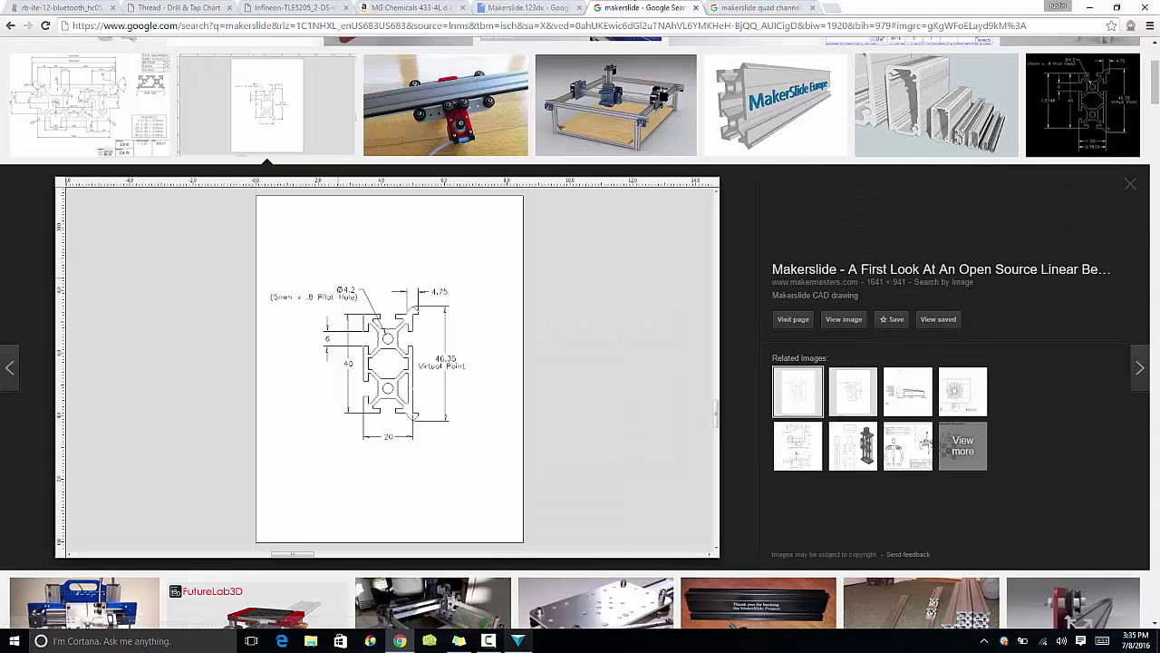
Inspect the extrusion's end profile in 123D Design, and switch to the browser to view the Makerslide.123dx file on Google Drive
{"action": "left_click", "coordinate": [519, 640]}
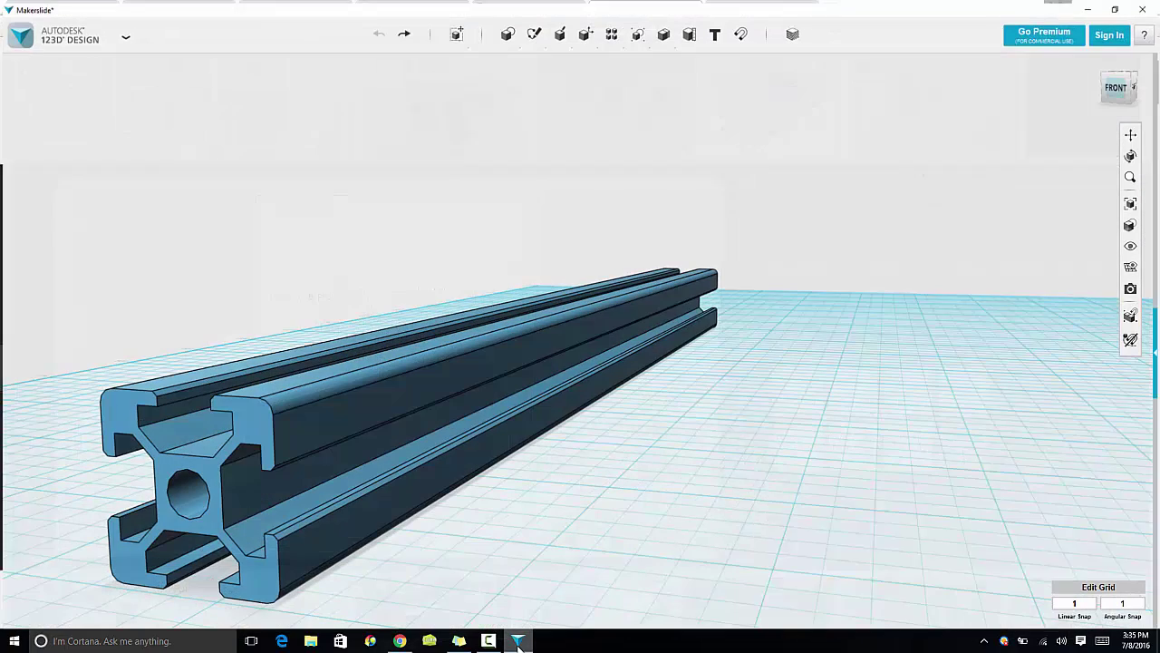
{"action": "scroll", "coordinate": [468, 499], "scroll_direction": "up", "scroll_amount": 3}
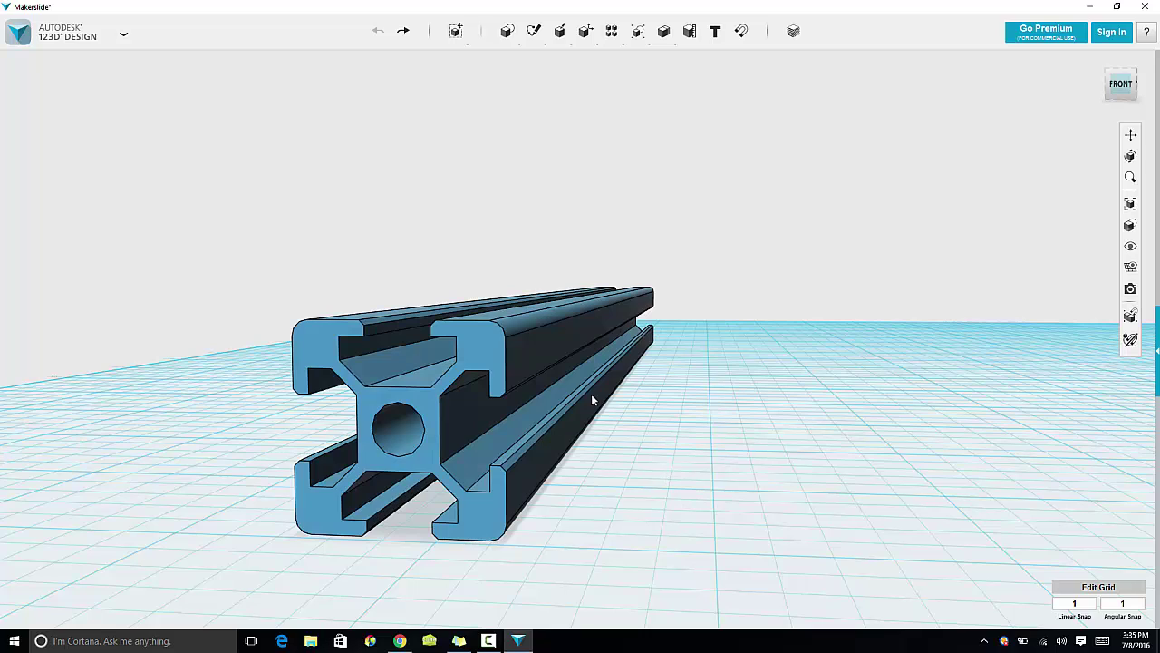
{"action": "right_click_drag", "start_coordinate": [562, 376], "coordinate": [560, 382]}
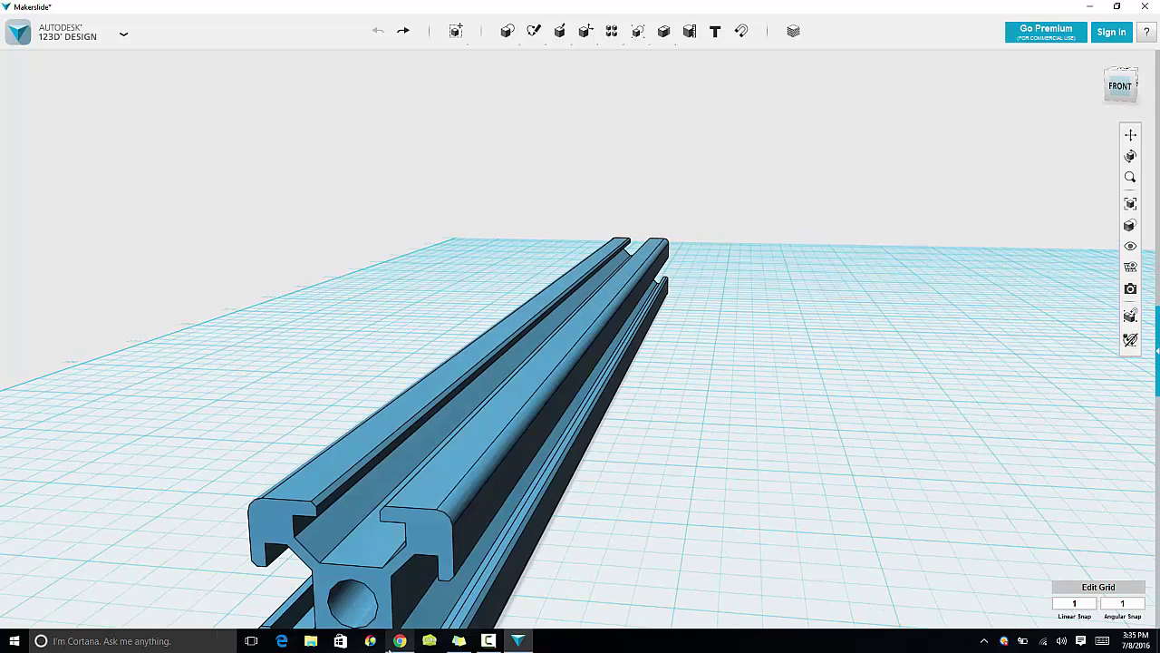
{"action": "left_click", "coordinate": [392, 645]}
{"action": "left_click", "coordinate": [522, 7]}
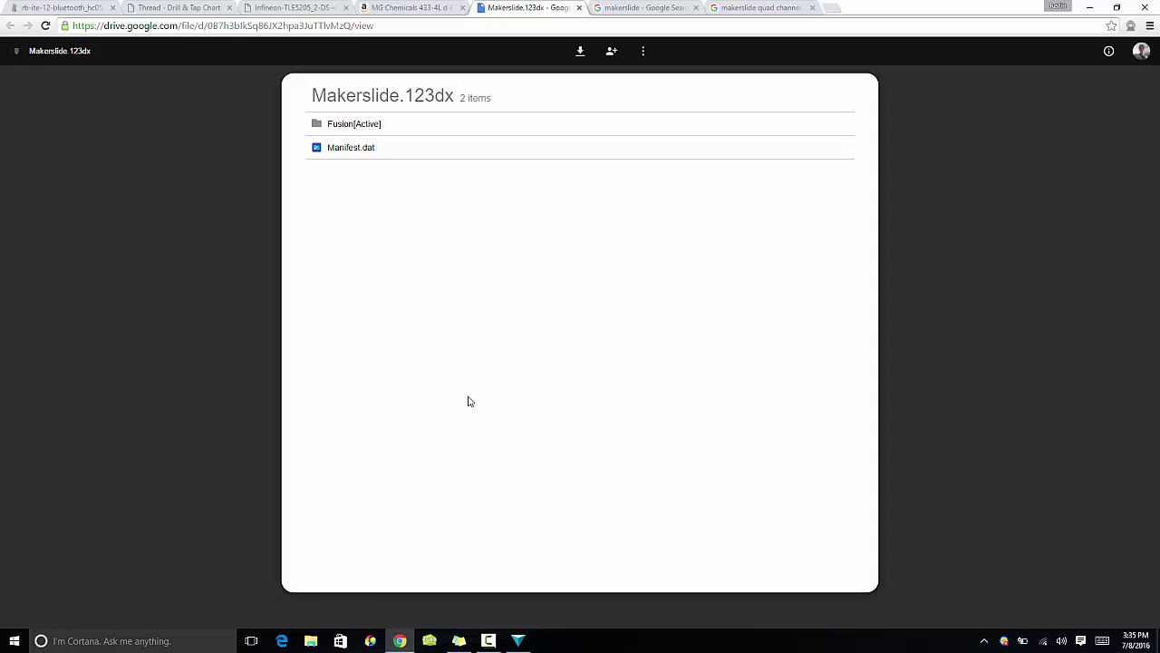
Examine the extrusion's end profile in 123D Design and compare it with the dimensioned MakerSlide drawing in the browser
{"action": "left_click", "coordinate": [518, 640]}
{"action": "mouse_move", "coordinate": [602, 473]}
{"action": "right_mouse_down"}
{"action": "mouse_move", "coordinate": [599, 456]}
{"action": "mouse_move", "coordinate": [606, 467]}
{"action": "right_mouse_up"}
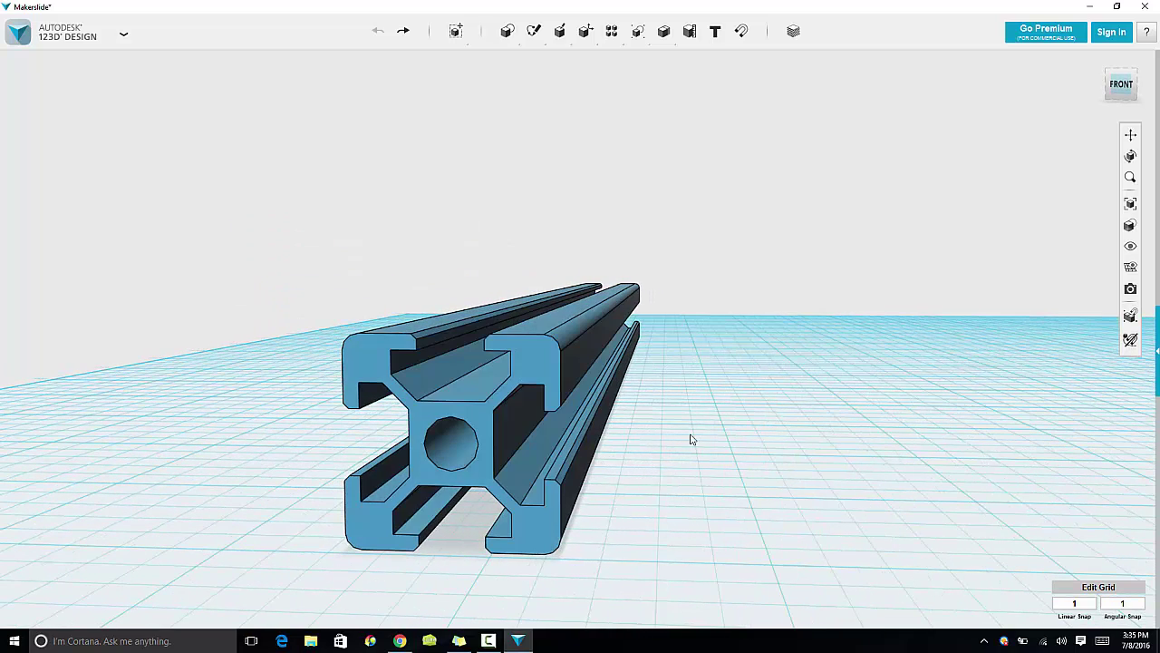
{"action": "right_click_drag", "start_coordinate": [690, 440], "coordinate": [575, 420]}
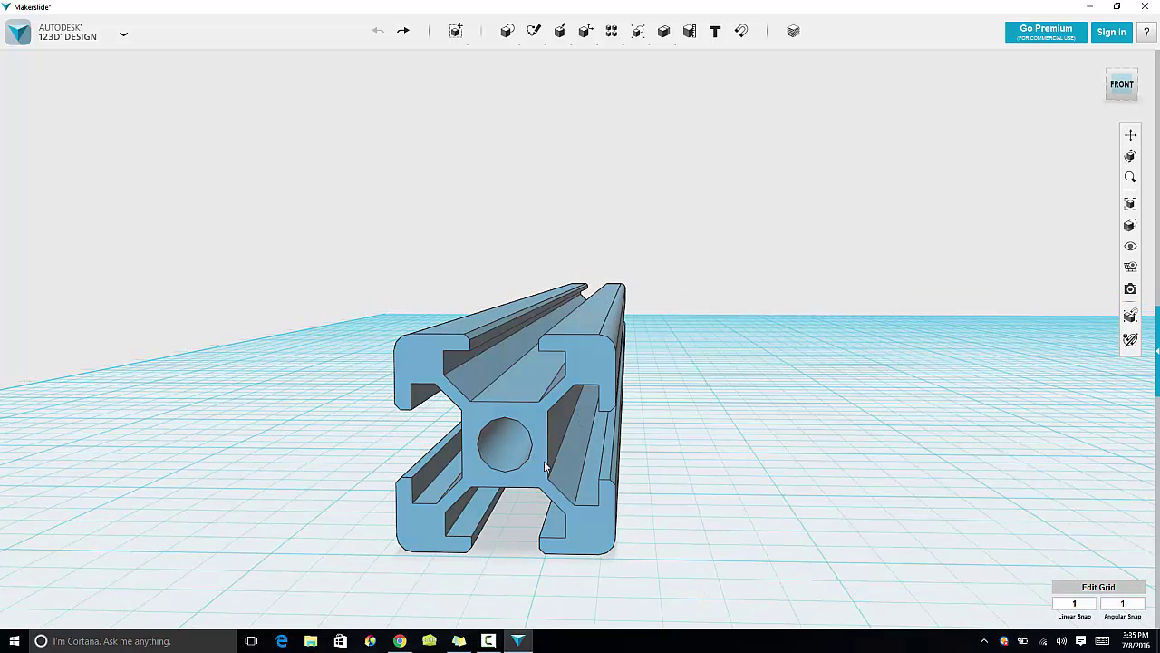
{"action": "right_click_drag", "start_coordinate": [684, 445], "coordinate": [672, 419]}
{"action": "left_click", "coordinate": [400, 641]}
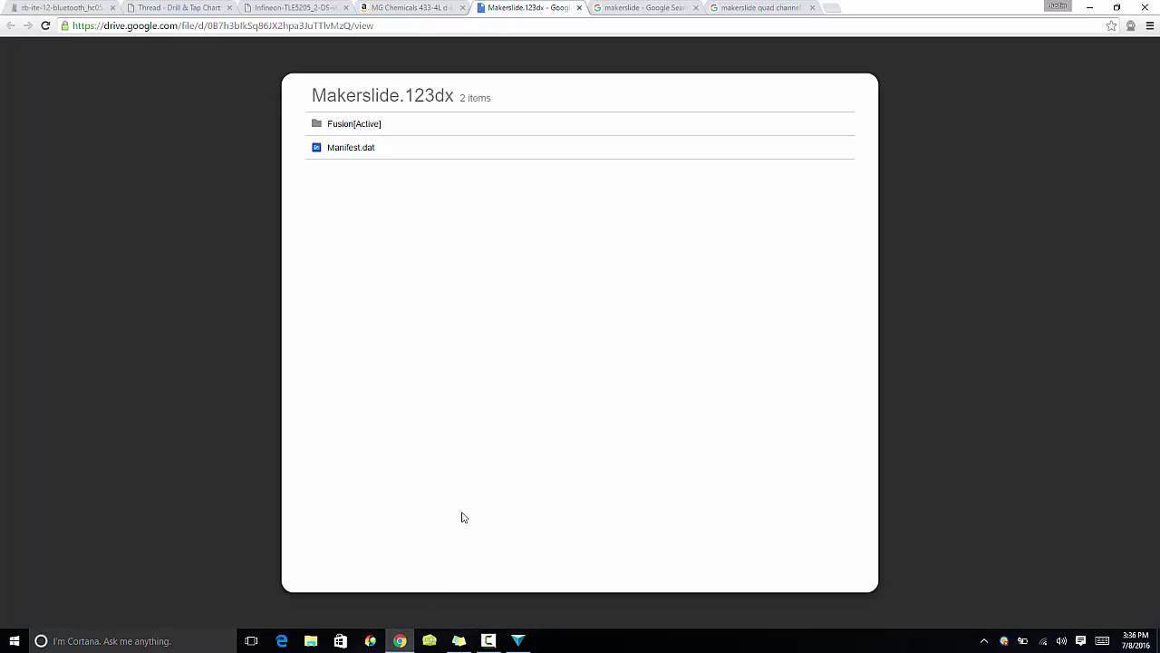
{"action": "left_click", "coordinate": [643, 7]}
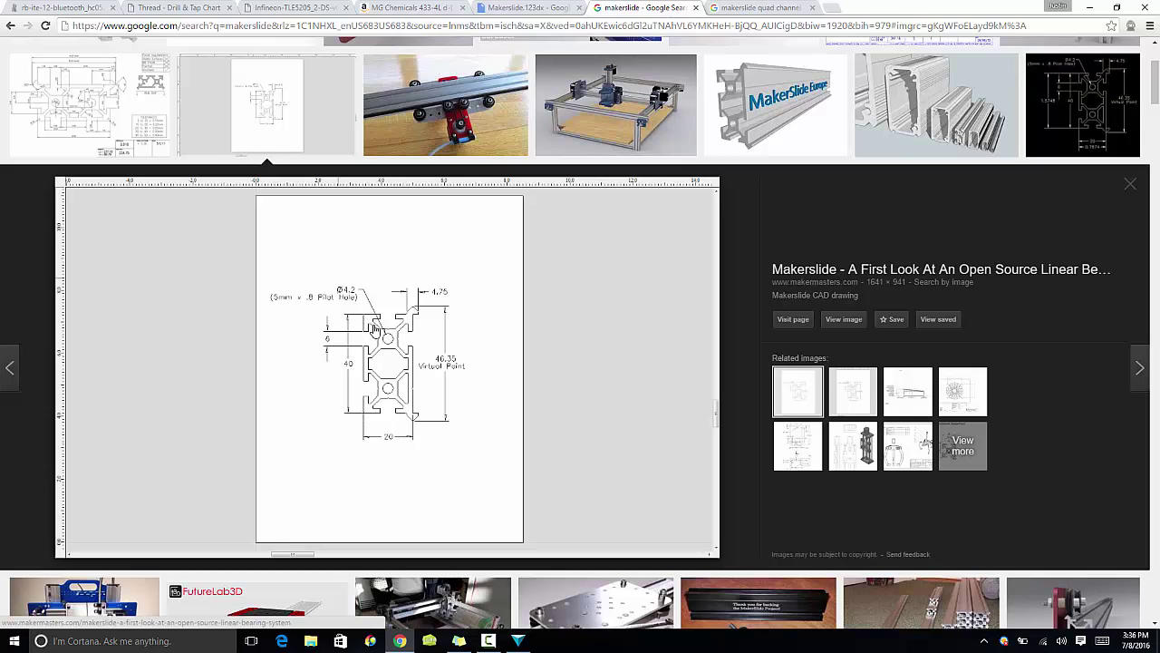
Switch to 123D Design and delete the rounded outer corner faces along the extrusion's right side, leaving square corners
{"action": "left_click", "coordinate": [518, 640]}
{"action": "left_click", "coordinate": [487, 315]}
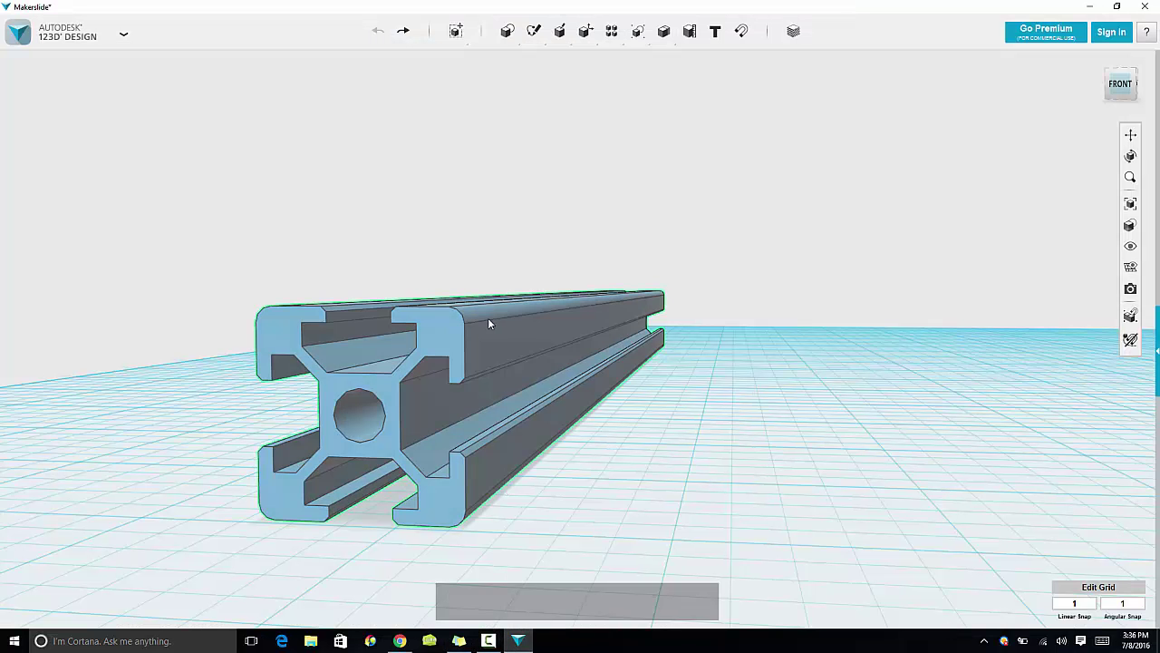
{"action": "left_click", "coordinate": [487, 314]}
{"action": "right_click_drag", "start_coordinate": [593, 464], "coordinate": [498, 432]}
{"action": "left_click", "coordinate": [472, 375]}
{"action": "left_click", "coordinate": [444, 397]}
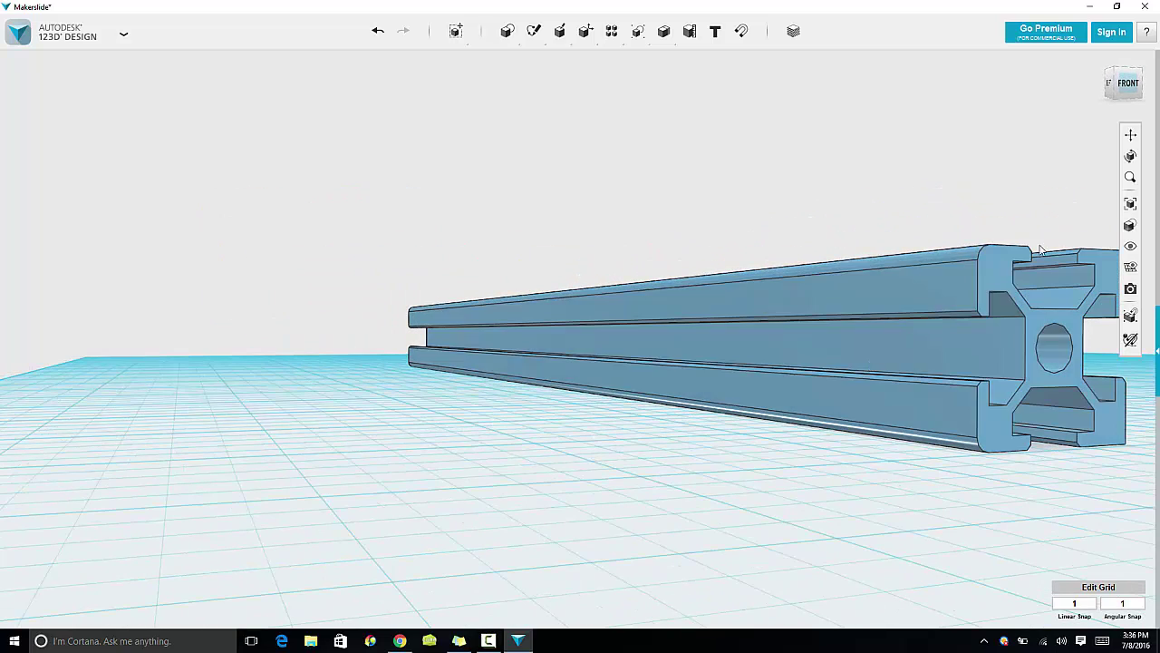
Delete the rounded upper and lower outer corner faces along the extrusion's left side to square them off
{"action": "left_click", "coordinate": [979, 257]}
{"action": "right_click_drag", "start_coordinate": [979, 260], "coordinate": [969, 327]}
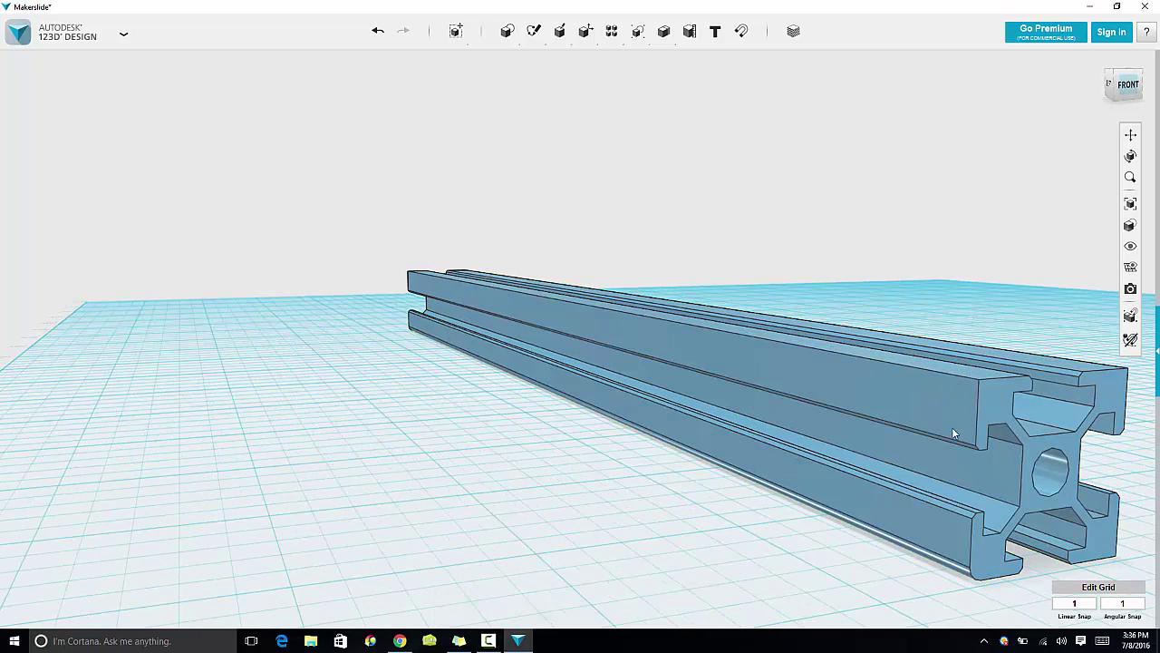
{"action": "right_click_drag", "start_coordinate": [951, 427], "coordinate": [948, 336]}
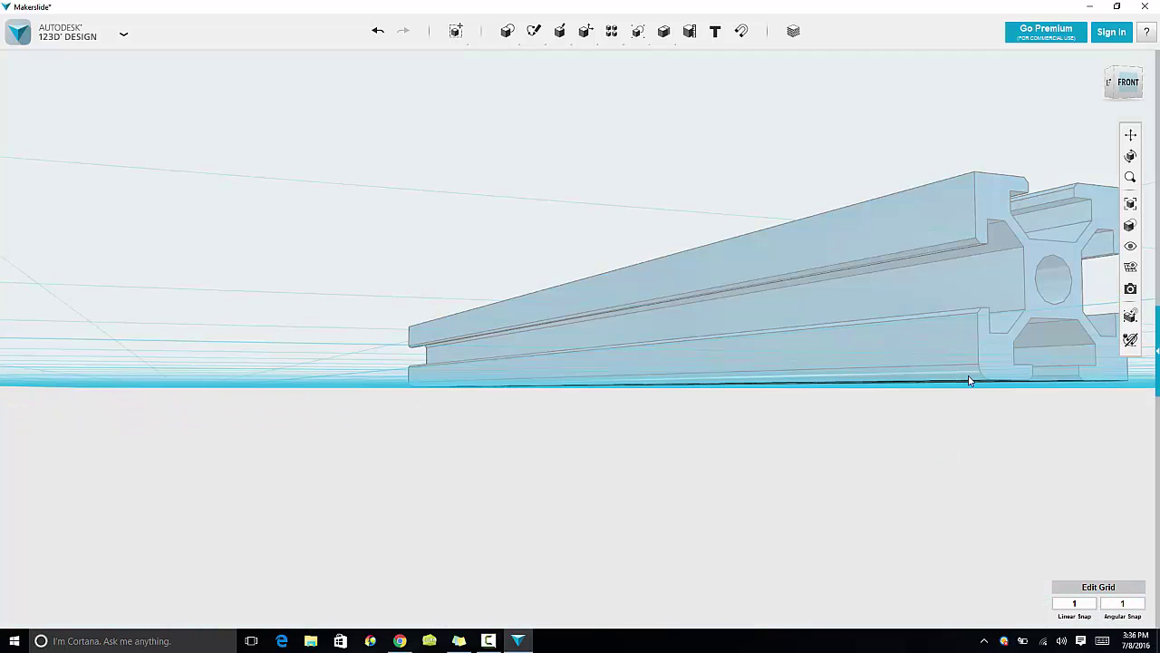
{"action": "left_click", "coordinate": [969, 381]}
{"action": "right_click_drag", "start_coordinate": [969, 378], "coordinate": [959, 427]}
{"action": "left_click", "coordinate": [958, 451]}
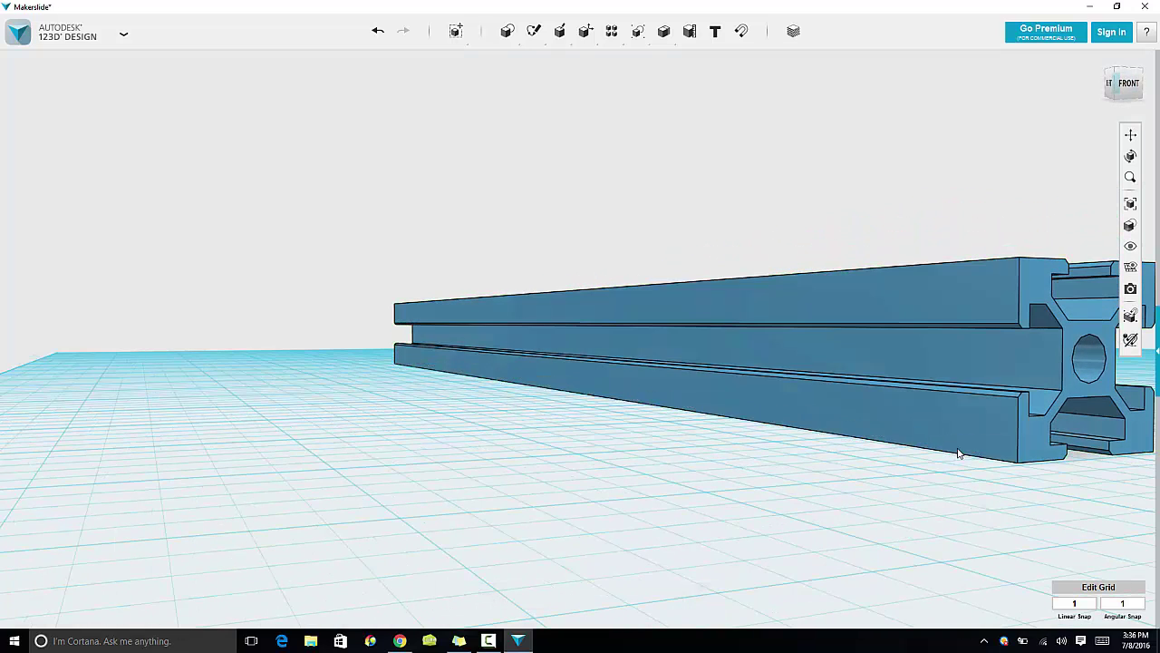
Check the squared-off extrusion profile from several angles against the MakerSlide drawing in the browser
{"action": "right_click_drag", "start_coordinate": [985, 466], "coordinate": [953, 465]}
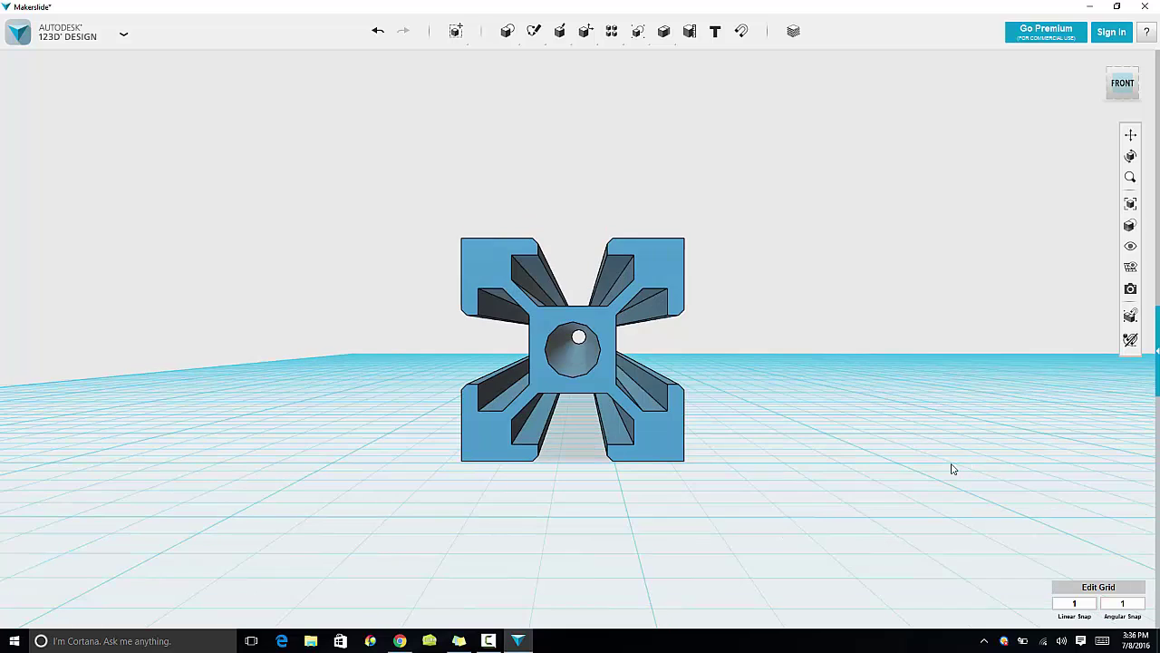
{"action": "right_click_drag", "start_coordinate": [787, 402], "coordinate": [790, 409]}
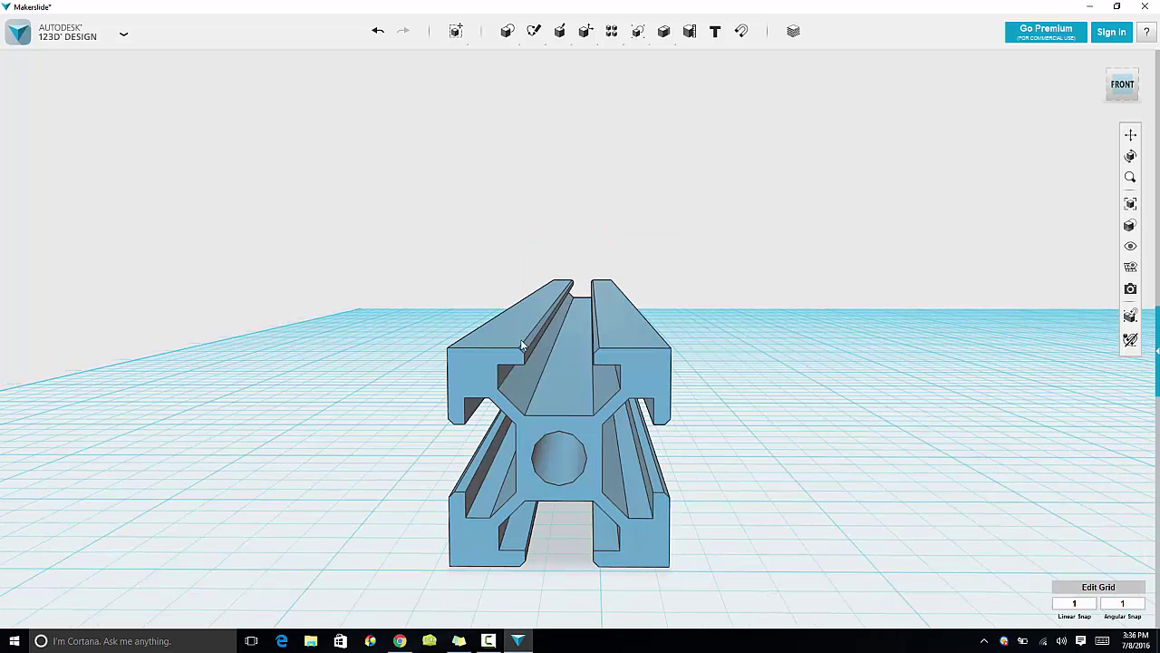
{"action": "left_click", "coordinate": [399, 641]}
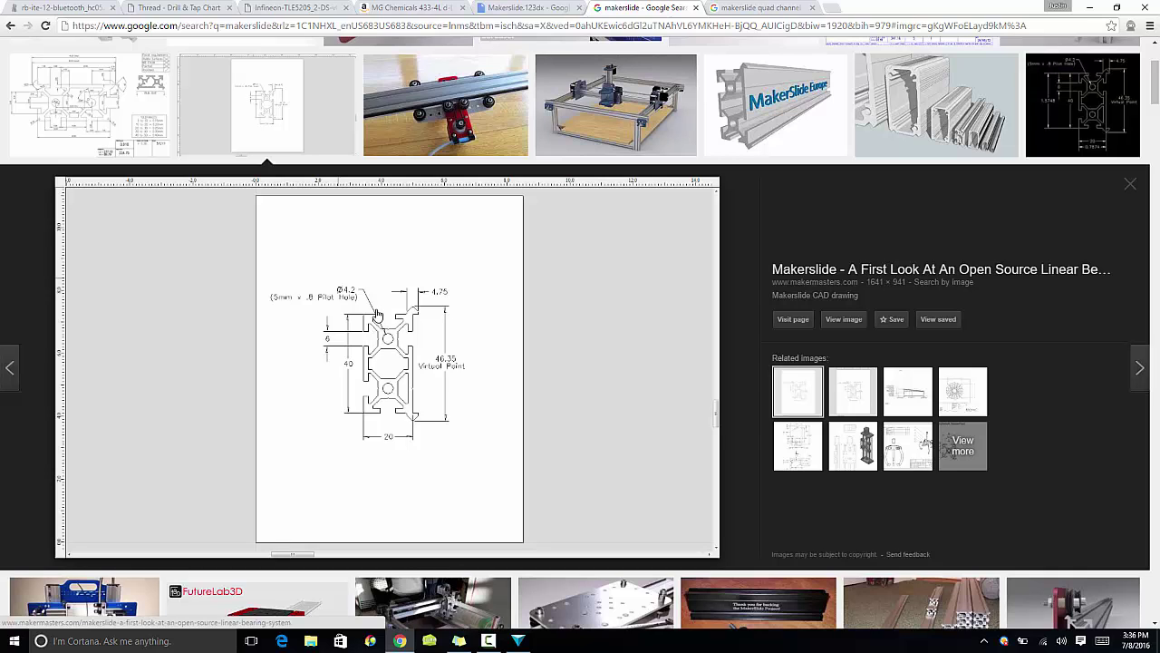
{"action": "left_click", "coordinate": [517, 641]}
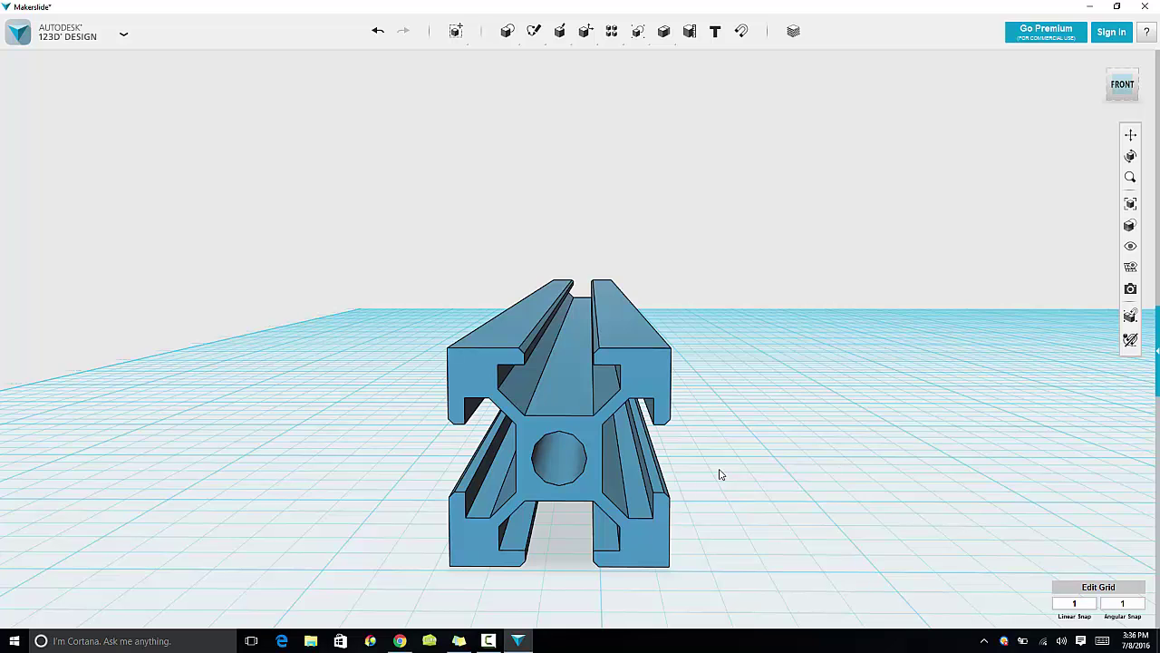
{"action": "right_click_drag", "start_coordinate": [732, 356], "coordinate": [720, 353]}
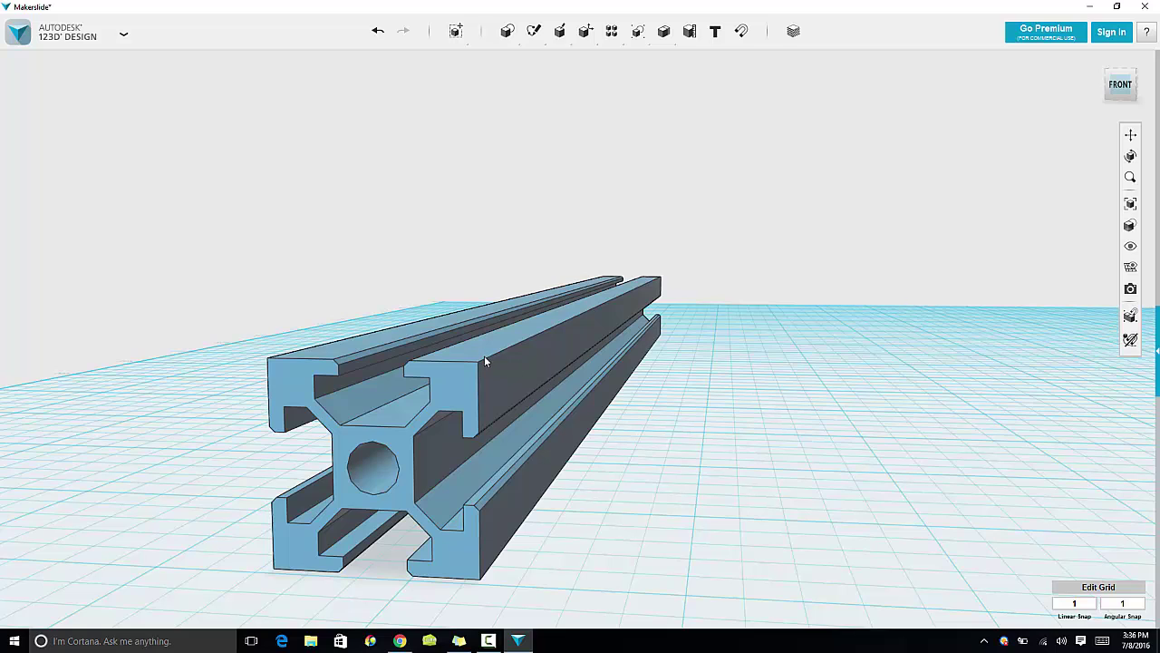
{"action": "mouse_move", "coordinate": [521, 446]}
{"action": "right_mouse_down"}
{"action": "mouse_move", "coordinate": [538, 440]}
{"action": "mouse_move", "coordinate": [539, 451]}
{"action": "right_mouse_up"}
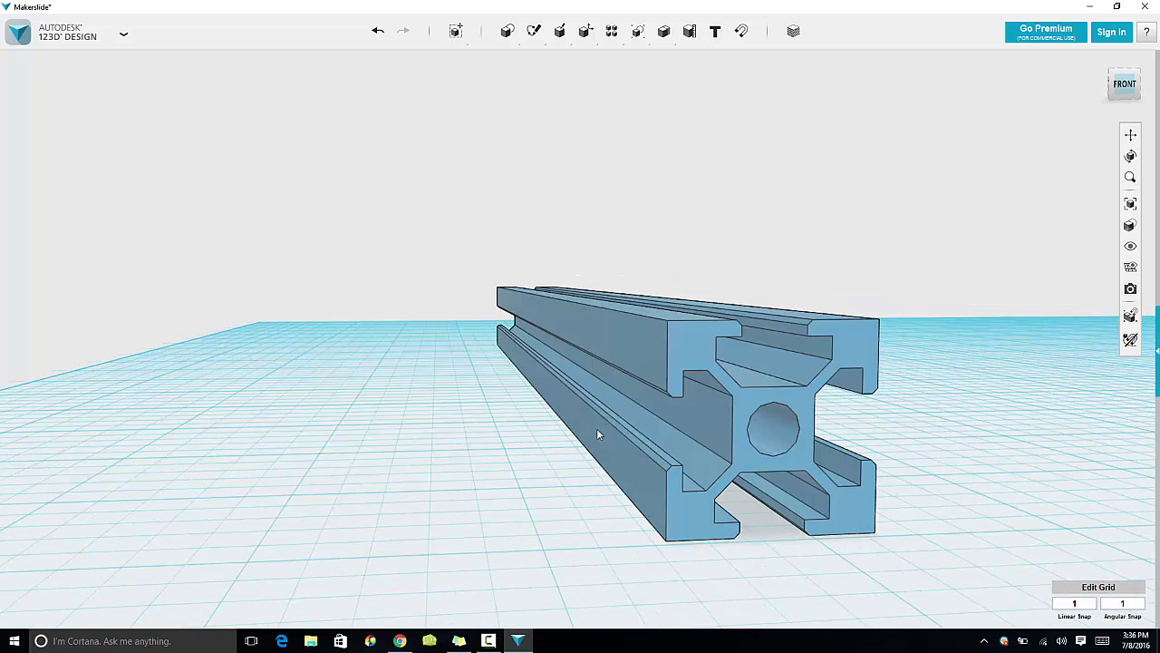
{"action": "right_click_drag", "start_coordinate": [659, 394], "coordinate": [663, 391]}
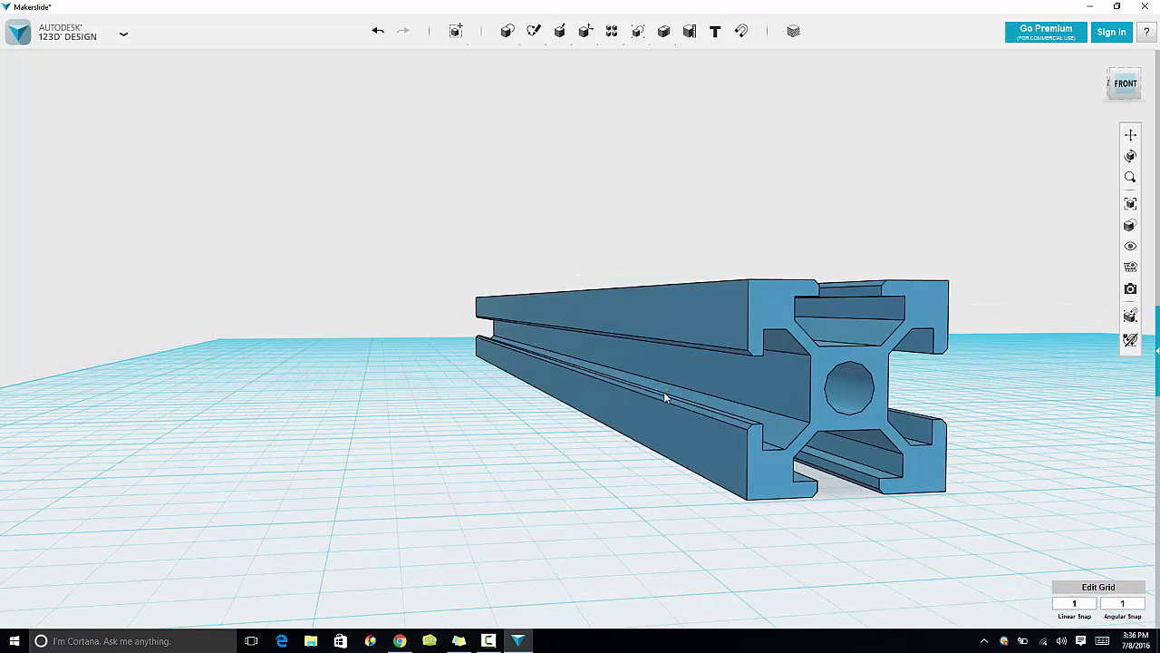
Try deleting the narrow chamfer face along the lip of the extrusion's top slot, and undo the deletion
{"action": "left_click", "coordinate": [745, 350]}
{"action": "left_click", "coordinate": [745, 351]}
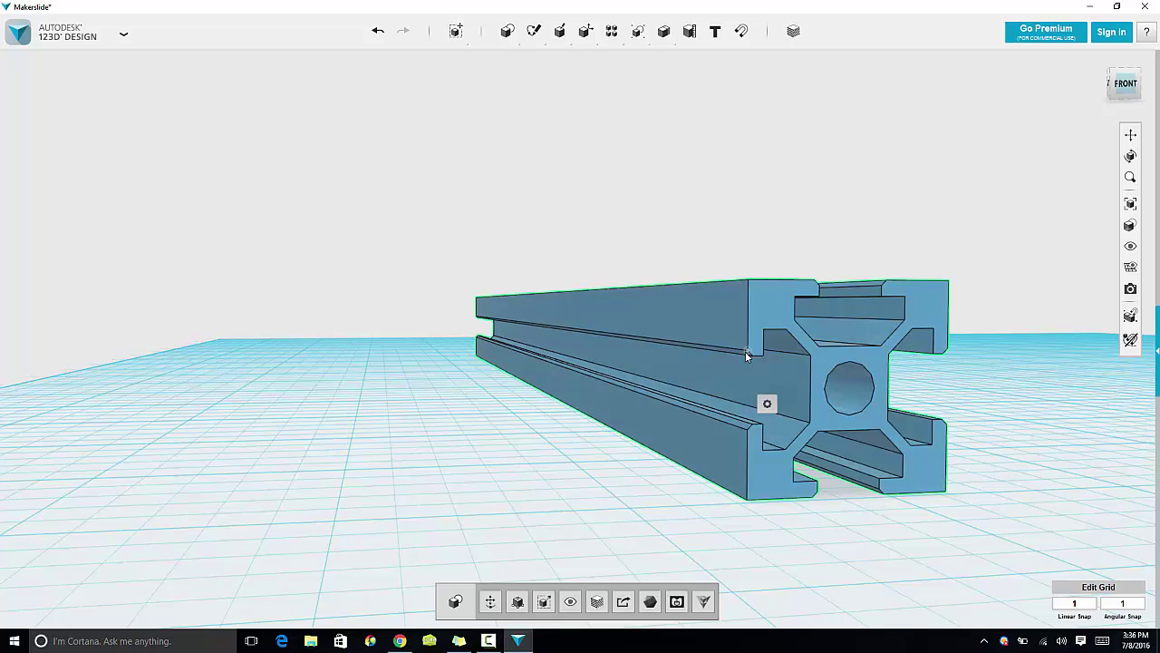
{"action": "left_click", "coordinate": [742, 353]}
{"action": "right_click_drag", "start_coordinate": [742, 356], "coordinate": [659, 411]}
{"action": "left_click", "coordinate": [659, 410]}
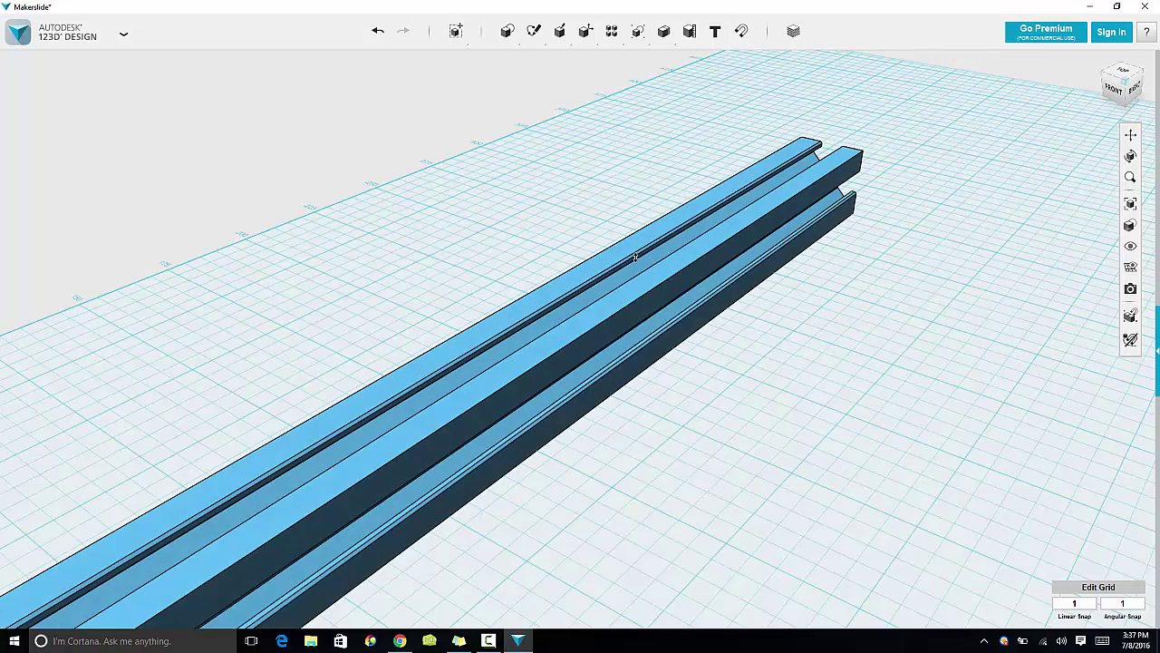
{"action": "scroll", "coordinate": [634, 257], "scroll_direction": "up", "scroll_amount": 5}
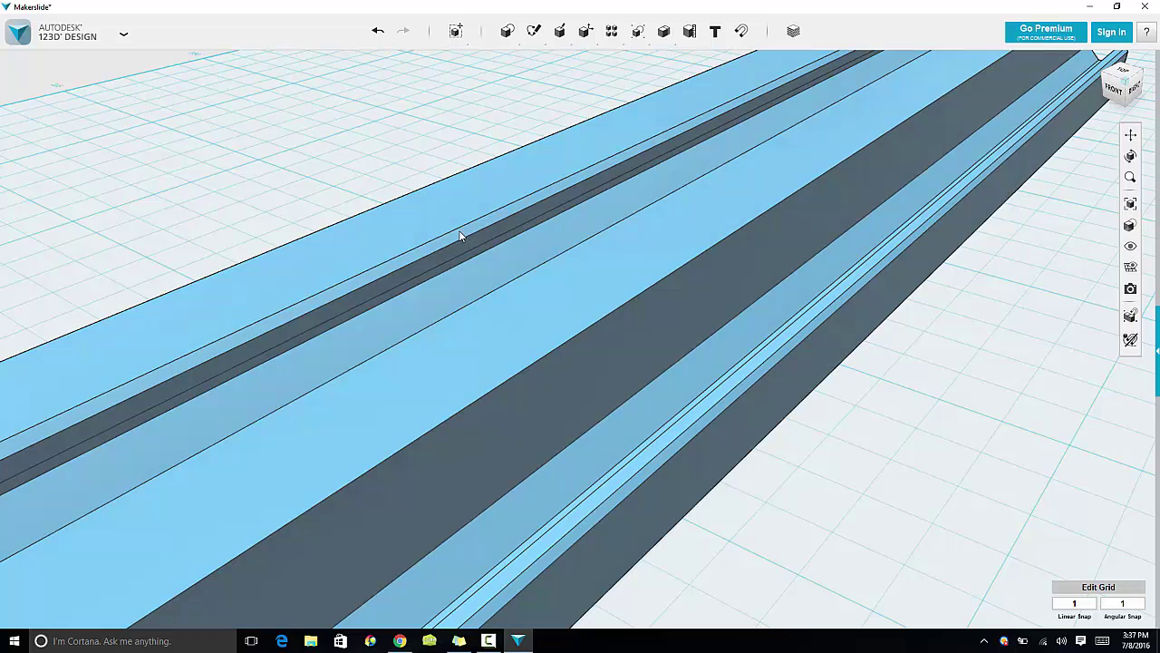
{"action": "left_click", "coordinate": [460, 233]}
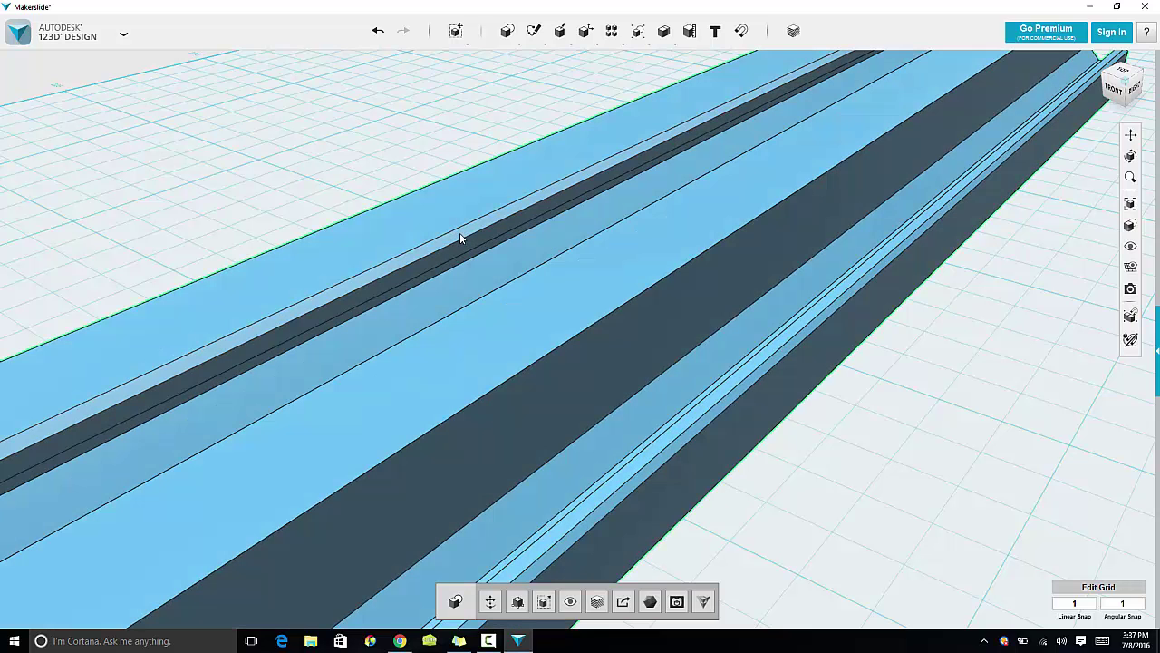
{"action": "left_click", "coordinate": [459, 233]}
{"action": "key", "text": "Delete"}
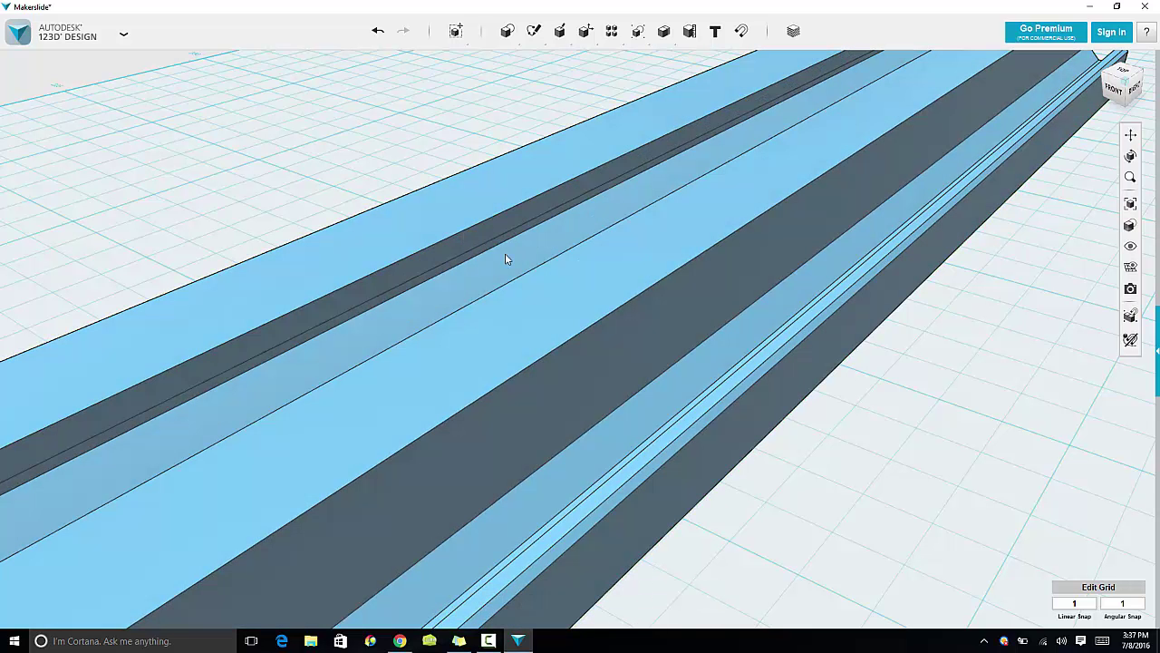
{"action": "key", "text": "ctrl+z"}
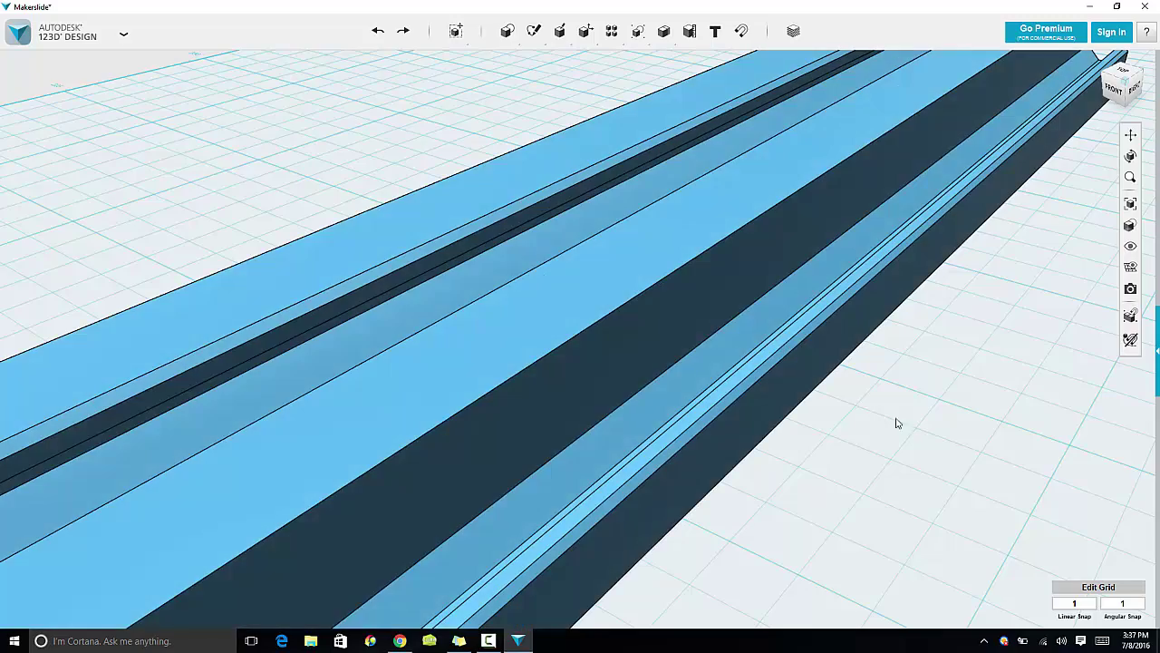
Copy the extrusion and place the duplicate 20 mm directly above the original
{"action": "right_click_drag", "start_coordinate": [893, 423], "coordinate": [925, 416]}
{"action": "right_click_drag", "start_coordinate": [926, 416], "coordinate": [948, 412]}
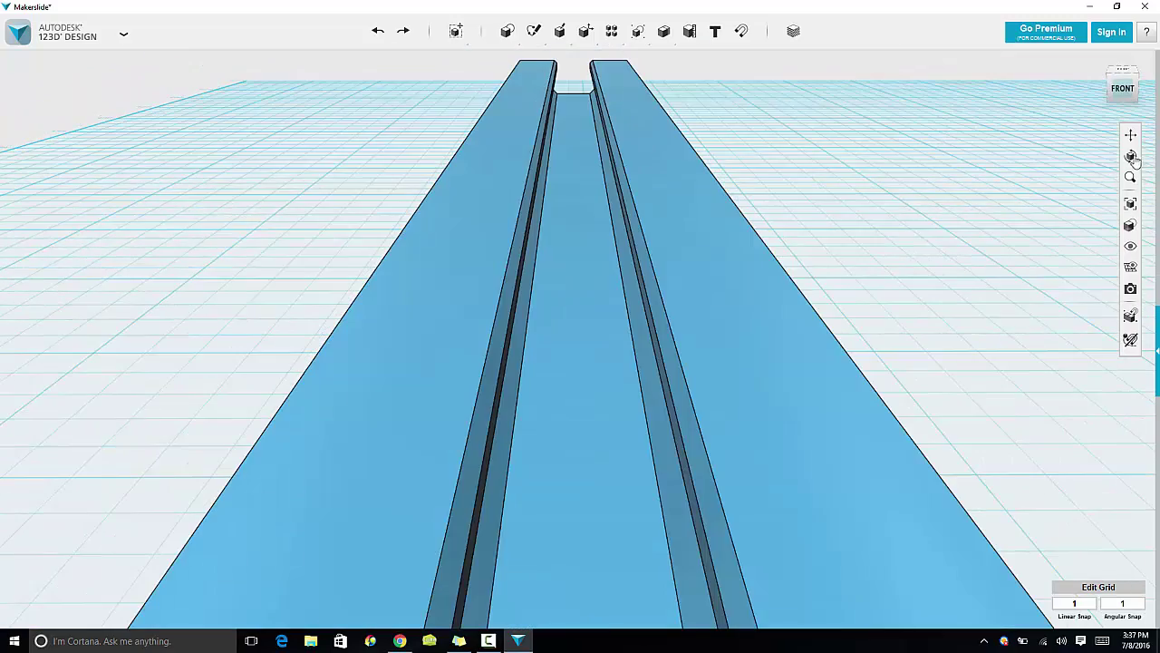
{"action": "left_click", "coordinate": [1131, 178]}
{"action": "left_click_drag", "start_coordinate": [1020, 328], "coordinate": [824, 472]}
{"action": "right_click_drag", "start_coordinate": [775, 543], "coordinate": [774, 530]}
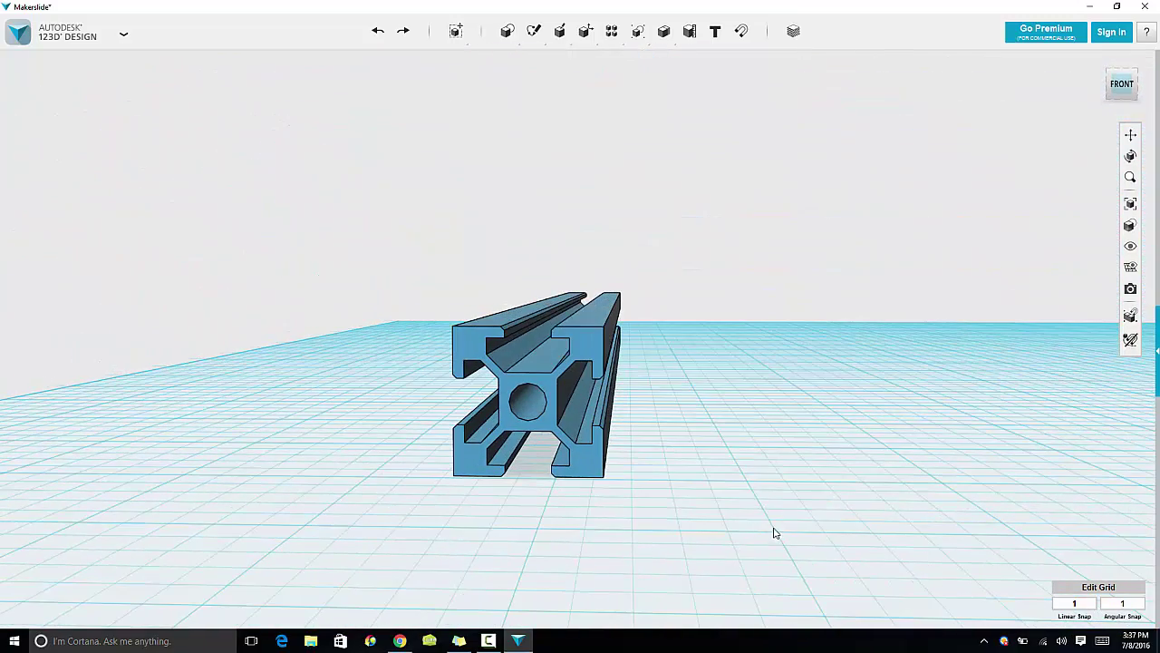
{"action": "right_click_drag", "start_coordinate": [731, 484], "coordinate": [736, 487]}
{"action": "left_click", "coordinate": [639, 439]}
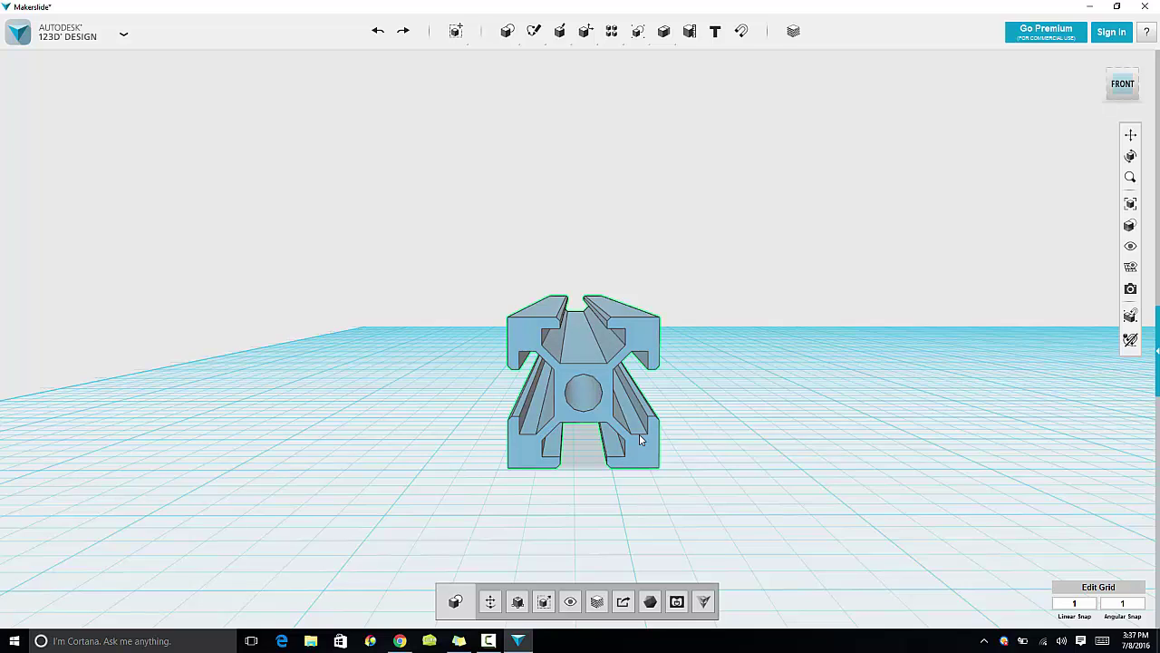
{"action": "left_click", "coordinate": [639, 439]}
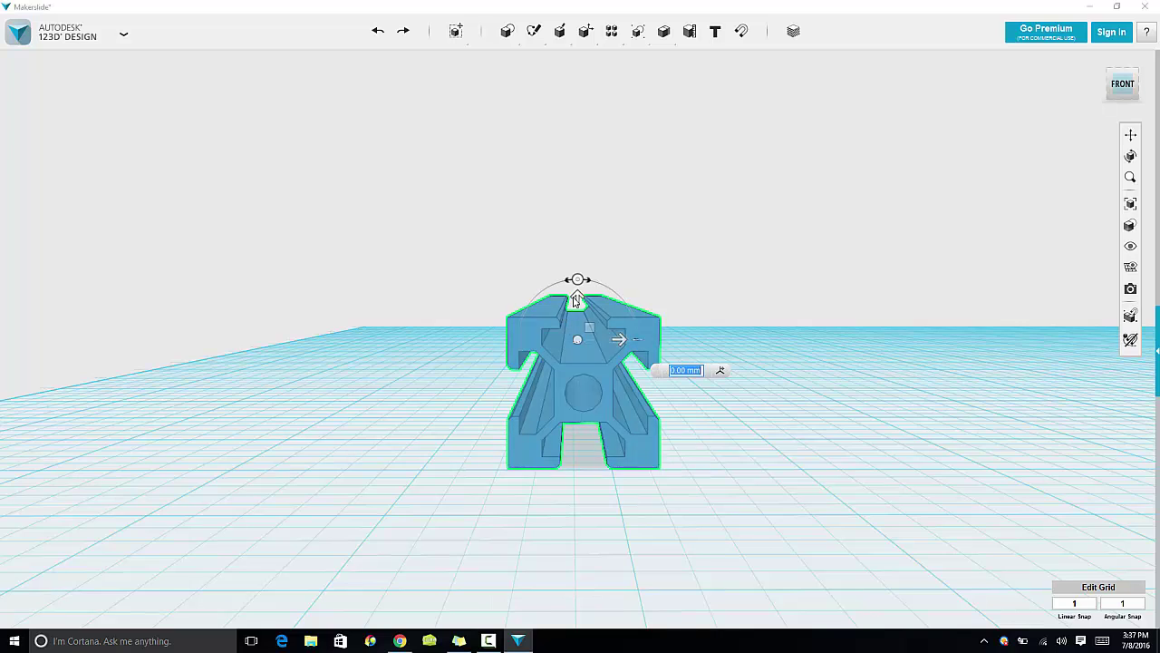
{"action": "left_click", "coordinate": [578, 301]}
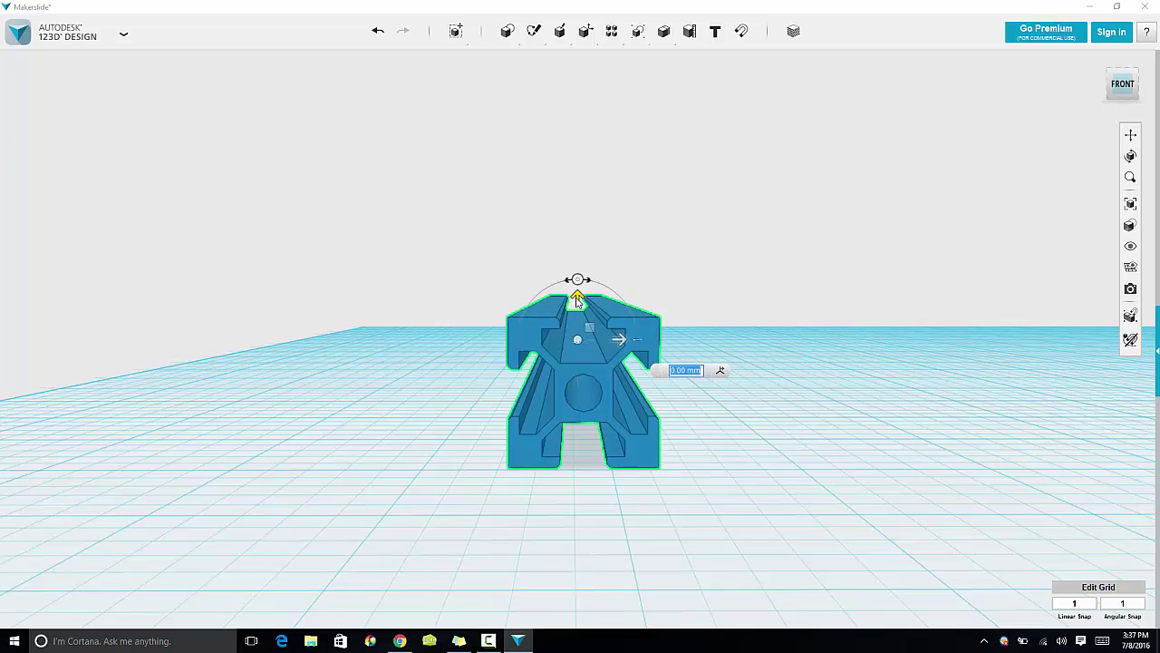
{"action": "type", "text": "20"}
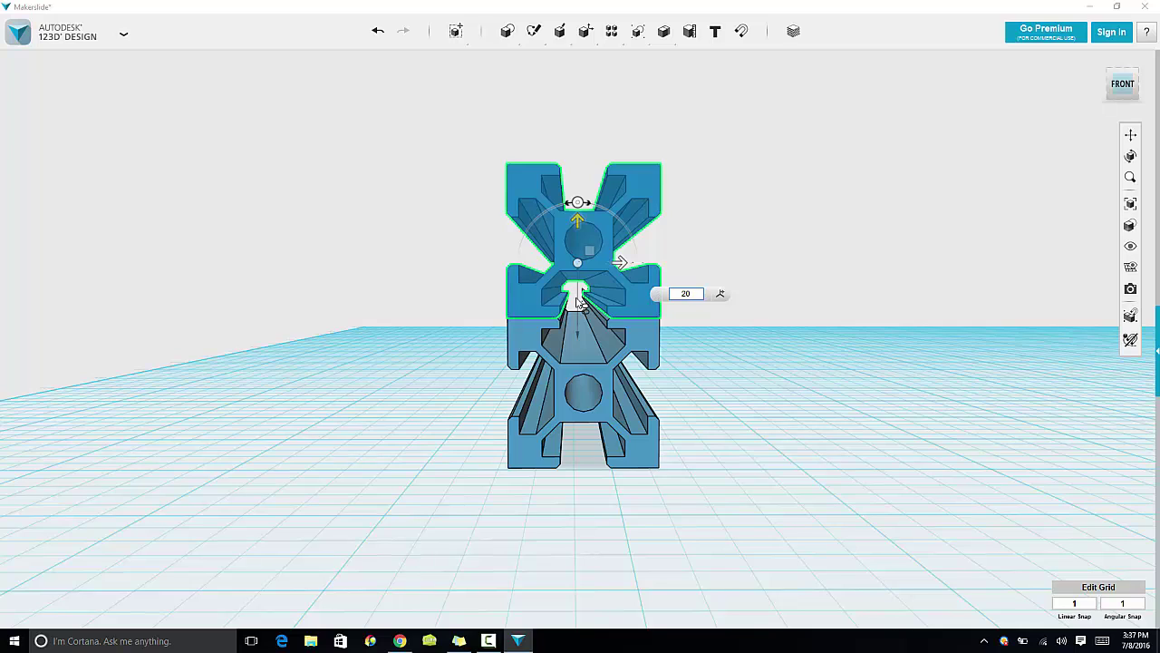
{"action": "key", "text": "Return"}
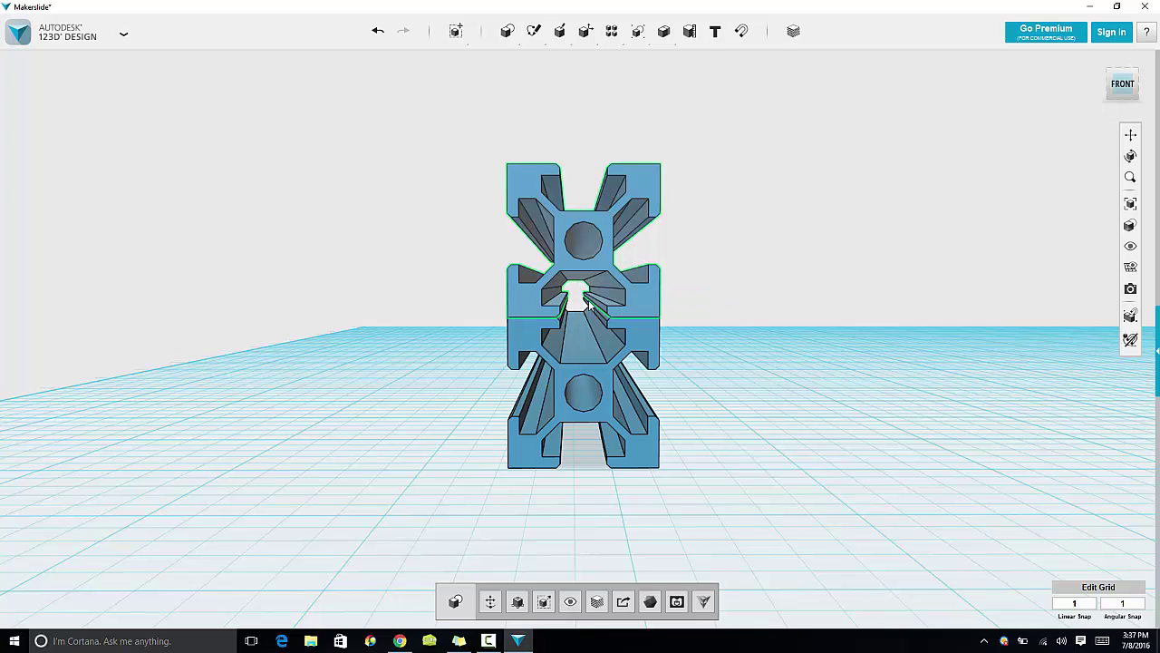
{"action": "left_click", "coordinate": [749, 361]}
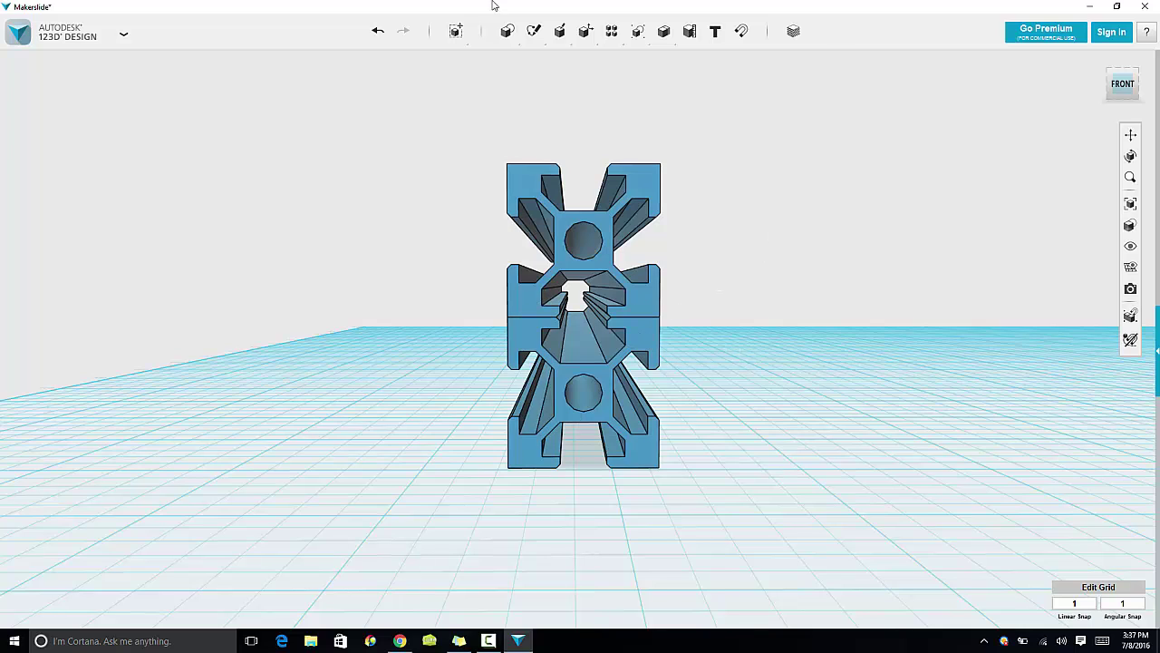
Project the front end faces of both stacked extrusions into a sketch
{"action": "mouse_move", "coordinate": [533, 33]}
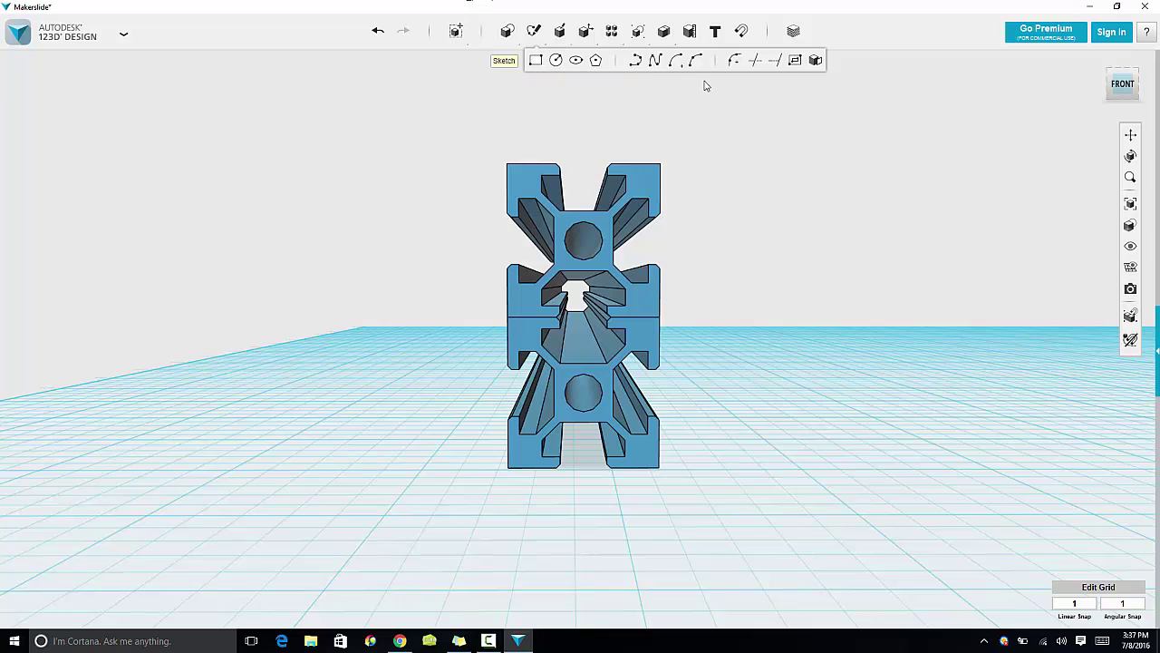
{"action": "left_click", "coordinate": [815, 60]}
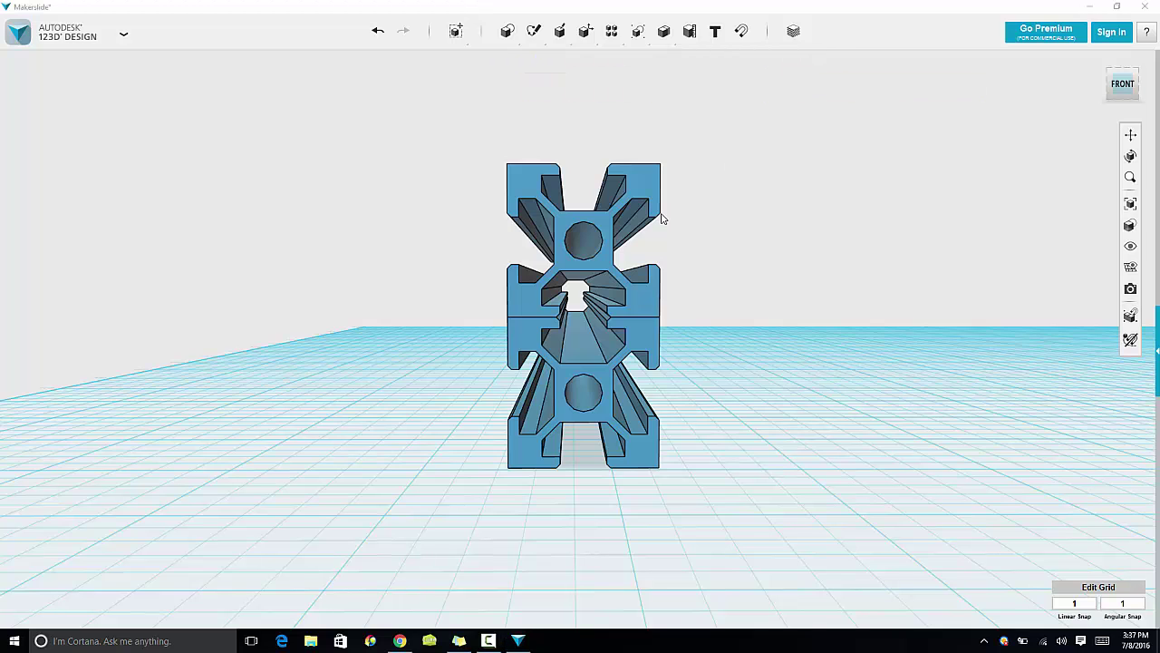
{"action": "left_click", "coordinate": [600, 261]}
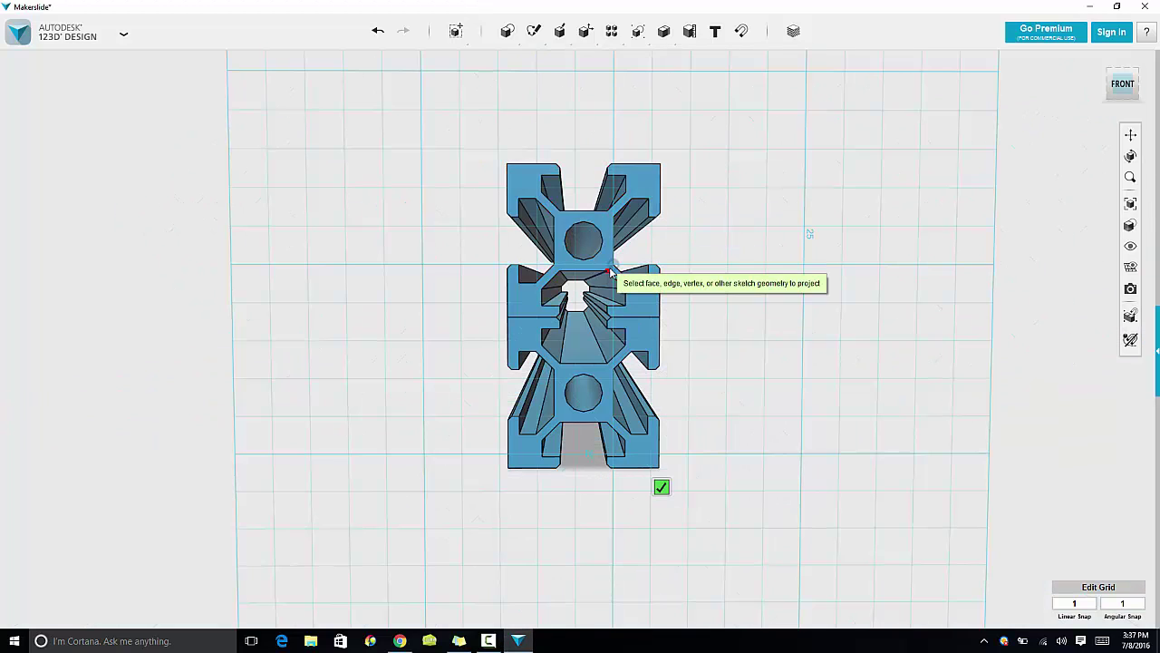
{"action": "left_click", "coordinate": [608, 265]}
{"action": "left_click", "coordinate": [610, 384]}
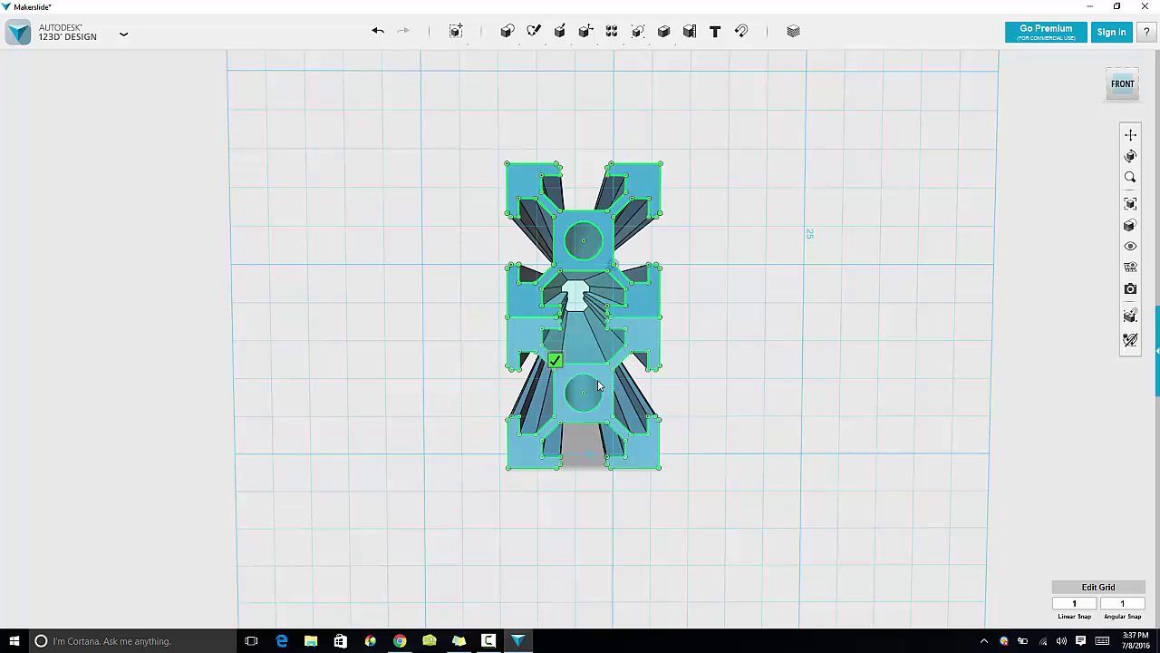
{"action": "left_click", "coordinate": [552, 359]}
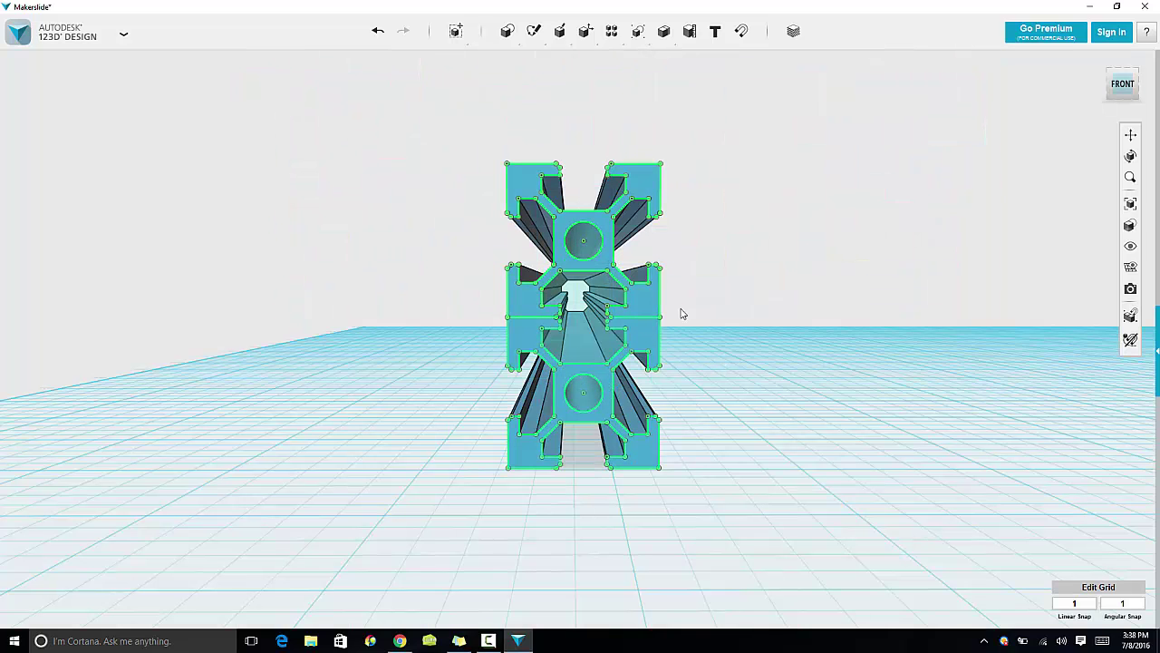
Check the stacked profile against the dimensioned MakerSlide drawing in the browser, and return to 123D Design
{"action": "right_click_drag", "start_coordinate": [708, 342], "coordinate": [596, 284]}
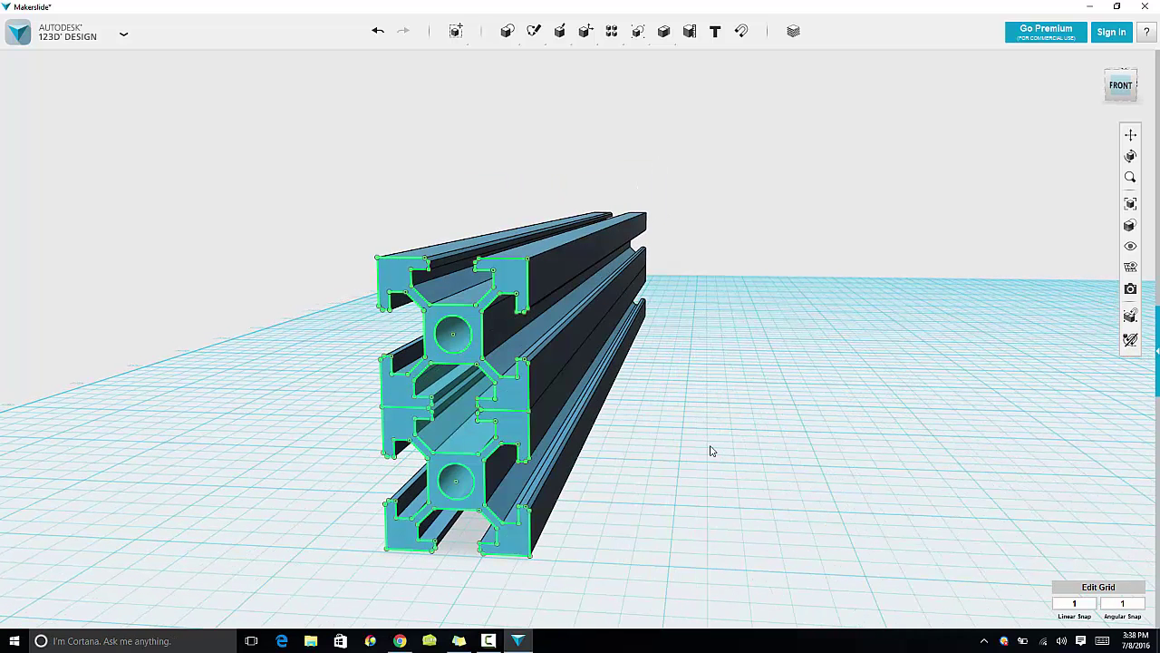
{"action": "right_click_drag", "start_coordinate": [712, 446], "coordinate": [720, 432]}
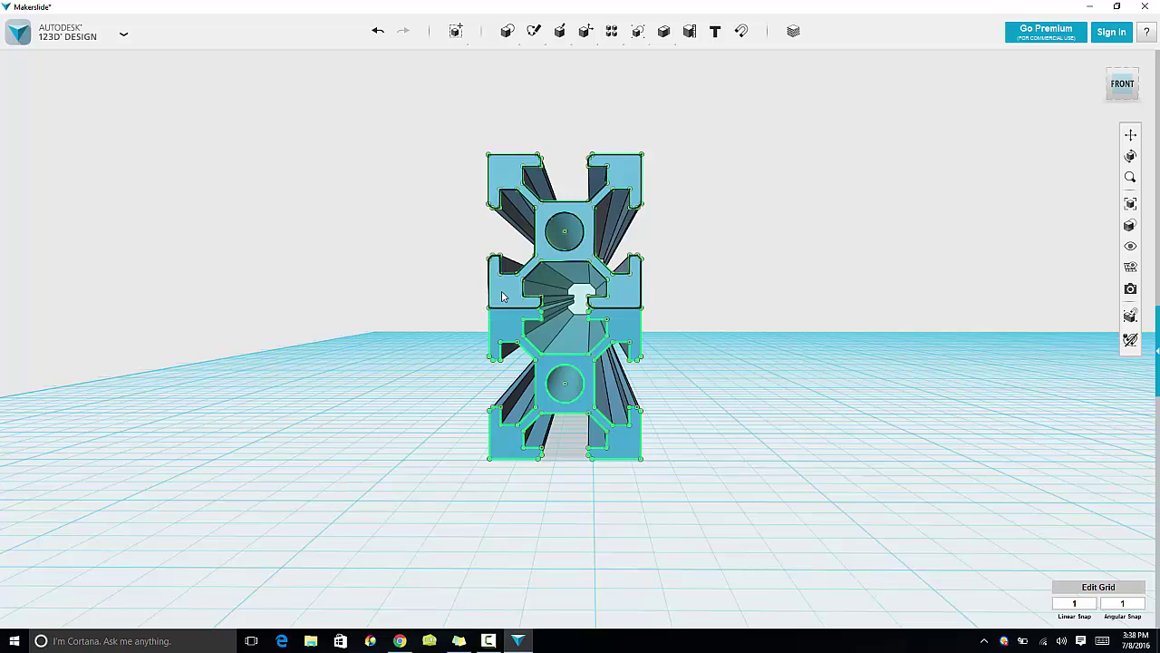
{"action": "left_click", "coordinate": [399, 641]}
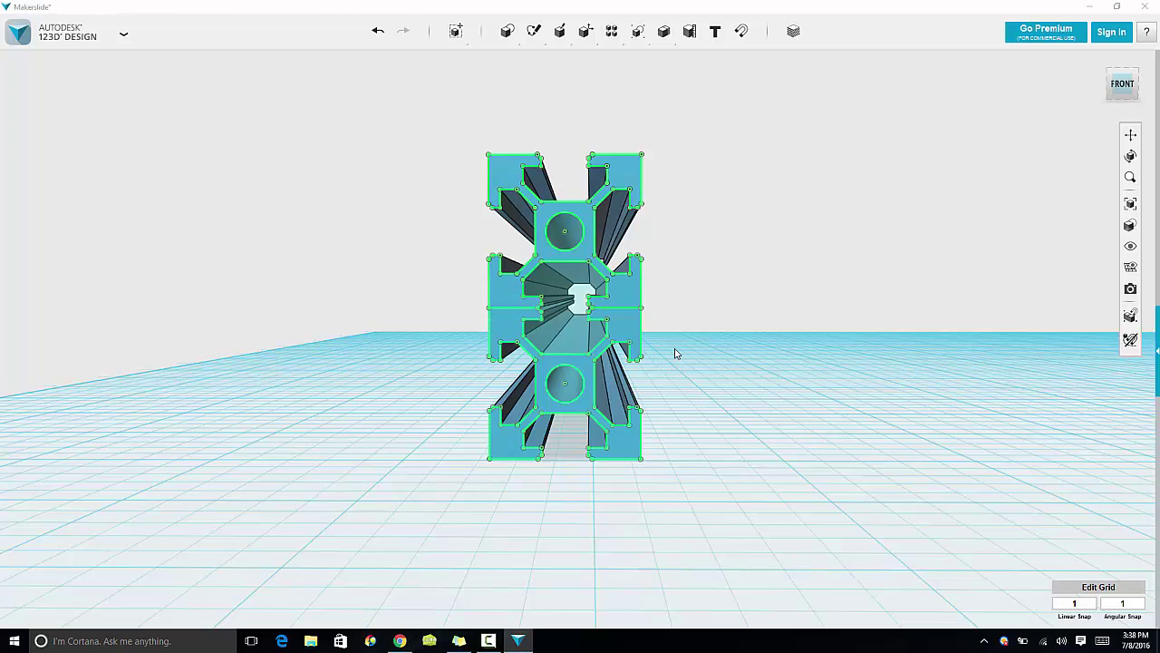
{"action": "left_click", "coordinate": [399, 641]}
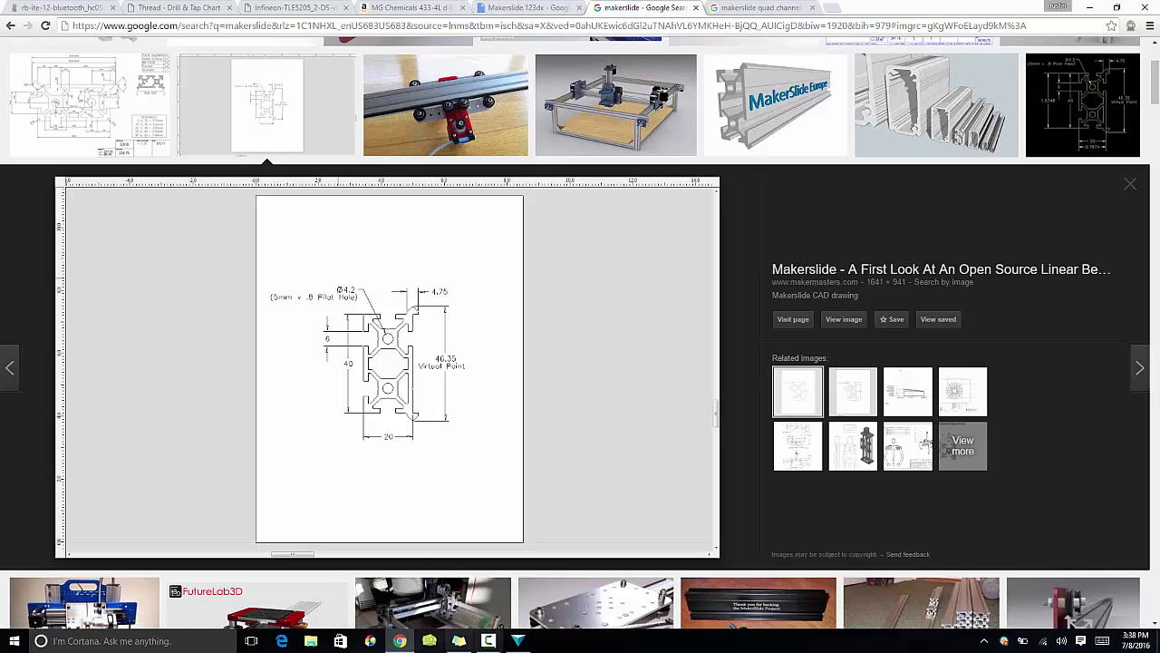
{"action": "left_click", "coordinate": [517, 642]}
{"action": "right_click_drag", "start_coordinate": [673, 360], "coordinate": [217, 267]}
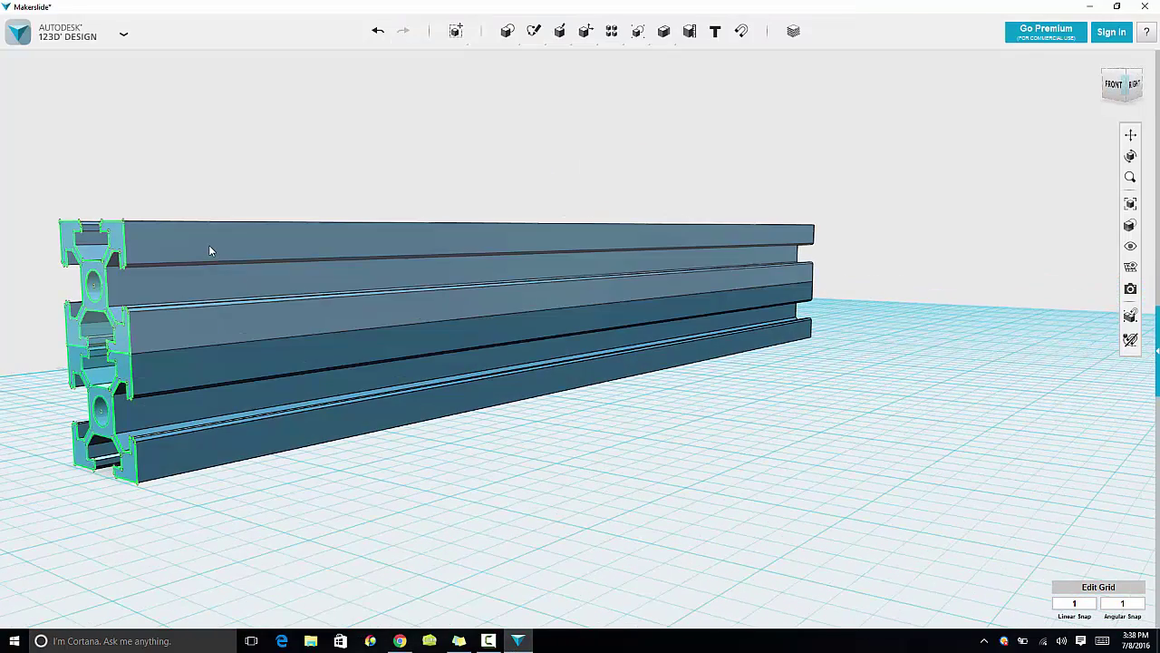
{"action": "left_click", "coordinate": [210, 243]}
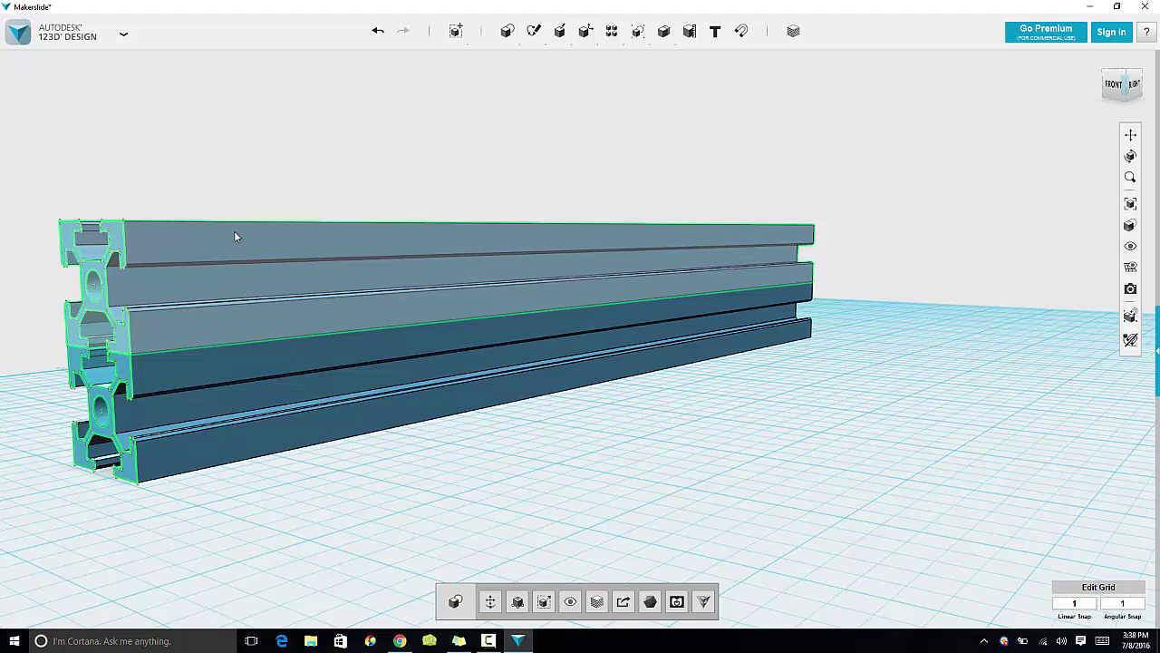
{"action": "right_click_drag", "start_coordinate": [248, 259], "coordinate": [254, 317]}
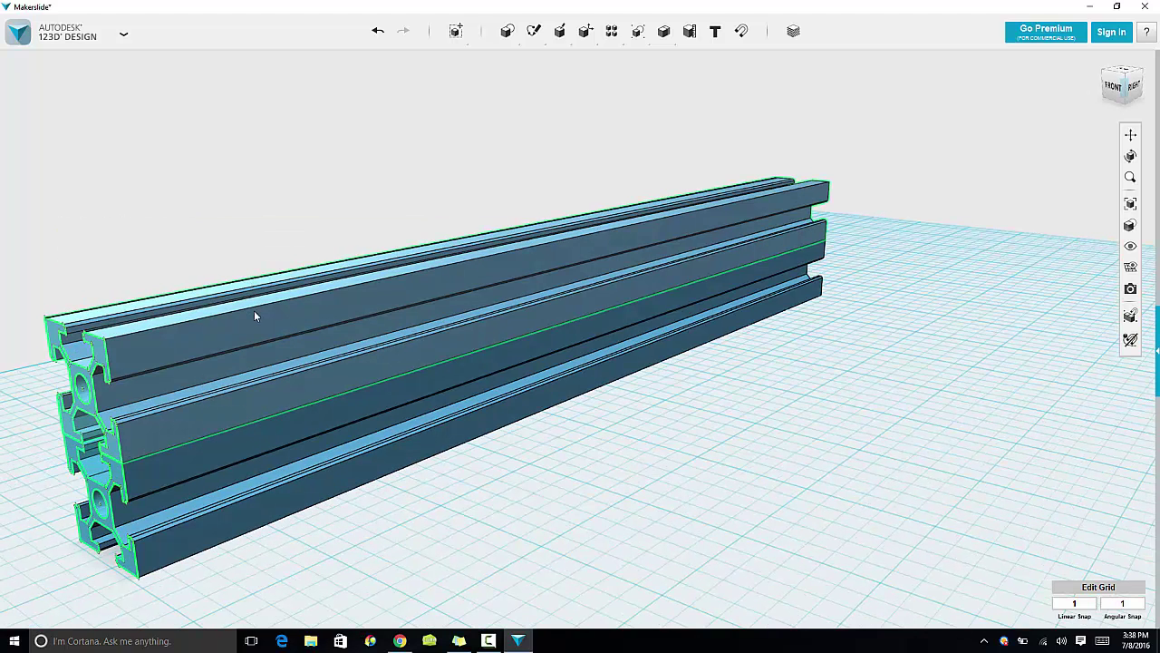
{"action": "left_click", "coordinate": [181, 339]}
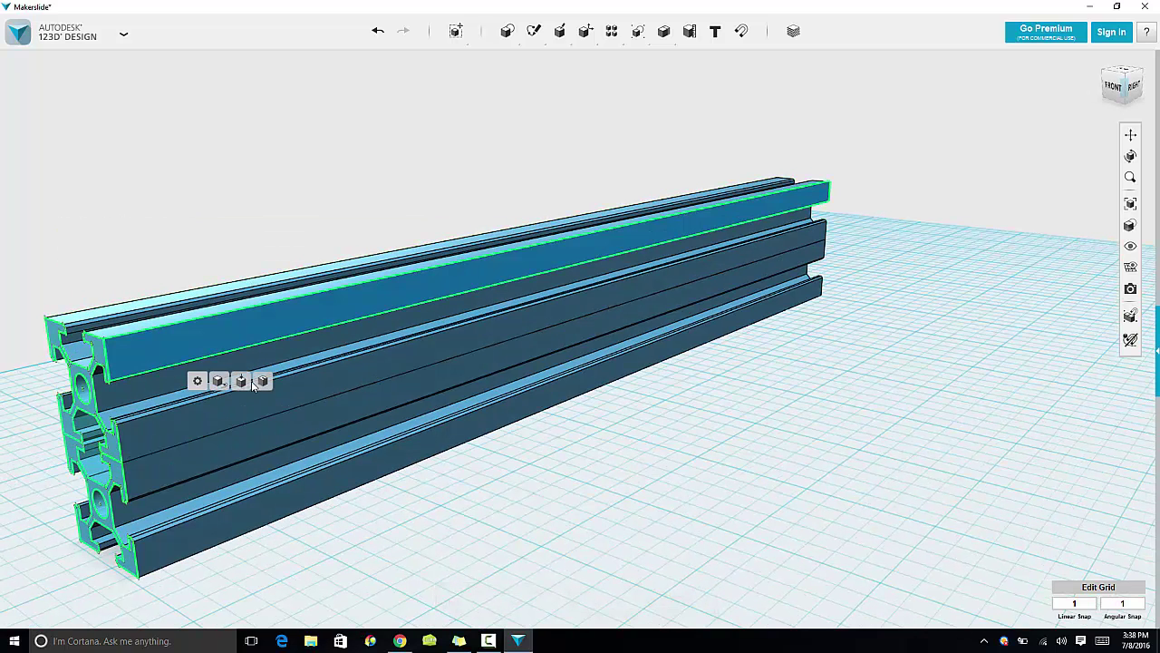
{"action": "left_click", "coordinate": [244, 383]}
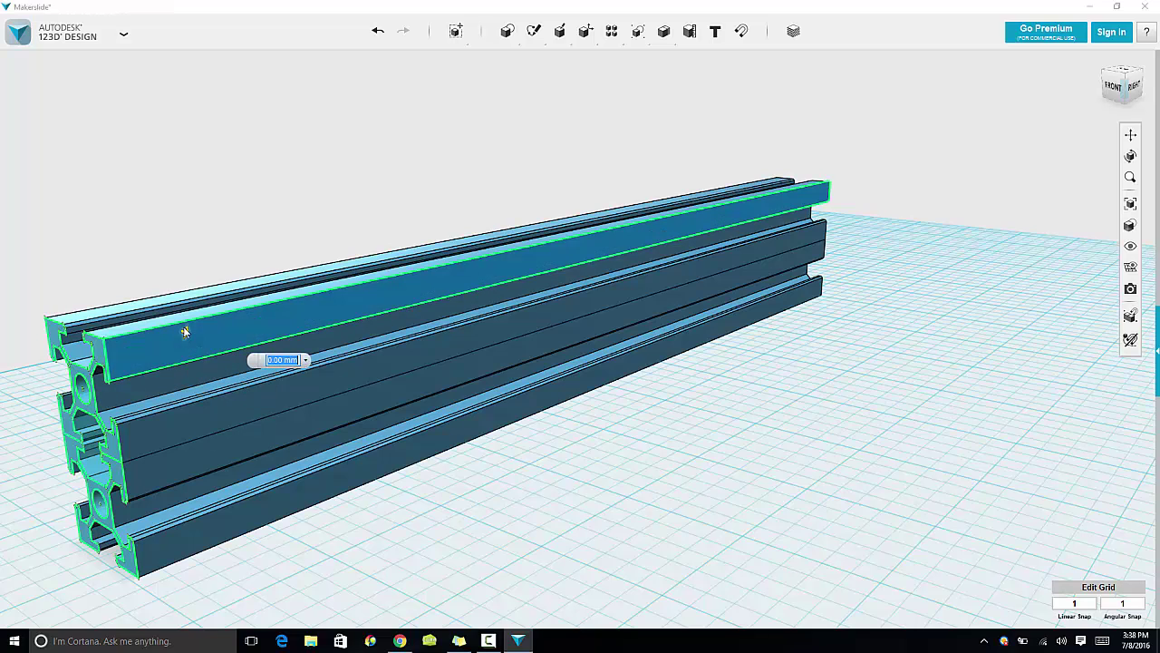
{"action": "mouse_move", "coordinate": [192, 329]}
{"action": "left_mouse_down"}
{"action": "mouse_move", "coordinate": [211, 338]}
{"action": "mouse_move", "coordinate": [186, 337]}
{"action": "left_mouse_up"}
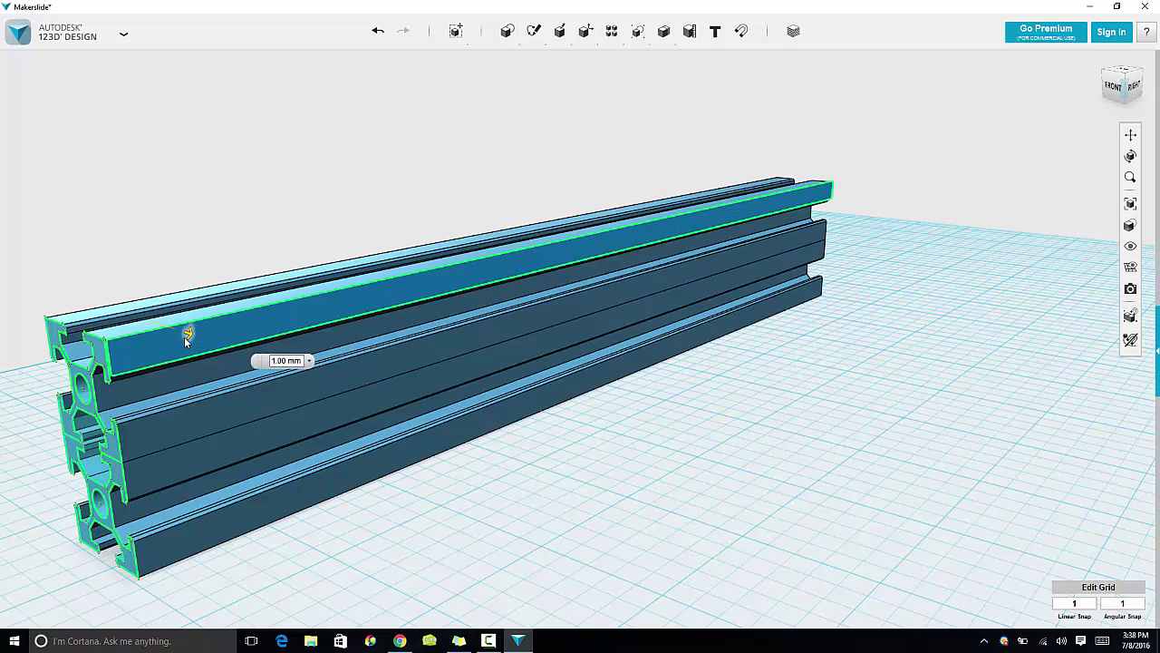
{"action": "key", "text": "Return"}
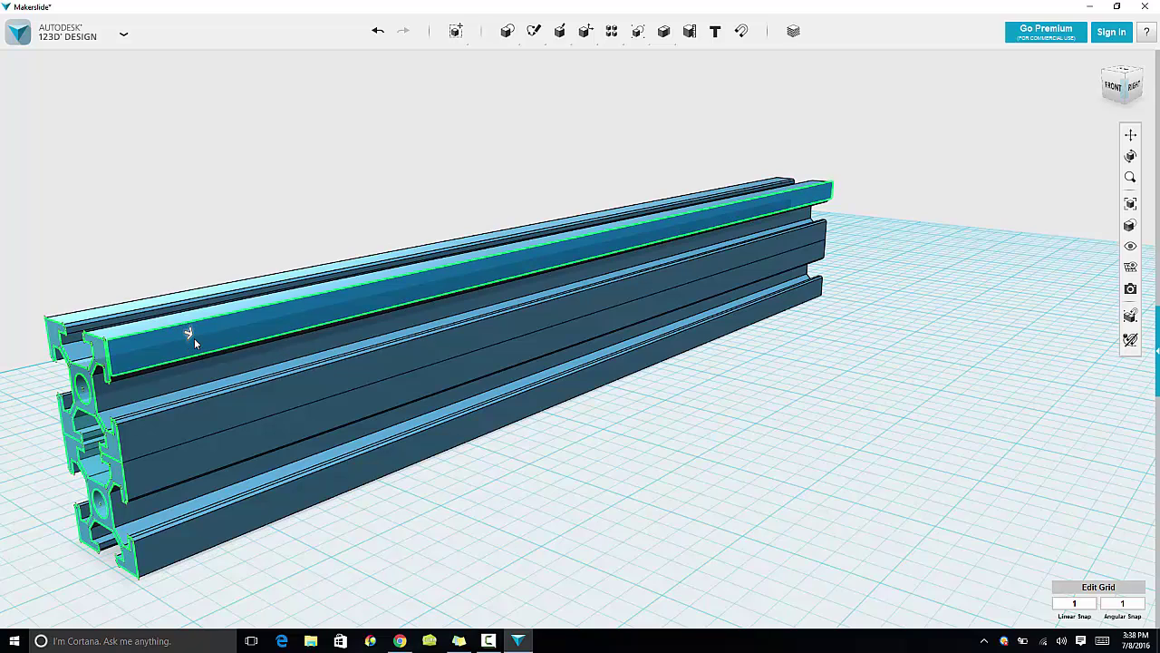
Extrude the uppermost outer side face of the upper extrusion outward along its full length
{"action": "mouse_move", "coordinate": [569, 34]}
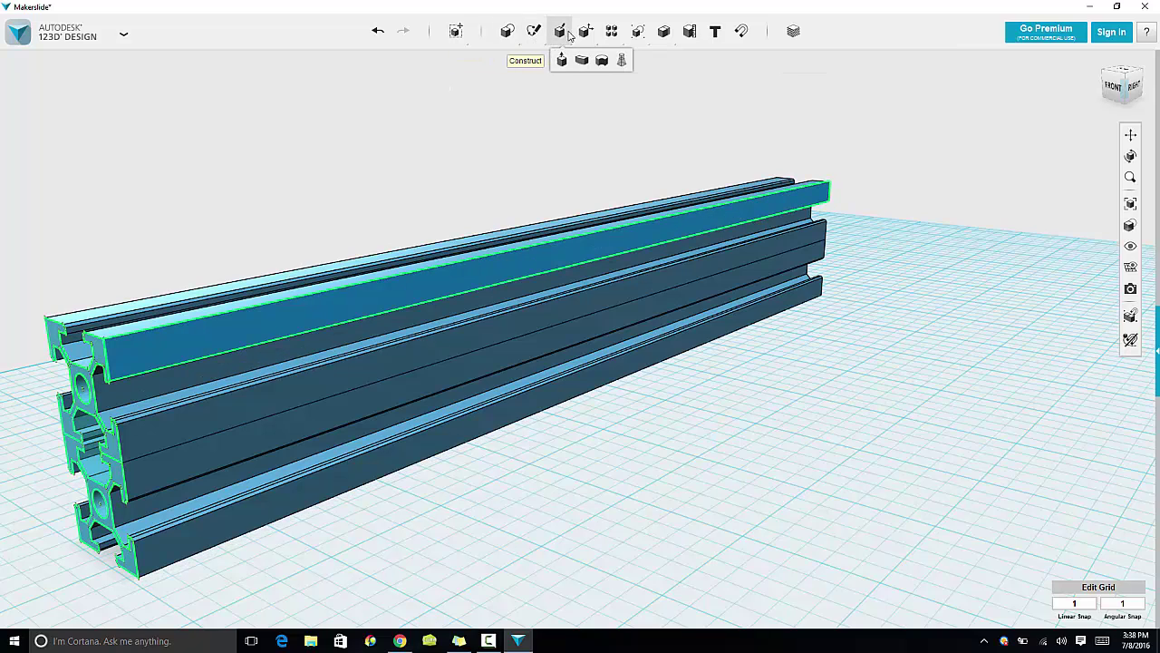
{"action": "left_click", "coordinate": [562, 60]}
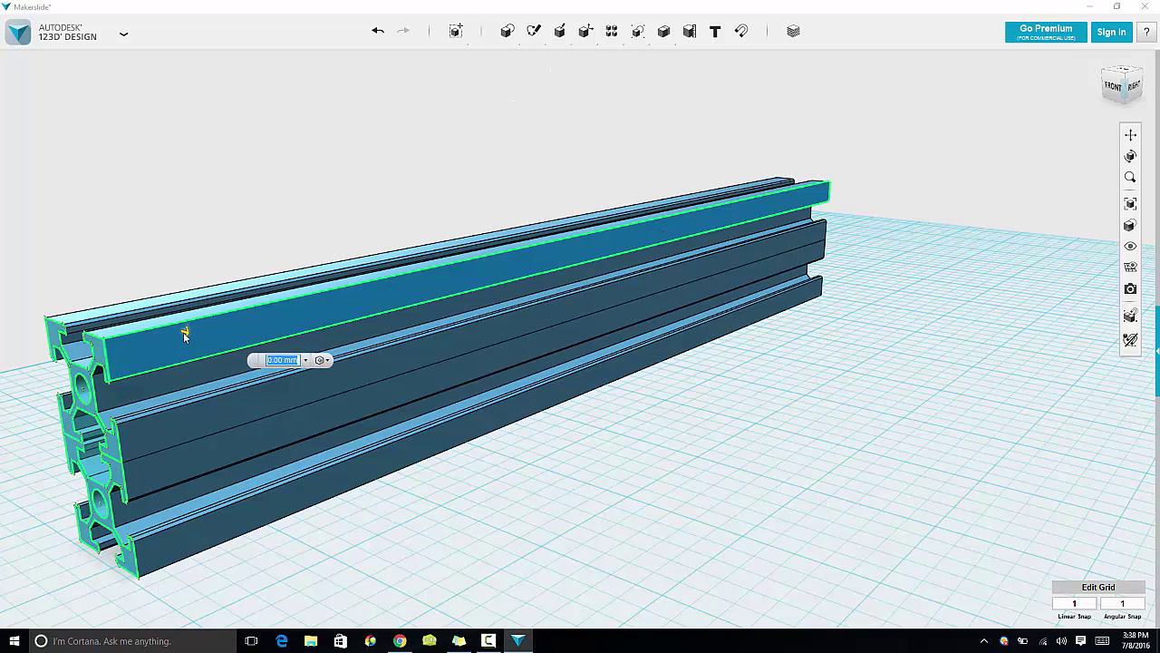
{"action": "left_click_drag", "start_coordinate": [184, 334], "coordinate": [210, 349]}
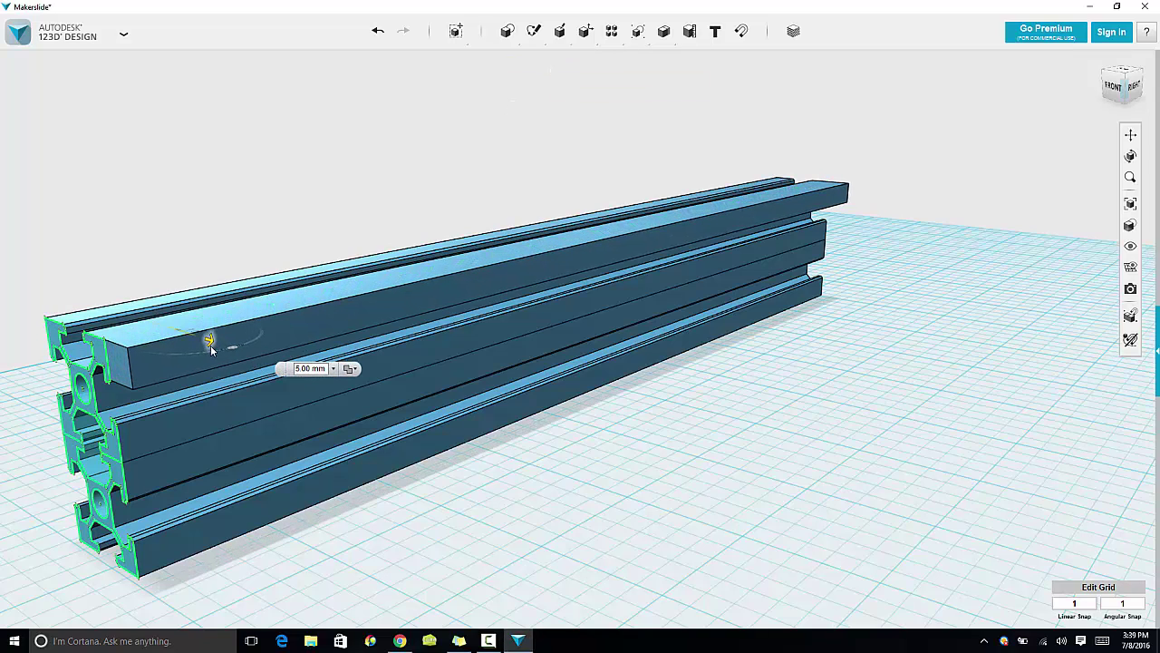
{"action": "left_click", "coordinate": [447, 513]}
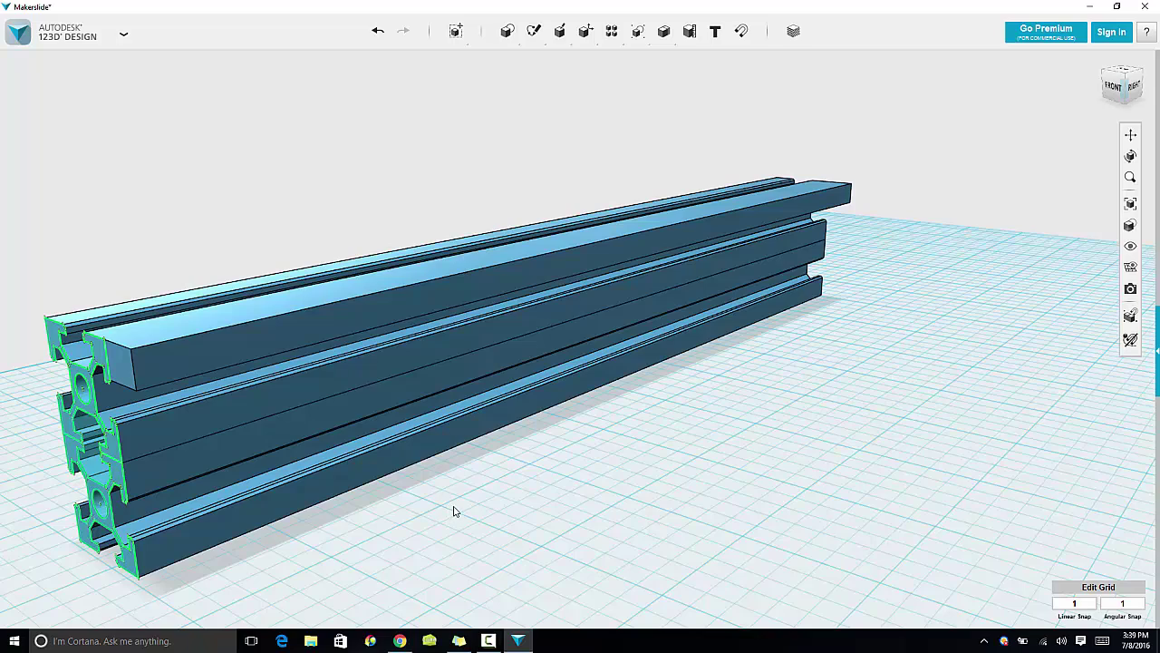
Extrude the top face of the upper extrusion's widened side 5 mm upward, joined to the body
{"action": "right_click_drag", "start_coordinate": [455, 512], "coordinate": [486, 505]}
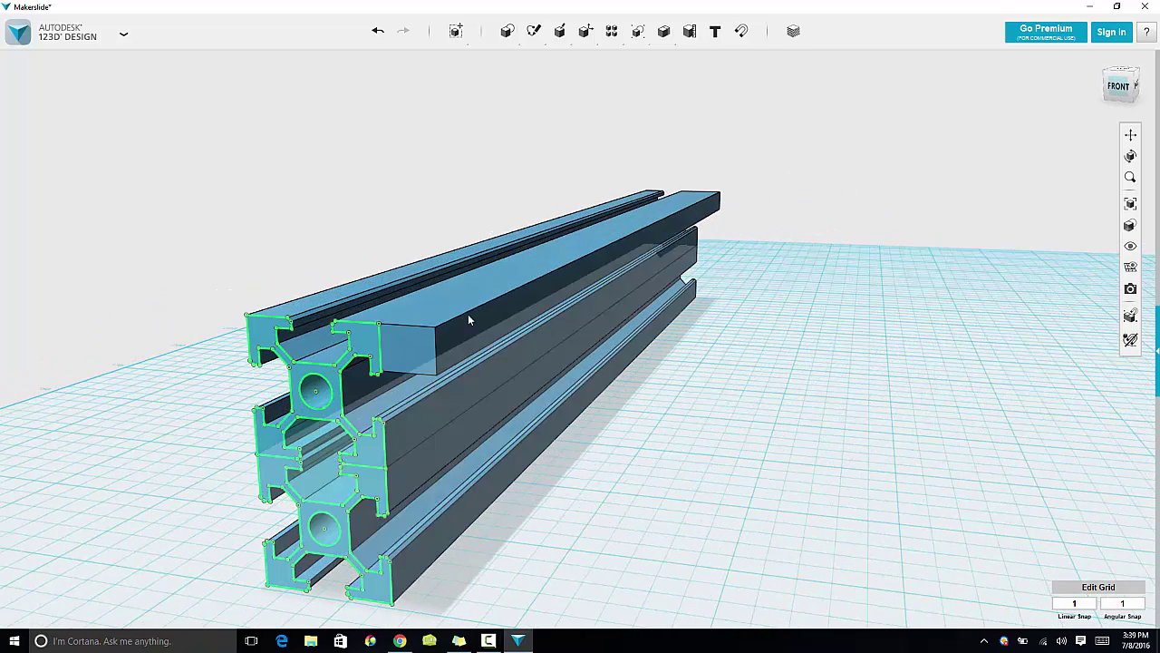
{"action": "left_click", "coordinate": [397, 313]}
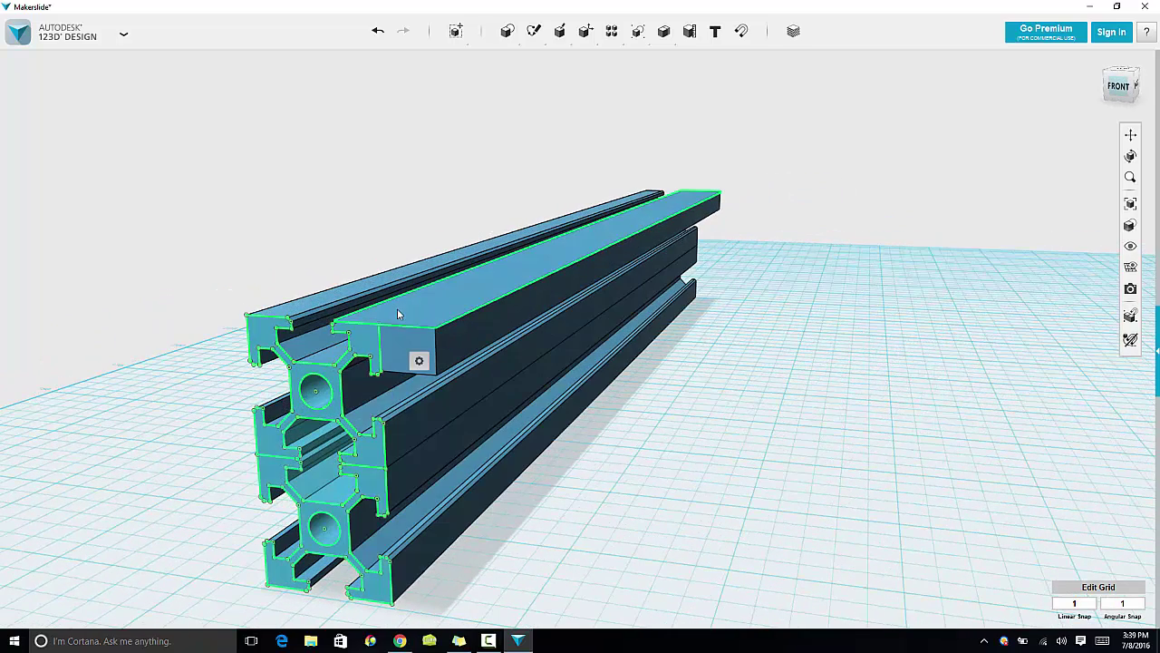
{"action": "mouse_move", "coordinate": [559, 37]}
{"action": "left_click", "coordinate": [561, 59]}
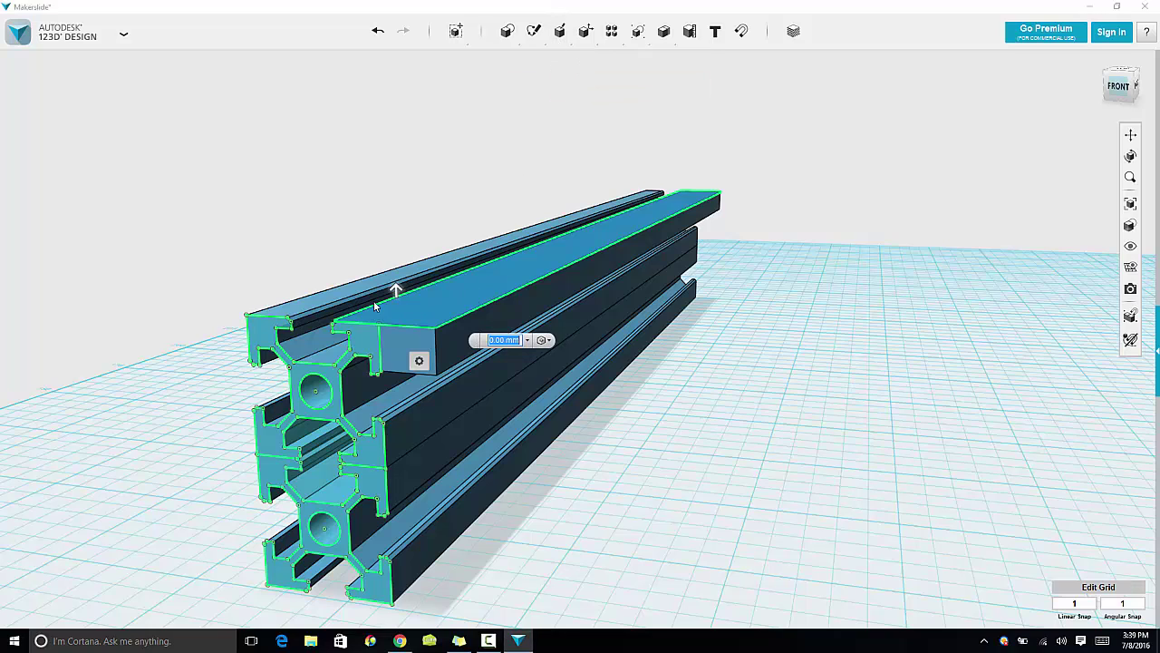
{"action": "type", "text": "5"}
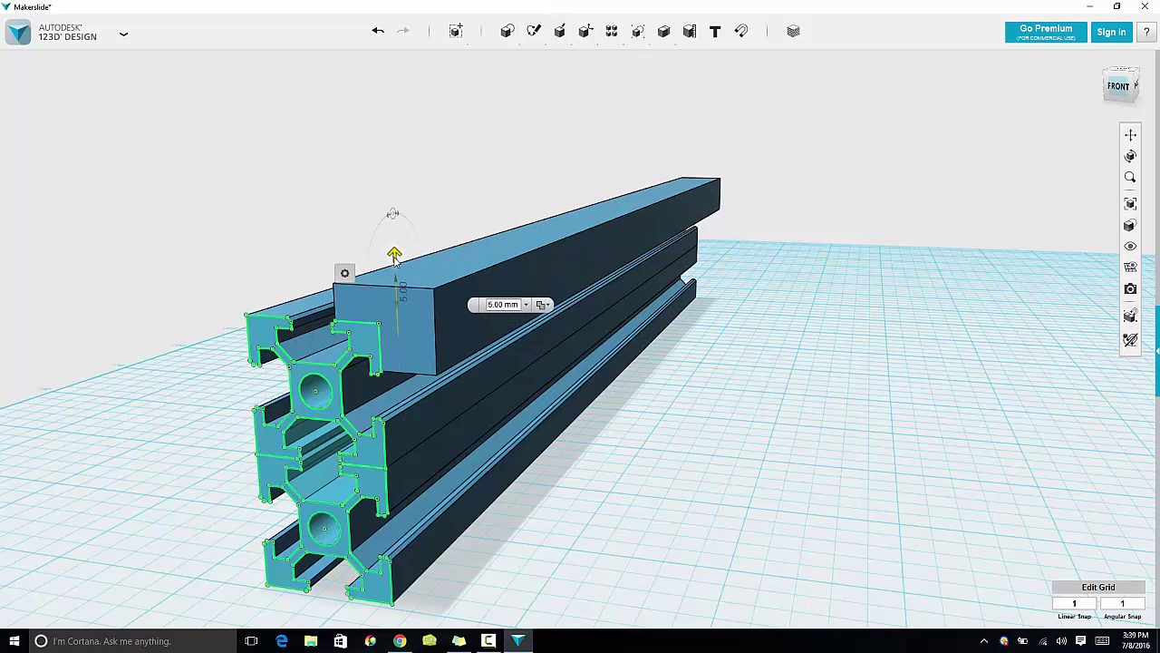
{"action": "left_click", "coordinate": [606, 537]}
Inspect the added corner block from the front and compare it with the MakerSlide drawing in the browser
{"action": "right_click_drag", "start_coordinate": [618, 535], "coordinate": [621, 535]}
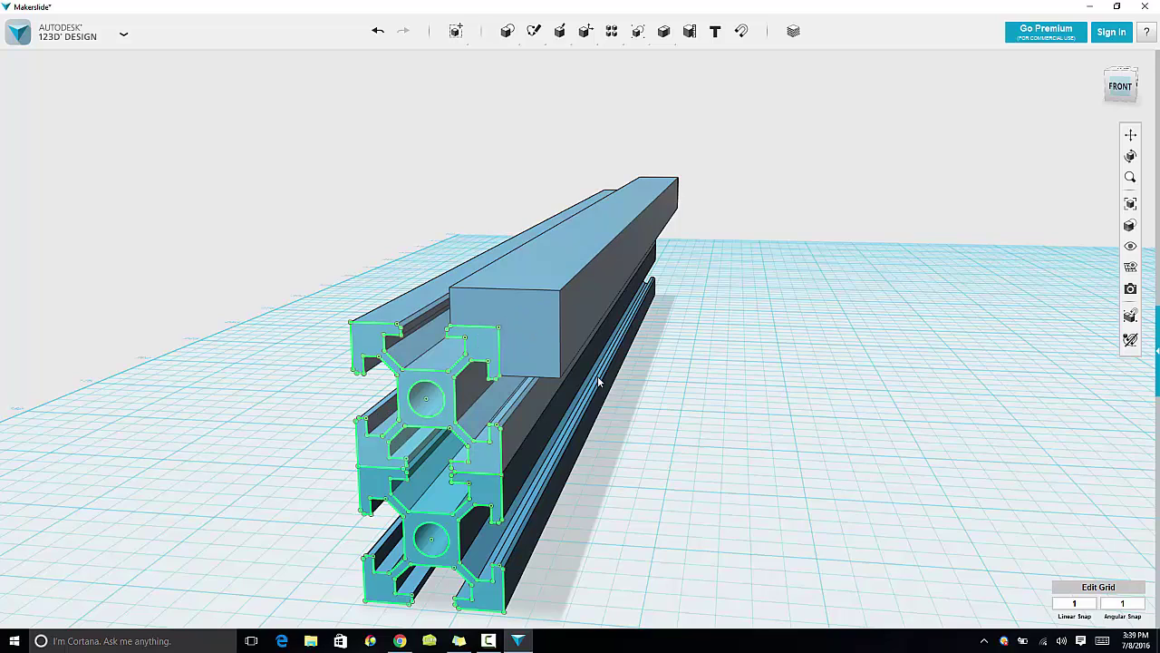
{"action": "right_click_drag", "start_coordinate": [597, 376], "coordinate": [667, 384]}
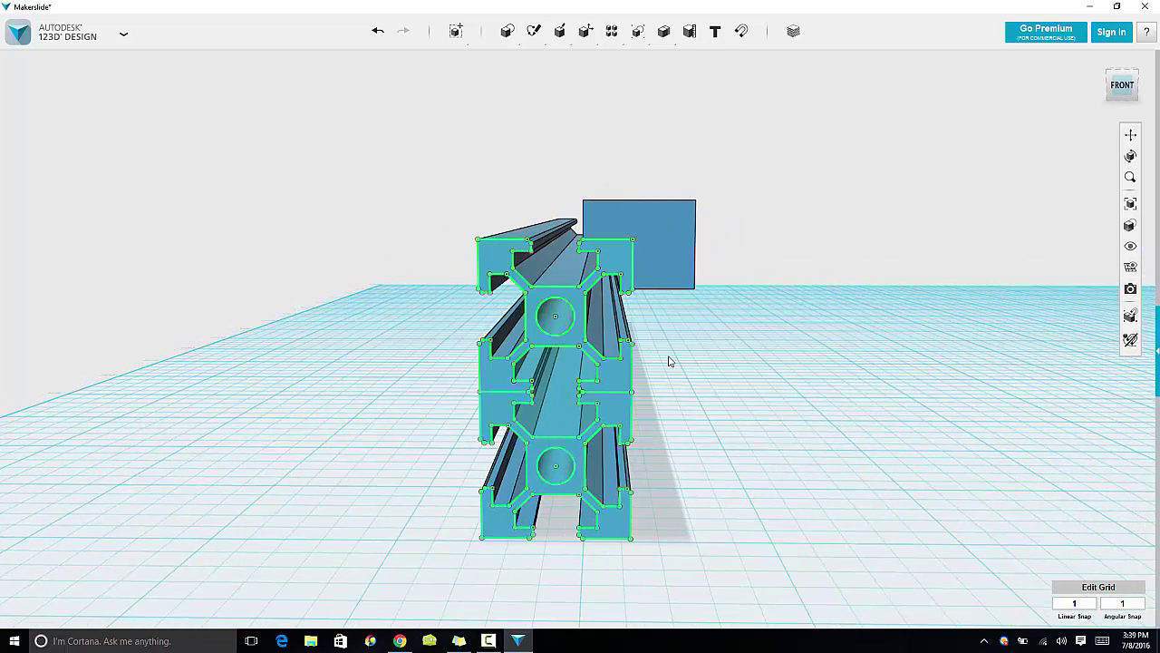
{"action": "left_click", "coordinate": [395, 643]}
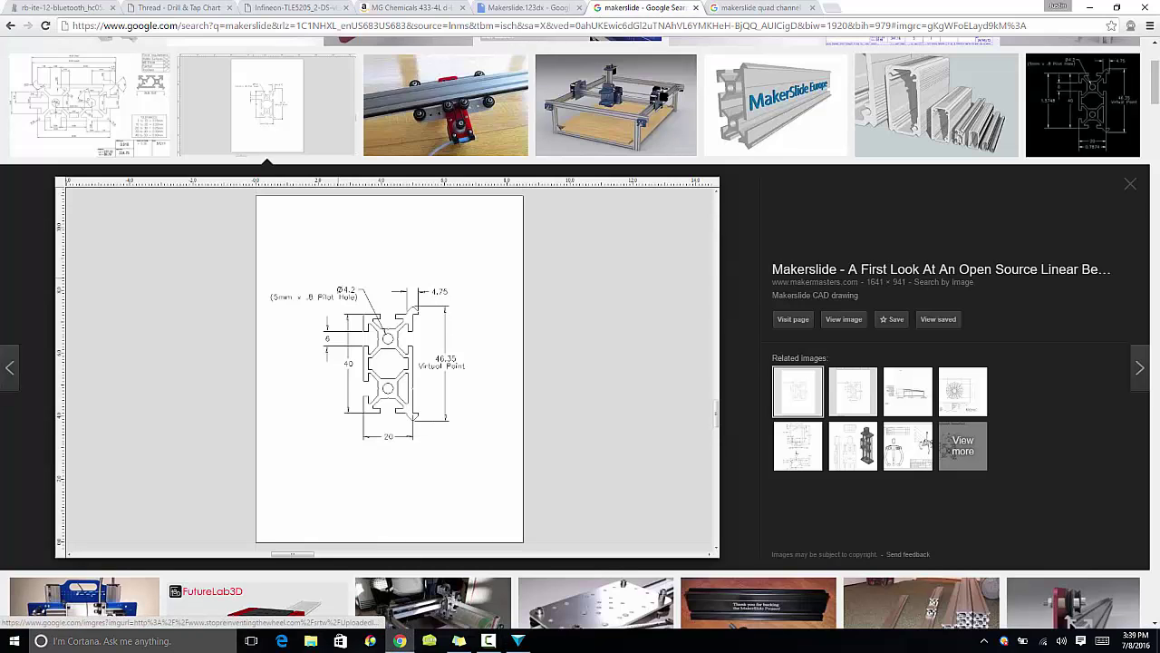
Open the calculator and halve the drawing's 4.75 rail width dimension
{"action": "key", "text": "XF86Calculator"}
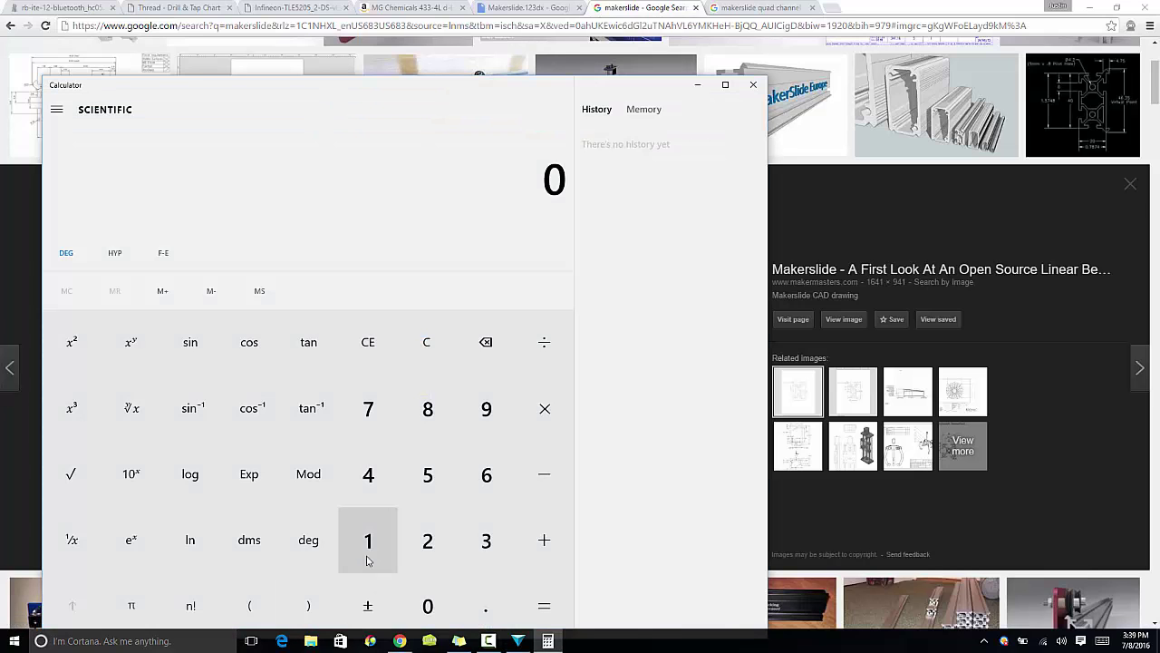
{"action": "left_click", "coordinate": [368, 474]}
{"action": "left_click", "coordinate": [459, 624]}
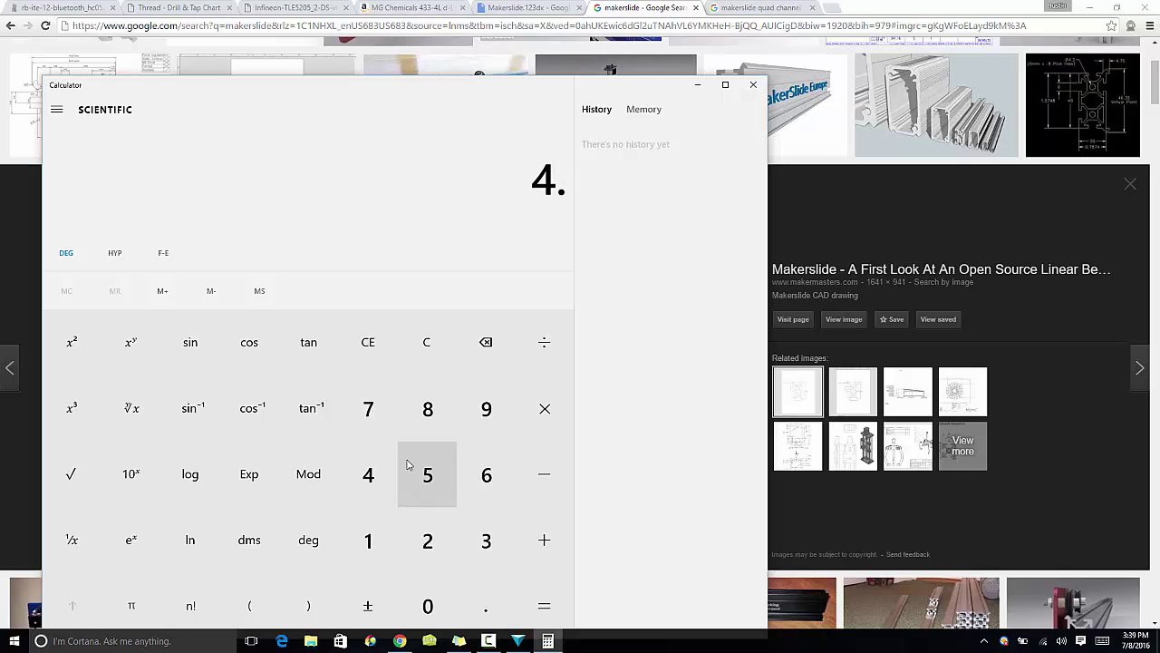
{"action": "left_click", "coordinate": [376, 423]}
{"action": "left_click", "coordinate": [427, 474]}
{"action": "left_click", "coordinate": [560, 339]}
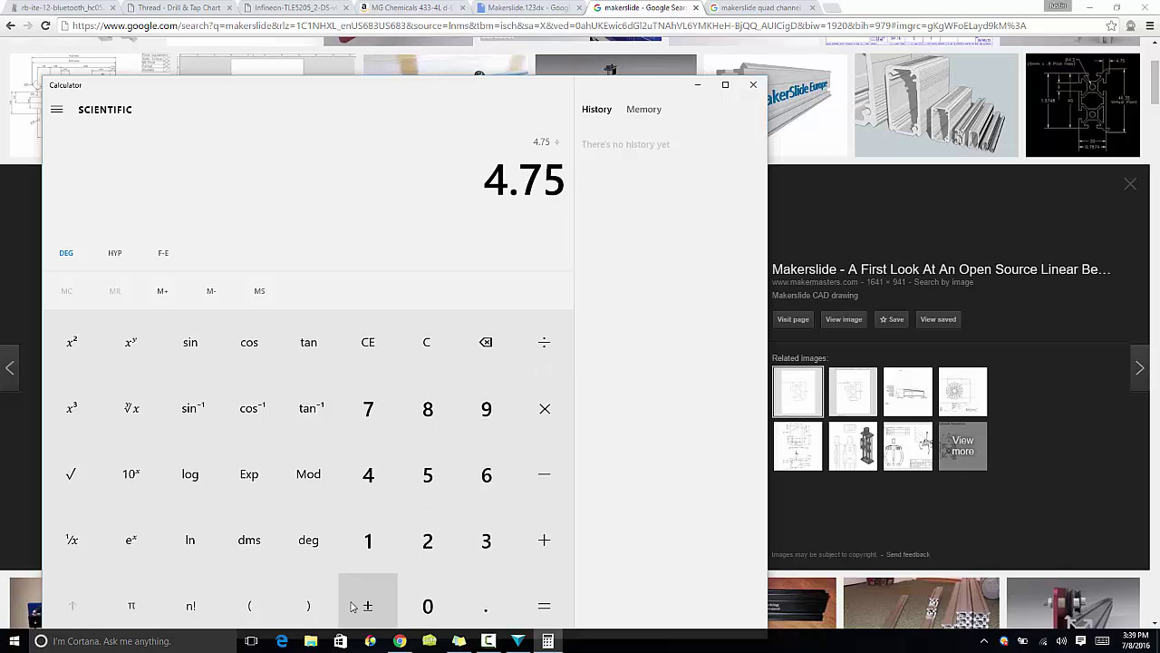
{"action": "left_click", "coordinate": [443, 556]}
{"action": "left_click", "coordinate": [542, 602]}
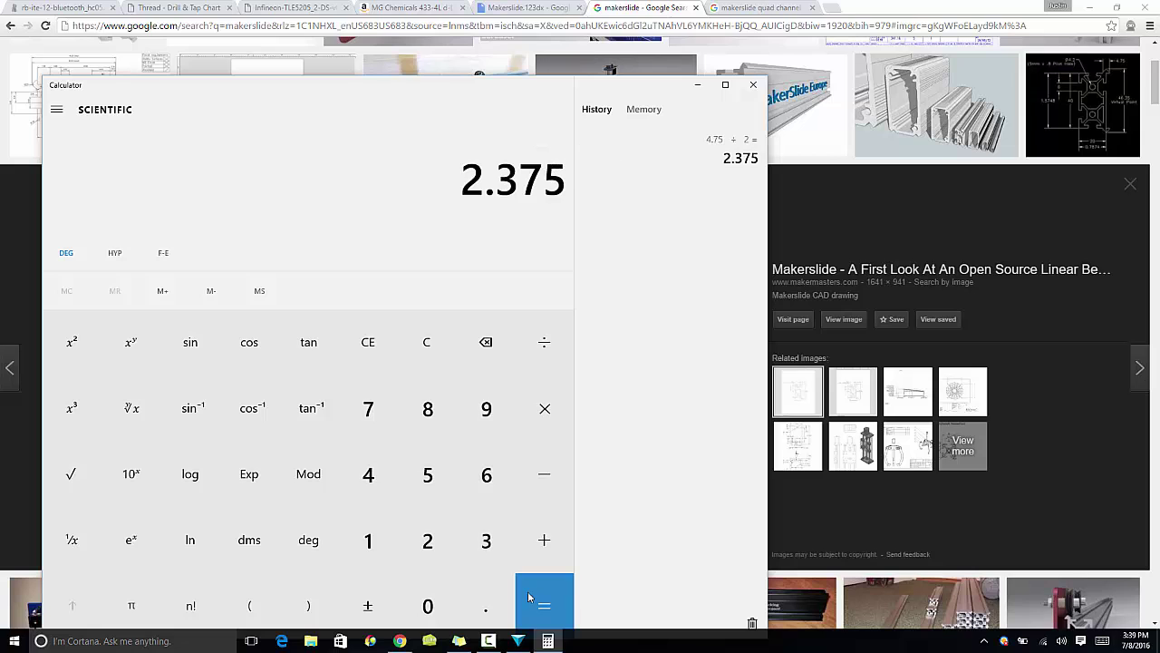
Return to 123D Design and sketch a 2.375 mm horizontal line outward from the front profile's upper corner beside the added block
{"action": "left_click", "coordinate": [517, 640]}
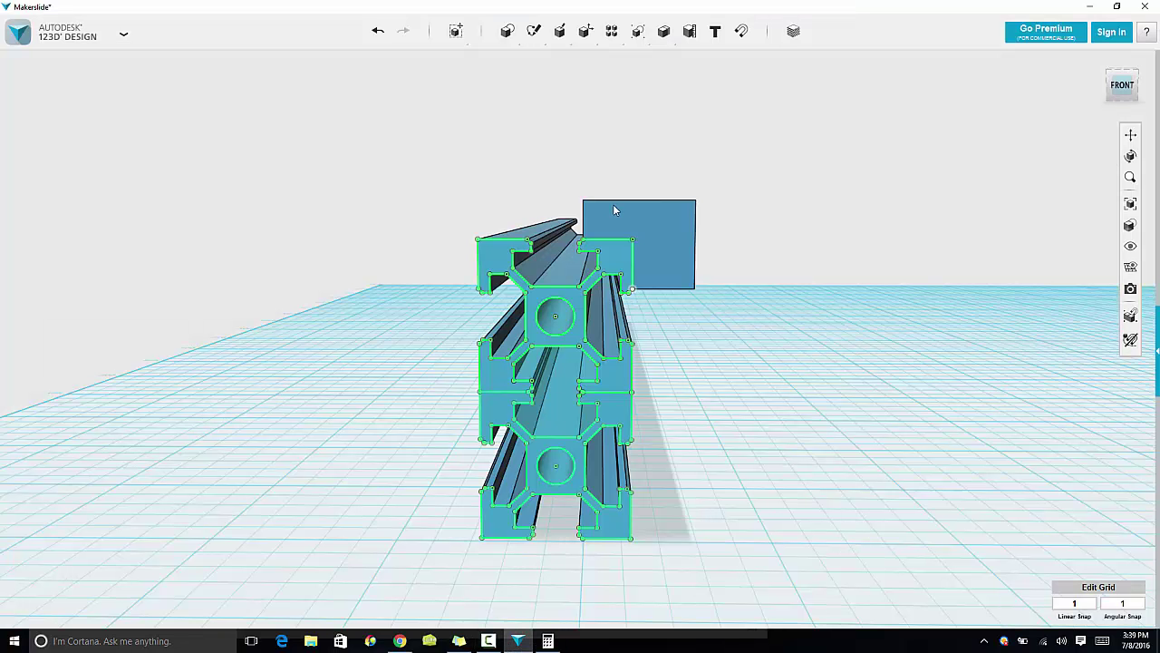
{"action": "mouse_move", "coordinate": [555, 36]}
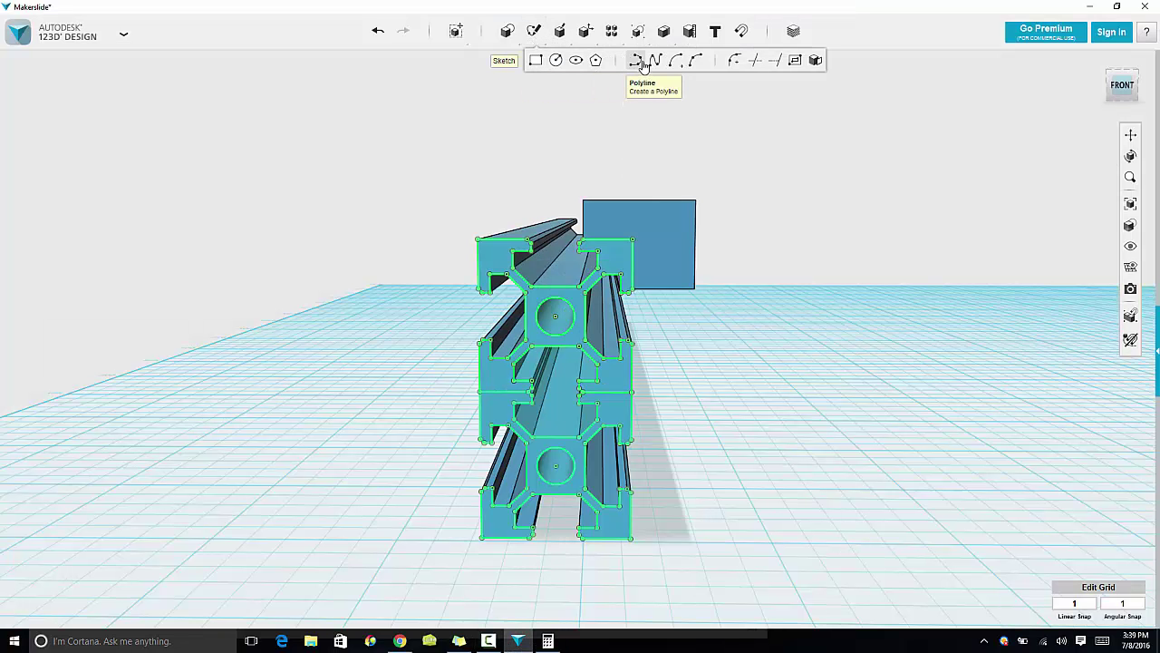
{"action": "left_click", "coordinate": [635, 59]}
{"action": "left_click", "coordinate": [635, 238]}
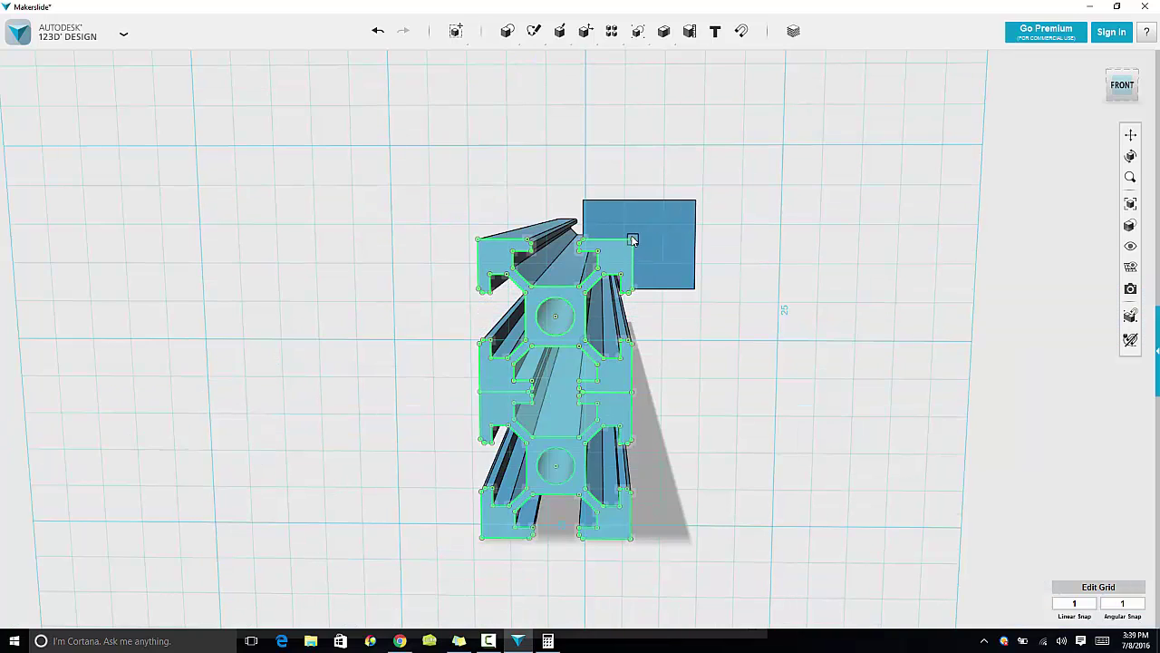
{"action": "left_click", "coordinate": [658, 238]}
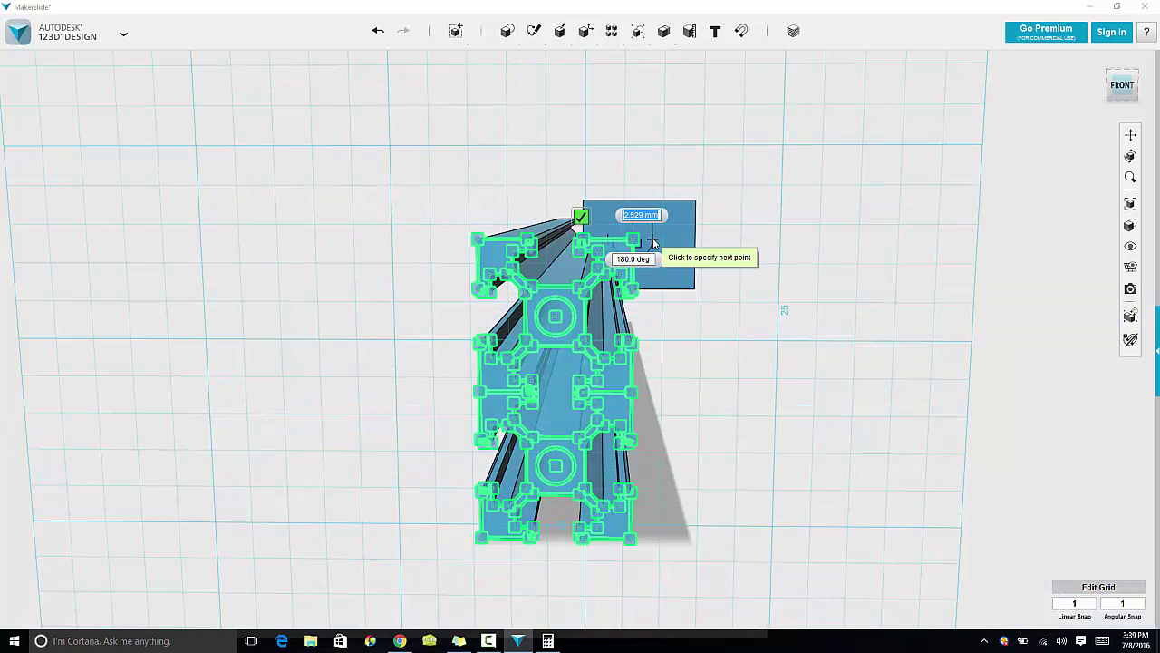
{"action": "key", "text": "Tab"}
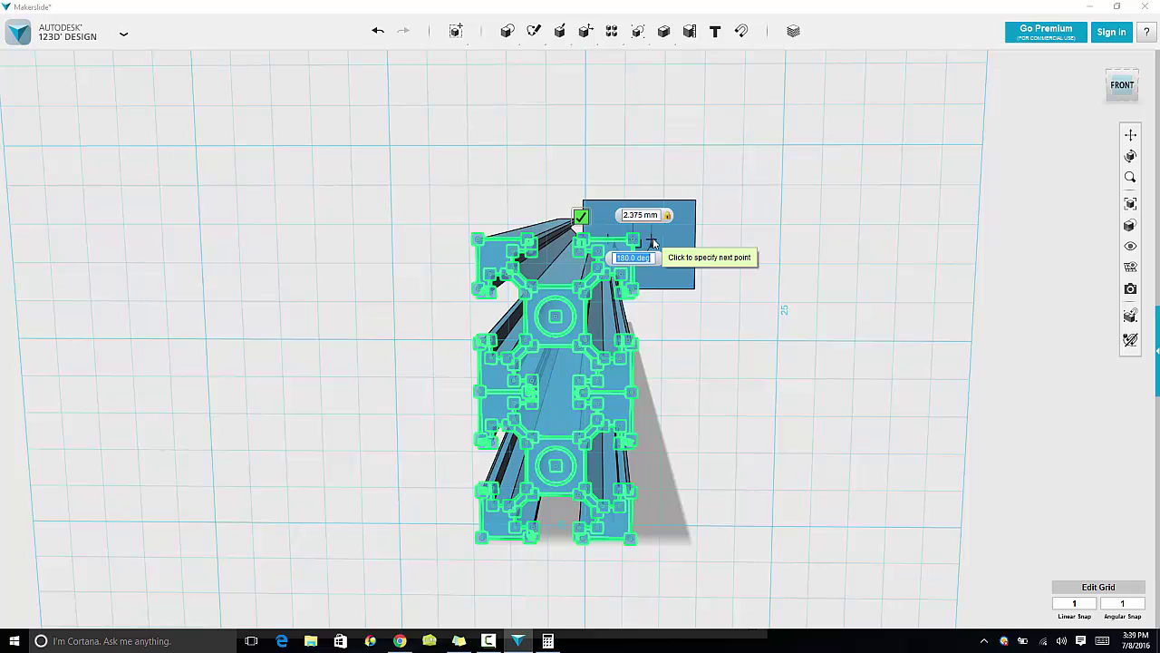
{"action": "key", "text": "Tab"}
{"action": "key", "text": "Escape"}
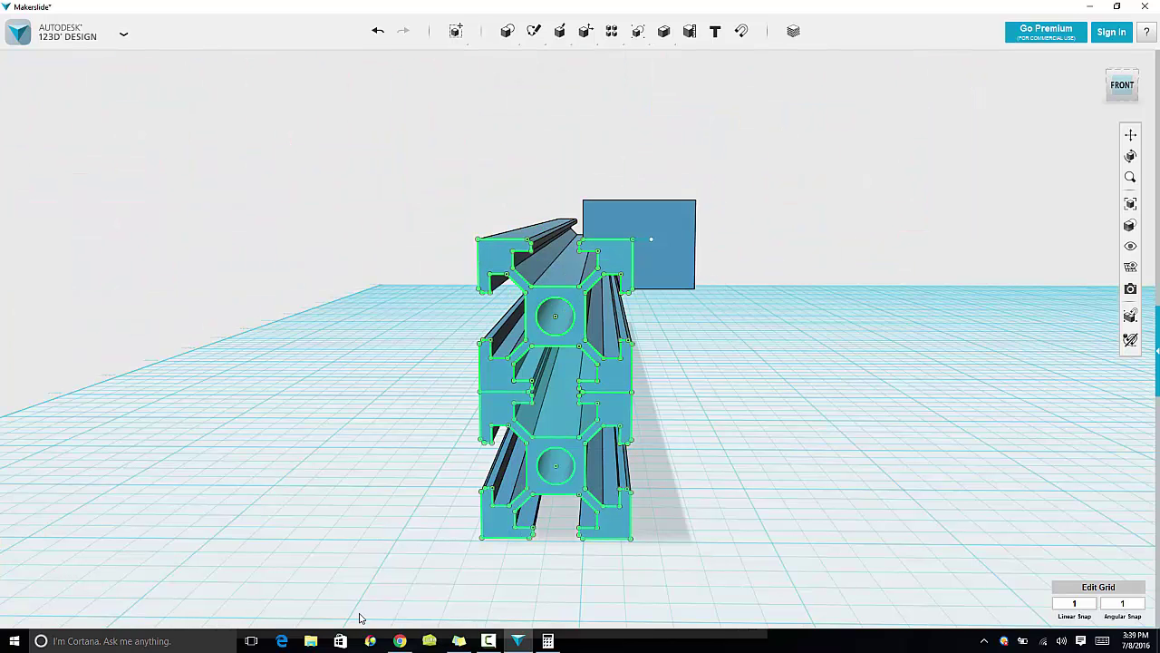
Recheck the MakerSlide drawing in the browser, and calculate 6.35 divided by 2 in the calculator
{"action": "mouse_move", "coordinate": [407, 645]}
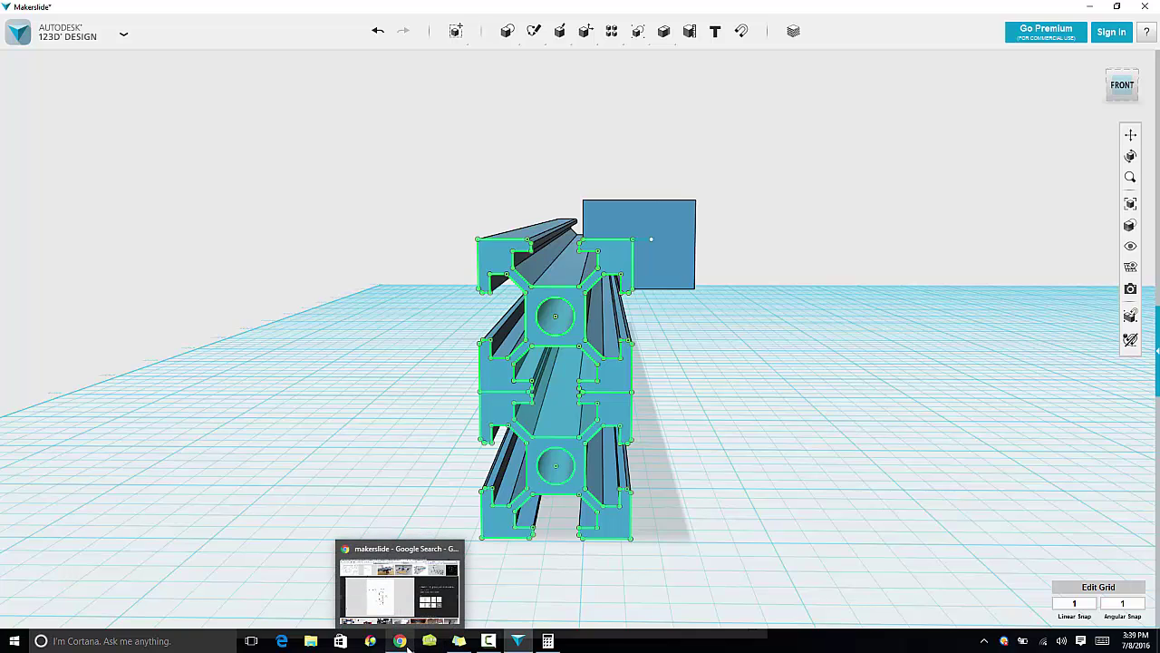
{"action": "mouse_move", "coordinate": [389, 605]}
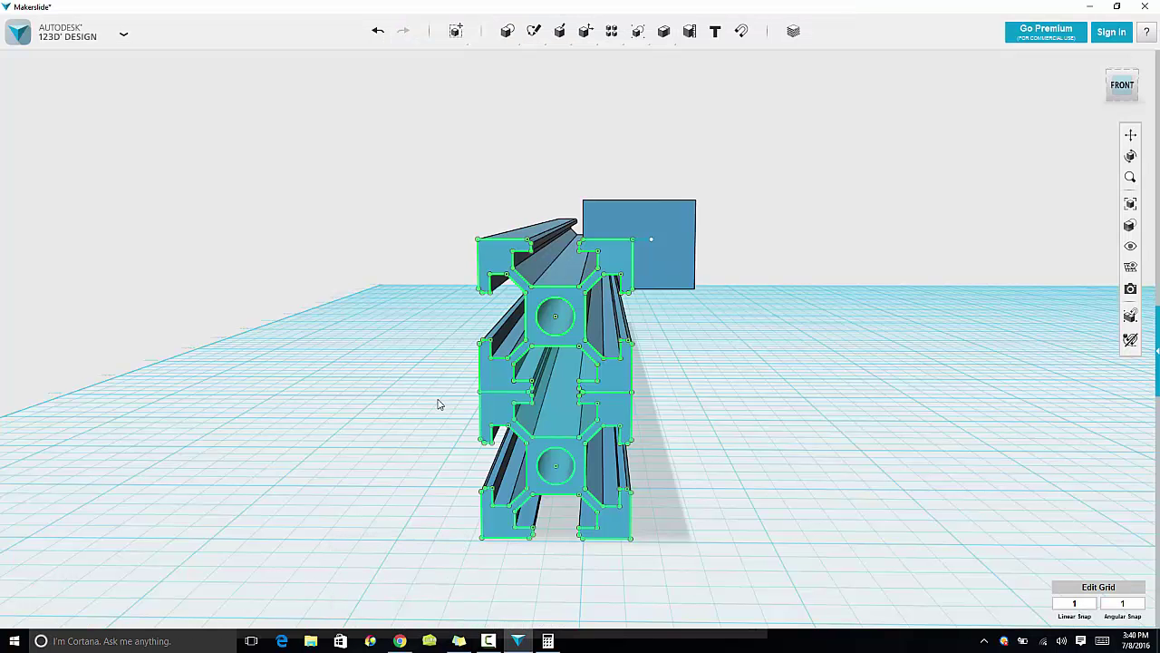
{"action": "left_click", "coordinate": [408, 642]}
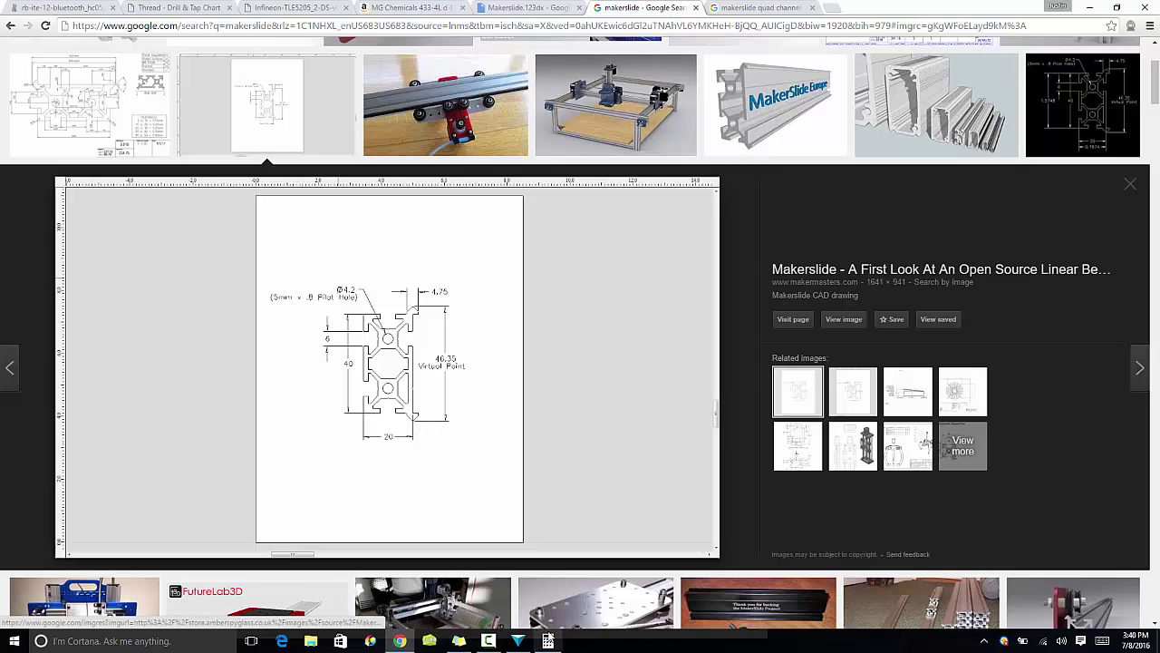
{"action": "left_click", "coordinate": [547, 641]}
{"action": "left_click", "coordinate": [486, 474]}
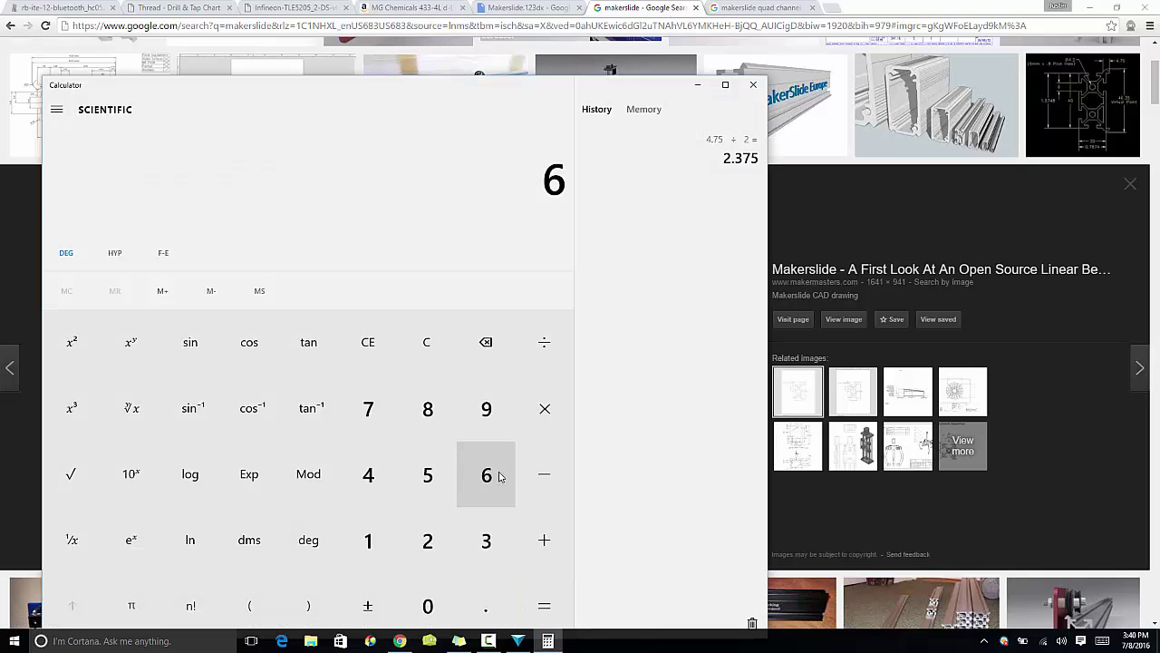
{"action": "left_click", "coordinate": [486, 605]}
{"action": "left_click", "coordinate": [487, 542]}
{"action": "left_click", "coordinate": [428, 479]}
{"action": "left_click", "coordinate": [544, 342]}
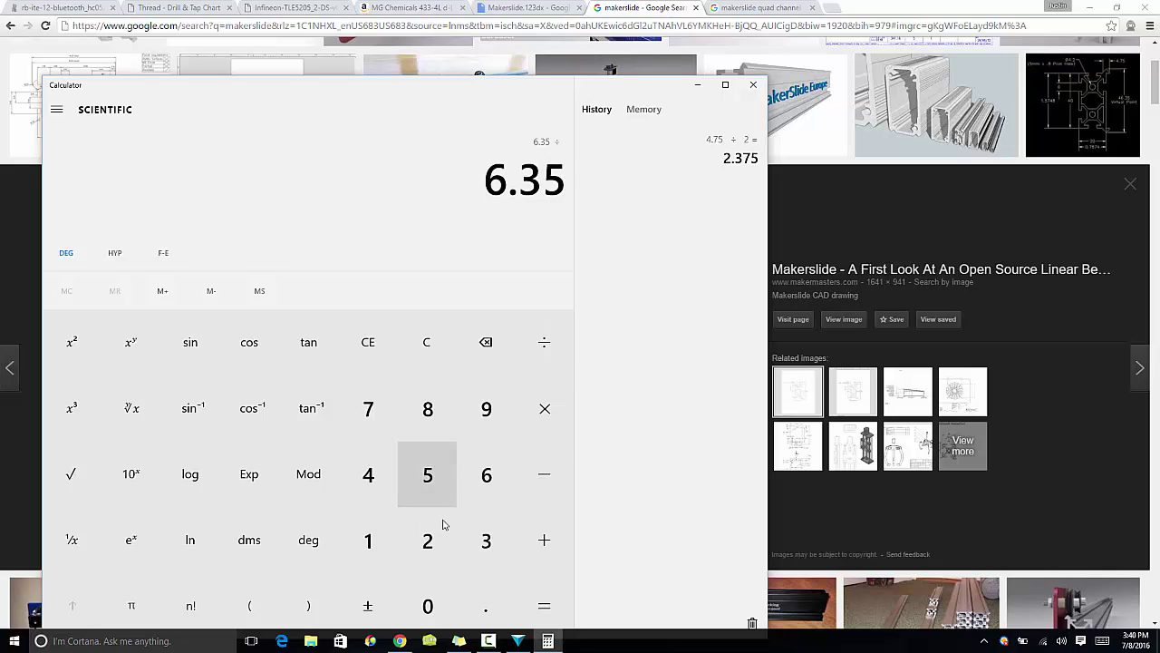
{"action": "left_click", "coordinate": [427, 540]}
{"action": "left_click", "coordinate": [544, 595]}
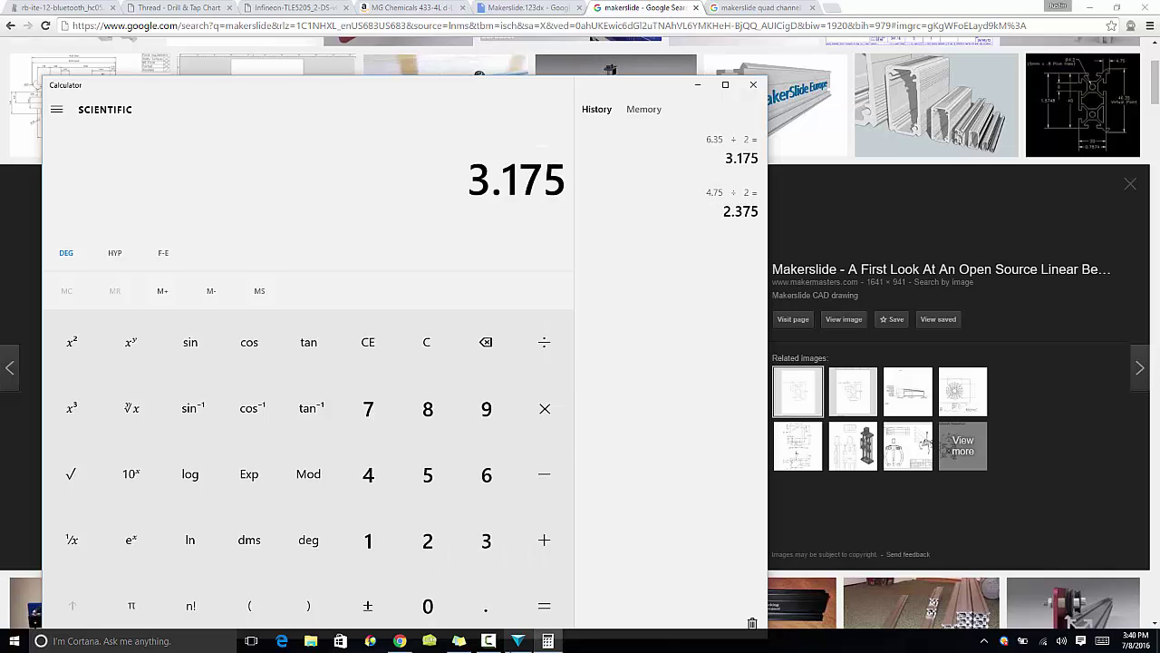
Return to 123D Design and sketch a 3.175 mm vertical line upward from the same upper corner of the profile
{"action": "left_click", "coordinate": [518, 641]}
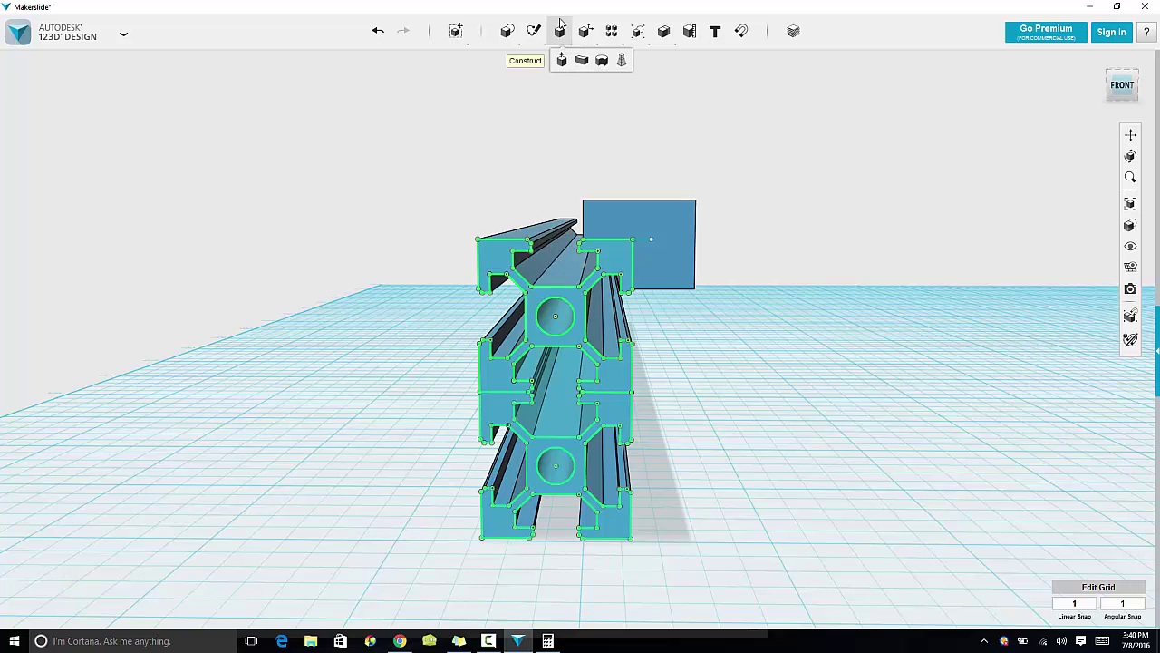
{"action": "mouse_move", "coordinate": [534, 31]}
{"action": "left_click", "coordinate": [636, 62]}
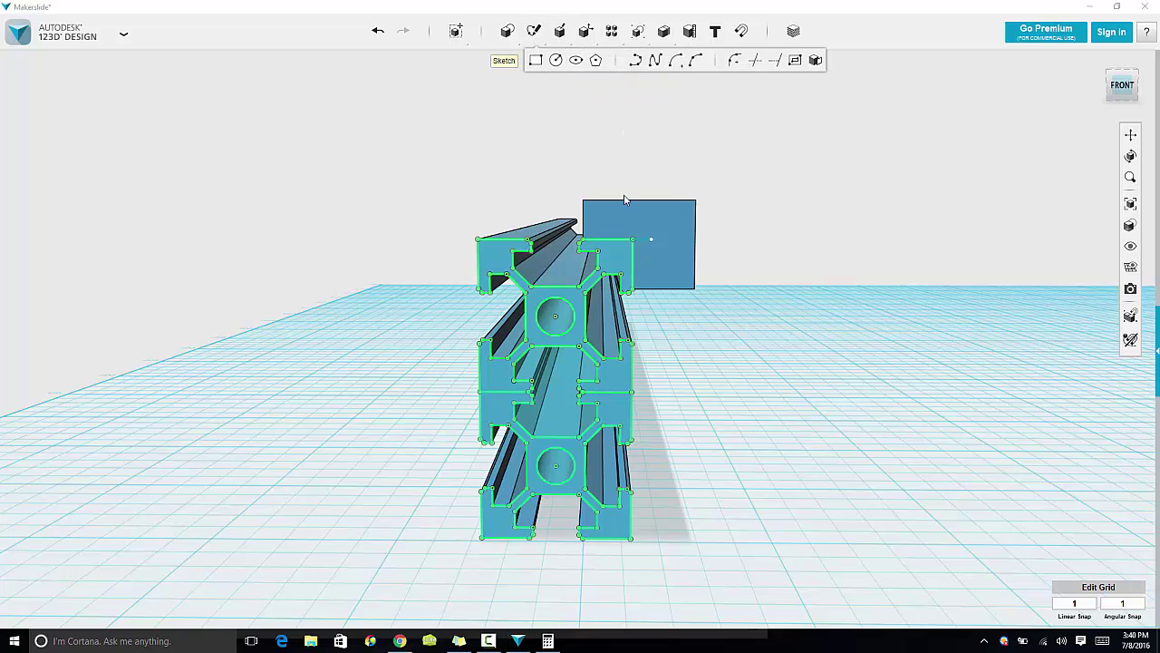
{"action": "left_click", "coordinate": [635, 243]}
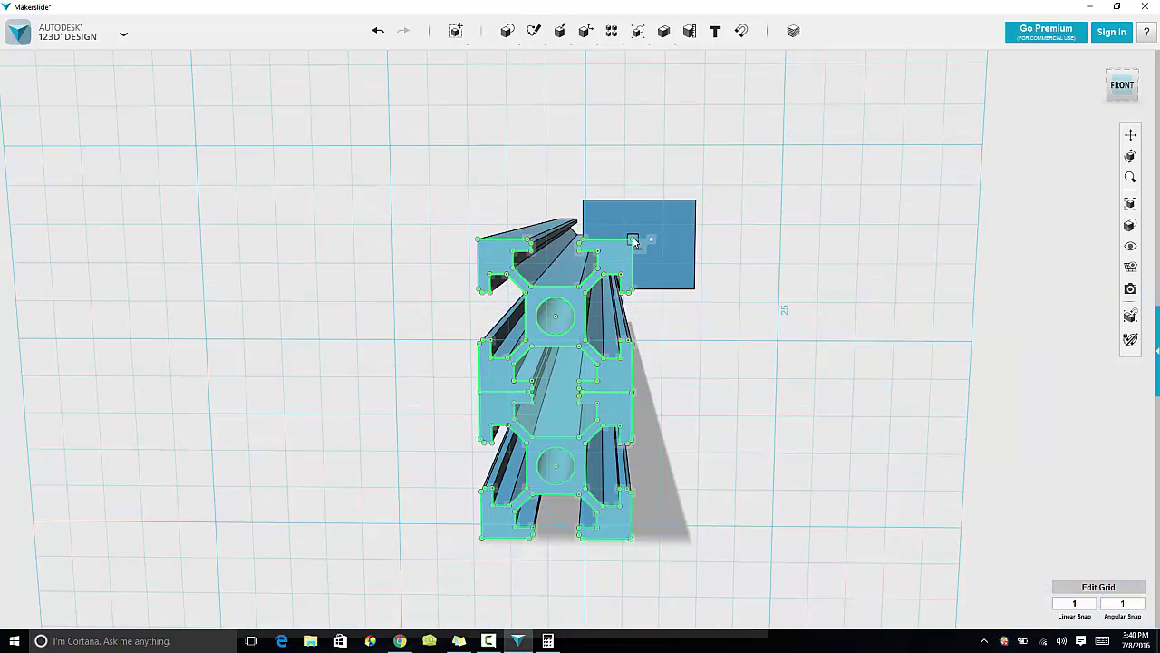
{"action": "left_click", "coordinate": [634, 240]}
{"action": "type", "text": "3.17"}
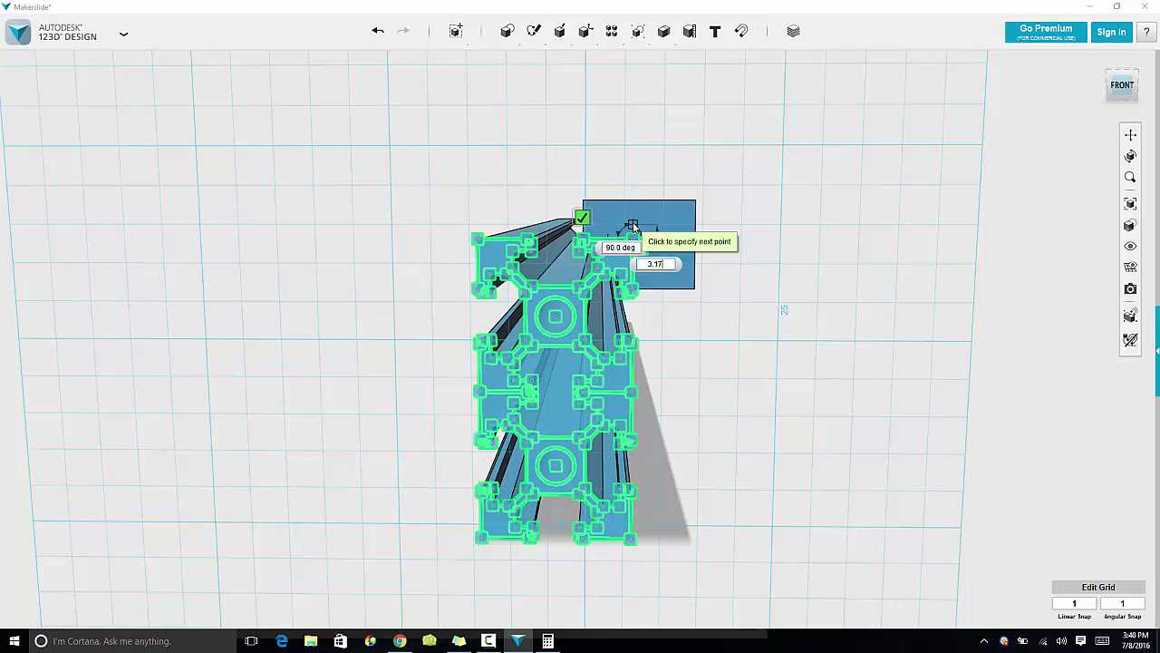
{"action": "key", "text": "Return"}
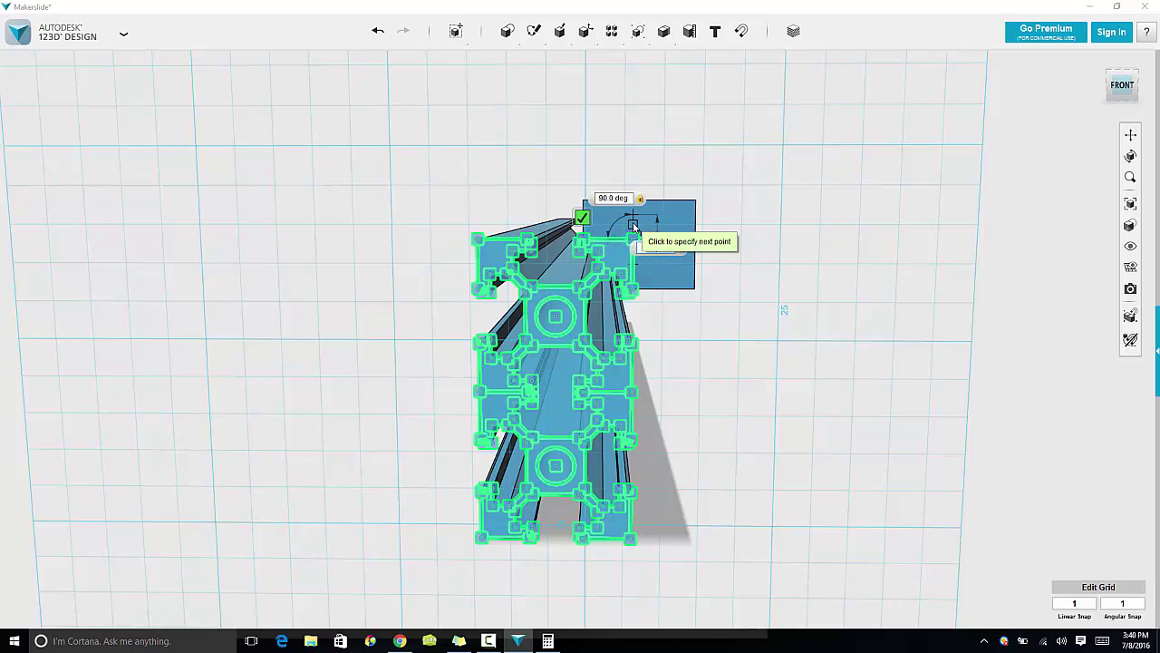
{"action": "key", "text": "Escape"}
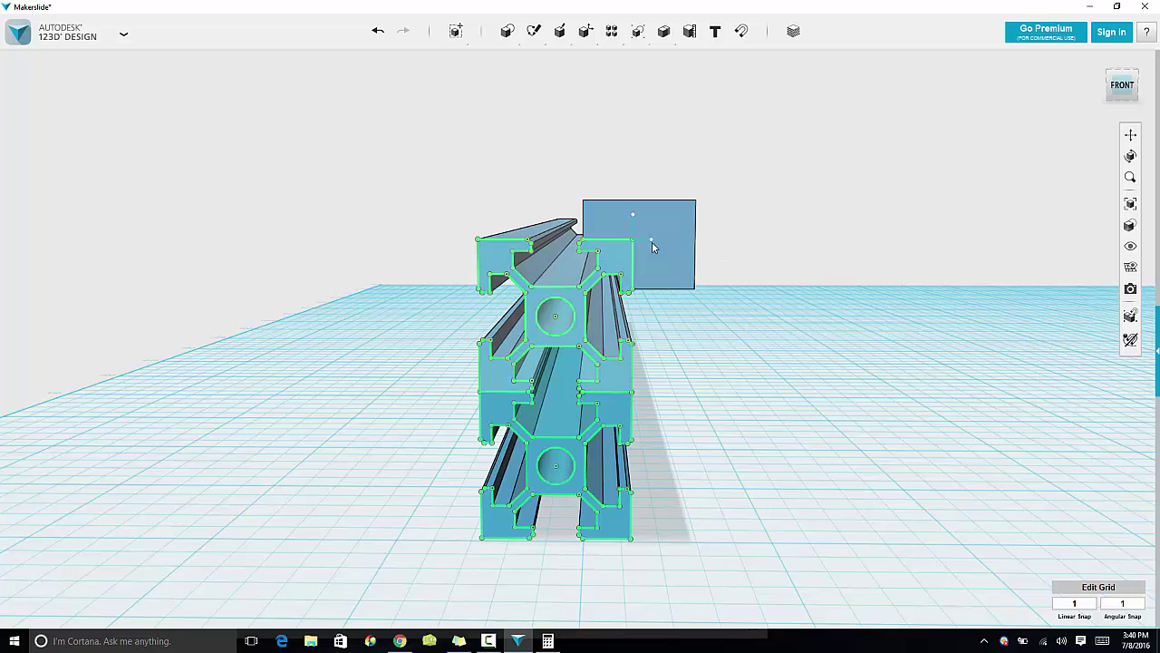
Compare the rail shape in the browser drawing with the calculated halves, and return to 123D Design
{"action": "left_click", "coordinate": [400, 640]}
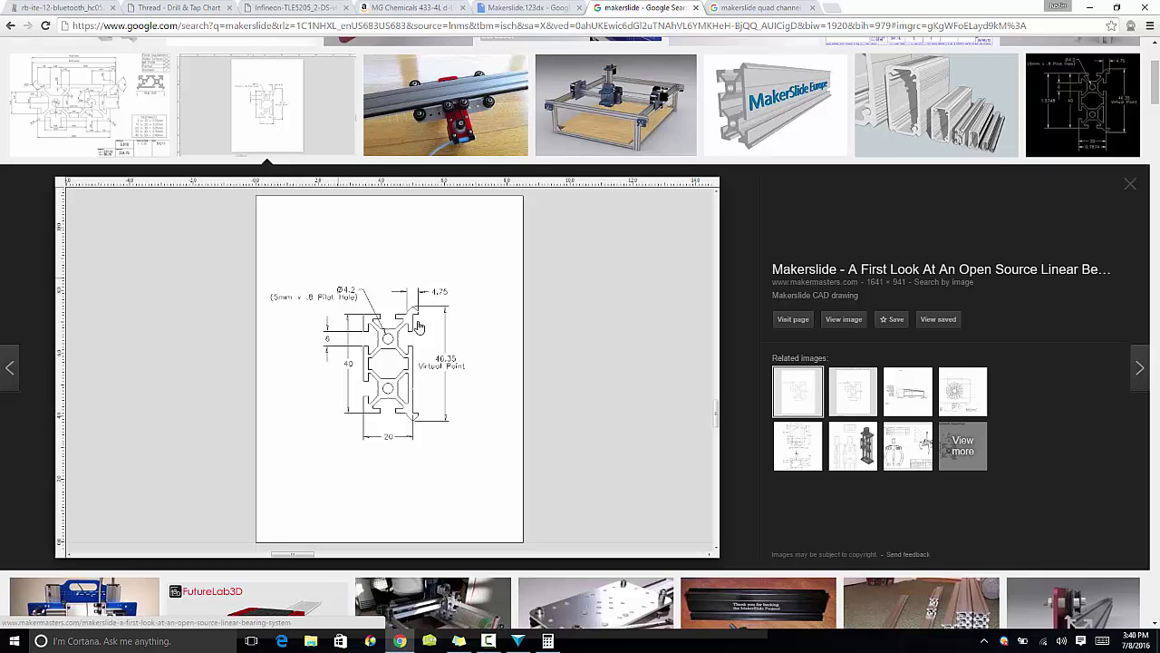
{"action": "left_click", "coordinate": [549, 641]}
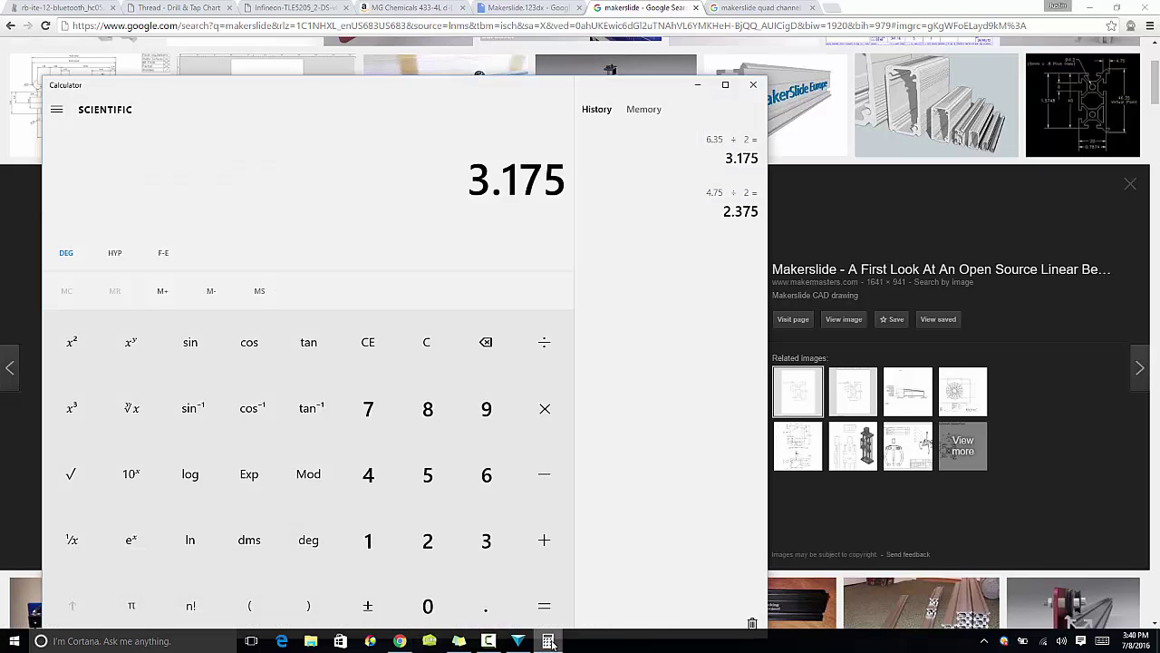
{"action": "left_click", "coordinate": [548, 641]}
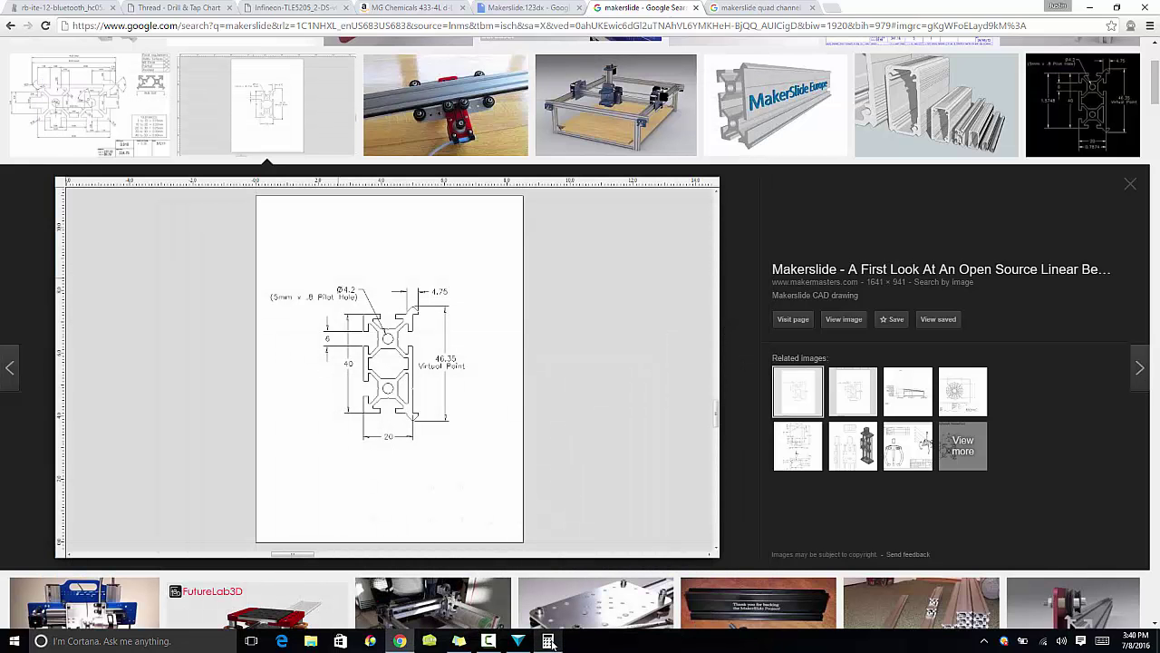
{"action": "left_click", "coordinate": [517, 641]}
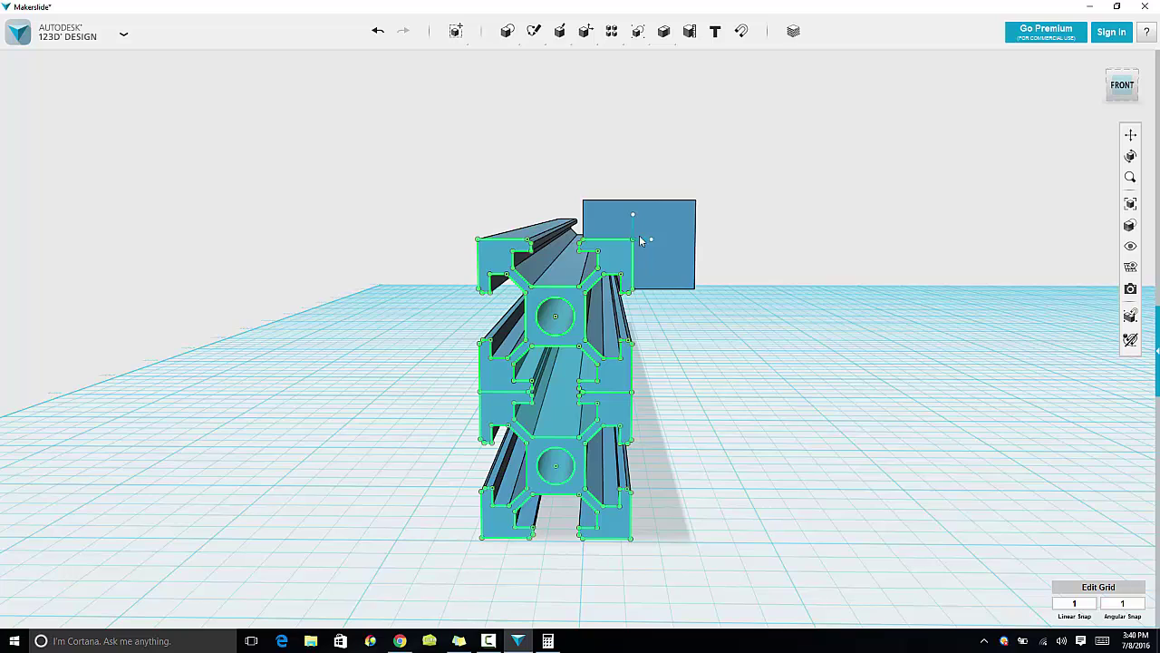
Sketch a 2.375 mm horizontal line inward from the same upper corner along the profile's top edge
{"action": "mouse_move", "coordinate": [536, 38]}
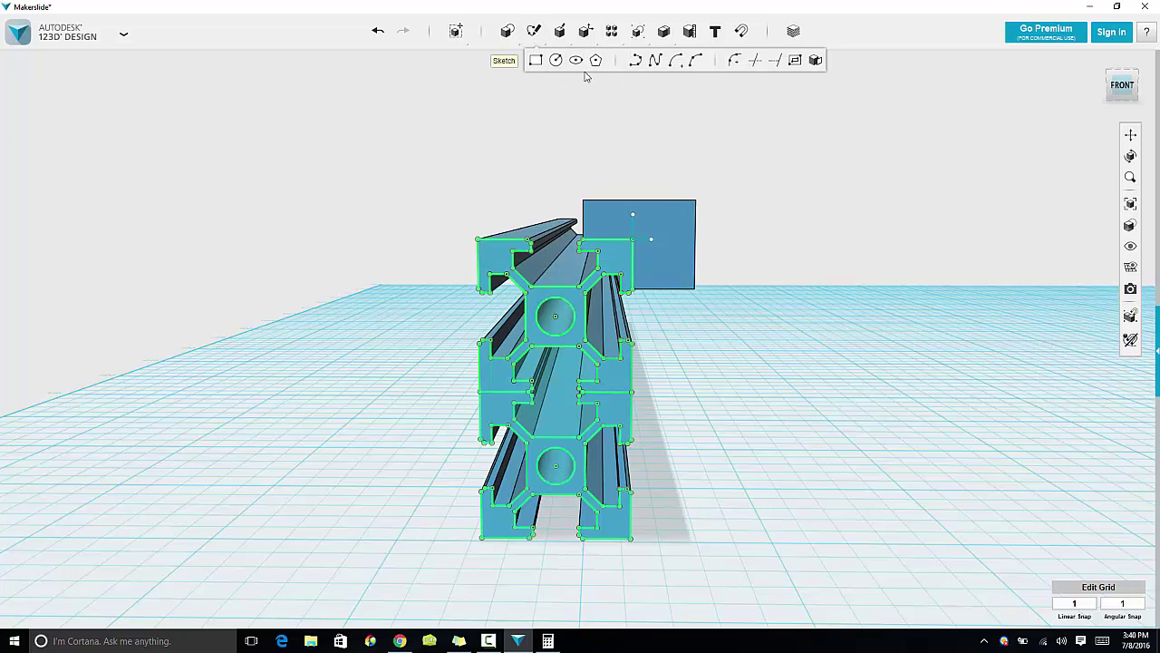
{"action": "left_click", "coordinate": [635, 62]}
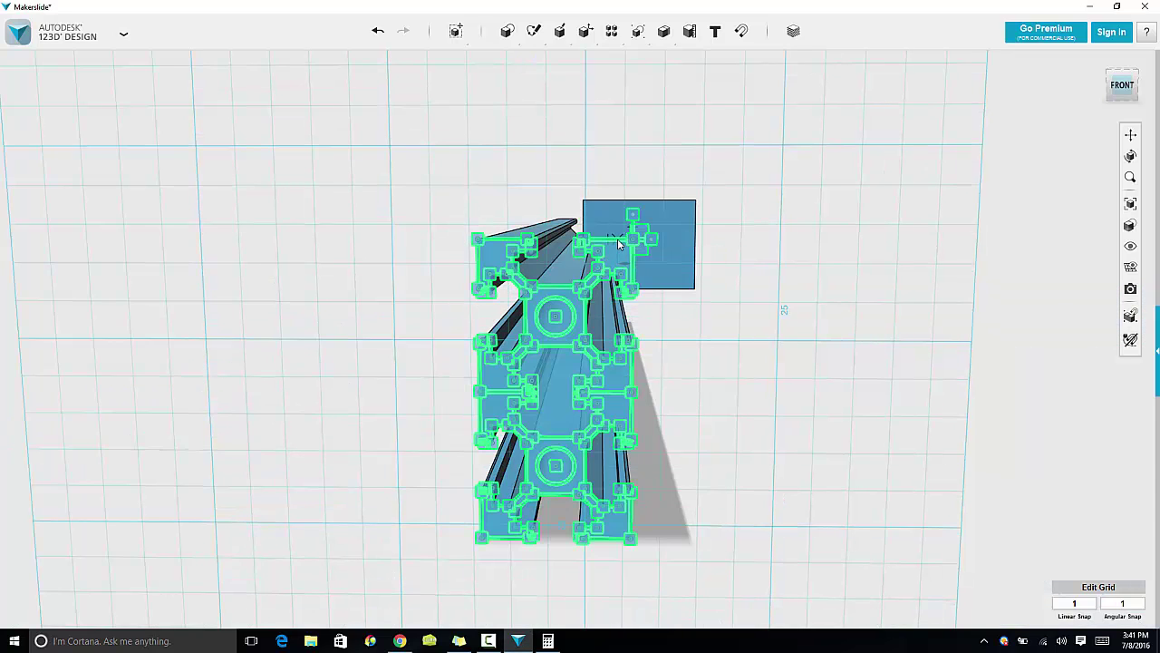
{"action": "left_click", "coordinate": [633, 241]}
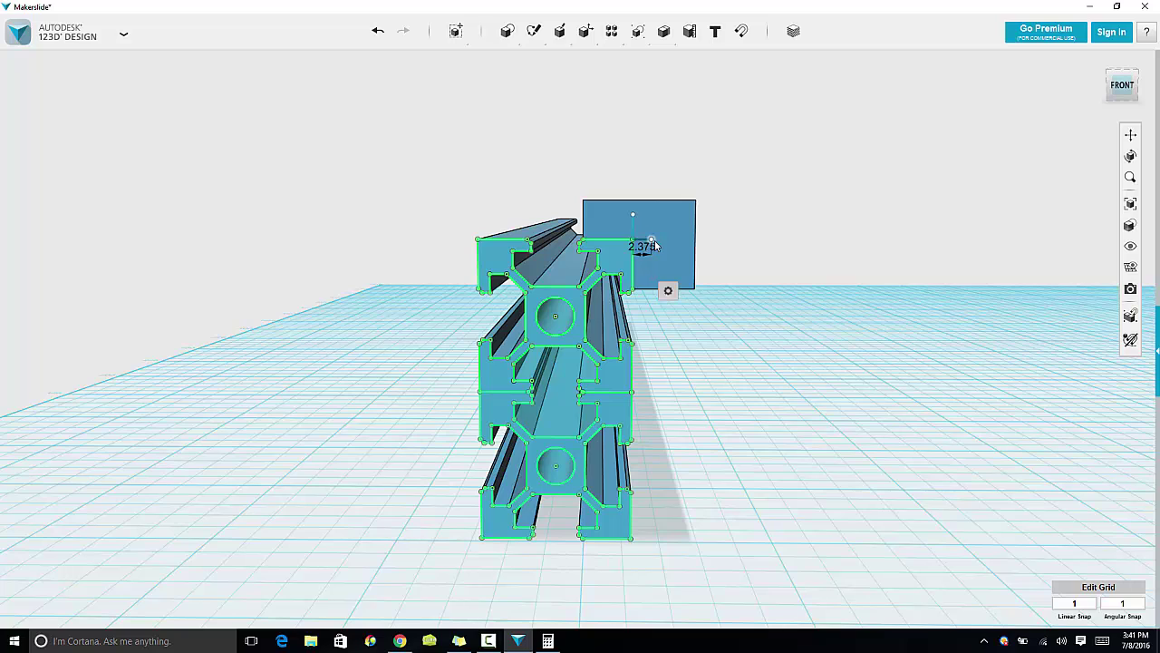
{"action": "mouse_move", "coordinate": [533, 30]}
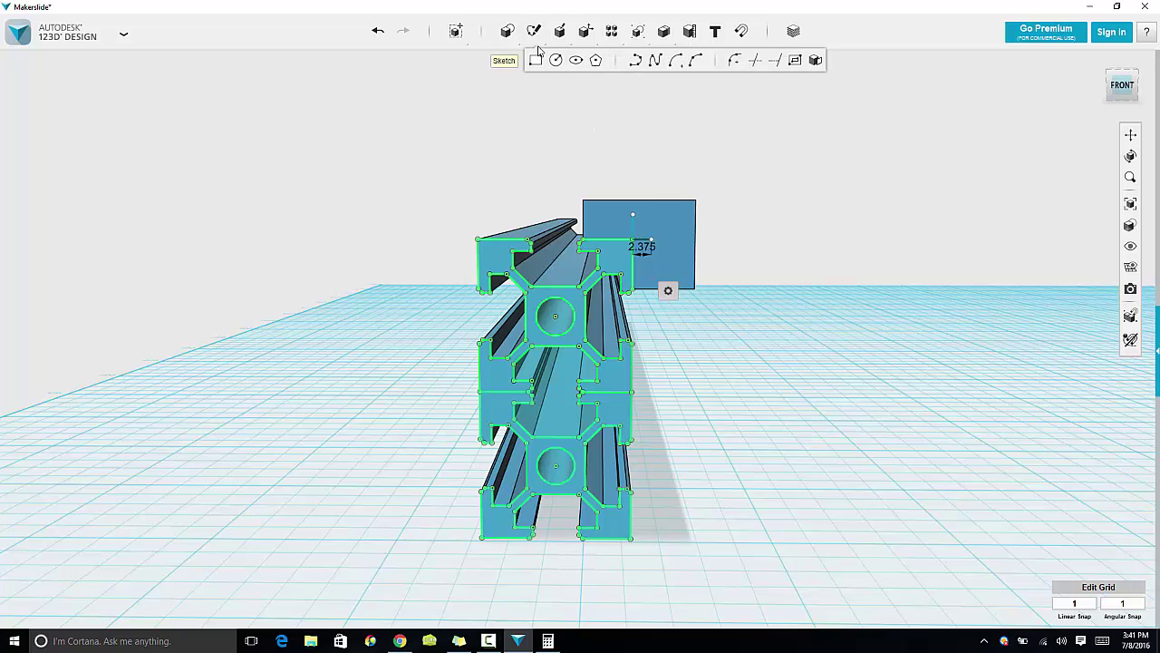
{"action": "left_click", "coordinate": [634, 61]}
{"action": "left_click", "coordinate": [633, 241]}
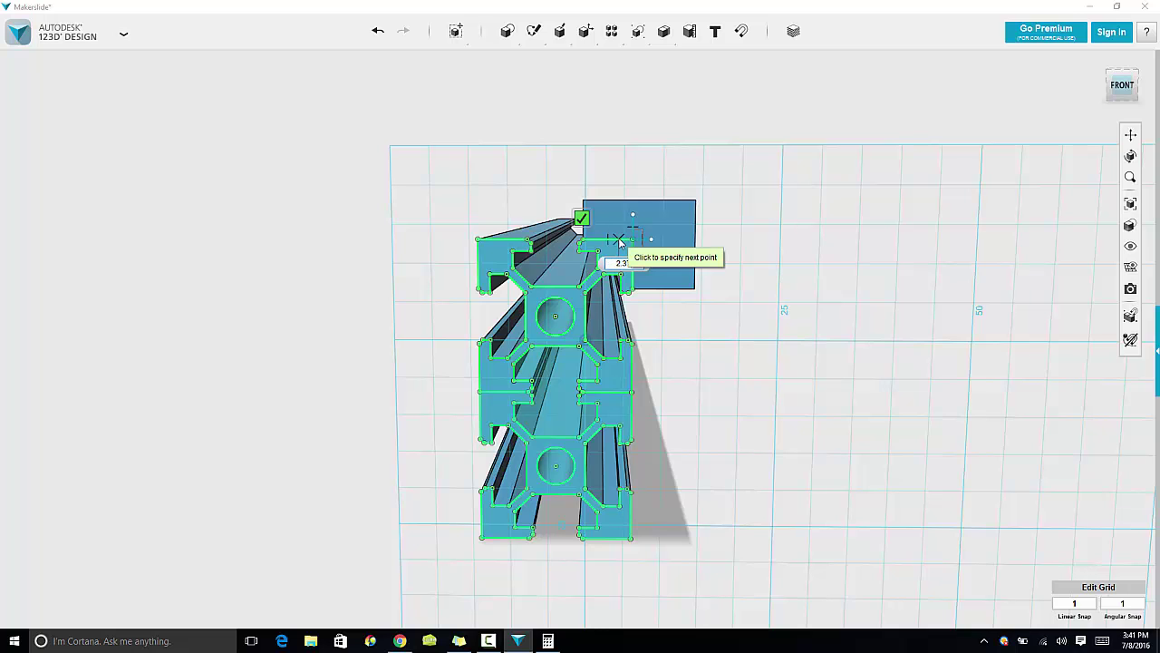
{"action": "key", "text": "Escape"}
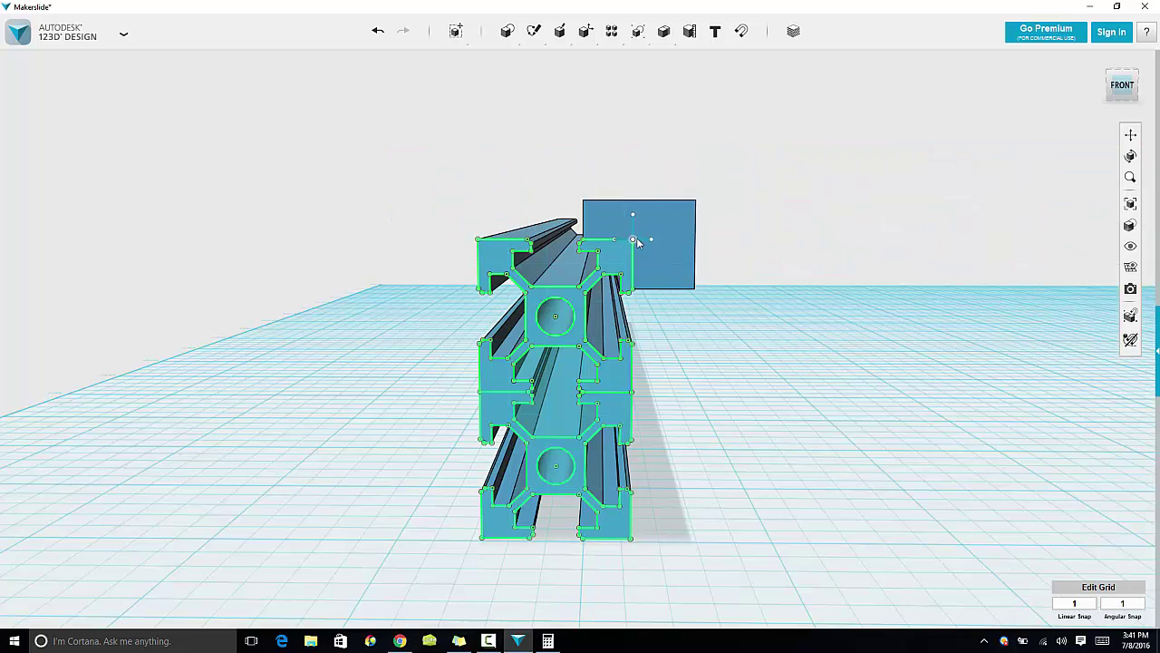
{"action": "left_click", "coordinate": [643, 243]}
{"action": "left_click", "coordinate": [686, 336]}
Close the rail's triangular outline with two sloped lines of about 3.965 mm, from each end of its base to the apex
{"action": "mouse_move", "coordinate": [533, 34]}
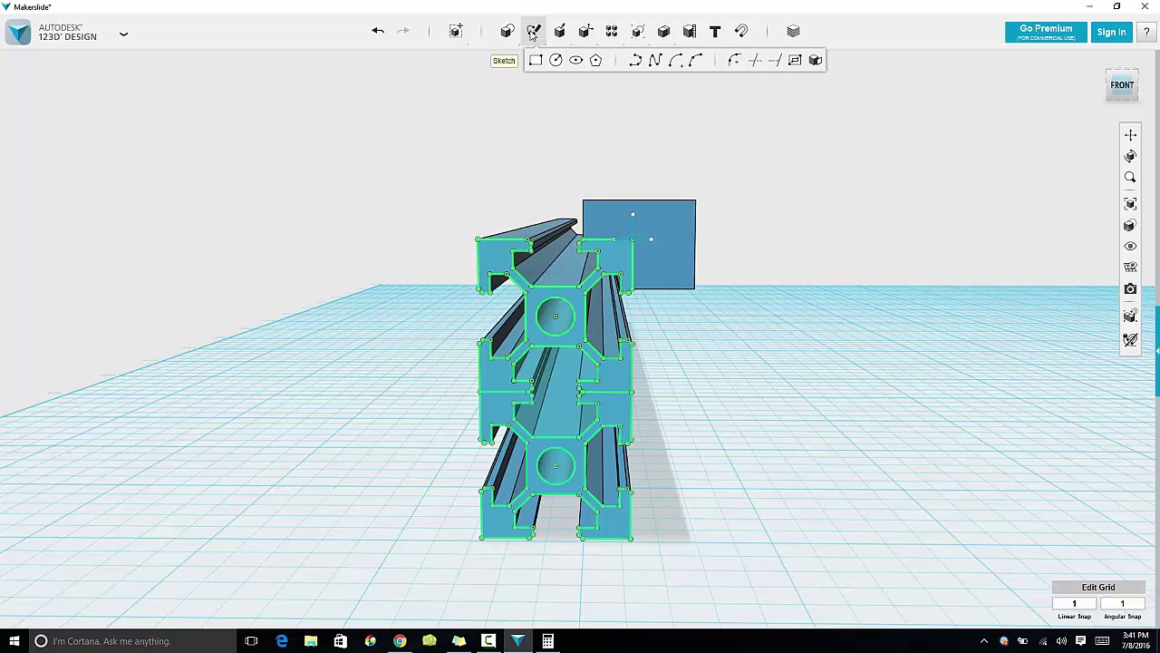
{"action": "left_click", "coordinate": [654, 60]}
{"action": "left_click", "coordinate": [651, 237]}
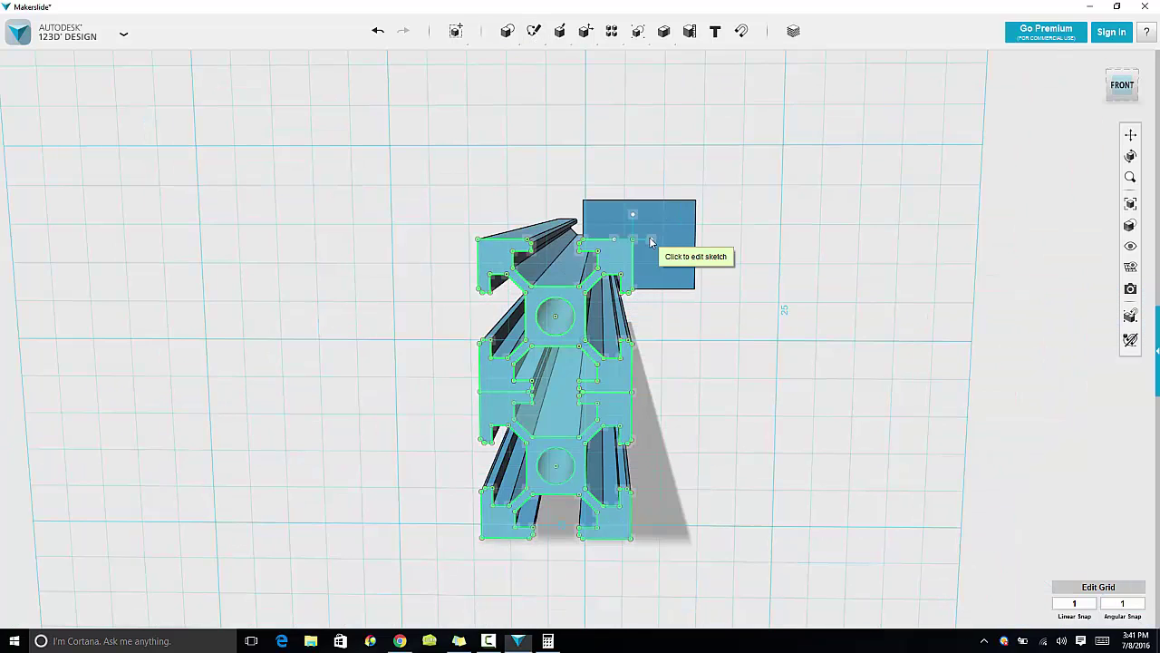
{"action": "left_click", "coordinate": [639, 228]}
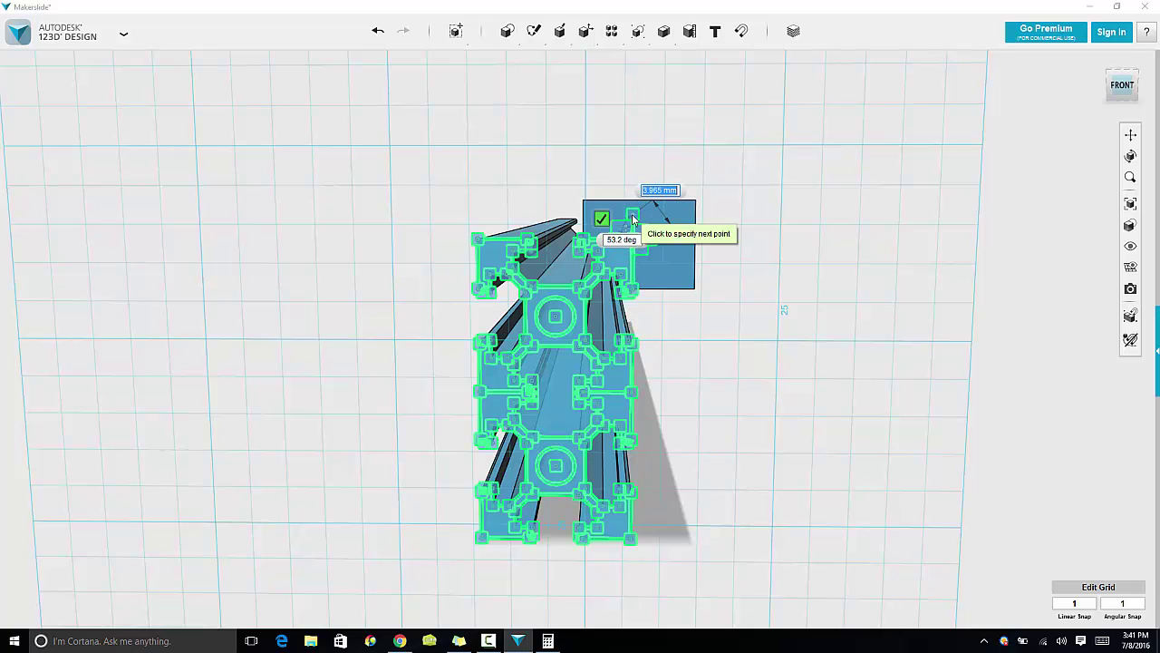
{"action": "left_click", "coordinate": [633, 219]}
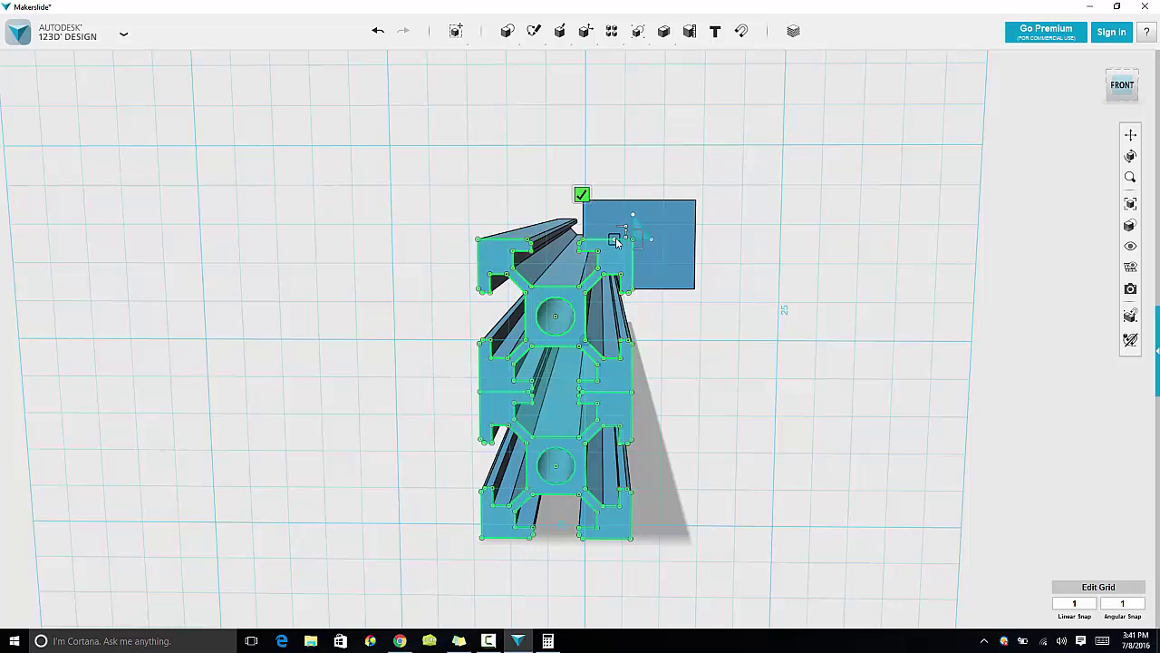
{"action": "left_click", "coordinate": [616, 240]}
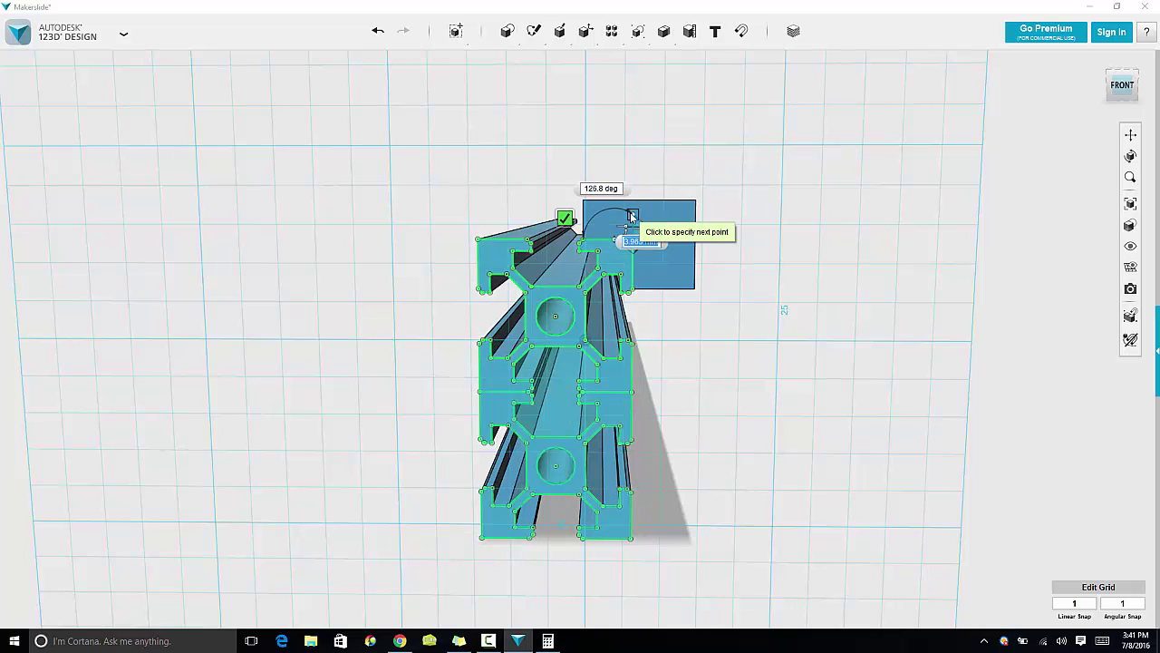
{"action": "left_click", "coordinate": [632, 216]}
{"action": "left_click", "coordinate": [581, 190]}
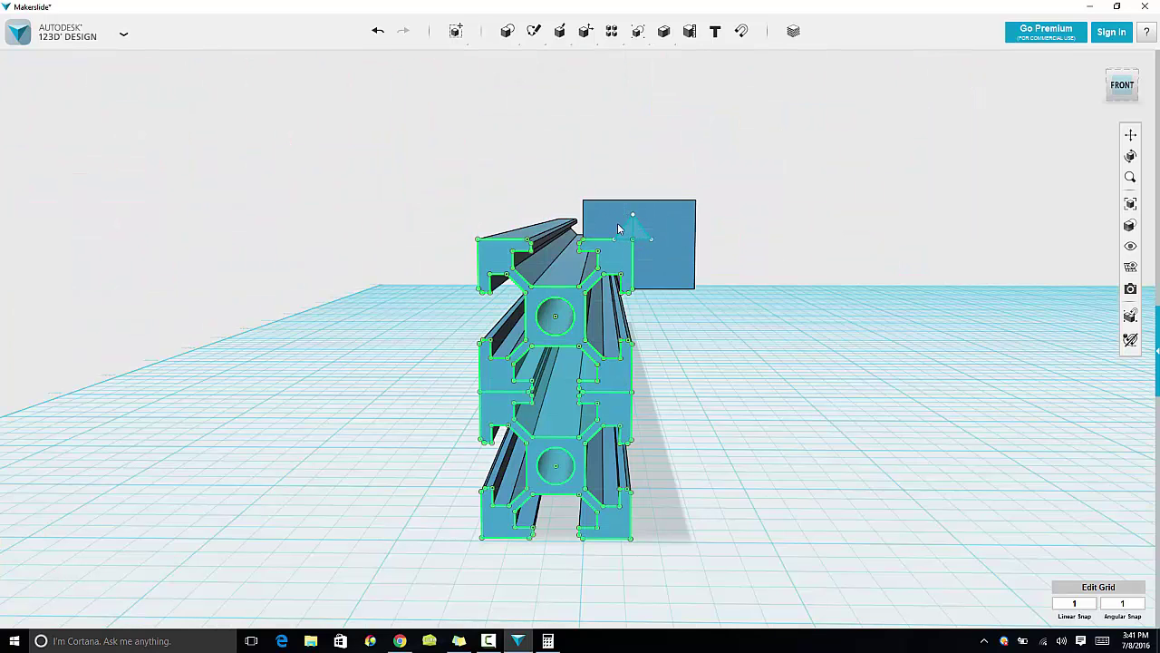
Trim away the vertical line inside the rail triangle
{"action": "left_click", "coordinate": [627, 234]}
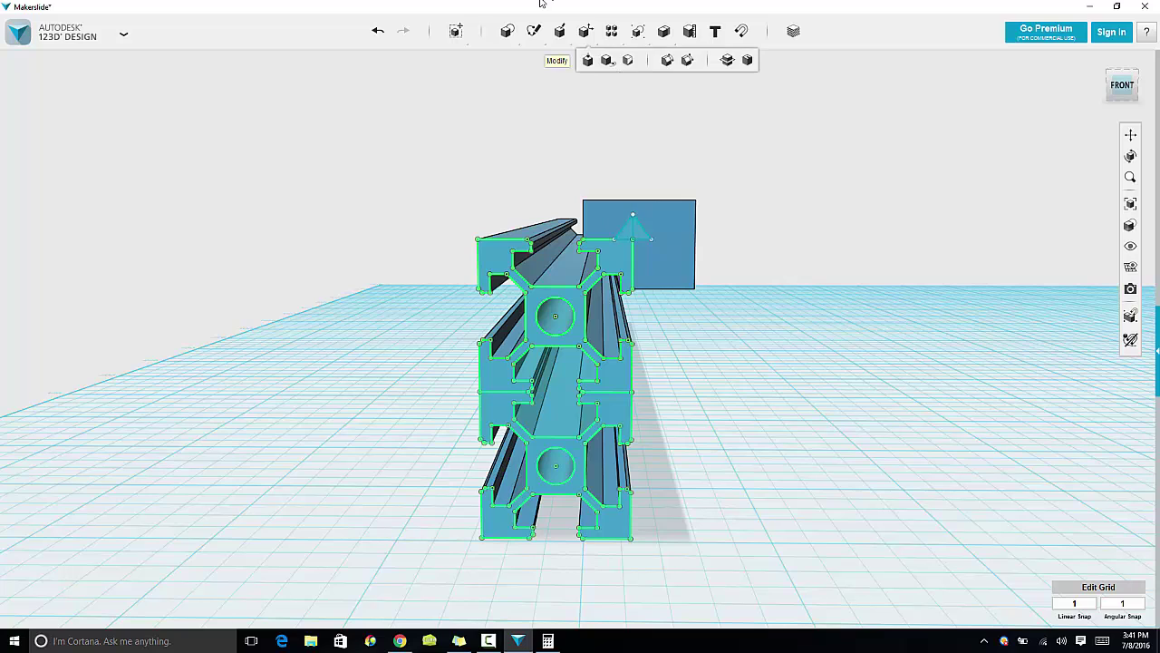
{"action": "mouse_move", "coordinate": [568, 40]}
{"action": "mouse_move", "coordinate": [534, 31]}
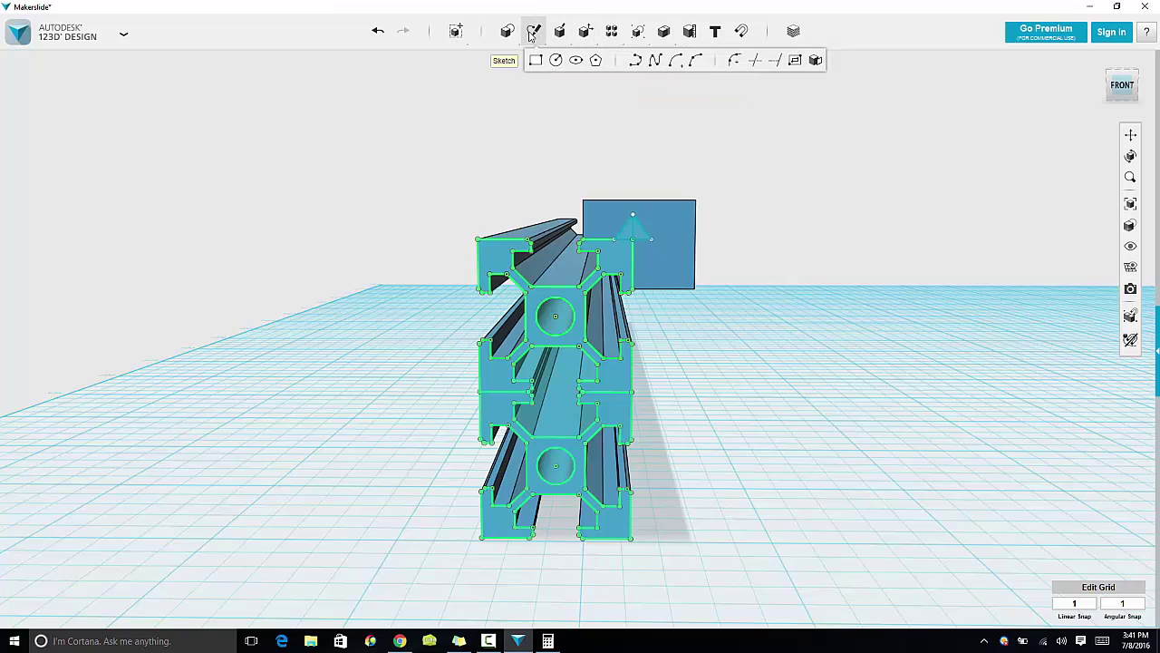
{"action": "left_click", "coordinate": [755, 66]}
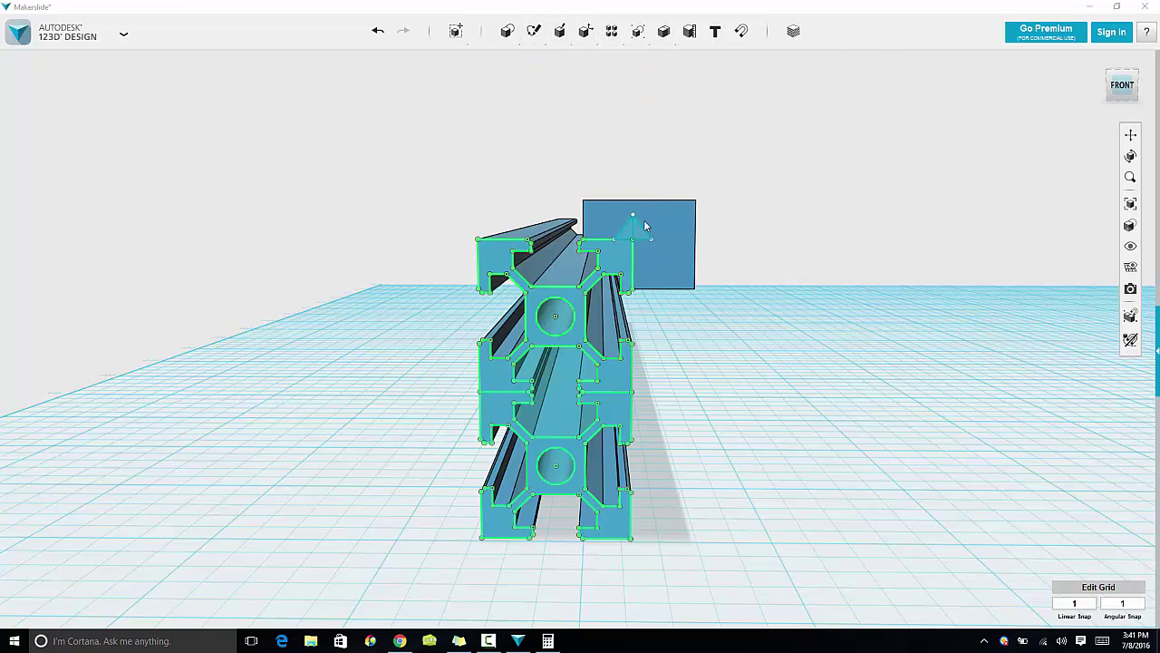
{"action": "left_click", "coordinate": [632, 232]}
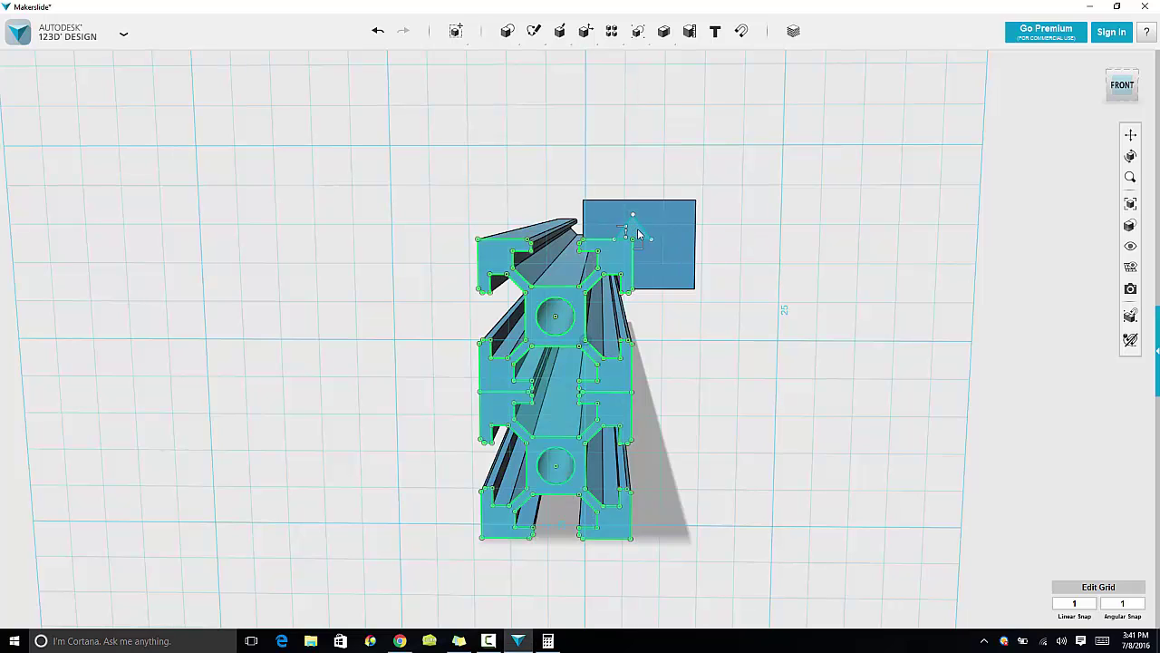
{"action": "left_click", "coordinate": [630, 229]}
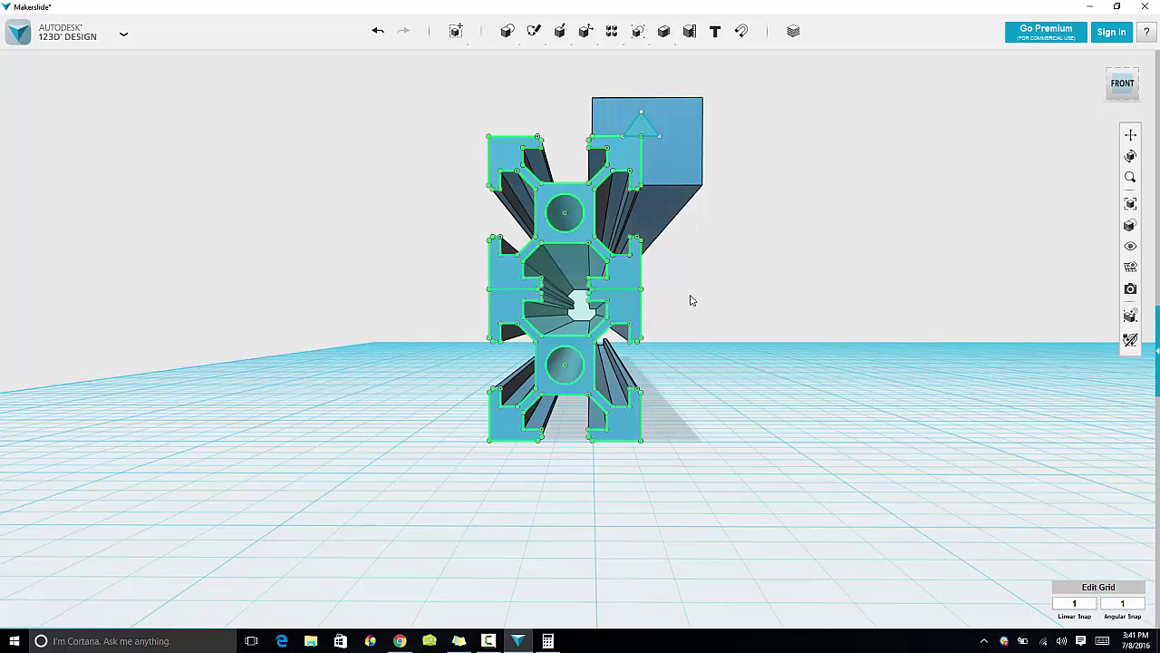
Recheck the rail shape on the MakerSlide drawing in the browser, and return to 123D Design
{"action": "right_click_drag", "start_coordinate": [705, 359], "coordinate": [710, 381]}
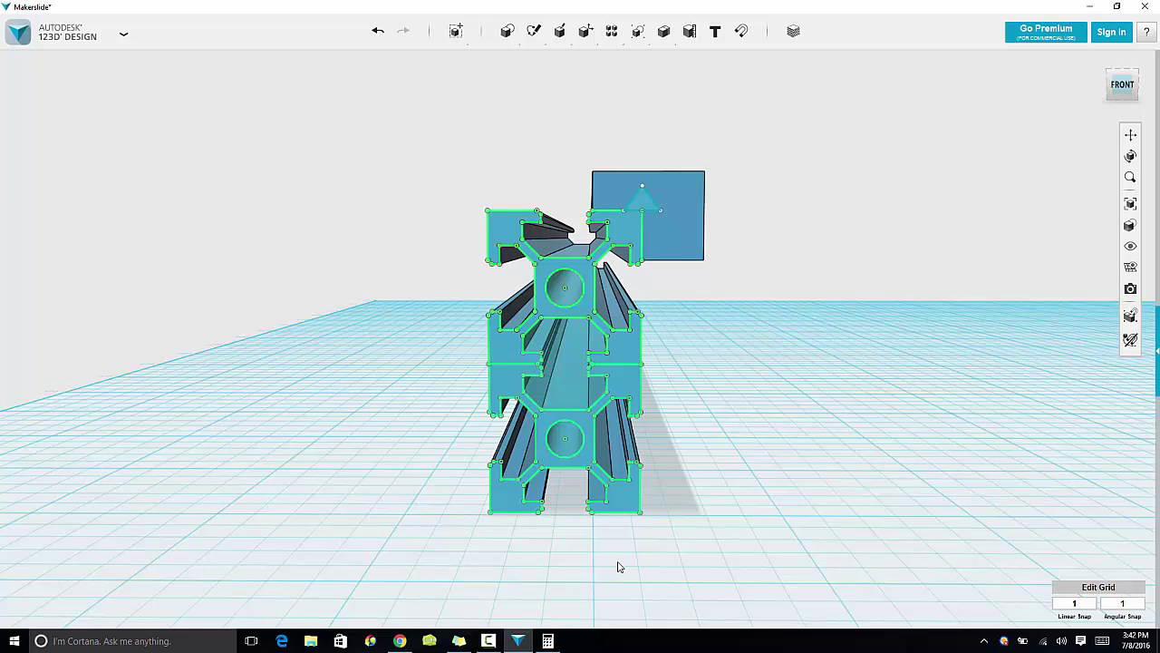
{"action": "left_click", "coordinate": [399, 641]}
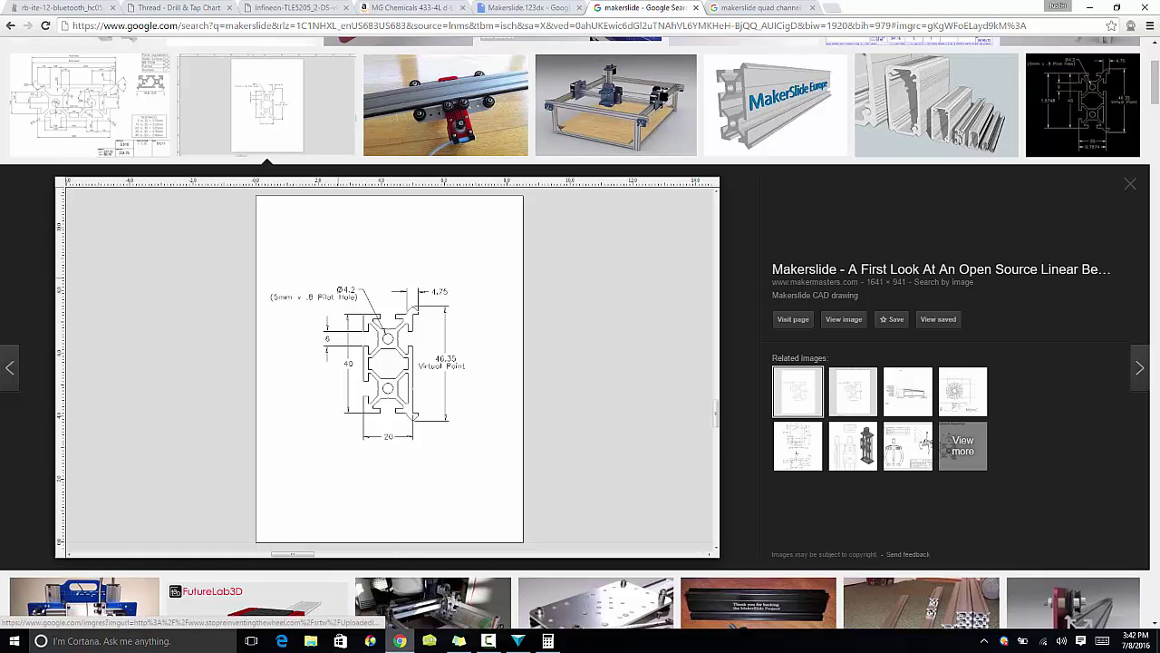
{"action": "left_click", "coordinate": [518, 641]}
{"action": "left_click", "coordinate": [488, 641]}
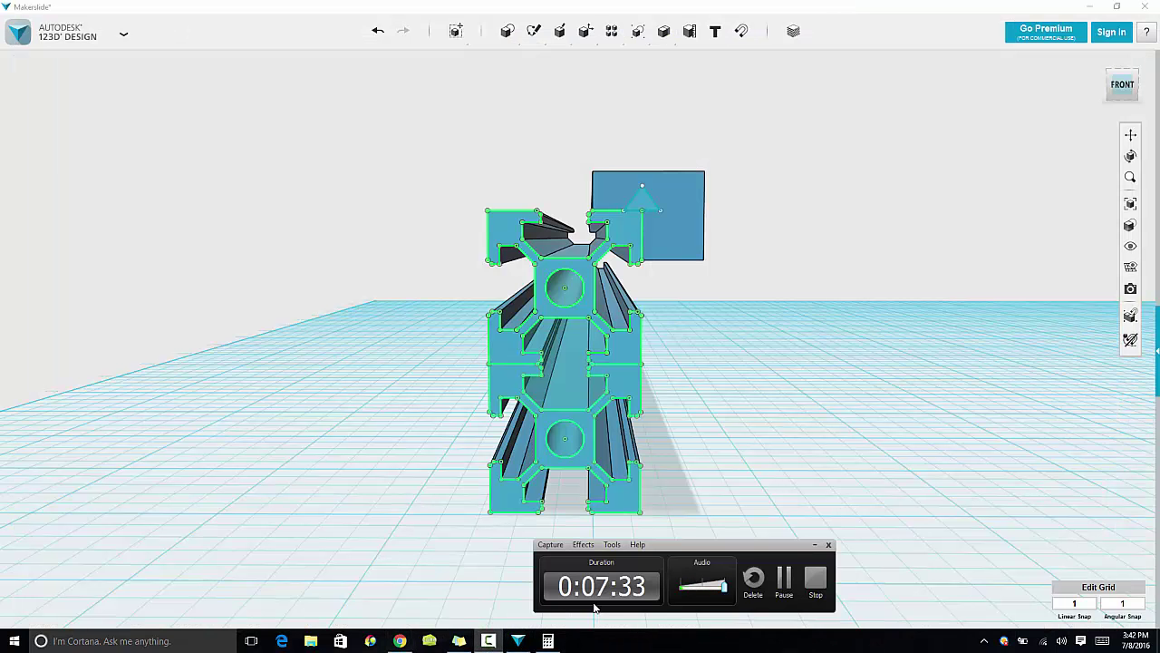
{"action": "left_click", "coordinate": [789, 580]}
{"action": "left_click", "coordinate": [491, 642]}
{"action": "left_click", "coordinate": [489, 641]}
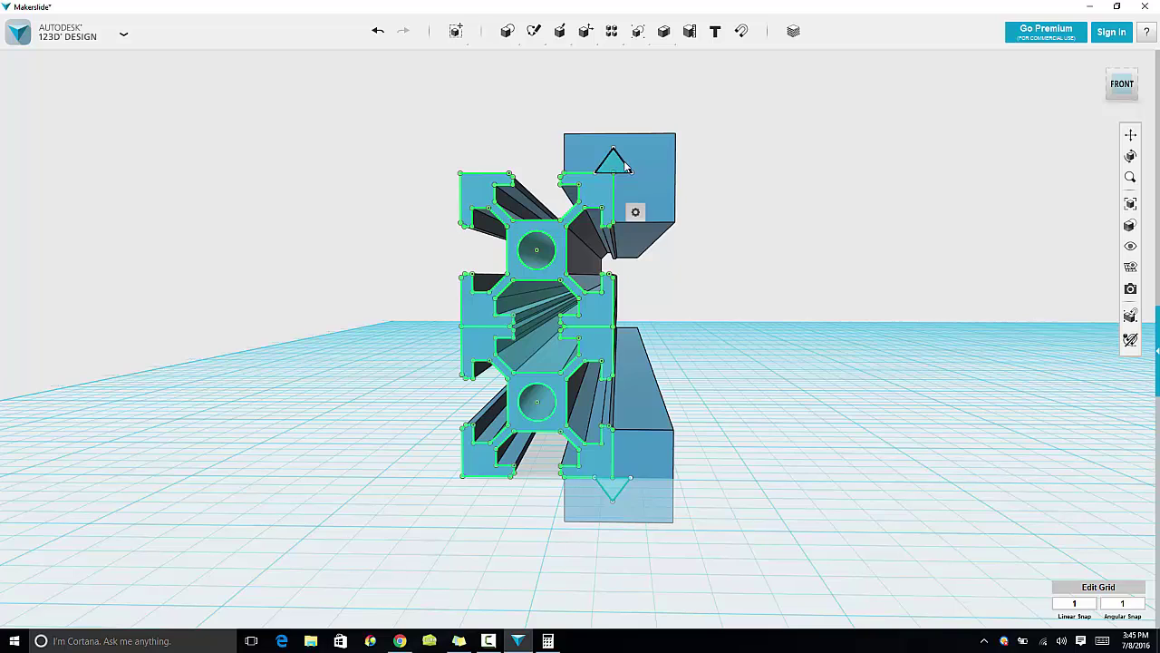
Compare the upper and lower rail triangles with the MakerSlide drawing in the browser, and return to 123D Design
{"action": "left_click", "coordinate": [619, 164]}
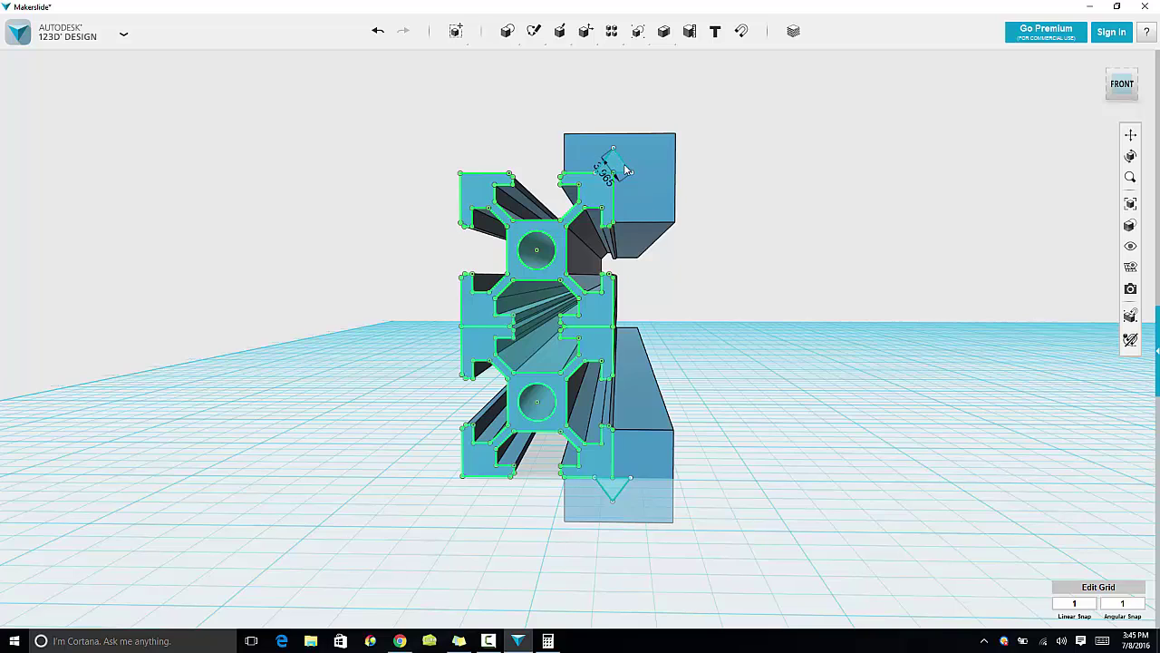
{"action": "left_click", "coordinate": [619, 495]}
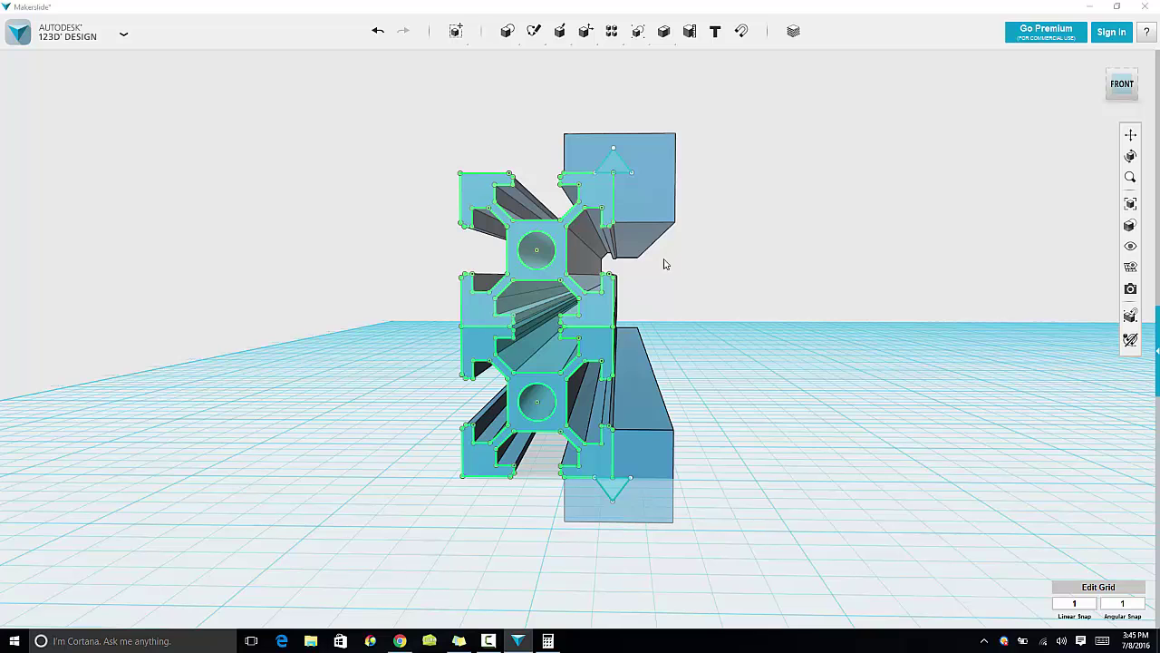
{"action": "left_click", "coordinate": [725, 356]}
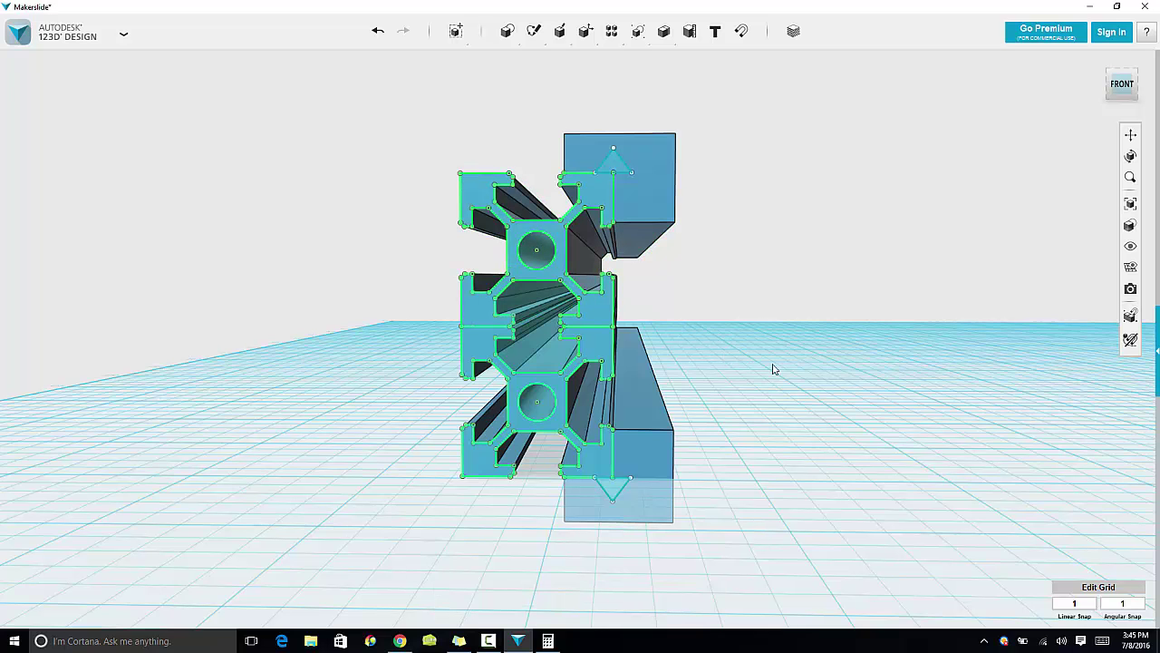
{"action": "left_click", "coordinate": [400, 641]}
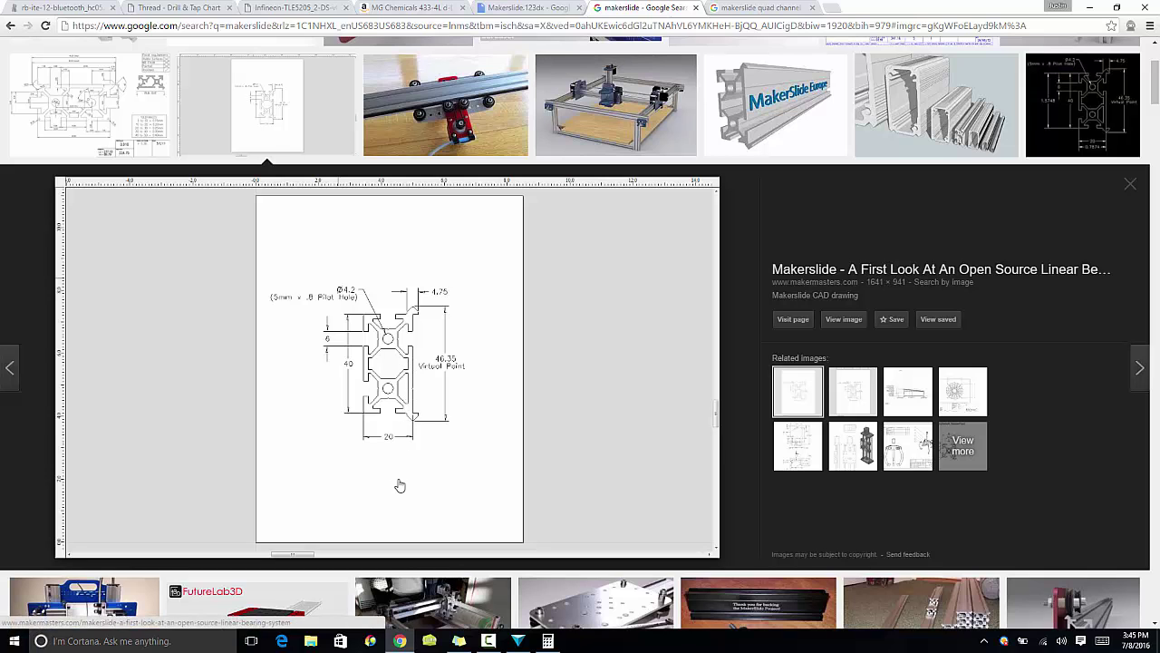
{"action": "left_click", "coordinate": [400, 641]}
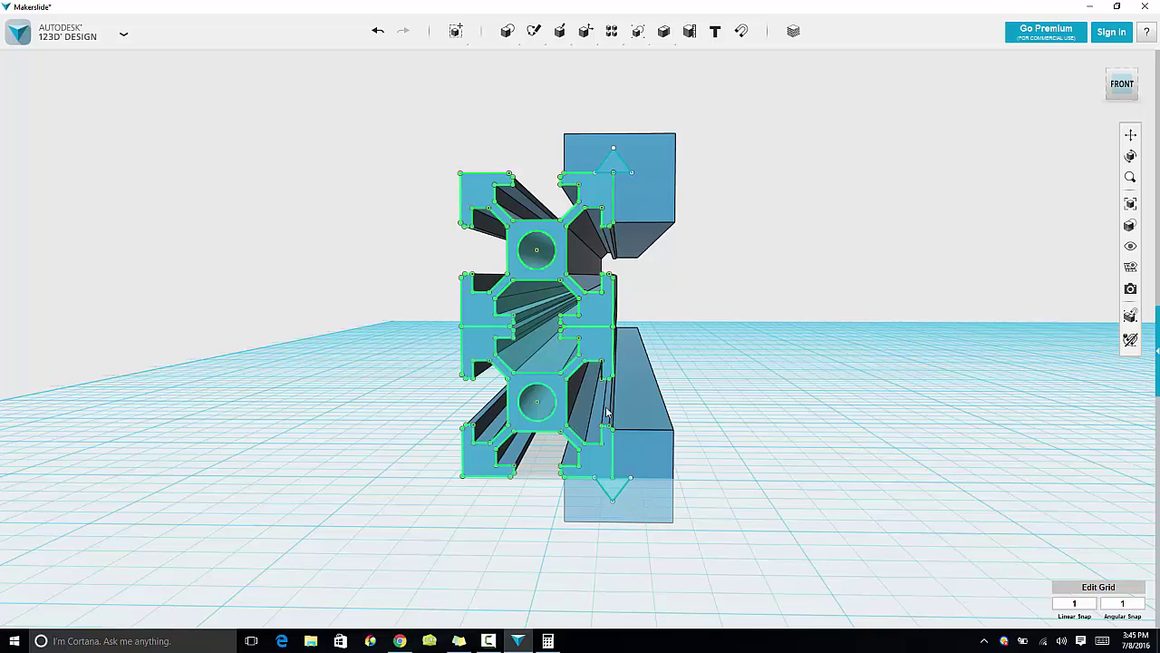
Sketch a 9 mm vertical line across the joint of the two profiles, linking their inner slot corners on the rail side
{"action": "mouse_move", "coordinate": [535, 32]}
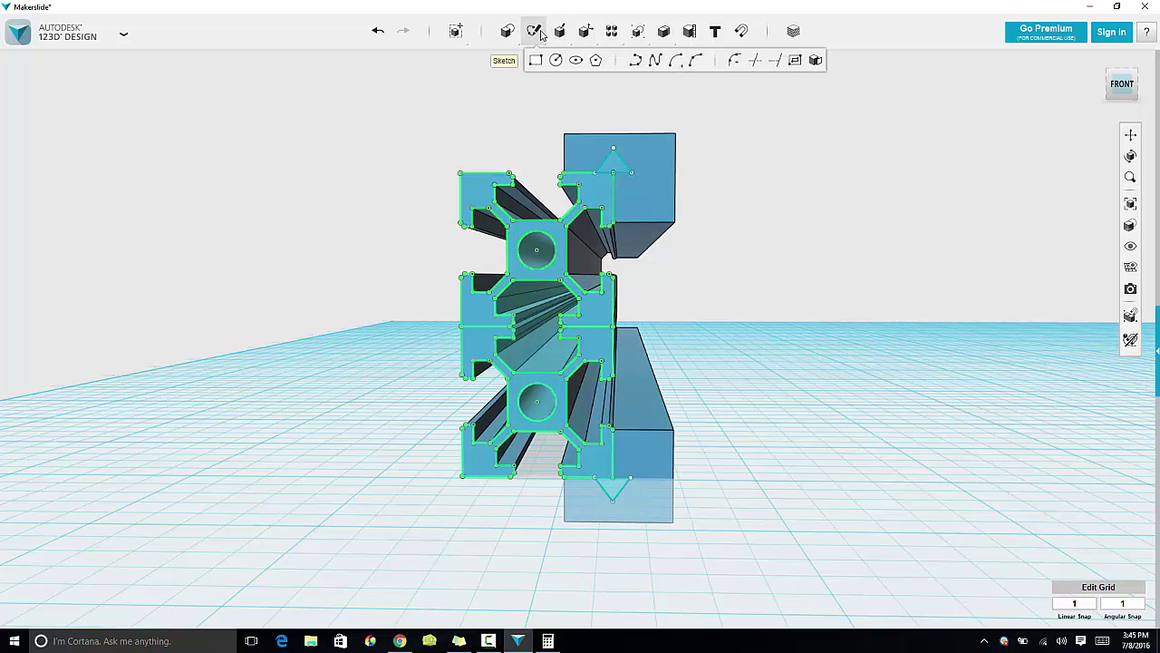
{"action": "left_click", "coordinate": [641, 68]}
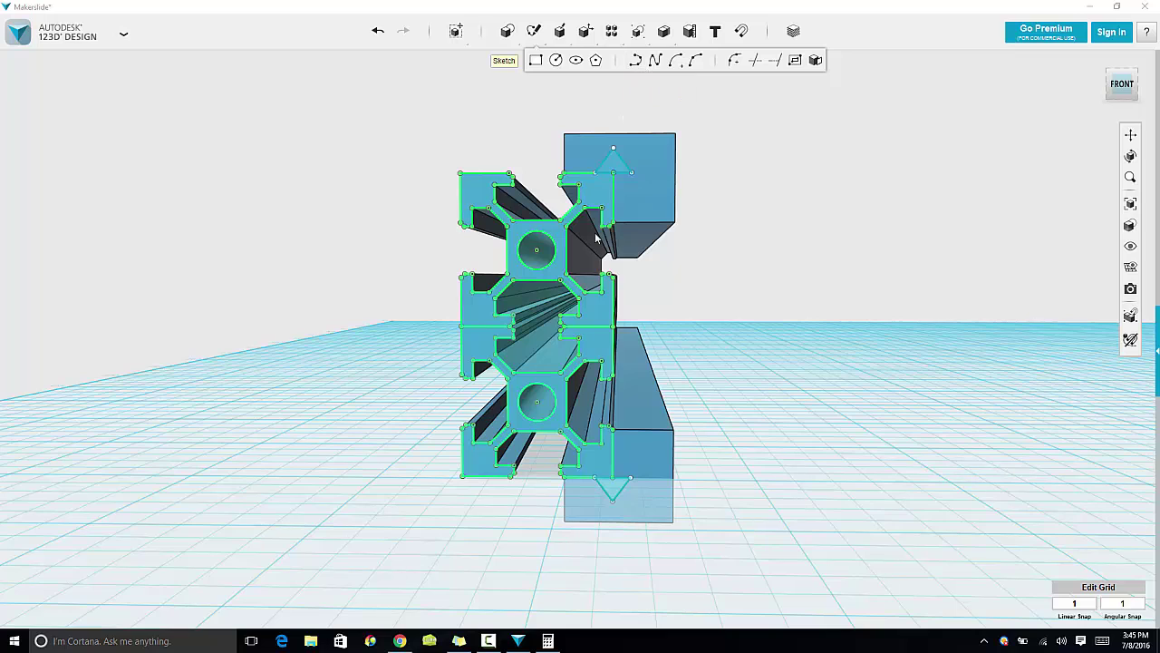
{"action": "left_click", "coordinate": [603, 301]}
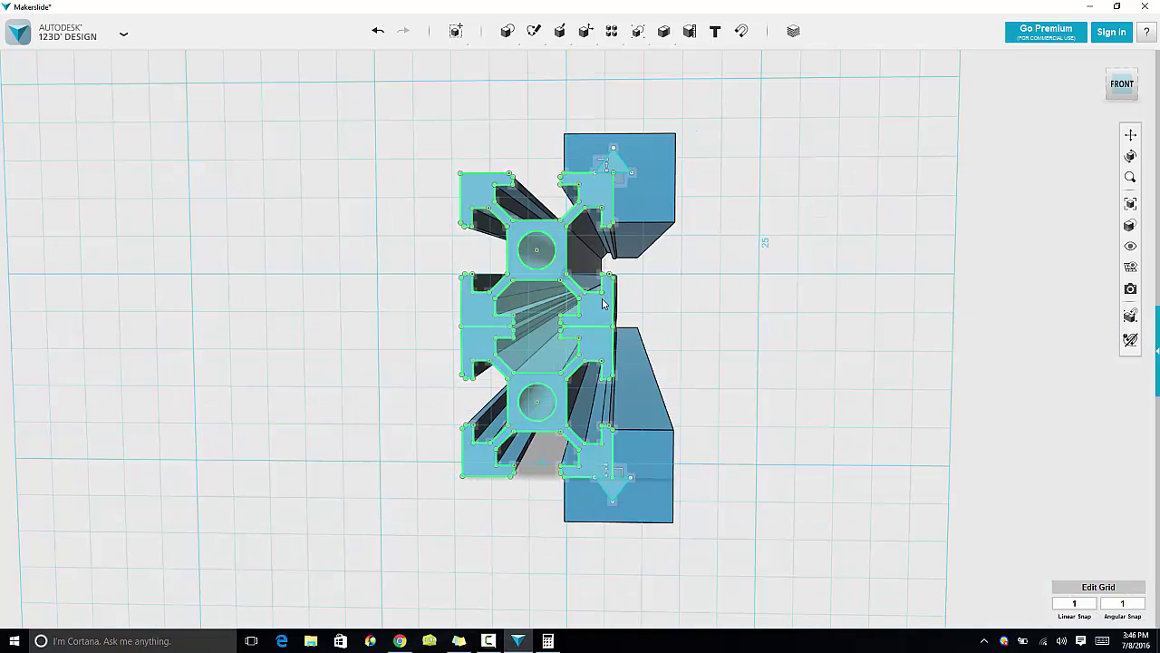
{"action": "left_click", "coordinate": [603, 294]}
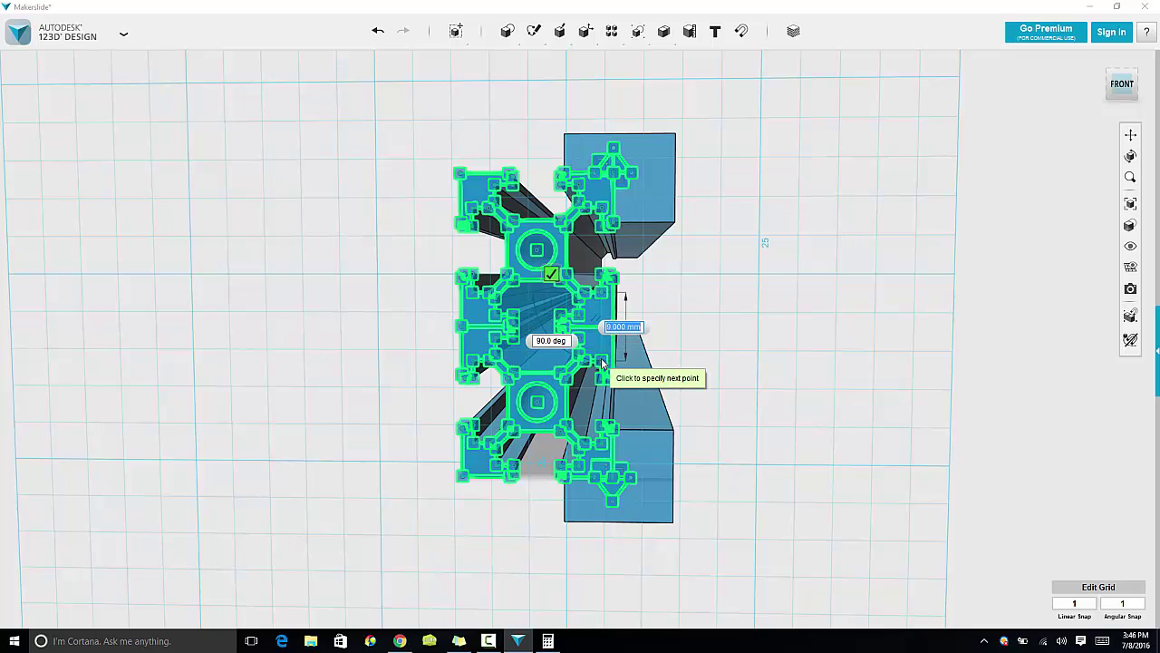
{"action": "left_click", "coordinate": [603, 363]}
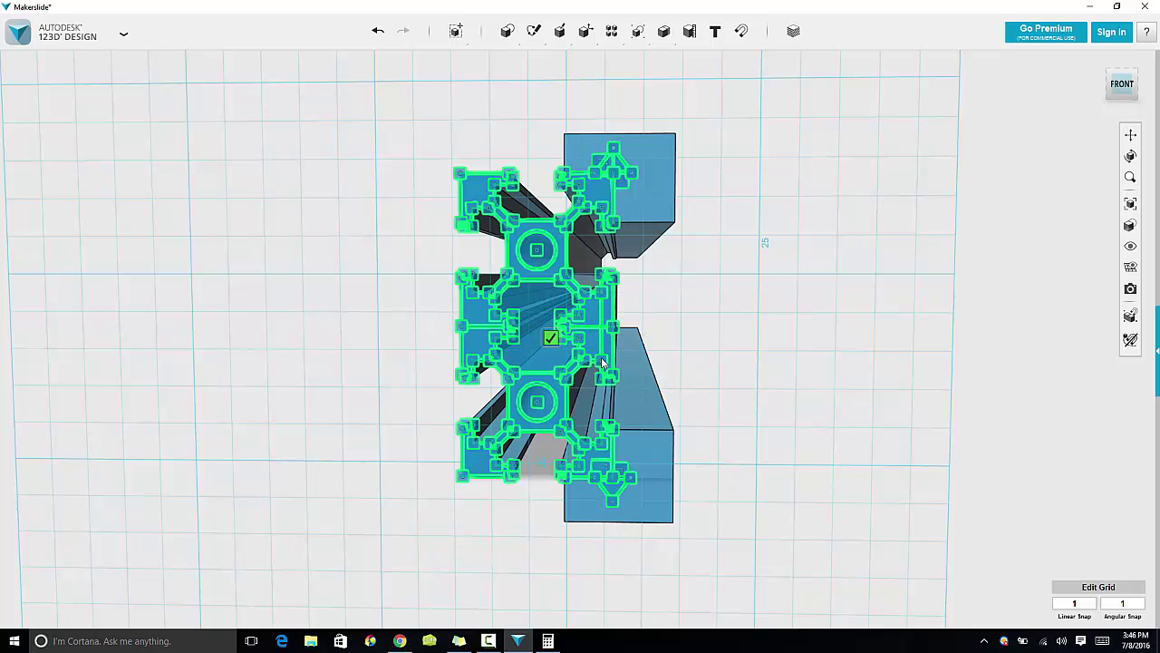
{"action": "left_click", "coordinate": [550, 338]}
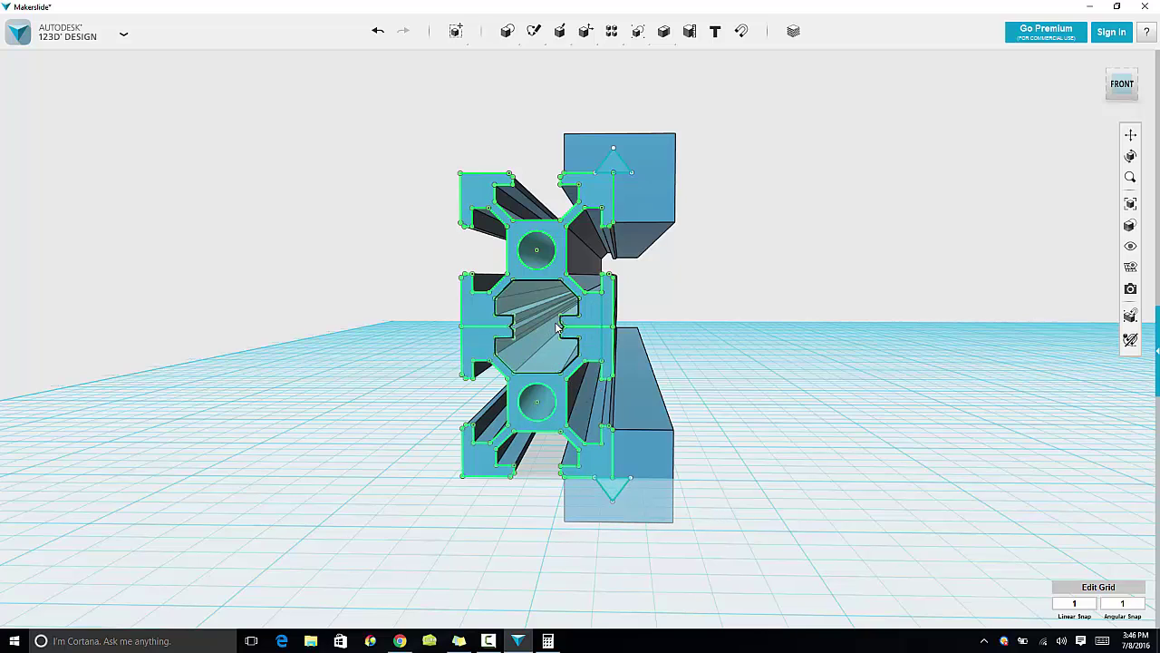
Sketch a 3 mm horizontal line from the upper profile's central cavity corner outward to the new vertical line
{"action": "mouse_move", "coordinate": [534, 32]}
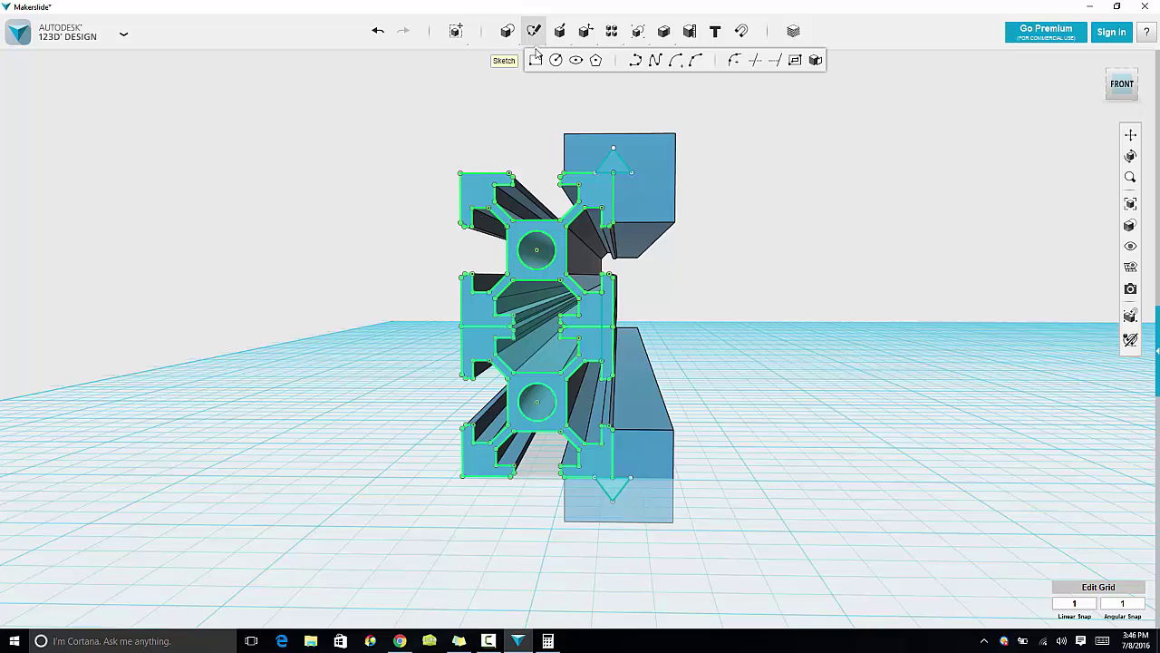
{"action": "left_click", "coordinate": [632, 62]}
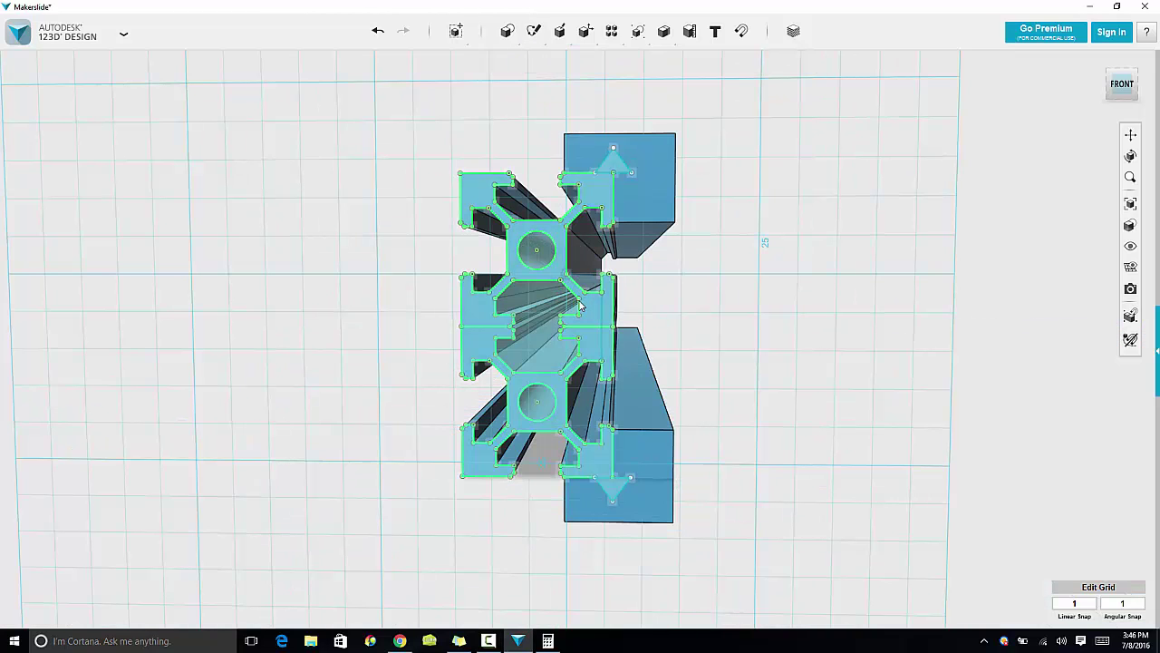
{"action": "left_click", "coordinate": [580, 304]}
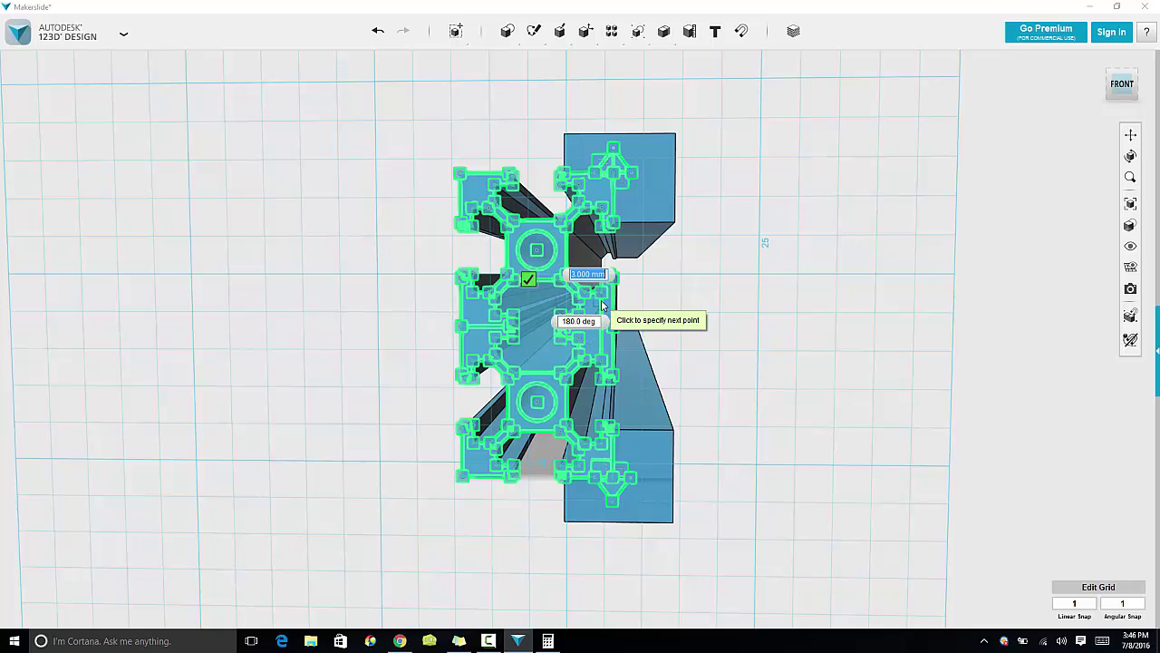
{"action": "key", "text": "Escape"}
{"action": "left_click", "coordinate": [551, 281]}
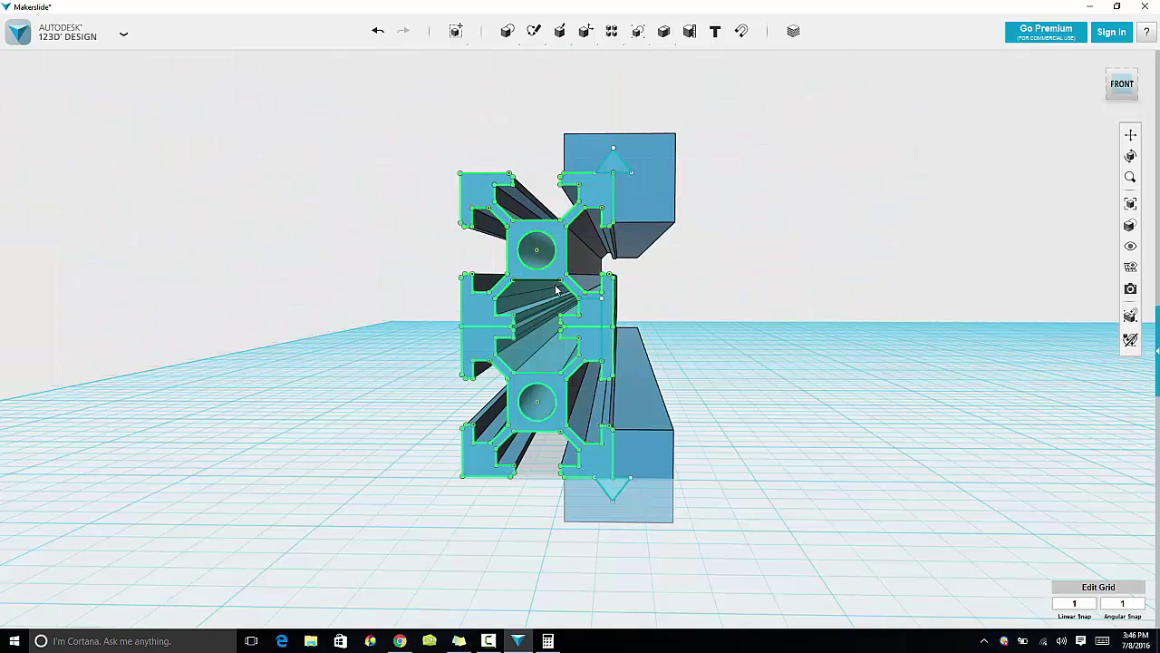
Select the sketch regions on either side of the new vertical line to check how they are divided
{"action": "left_click", "coordinate": [592, 314]}
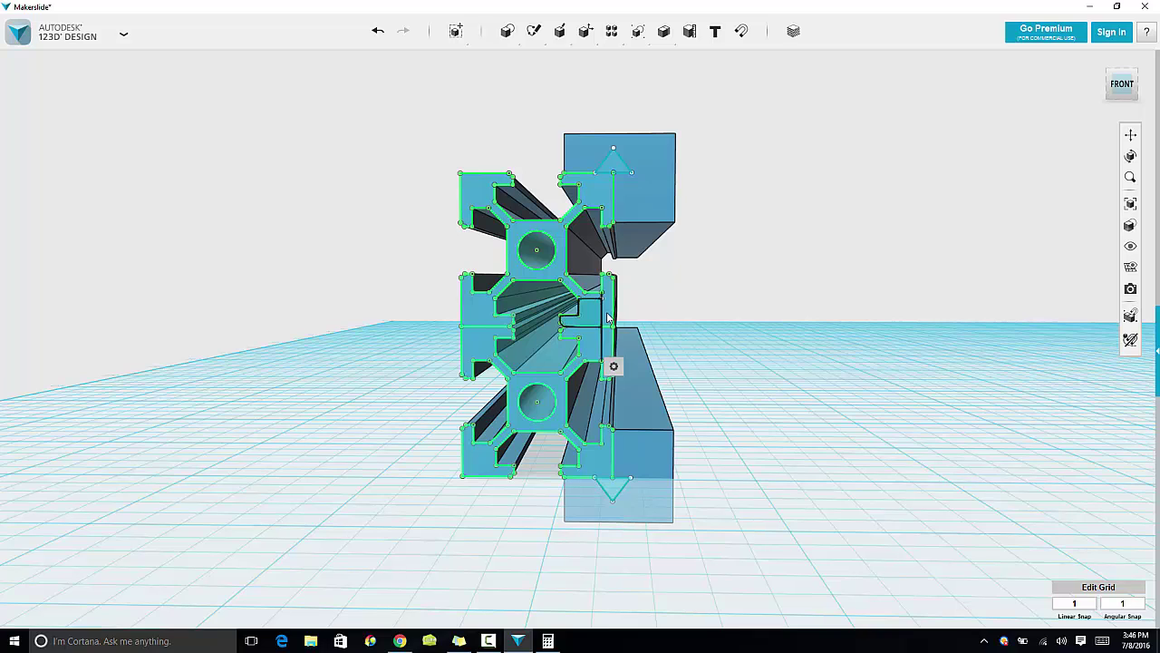
{"action": "left_click", "coordinate": [534, 240]}
{"action": "left_click", "coordinate": [606, 312]}
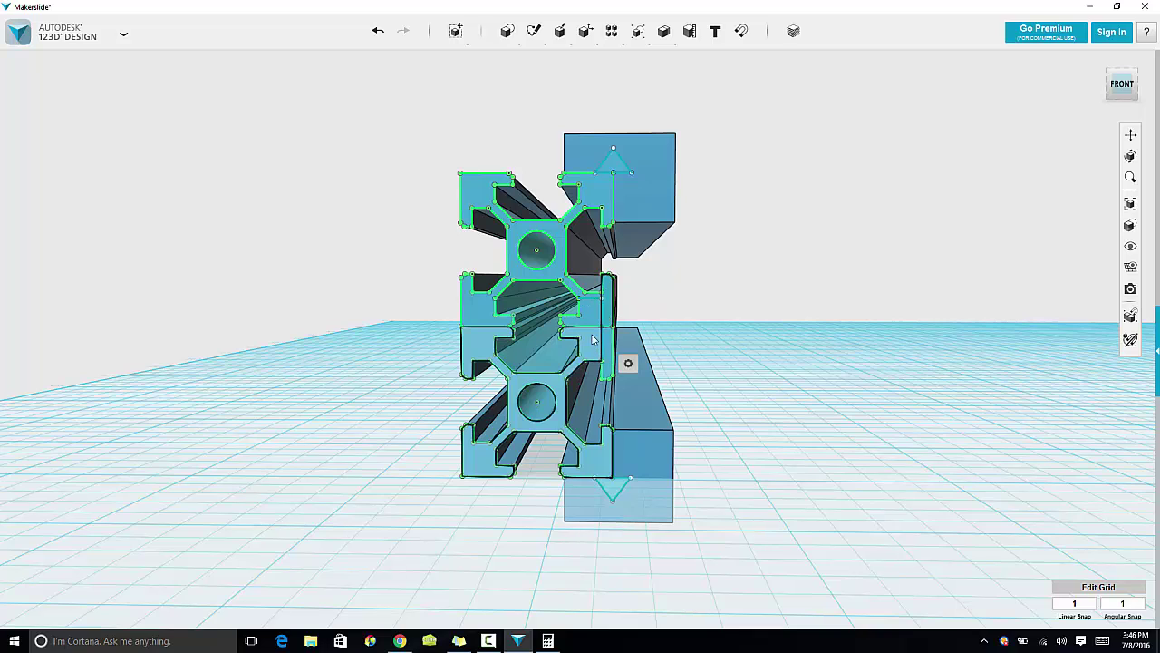
Sketch a horizontal line from the lower profile's central cavity corner outward to the vertical line on the rail side
{"action": "mouse_move", "coordinate": [559, 30]}
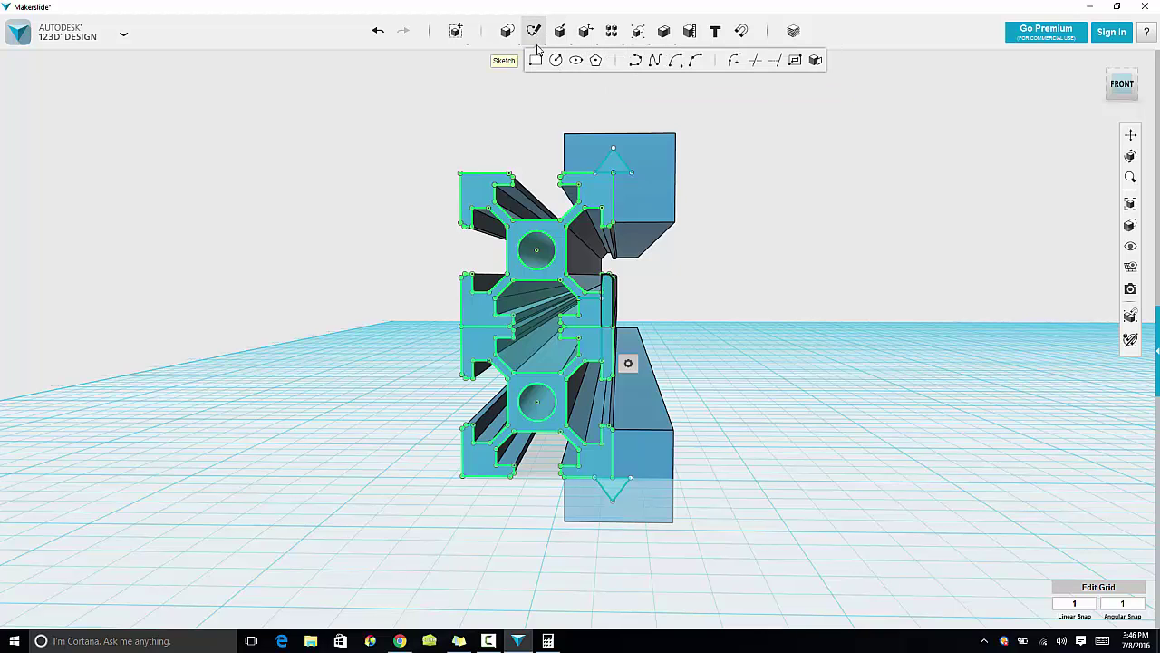
{"action": "left_click", "coordinate": [624, 60]}
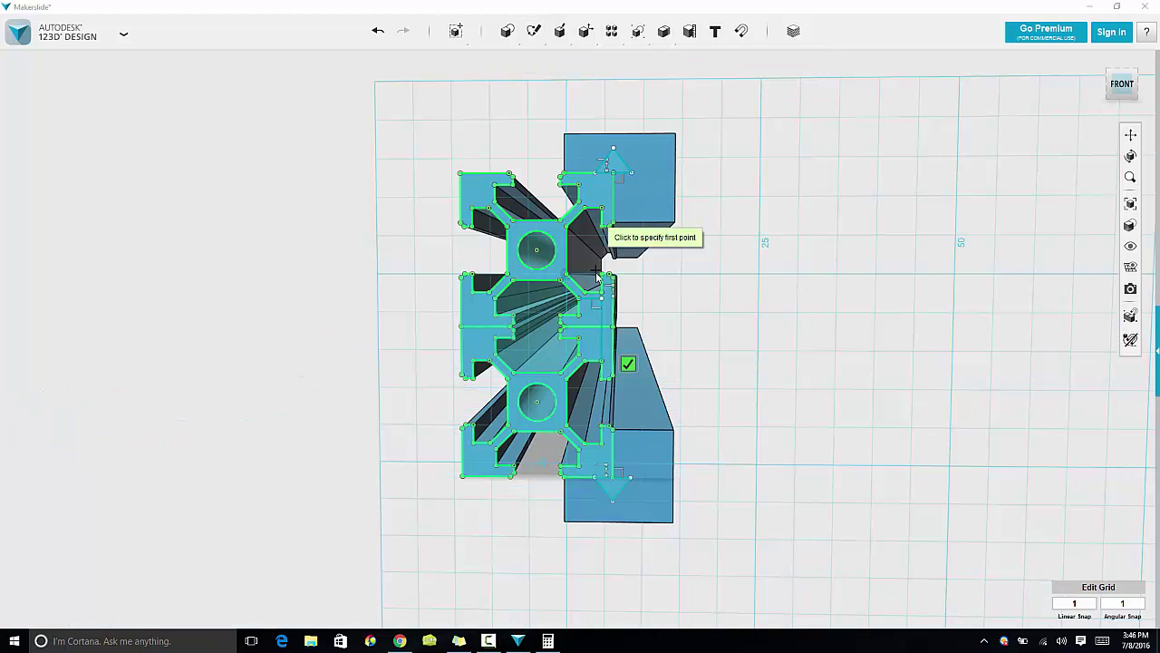
{"action": "left_click", "coordinate": [581, 355]}
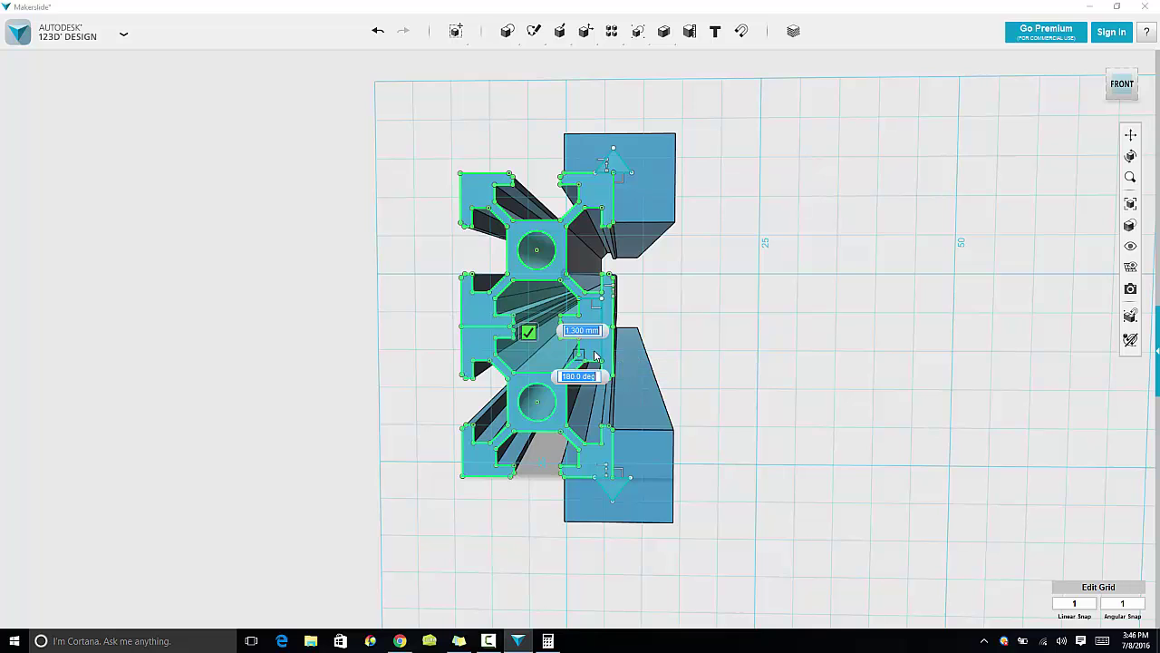
{"action": "key", "text": "Escape"}
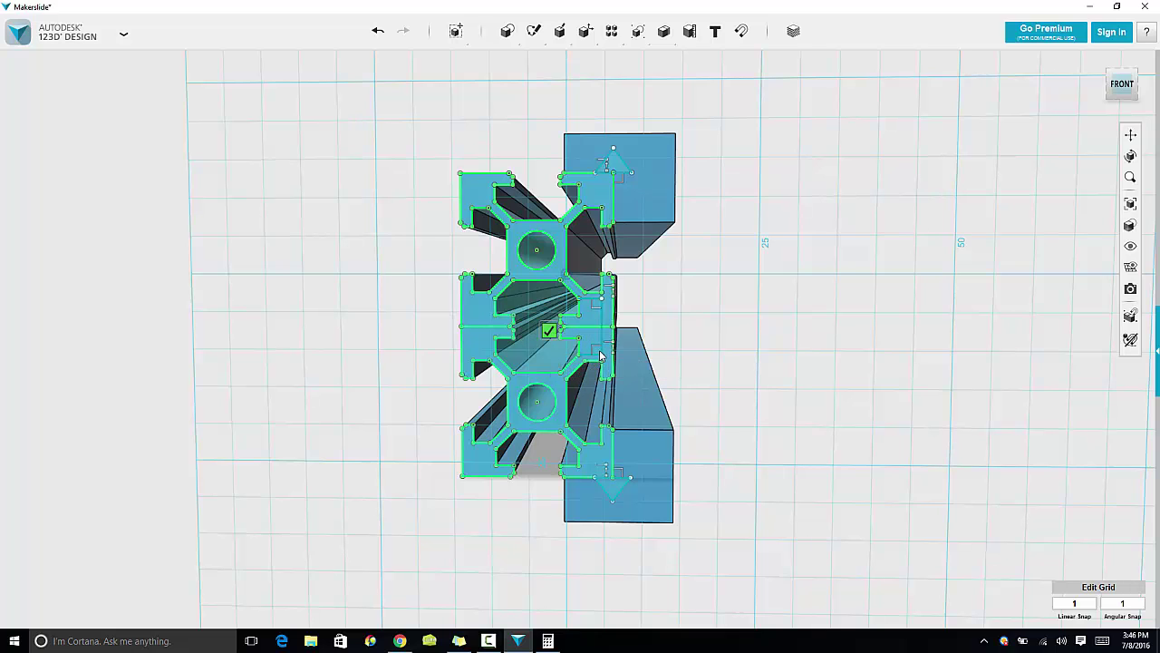
{"action": "left_click", "coordinate": [549, 331]}
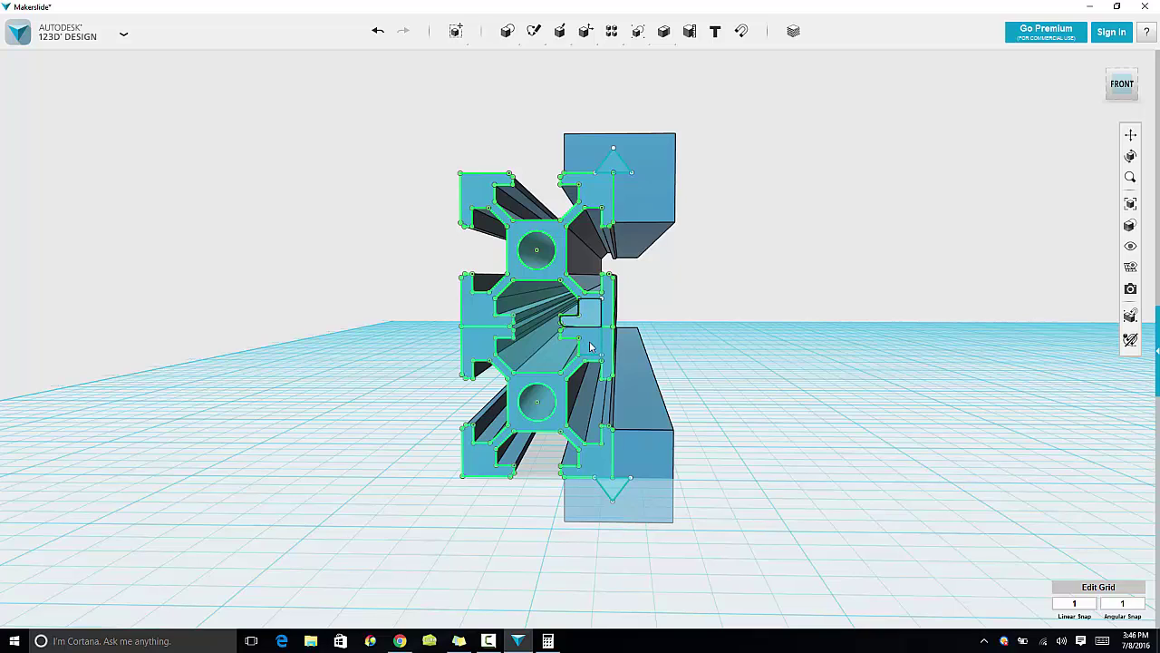
Check the shape of the middle cavity in the MakerSlide drawing in the browser, and return to 123D Design
{"action": "left_click", "coordinate": [400, 641]}
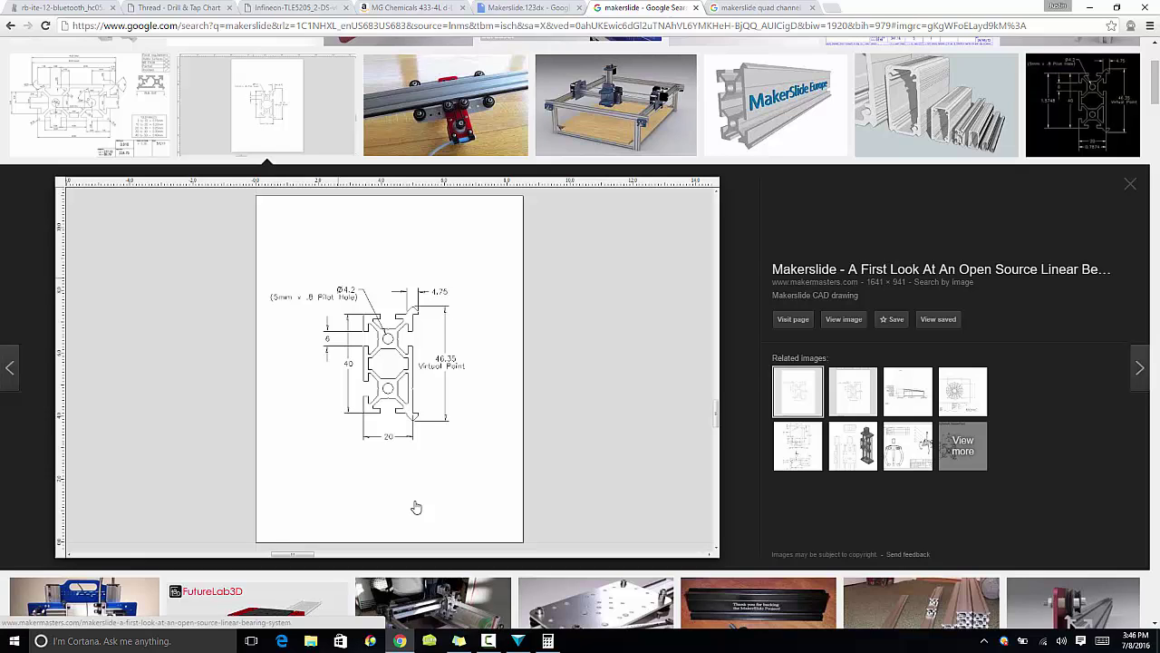
{"action": "mouse_move", "coordinate": [403, 642]}
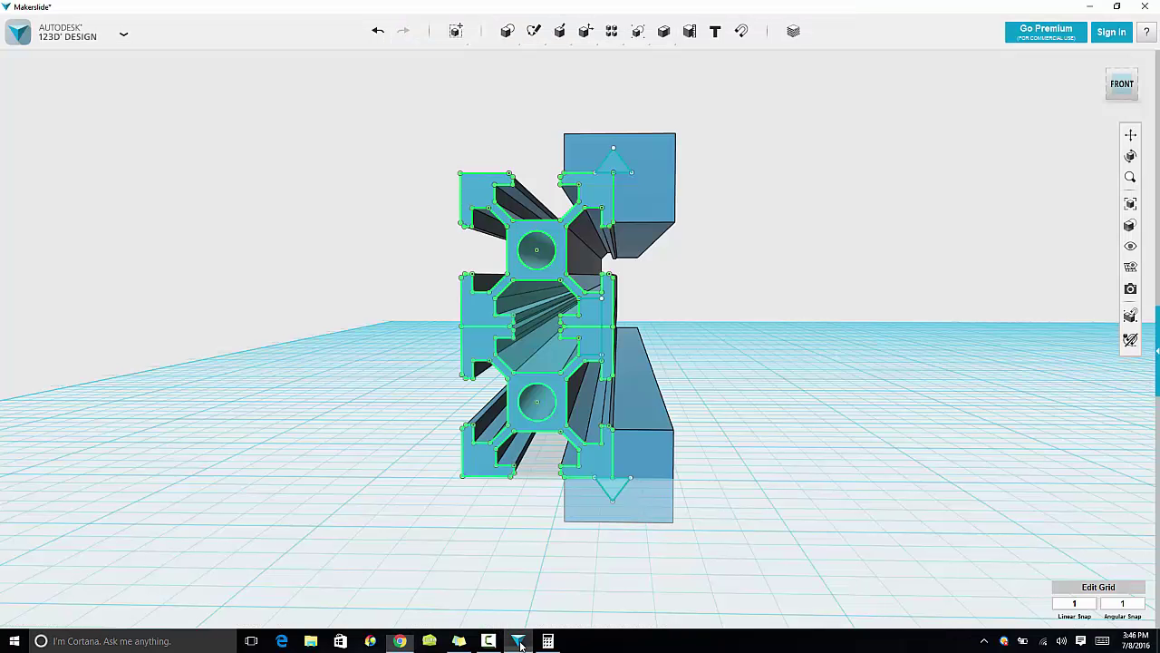
{"action": "left_click", "coordinate": [518, 641]}
Sketch a vertical line across the joint of the two profiles, linking their inner slot corners on the side opposite the rails
{"action": "mouse_move", "coordinate": [538, 45]}
{"action": "left_click", "coordinate": [636, 60]}
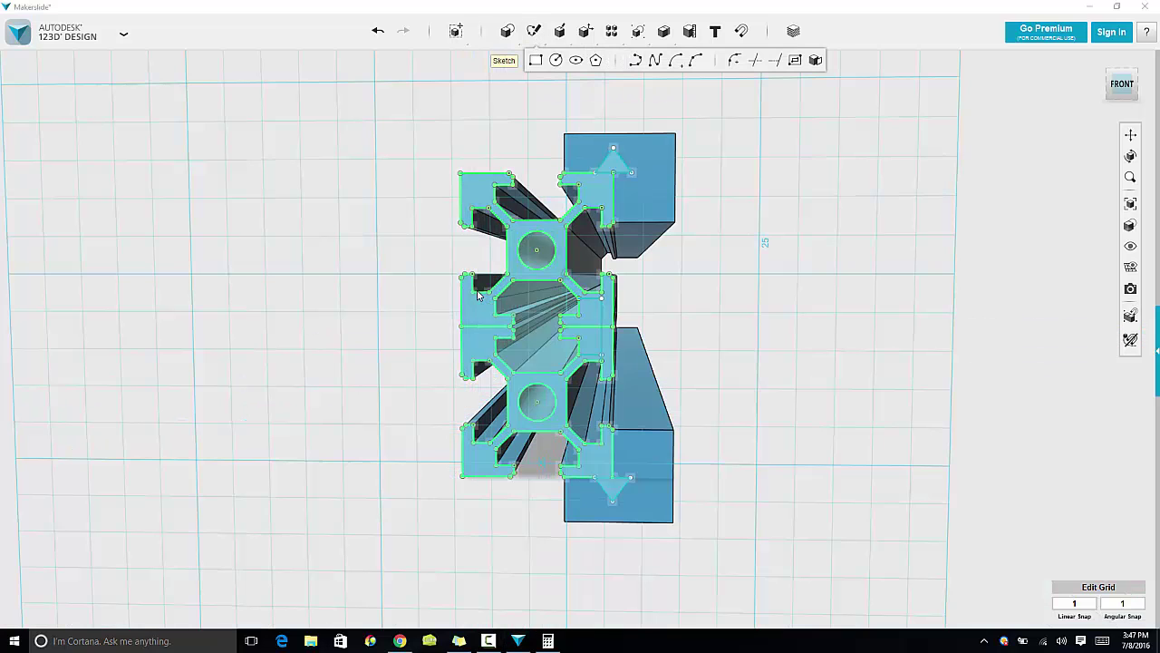
{"action": "left_click", "coordinate": [474, 299]}
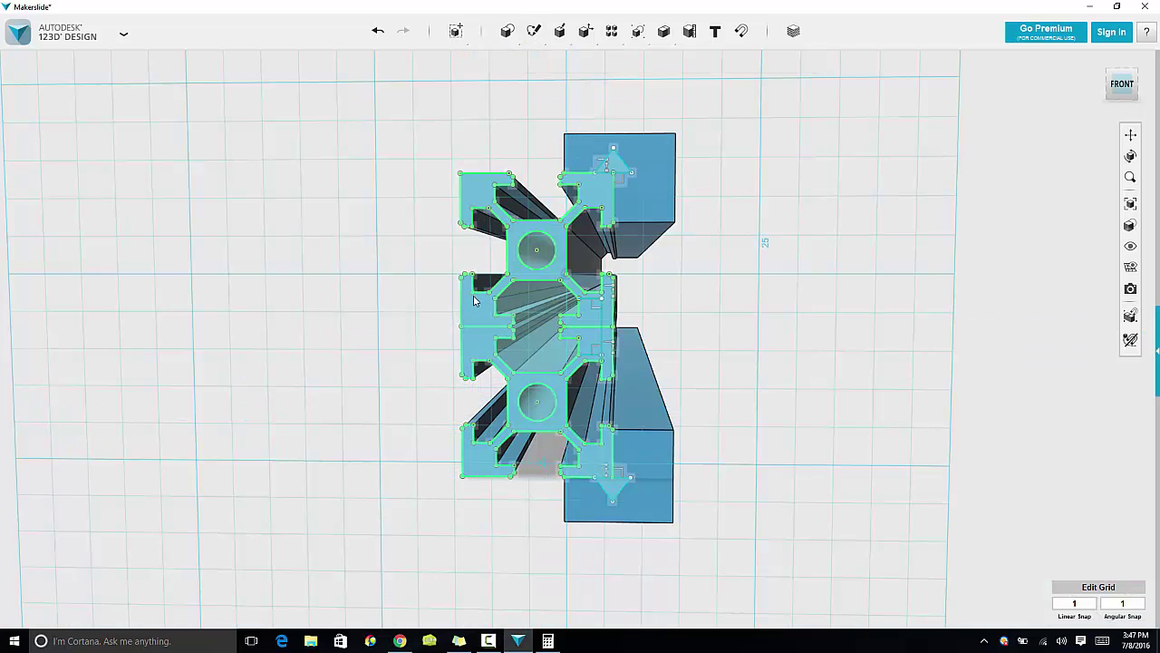
{"action": "left_click", "coordinate": [473, 360]}
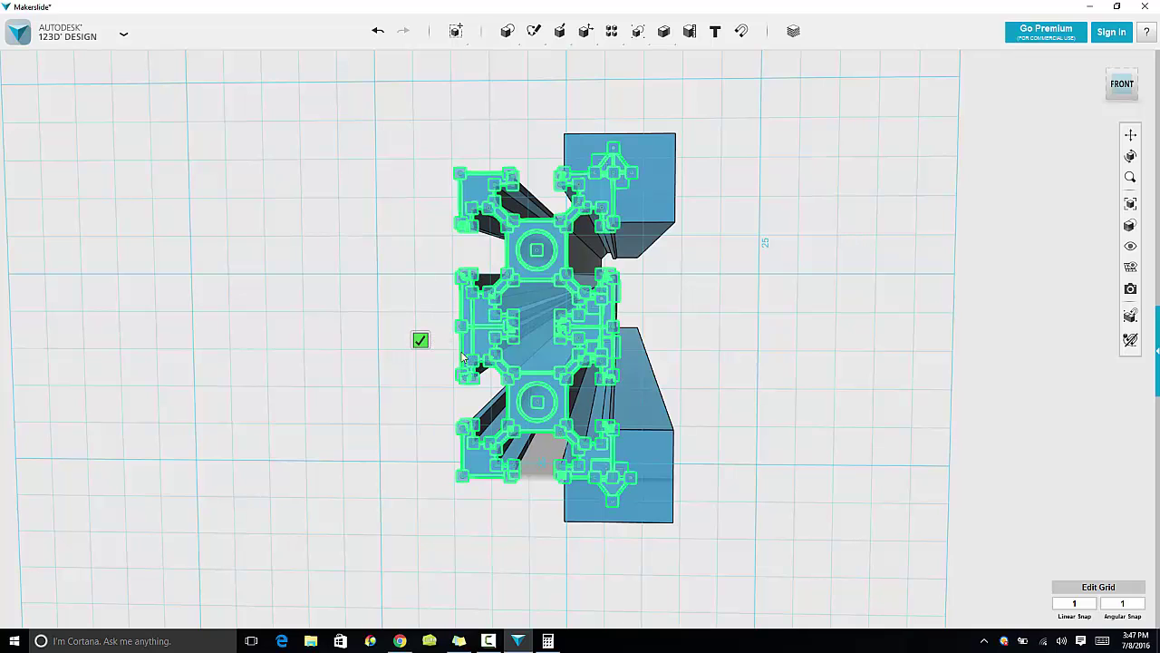
{"action": "left_click", "coordinate": [420, 340]}
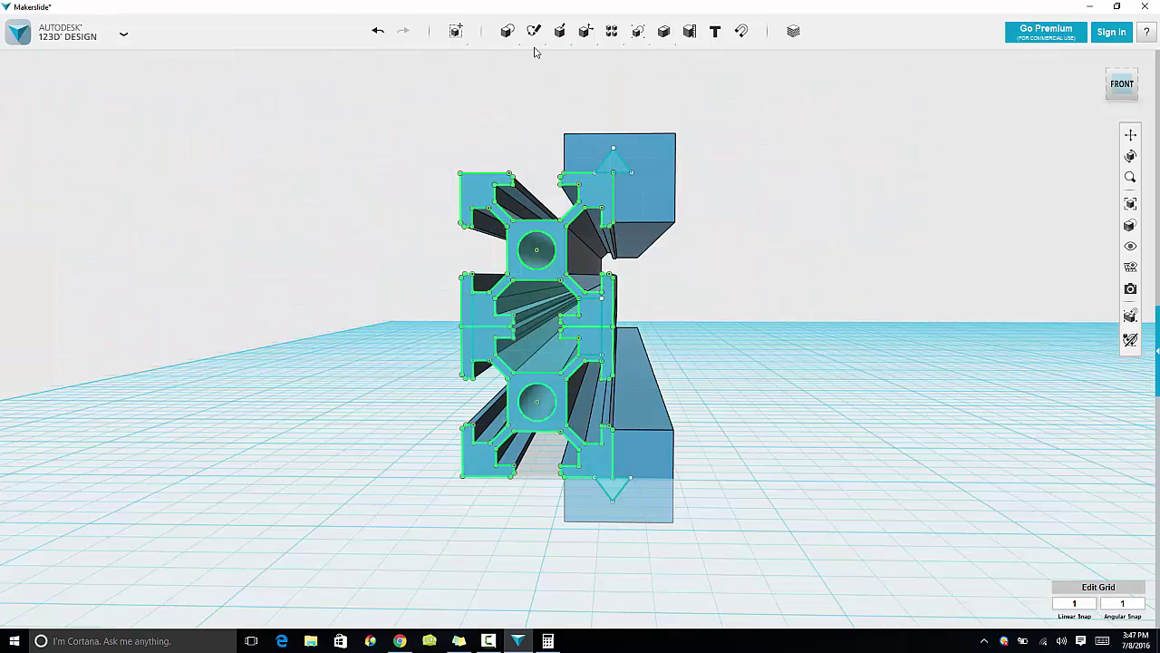
Sketch a horizontal line from the upper profile's central cavity corner outward to the vertical line opposite the rails
{"action": "mouse_move", "coordinate": [534, 32]}
{"action": "left_click", "coordinate": [635, 60]}
{"action": "left_click", "coordinate": [496, 292]}
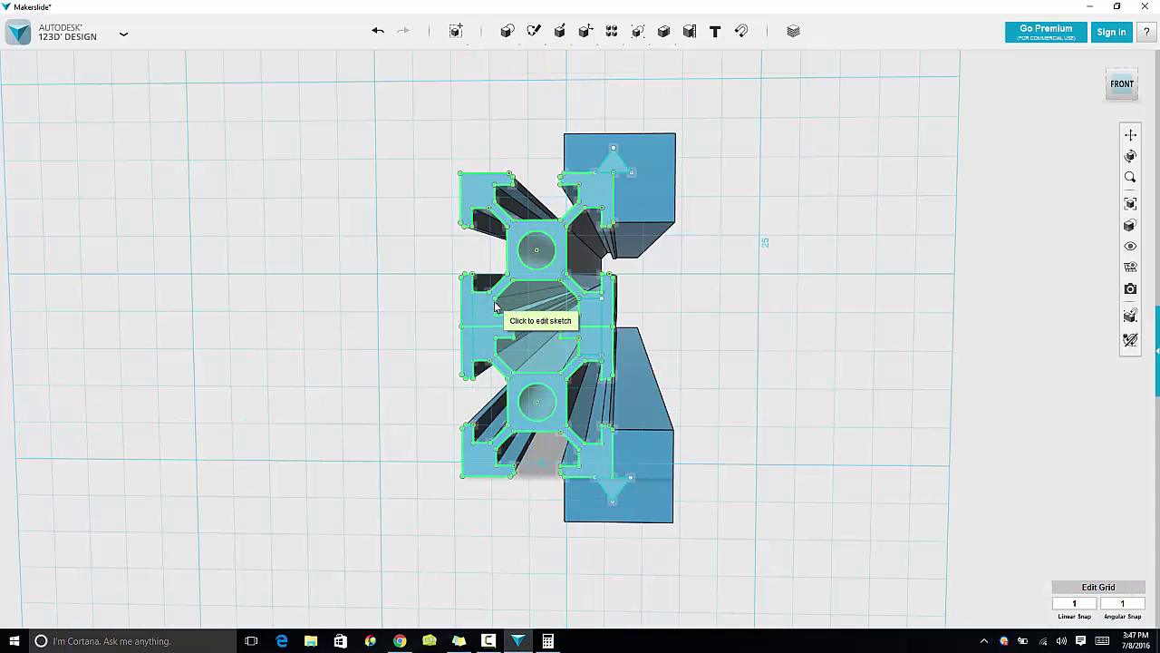
{"action": "left_click", "coordinate": [496, 307]}
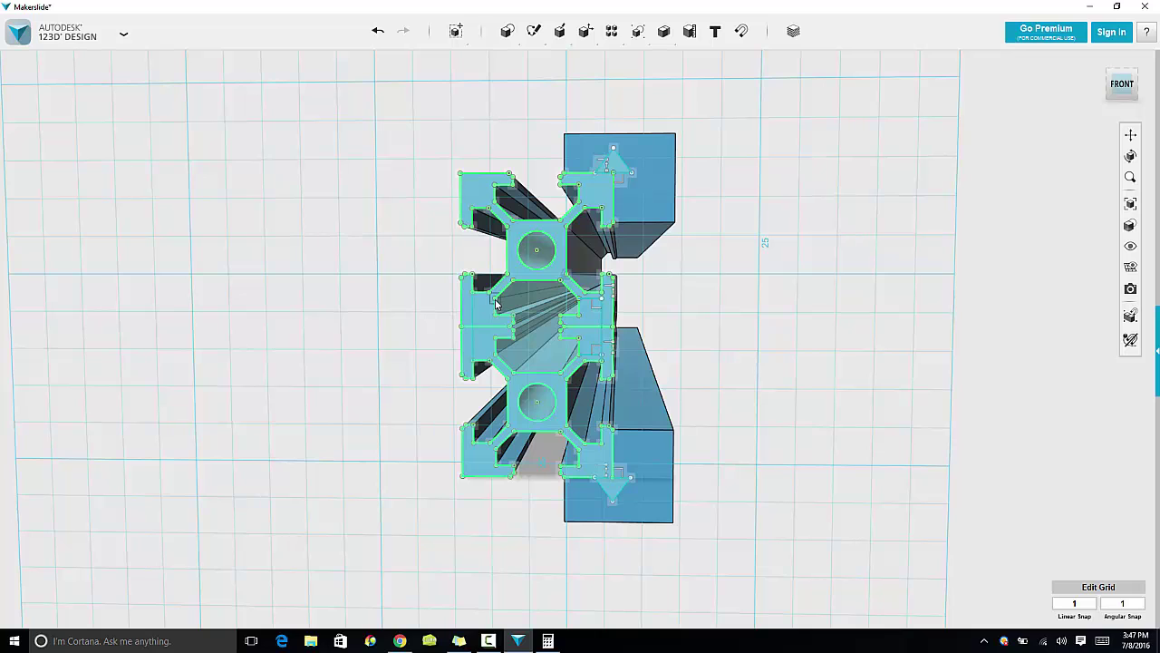
{"action": "left_click", "coordinate": [493, 301]}
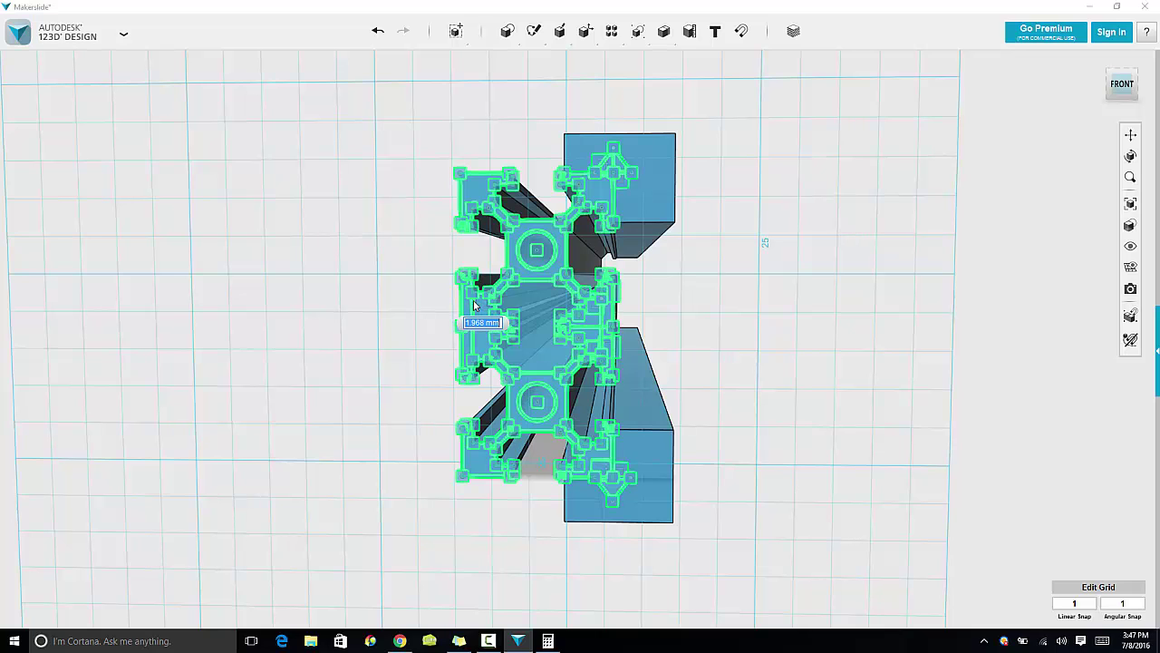
{"action": "key", "text": "Escape"}
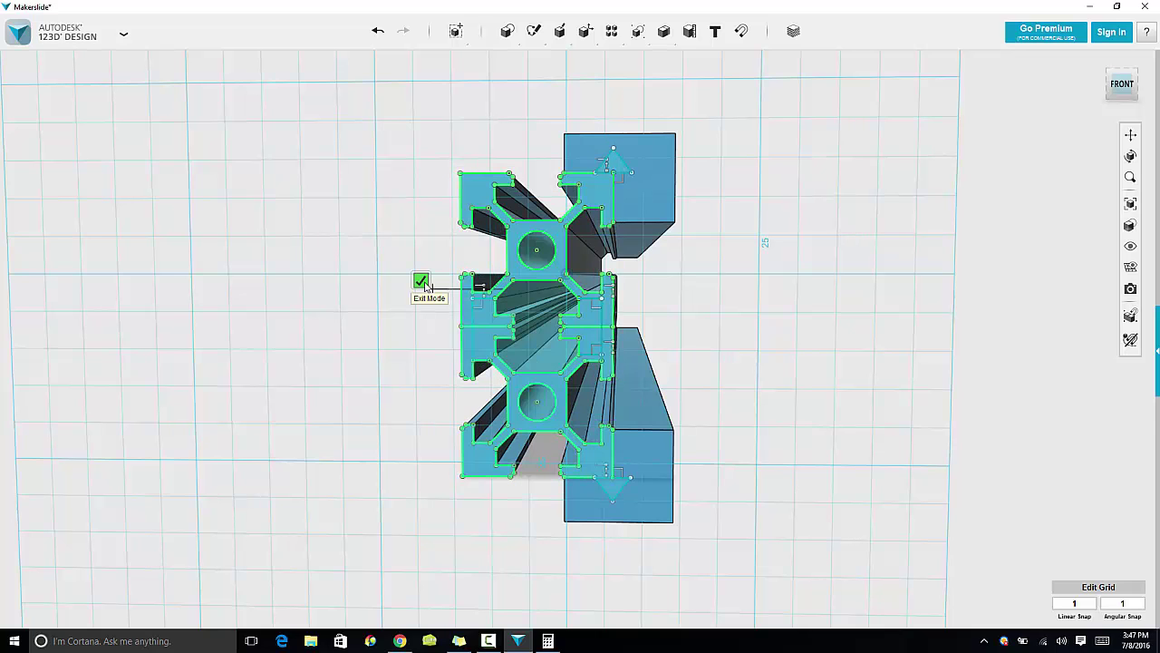
{"action": "left_click", "coordinate": [444, 279]}
Sketch a 3 mm horizontal line from the lower profile's central cavity corner outward to the vertical line opposite the rails
{"action": "mouse_move", "coordinate": [534, 31]}
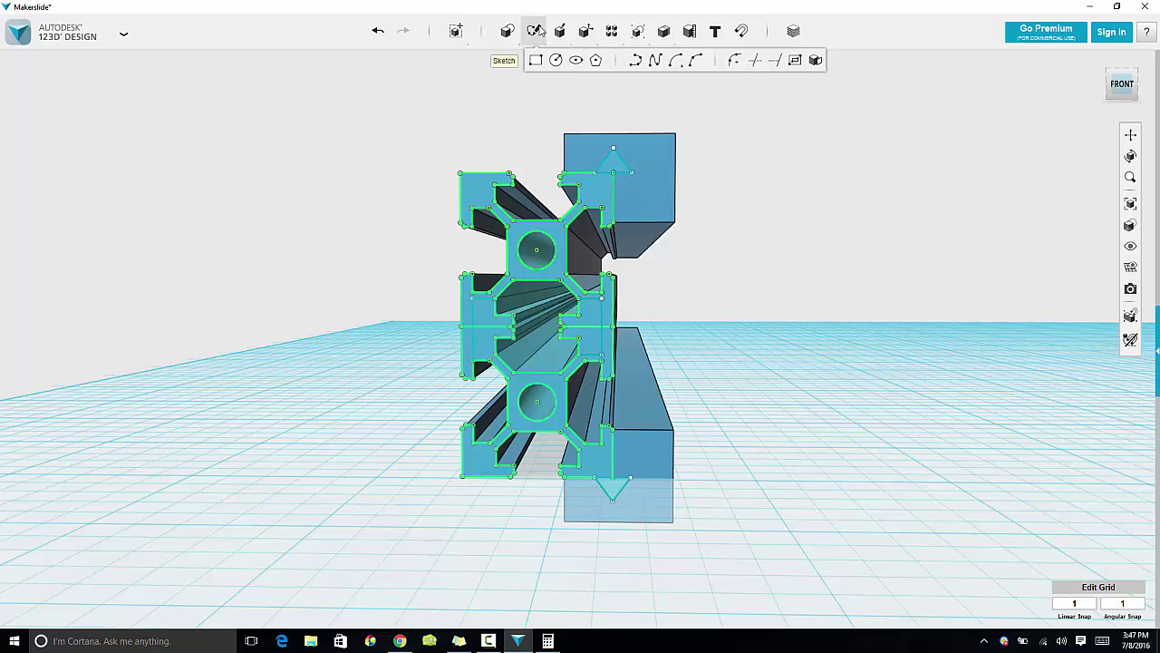
{"action": "left_click", "coordinate": [645, 61]}
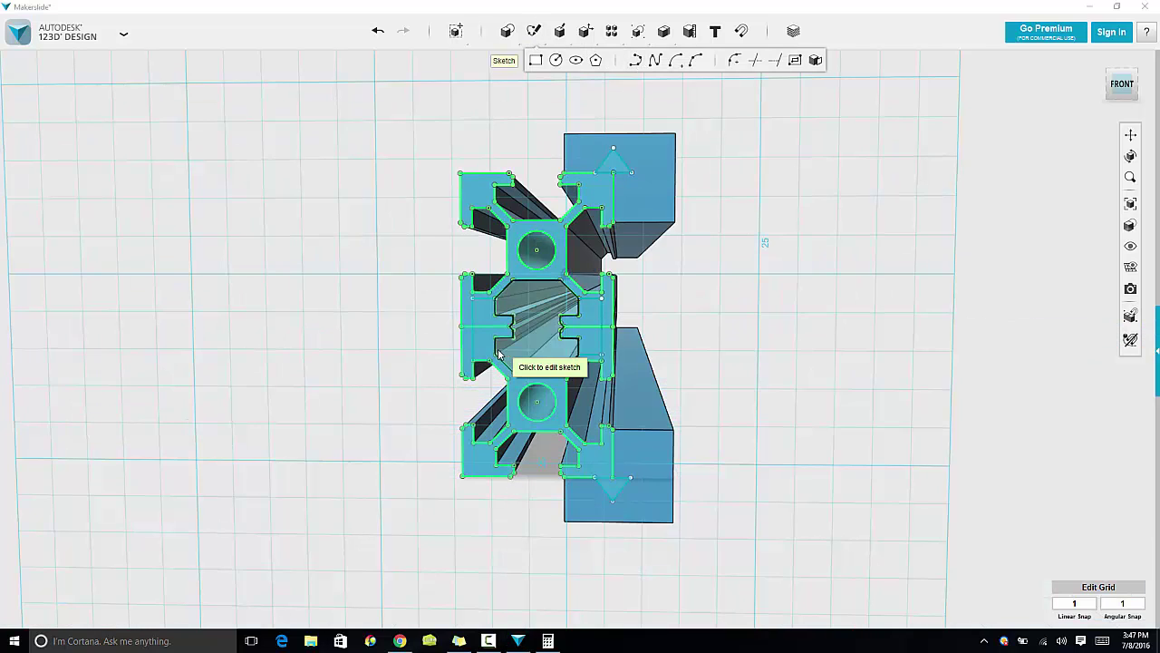
{"action": "left_click", "coordinate": [494, 361]}
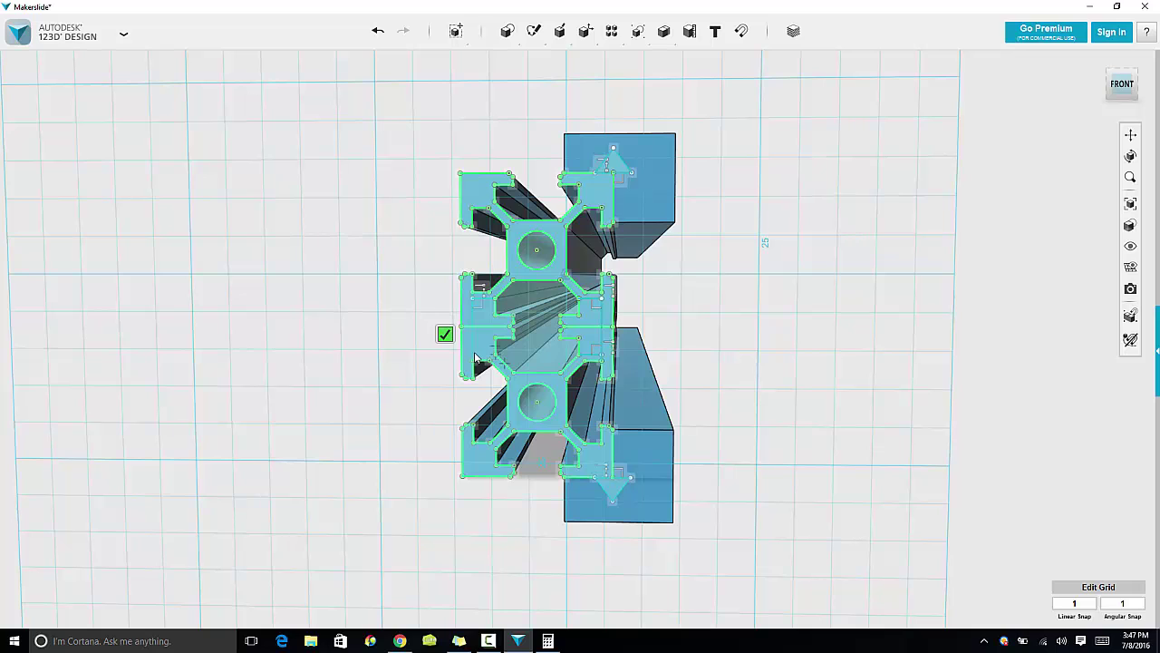
{"action": "left_click", "coordinate": [475, 357]}
{"action": "left_click", "coordinate": [445, 334]}
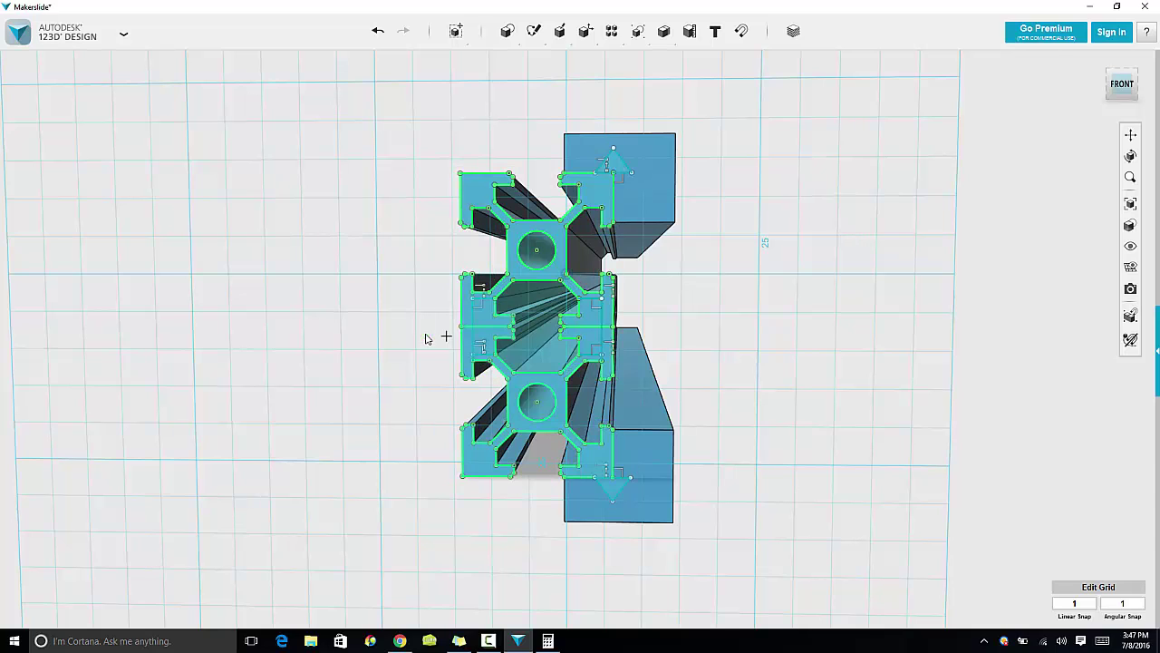
{"action": "left_click", "coordinate": [485, 360]}
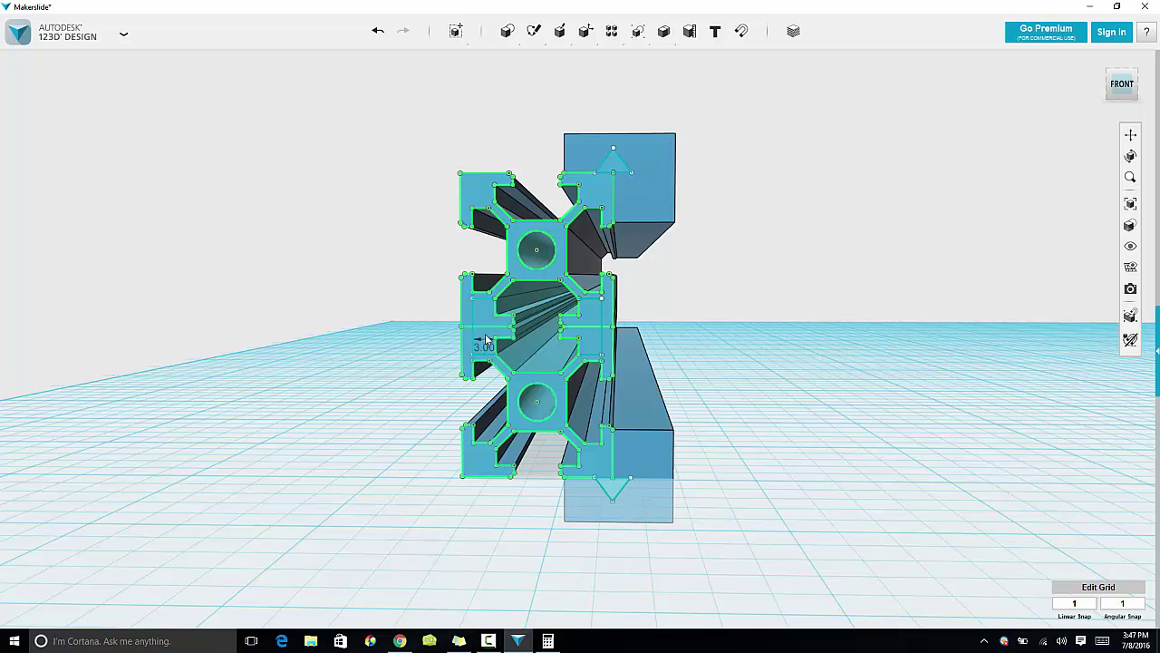
{"action": "left_click", "coordinate": [485, 336]}
{"action": "left_click", "coordinate": [445, 350]}
{"action": "right_click_drag", "start_coordinate": [605, 345], "coordinate": [609, 349]}
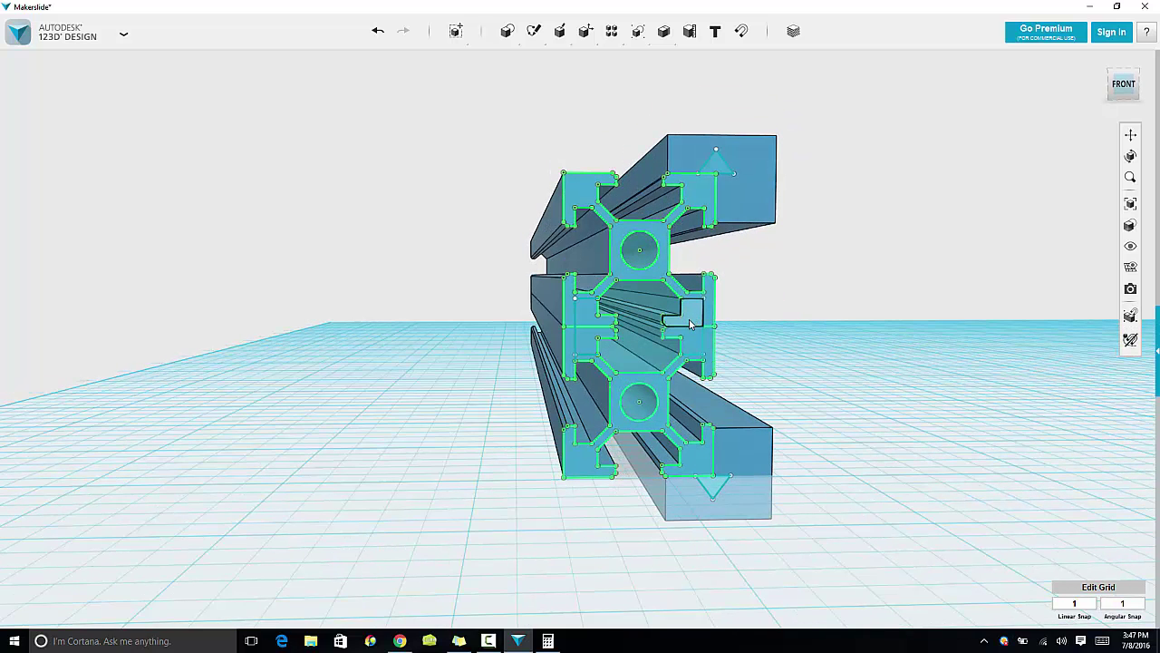
{"action": "left_click", "coordinate": [691, 323]}
{"action": "mouse_move", "coordinate": [711, 370]}
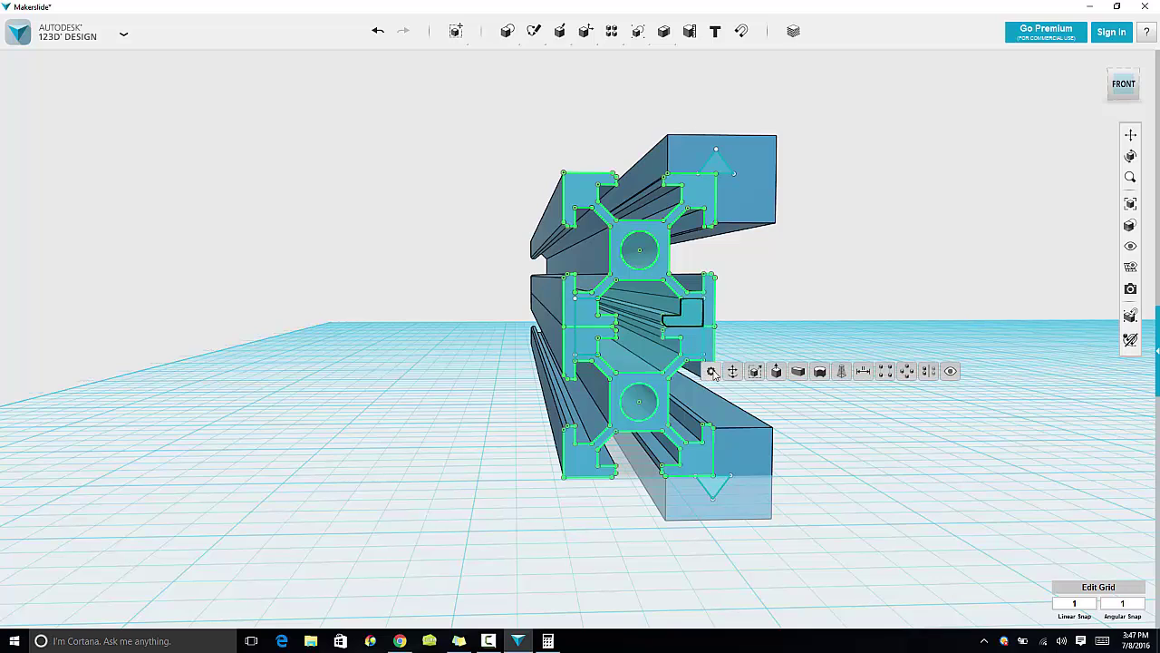
{"action": "left_click", "coordinate": [778, 372]}
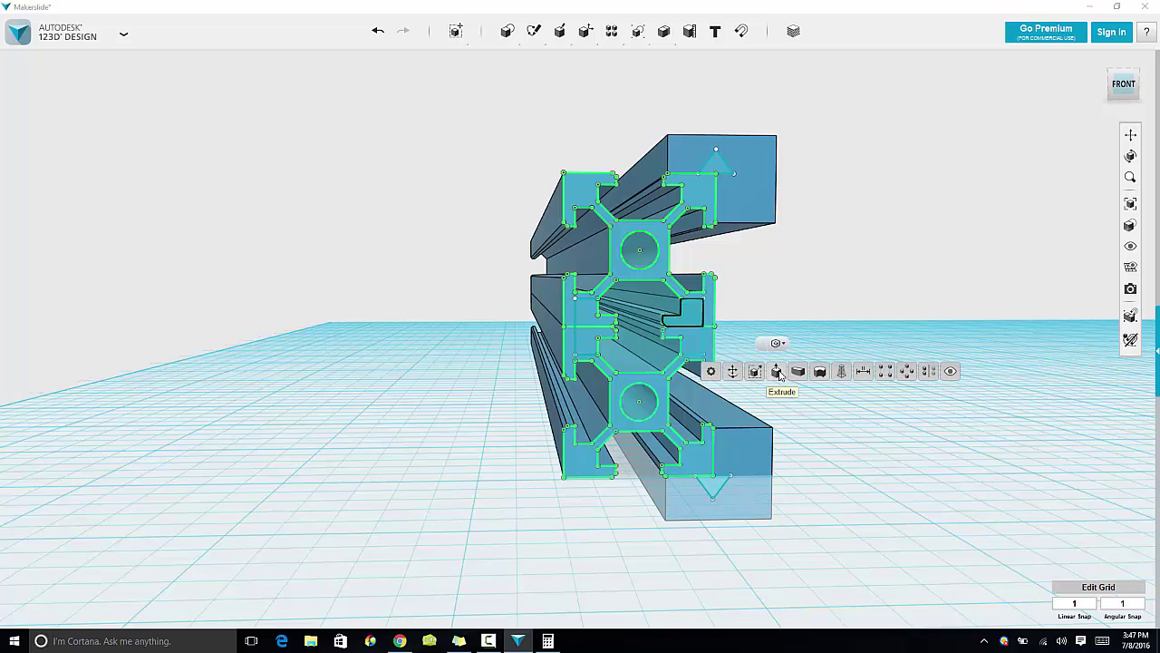
{"action": "left_click", "coordinate": [686, 314]}
{"action": "left_click_drag", "start_coordinate": [686, 313], "coordinate": [440, 241]}
{"action": "left_click_drag", "start_coordinate": [470, 268], "coordinate": [429, 311]}
{"action": "left_click", "coordinate": [763, 327]}
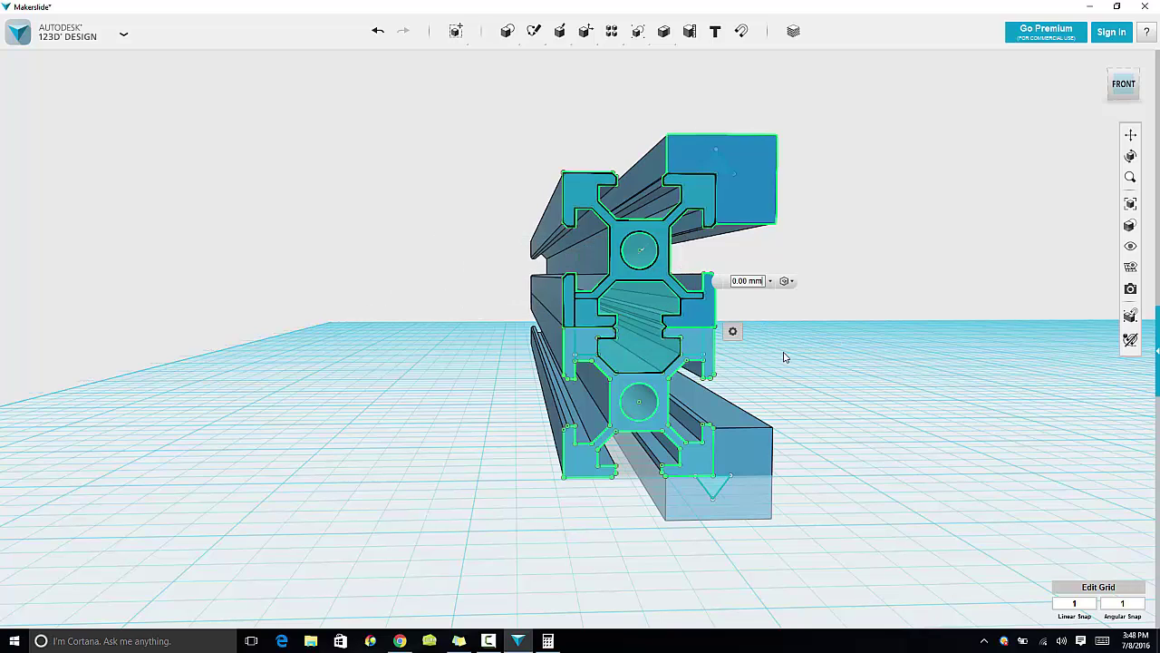
{"action": "key", "text": "Escape"}
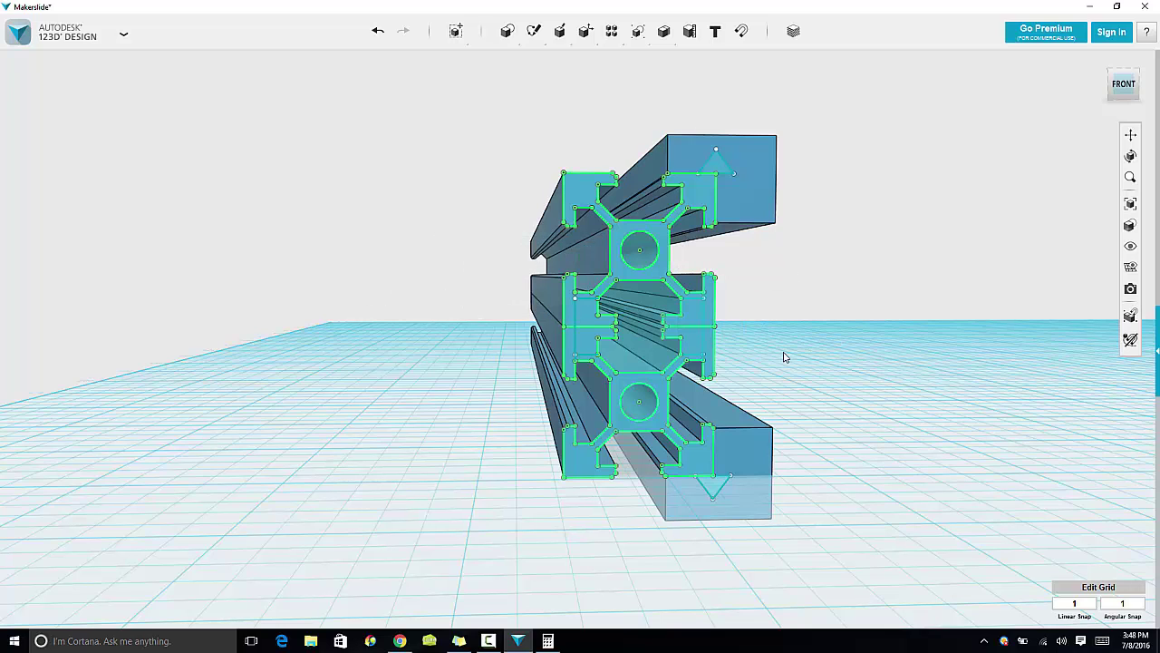
Extrude the upper profile's L-shaped region beside the central cavity on the rail side by -1000 mm as a cut
{"action": "left_click", "coordinate": [695, 317]}
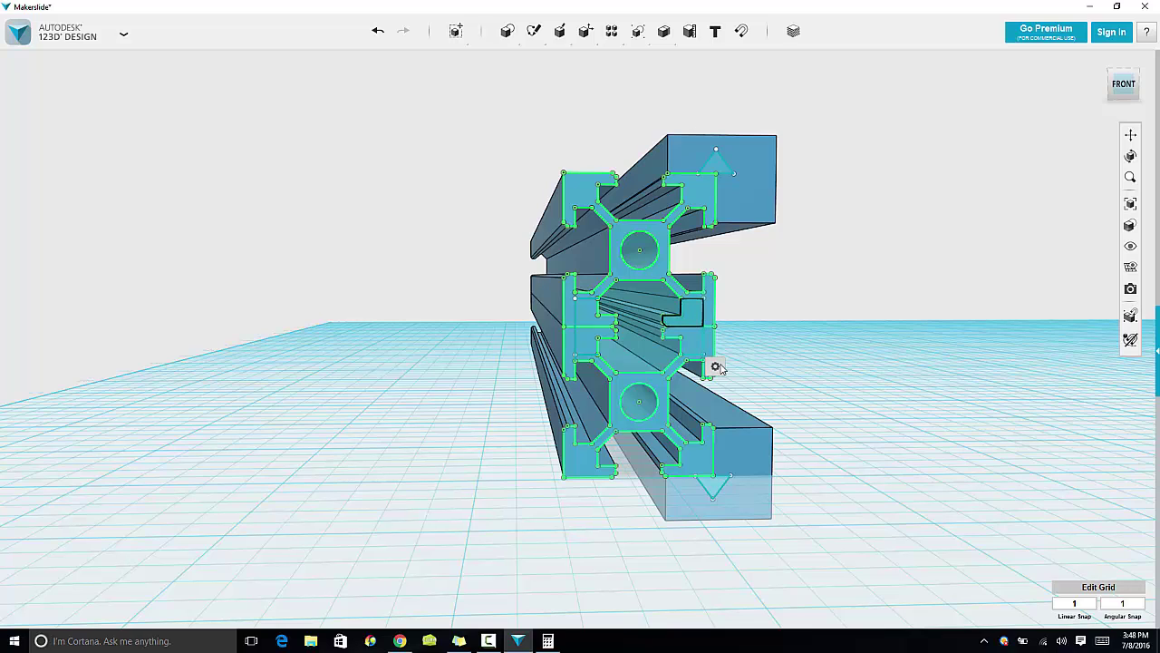
{"action": "mouse_move", "coordinate": [715, 366]}
{"action": "left_click", "coordinate": [783, 368]}
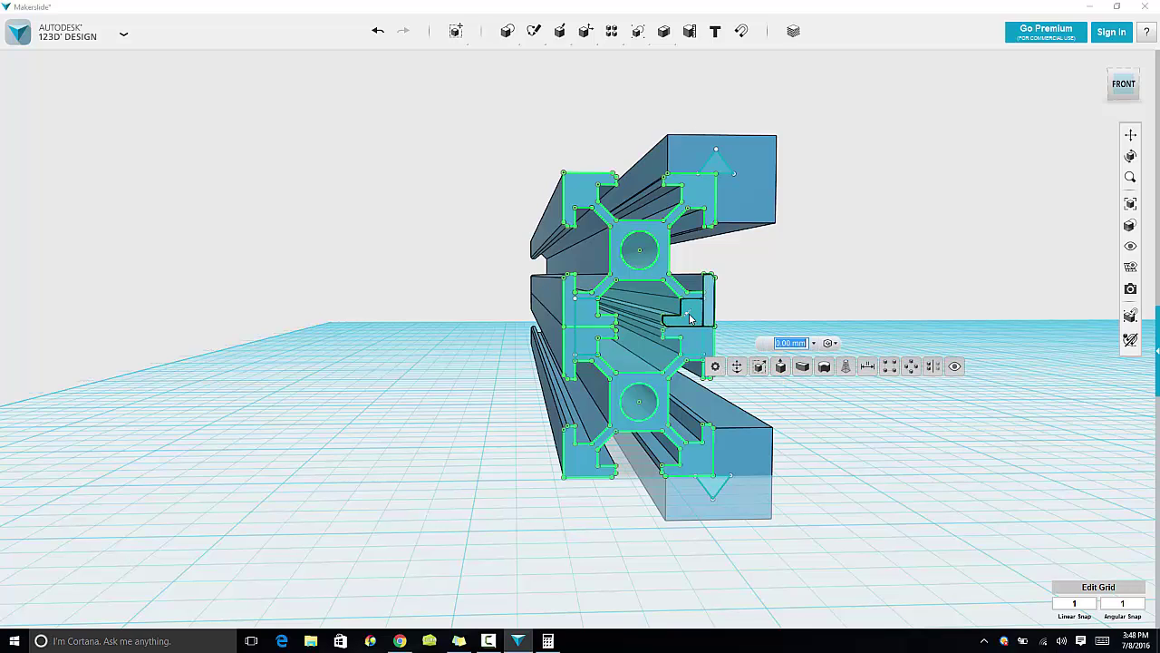
{"action": "left_click", "coordinate": [794, 343]}
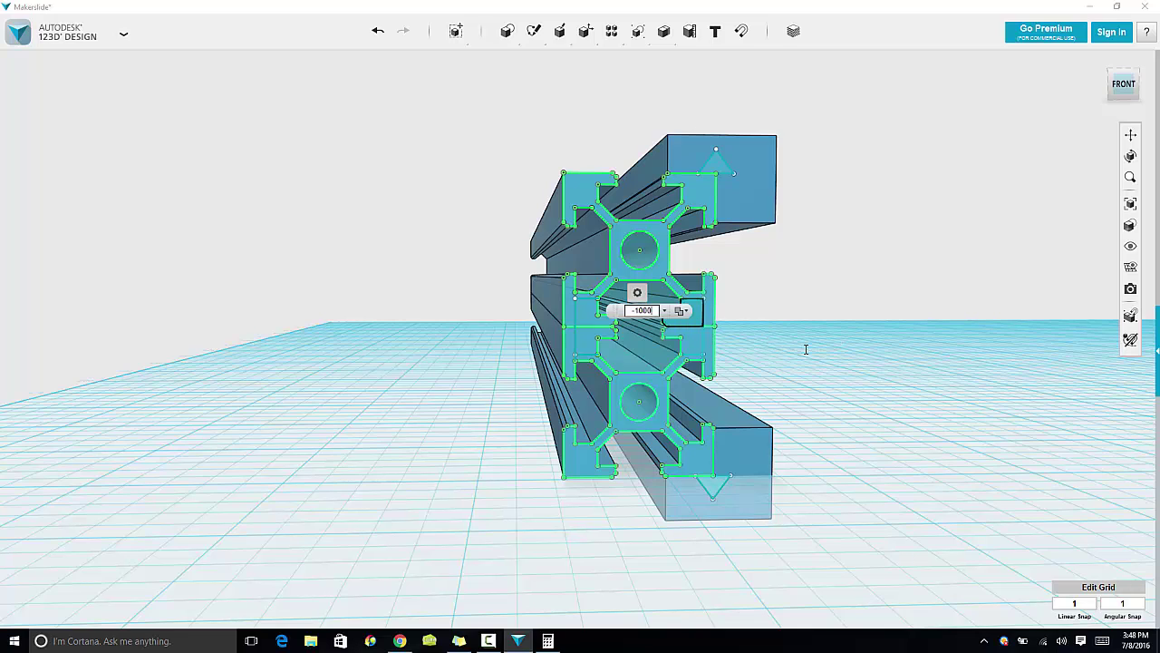
{"action": "left_click", "coordinate": [684, 312]}
{"action": "left_click", "coordinate": [688, 341]}
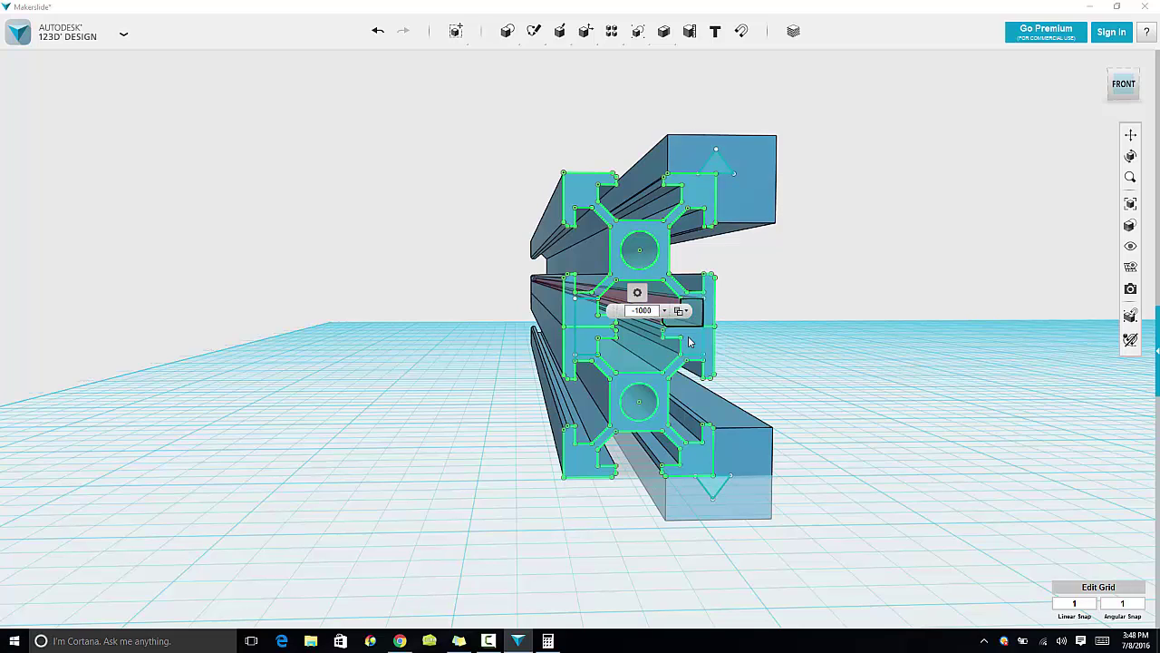
{"action": "left_click", "coordinate": [840, 324]}
Extrude the lower profile's matching L-shaped region on the rail side as a cut along the full length of the profile
{"action": "right_click_drag", "start_coordinate": [804, 322], "coordinate": [686, 324]}
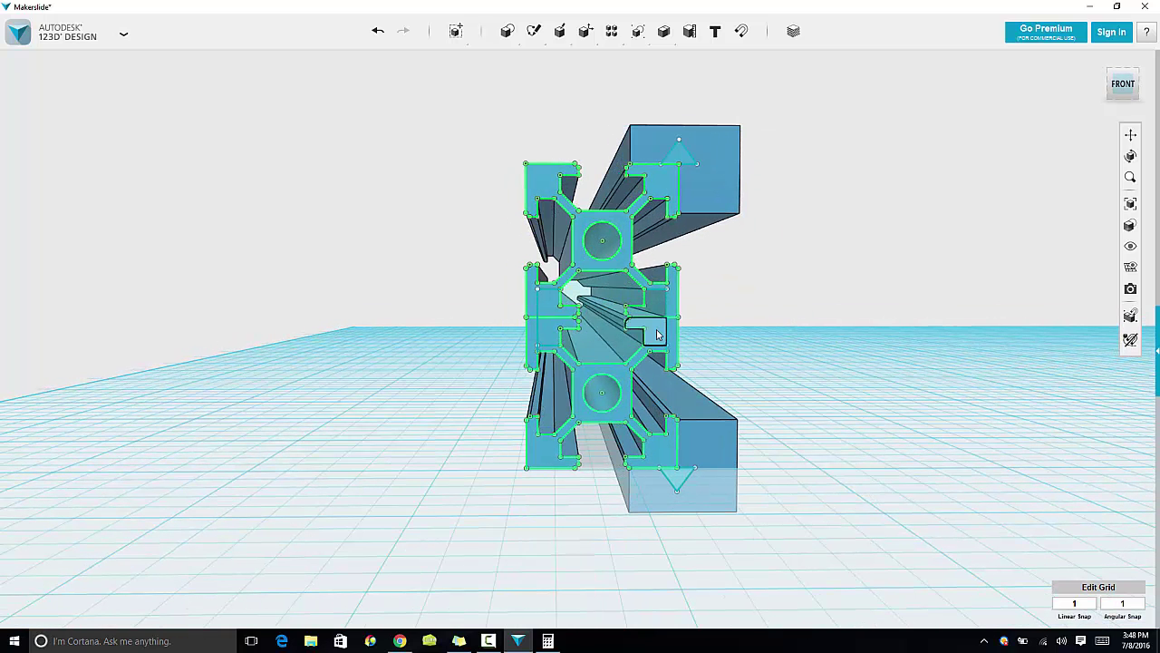
{"action": "left_click", "coordinate": [659, 359]}
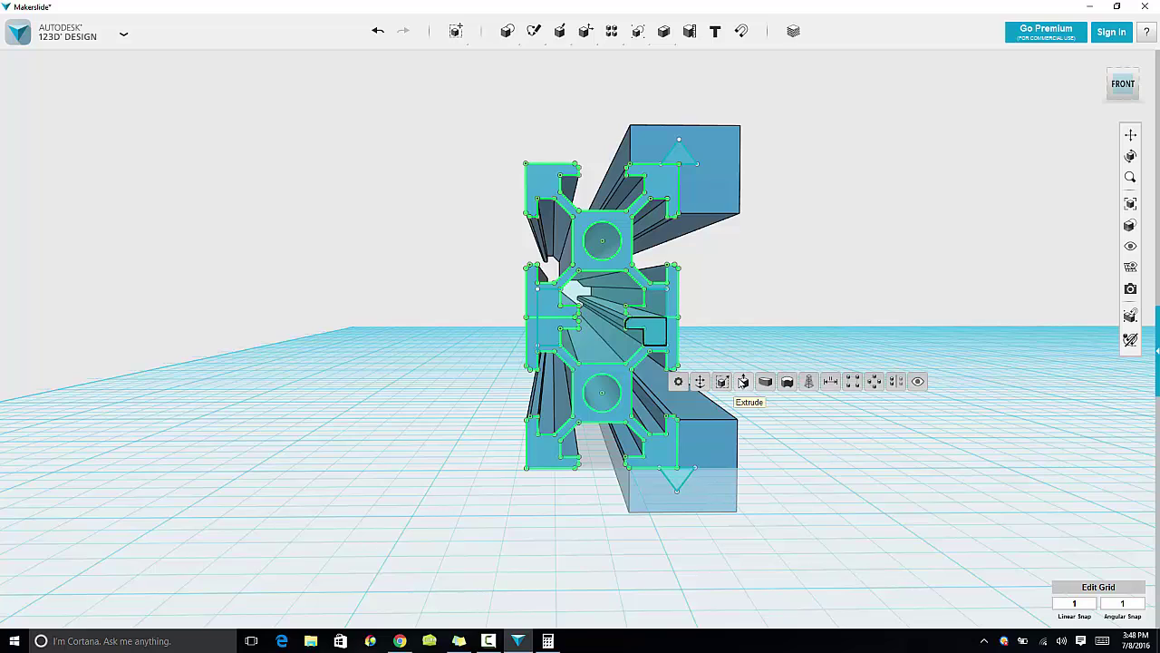
{"action": "left_click", "coordinate": [744, 381]}
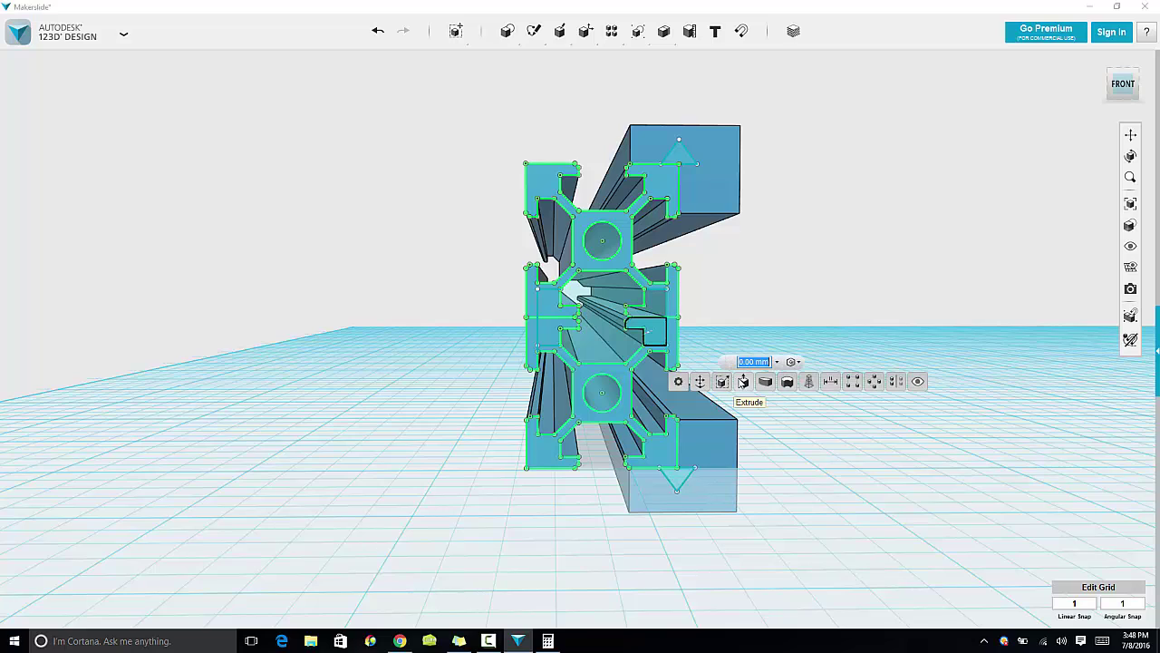
{"action": "left_click", "coordinate": [793, 363]}
{"action": "left_click", "coordinate": [802, 393]}
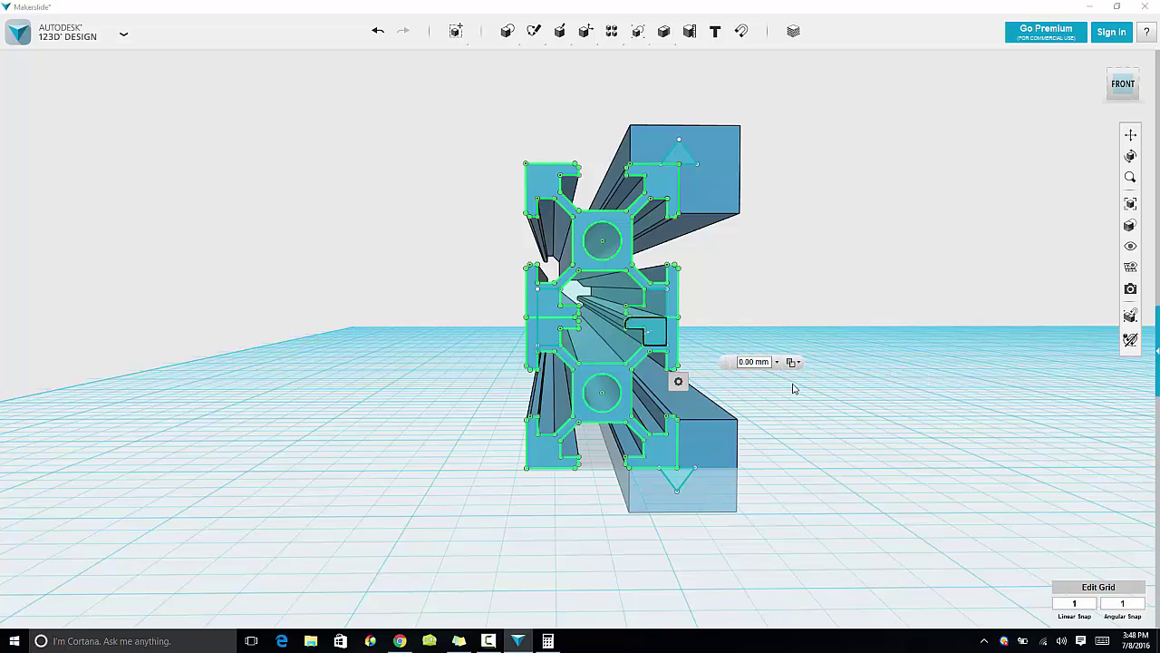
{"action": "double_click", "coordinate": [762, 362]}
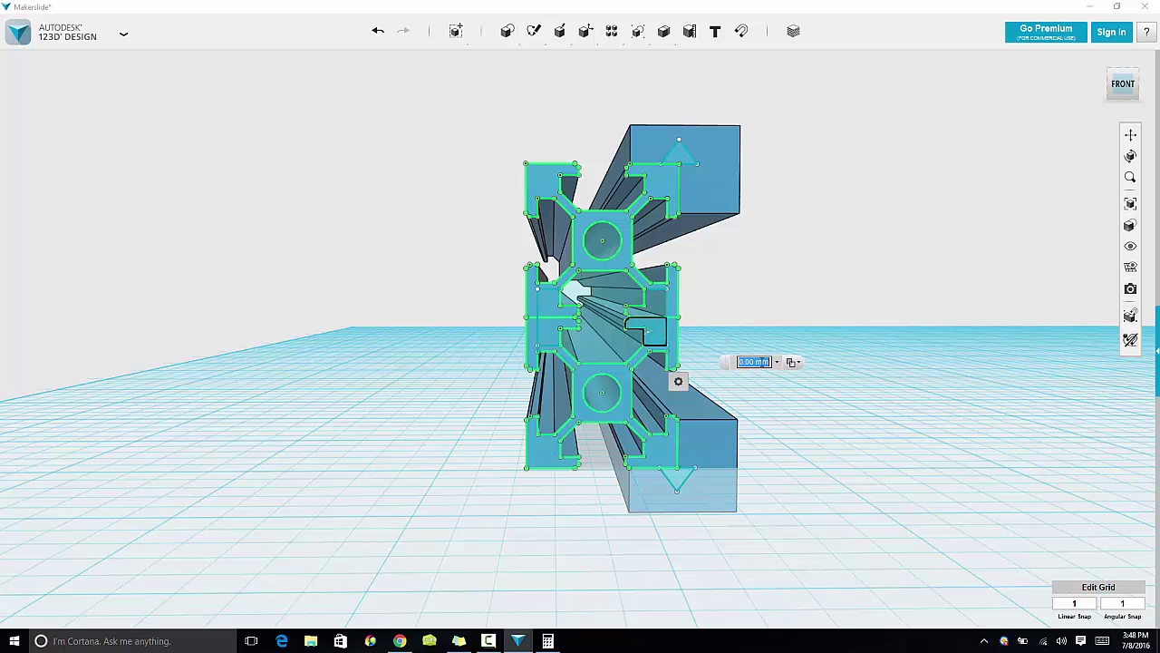
{"action": "type", "text": "-100"}
{"action": "key", "text": "Return"}
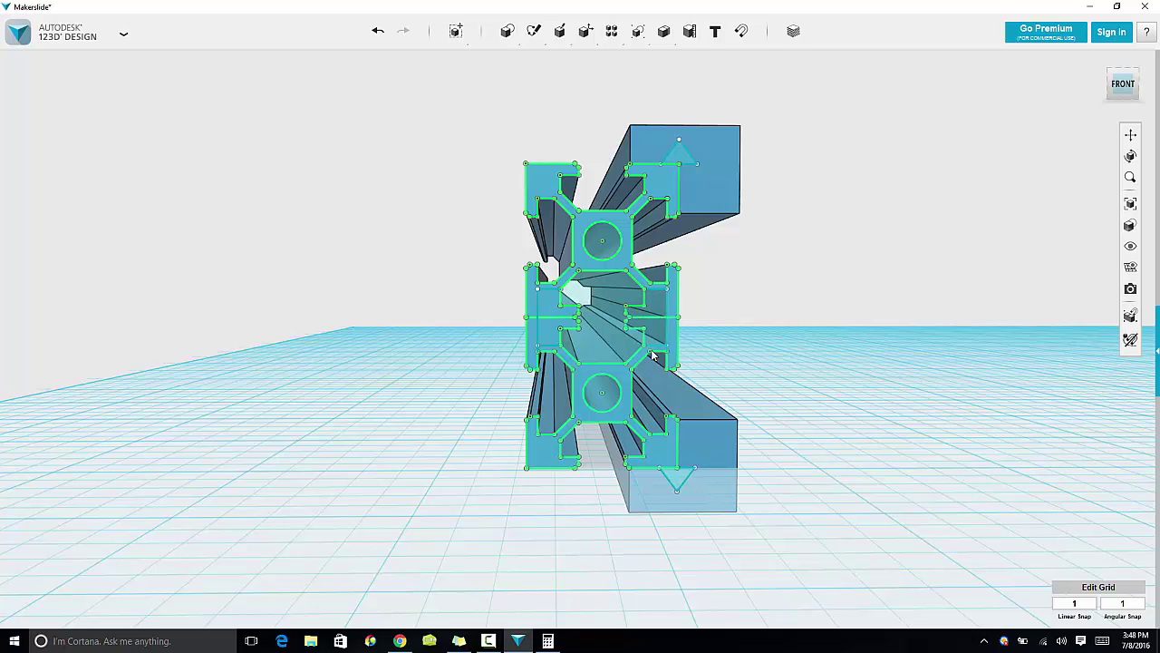
Extrude the upper profile's L-shaped region beside the central cavity, opposite the rails, by -1000 mm as a cut
{"action": "left_click", "coordinate": [554, 311]}
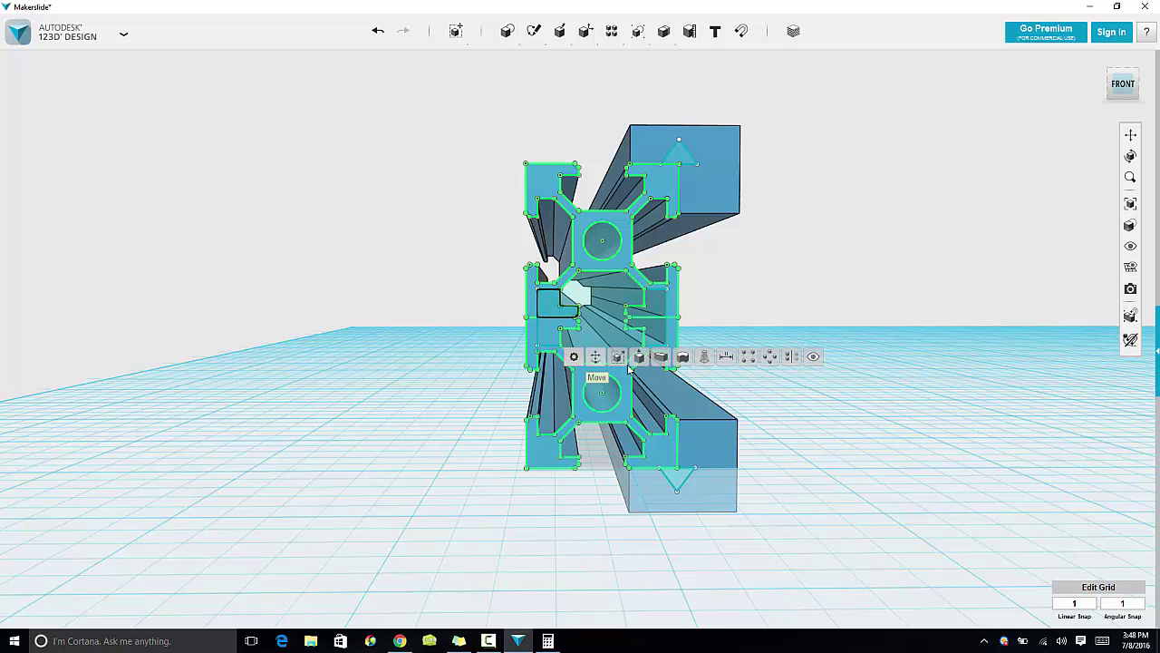
{"action": "left_click", "coordinate": [639, 357]}
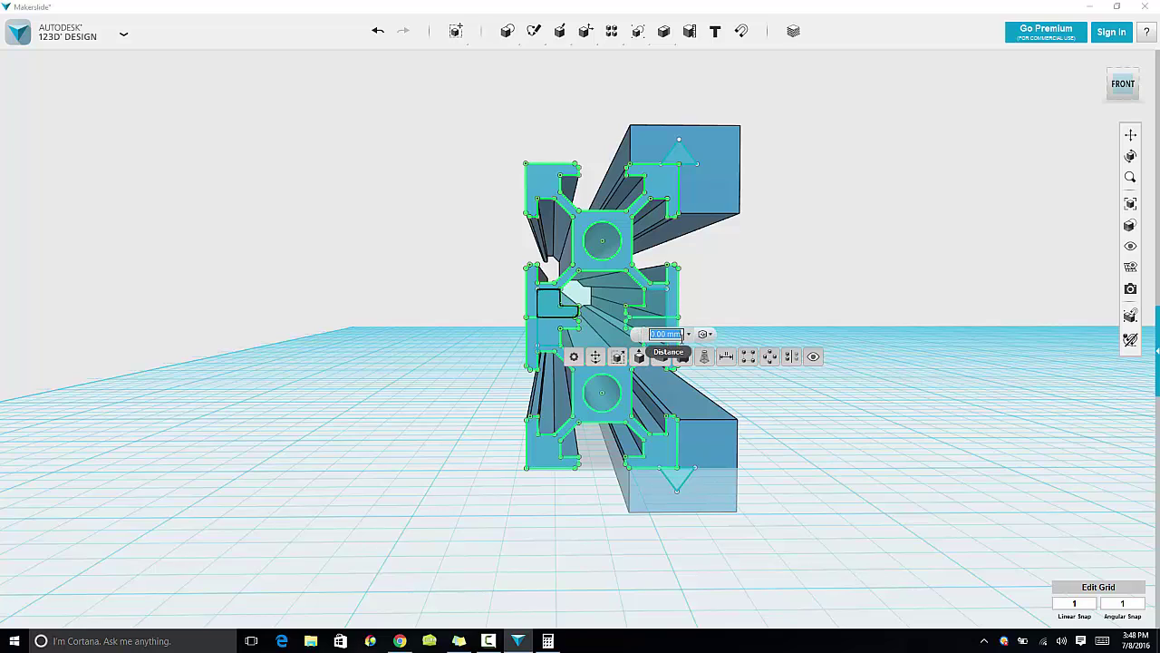
{"action": "type", "text": "-"}
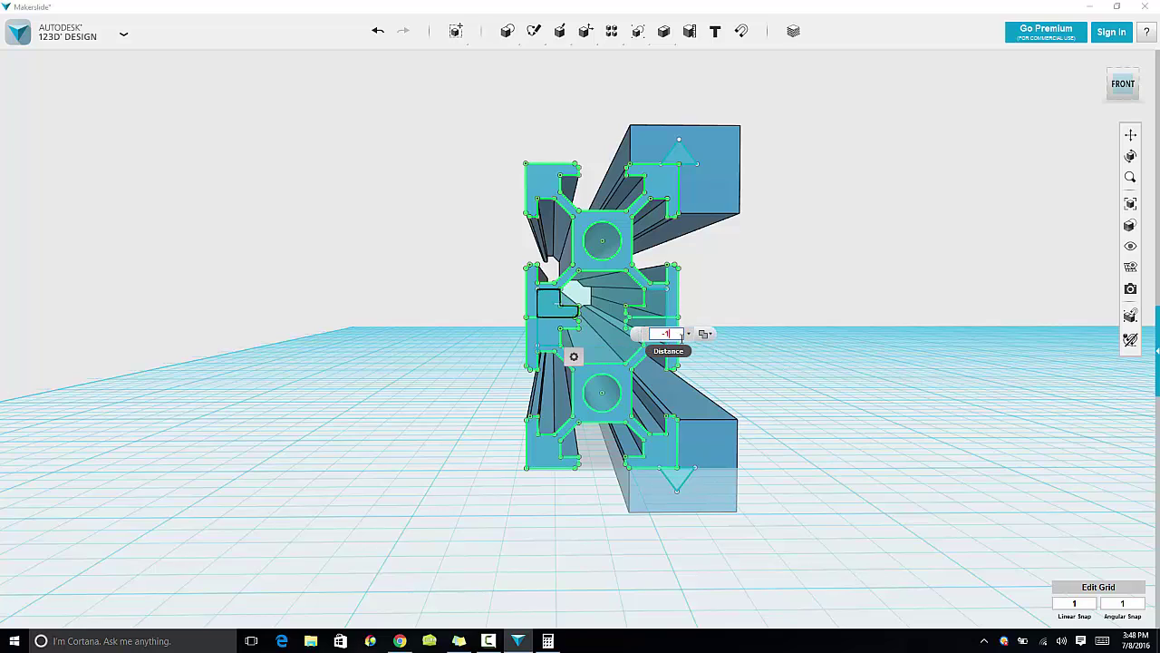
{"action": "type", "text": "1000"}
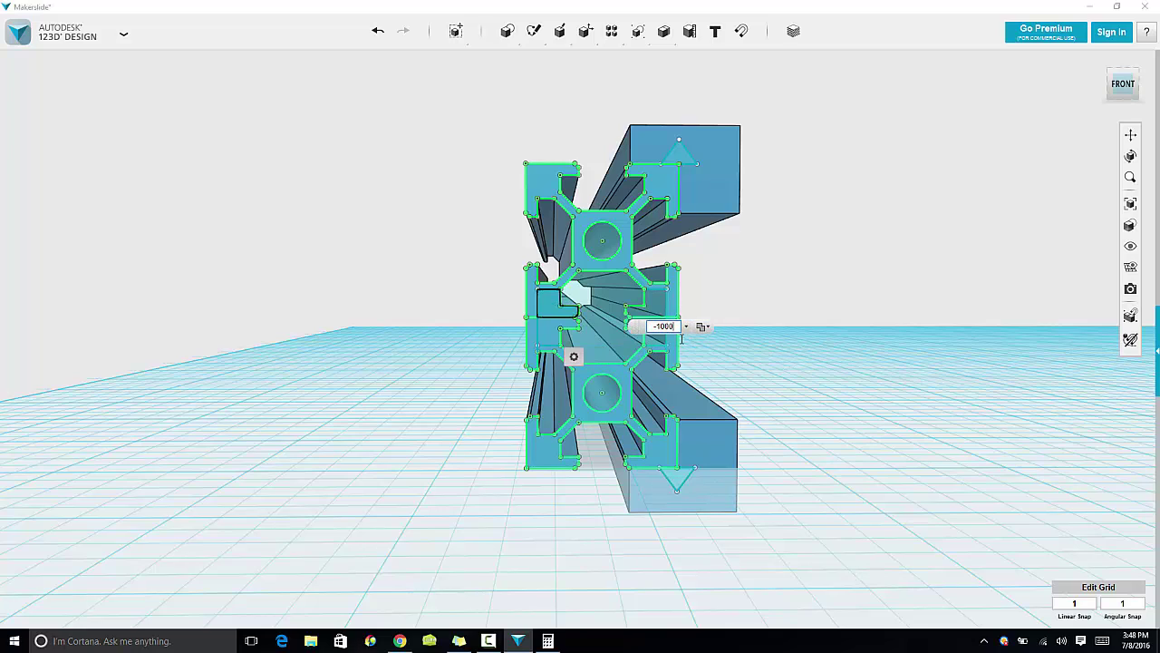
{"action": "left_click", "coordinate": [699, 319]}
{"action": "left_click", "coordinate": [706, 349]}
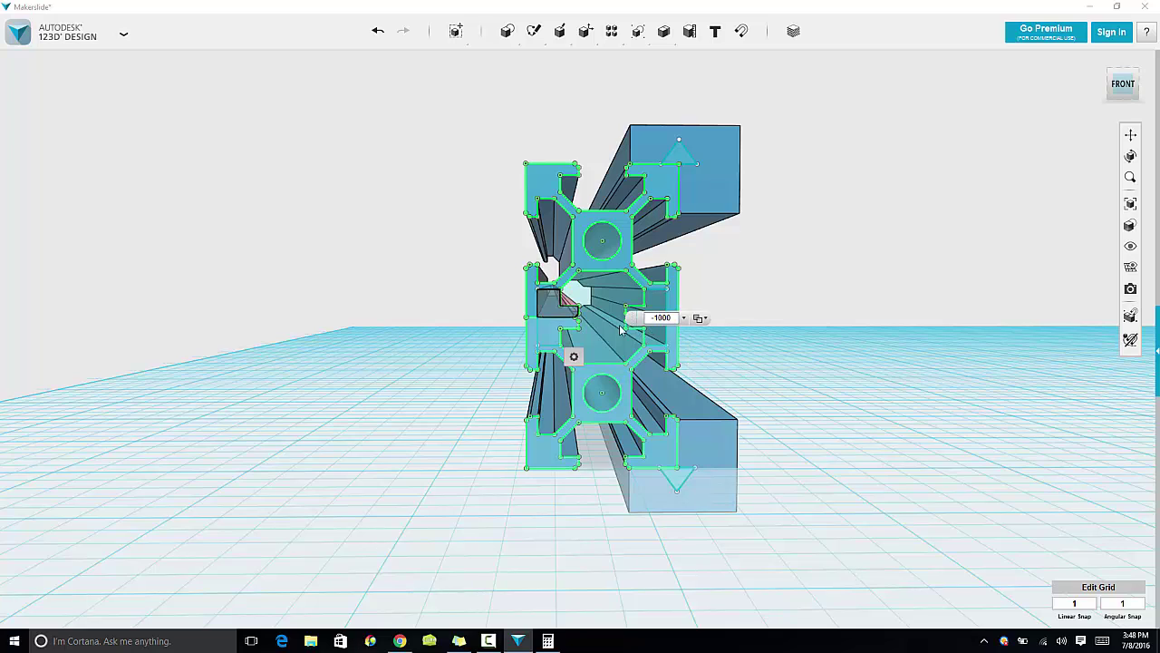
{"action": "key", "text": "Return"}
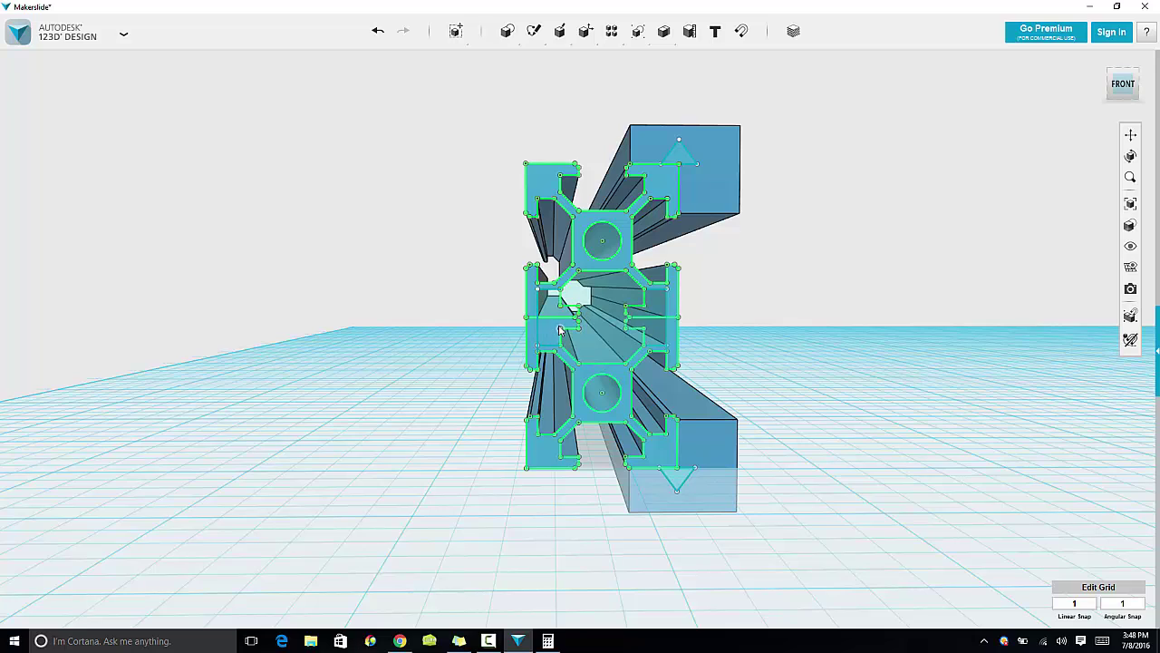
Extrude the lower profile's matching L-shaped region opposite the rails by -1000 mm as a cut
{"action": "left_click", "coordinate": [571, 375]}
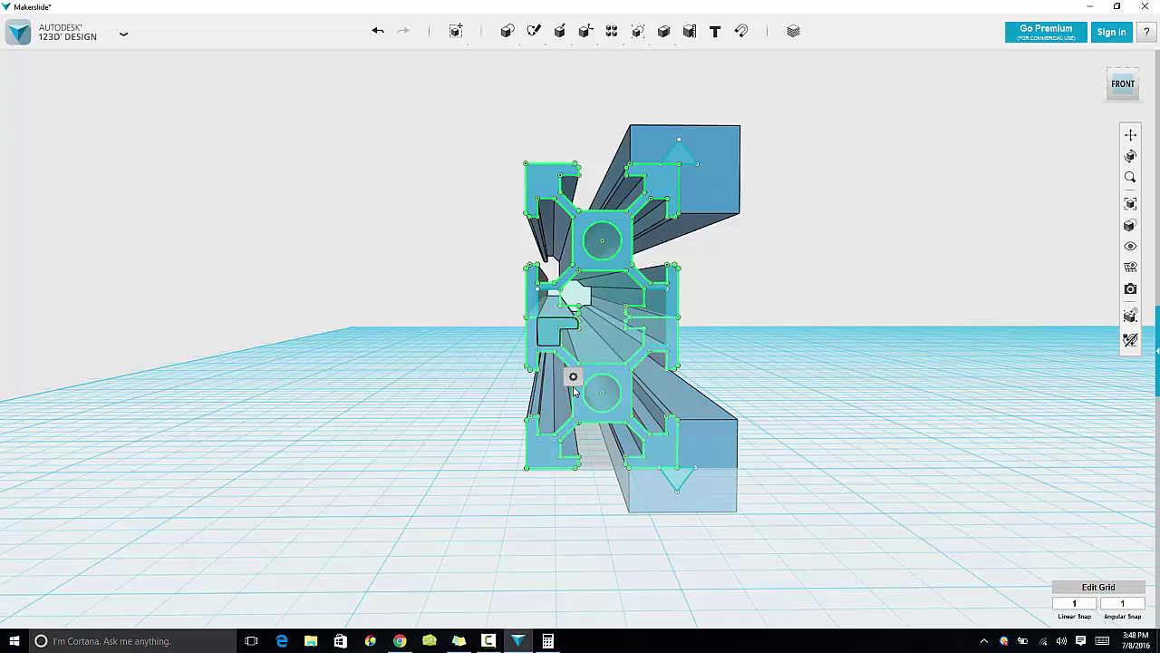
{"action": "left_click", "coordinate": [636, 382]}
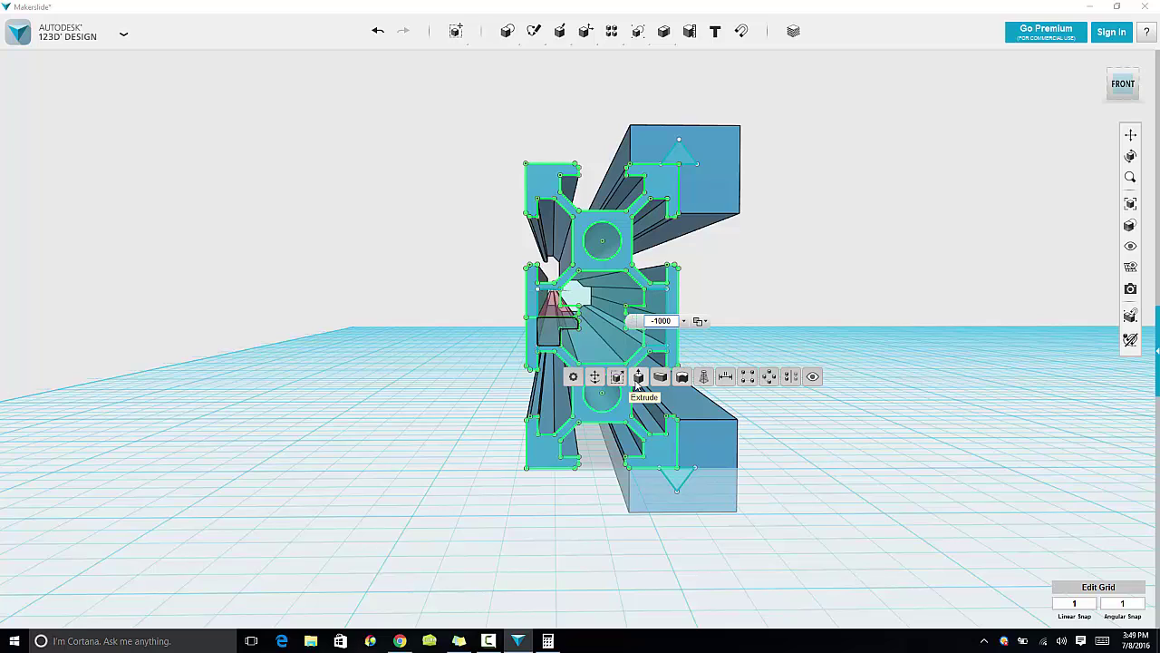
{"action": "key", "text": "Return"}
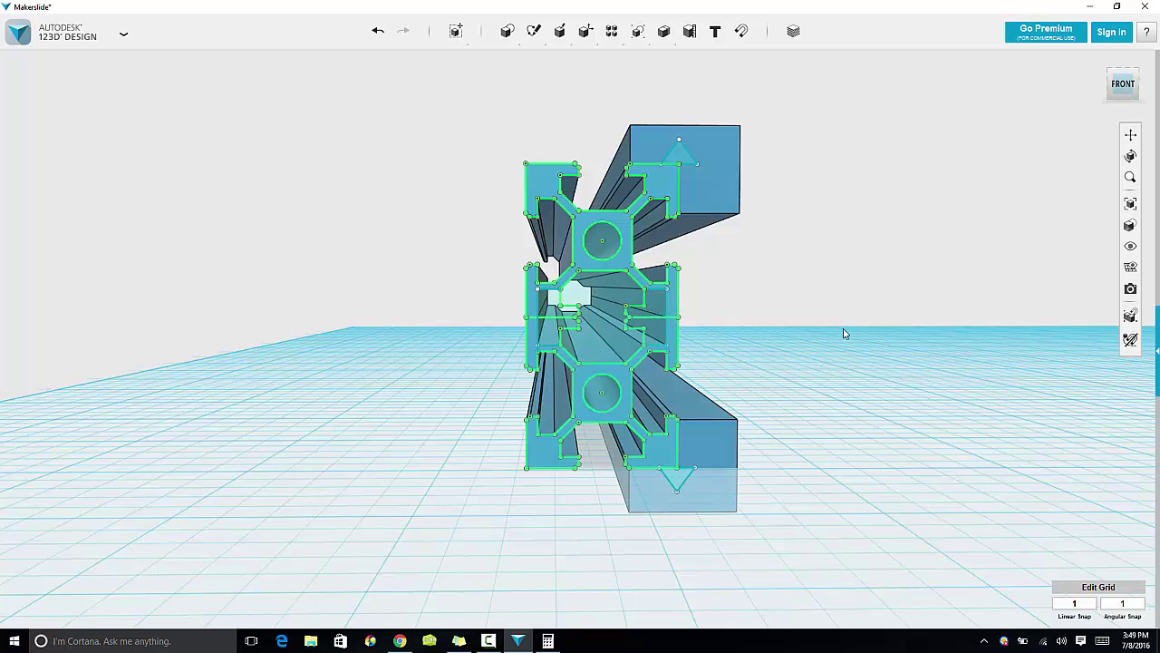
Hide all sketches and check the bare profile against the dimensioned MakerSlide drawing in the browser
{"action": "mouse_move", "coordinate": [1131, 246]}
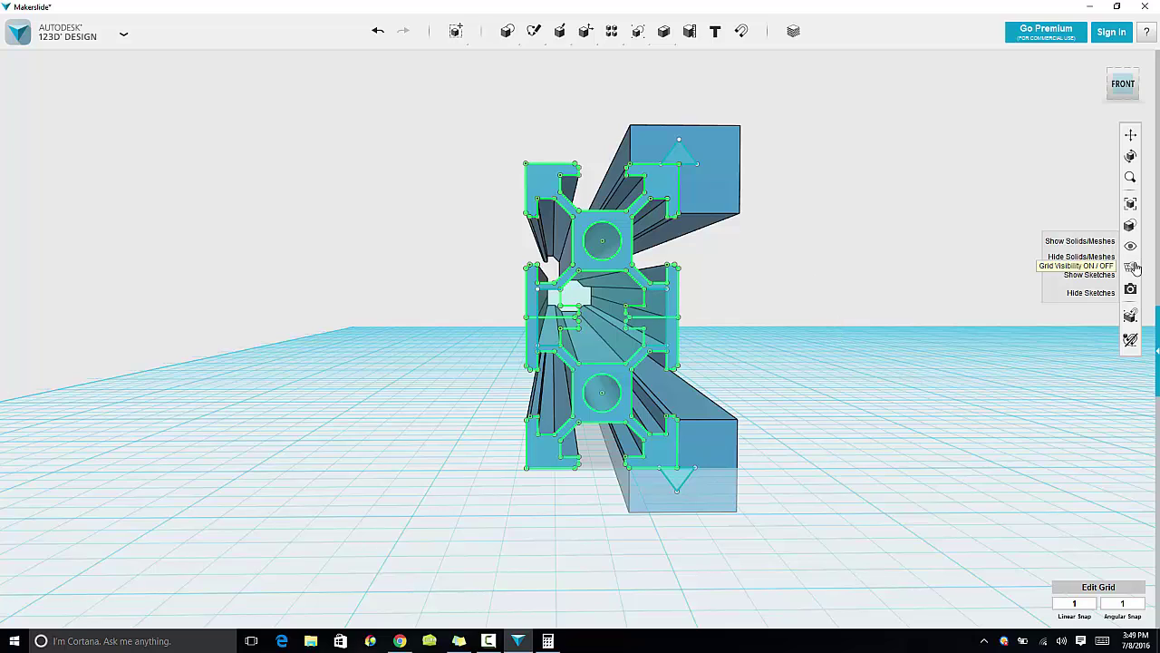
{"action": "left_click", "coordinate": [1092, 293]}
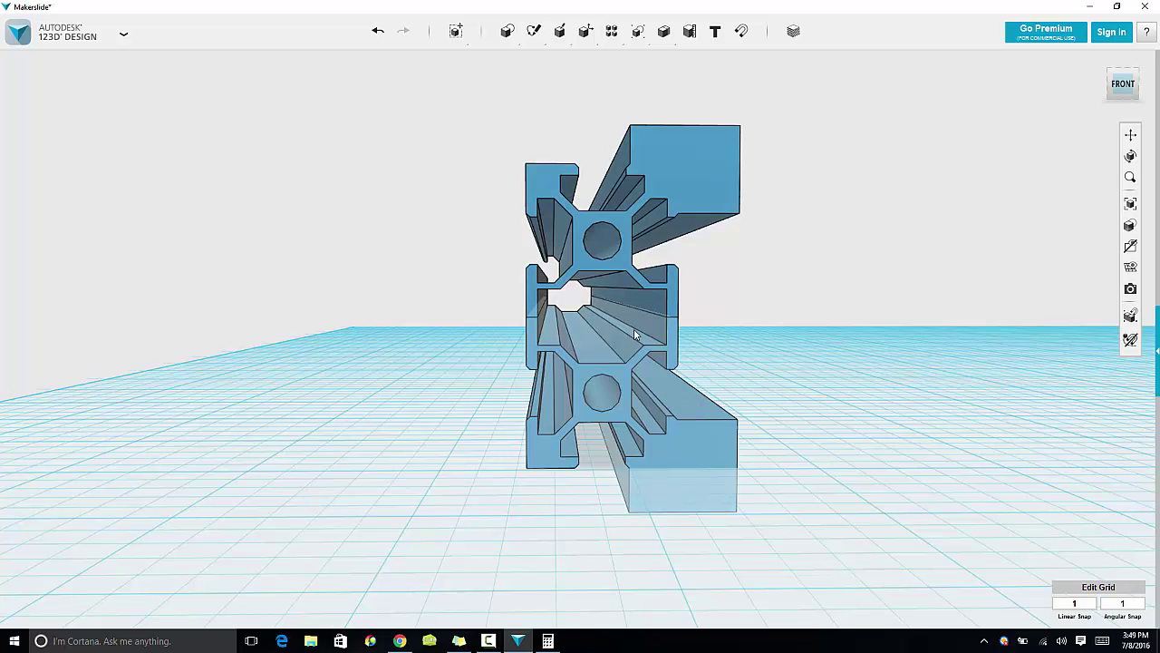
{"action": "left_click", "coordinate": [400, 641]}
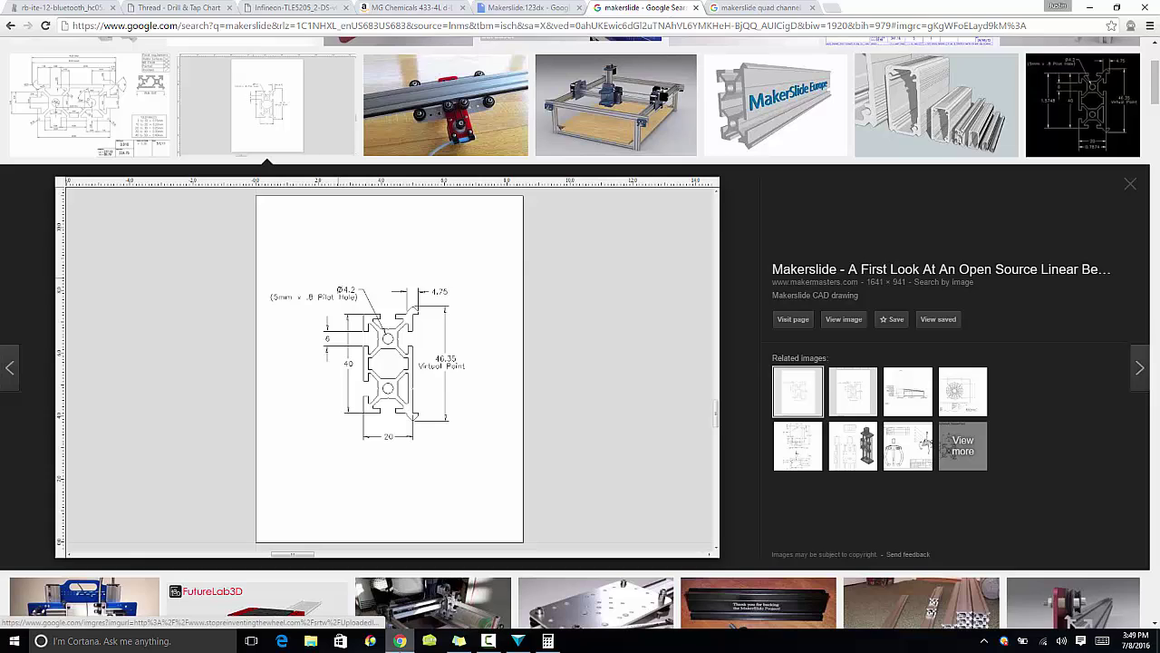
{"action": "left_click", "coordinate": [400, 641]}
Extrude the lower edge face of the central rail-side wall 6.20 mm down to the lower rail block, closing the slot
{"action": "right_click_drag", "start_coordinate": [823, 463], "coordinate": [669, 427]}
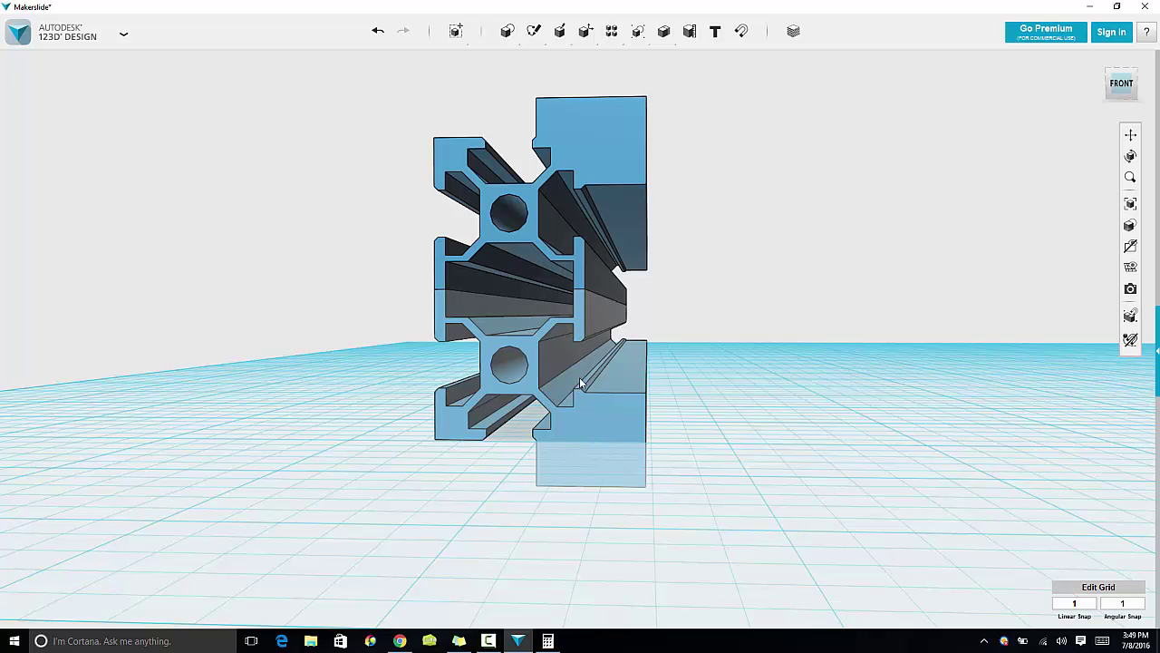
{"action": "mouse_move", "coordinate": [560, 30]}
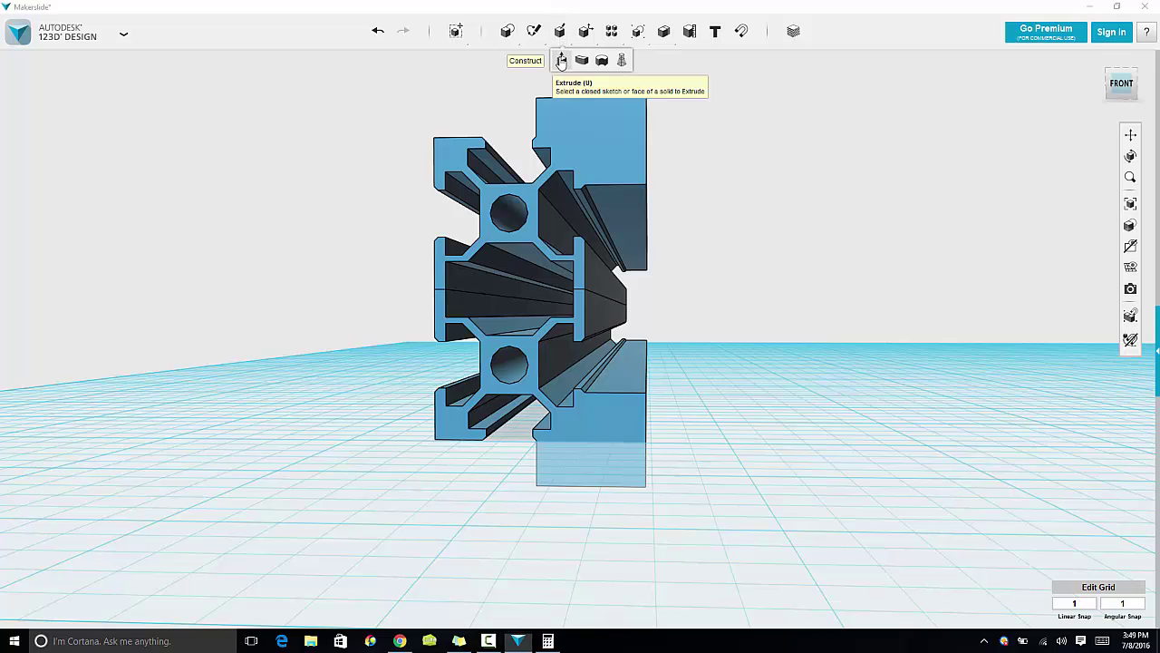
{"action": "left_click", "coordinate": [562, 62]}
{"action": "right_click_drag", "start_coordinate": [686, 339], "coordinate": [697, 363]}
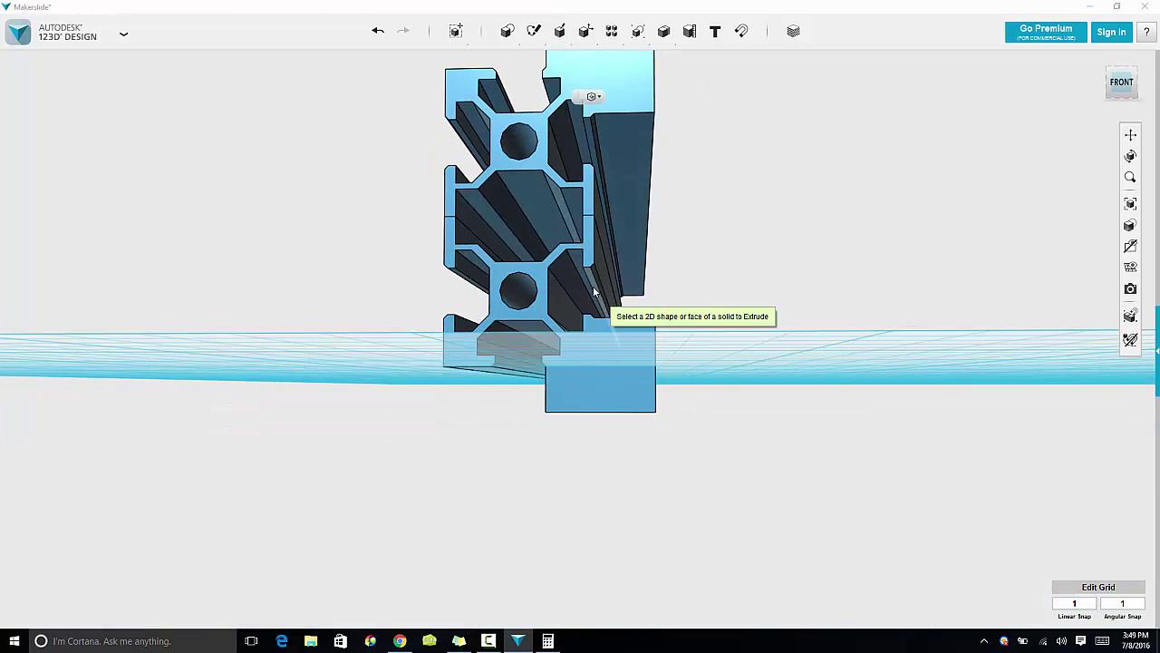
{"action": "left_click", "coordinate": [606, 313]}
{"action": "right_click_drag", "start_coordinate": [606, 312], "coordinate": [590, 549]}
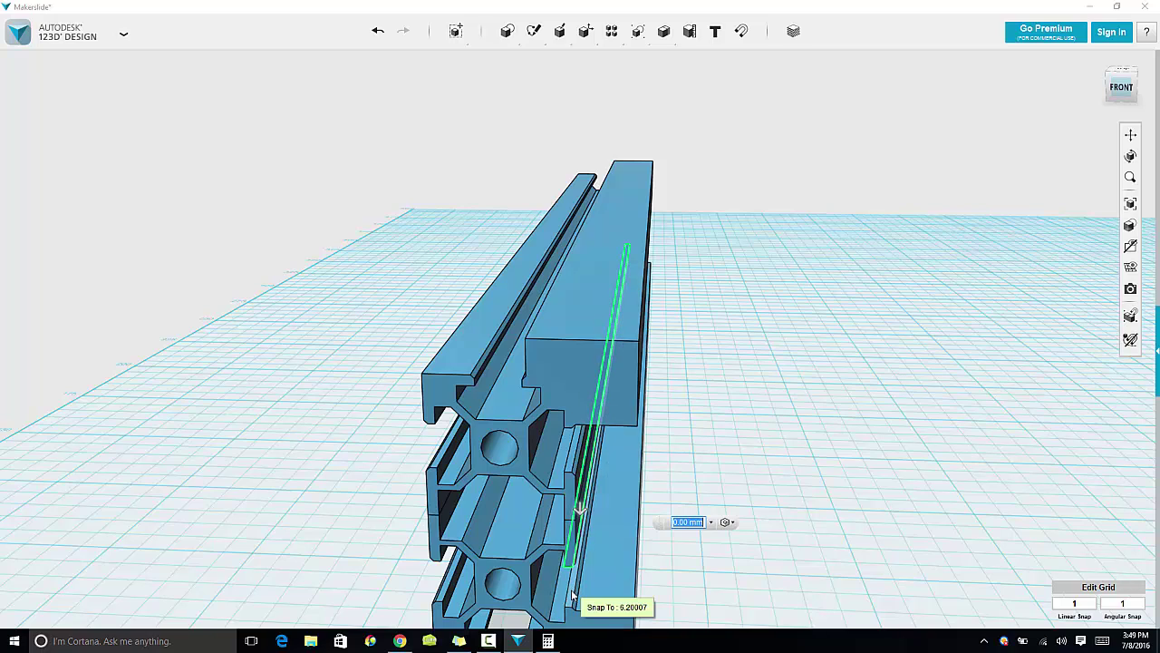
{"action": "left_click_drag", "start_coordinate": [580, 511], "coordinate": [710, 575]}
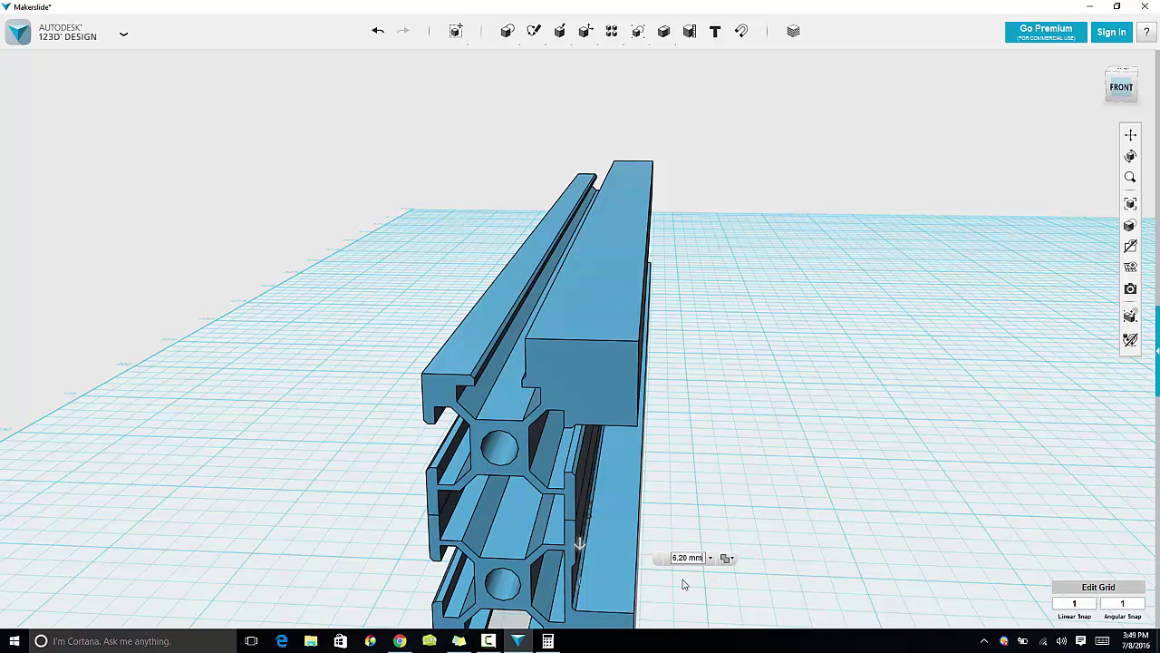
{"action": "left_click", "coordinate": [685, 585]}
{"action": "right_click_drag", "start_coordinate": [680, 583], "coordinate": [673, 565]}
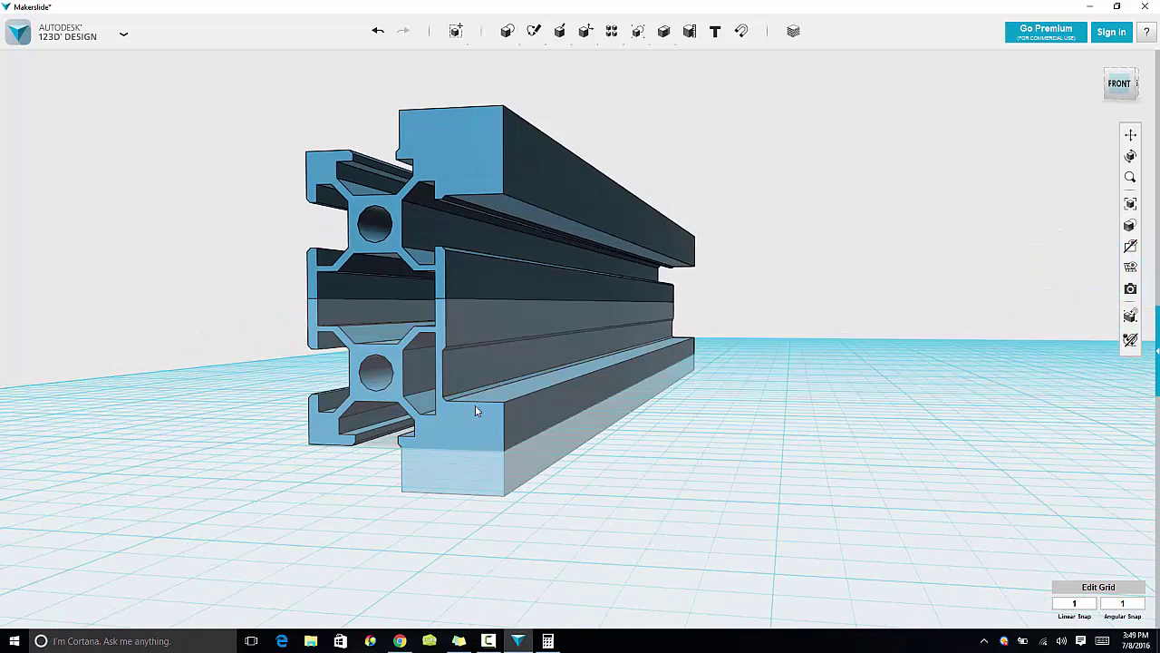
{"action": "right_click_drag", "start_coordinate": [442, 349], "coordinate": [526, 390]}
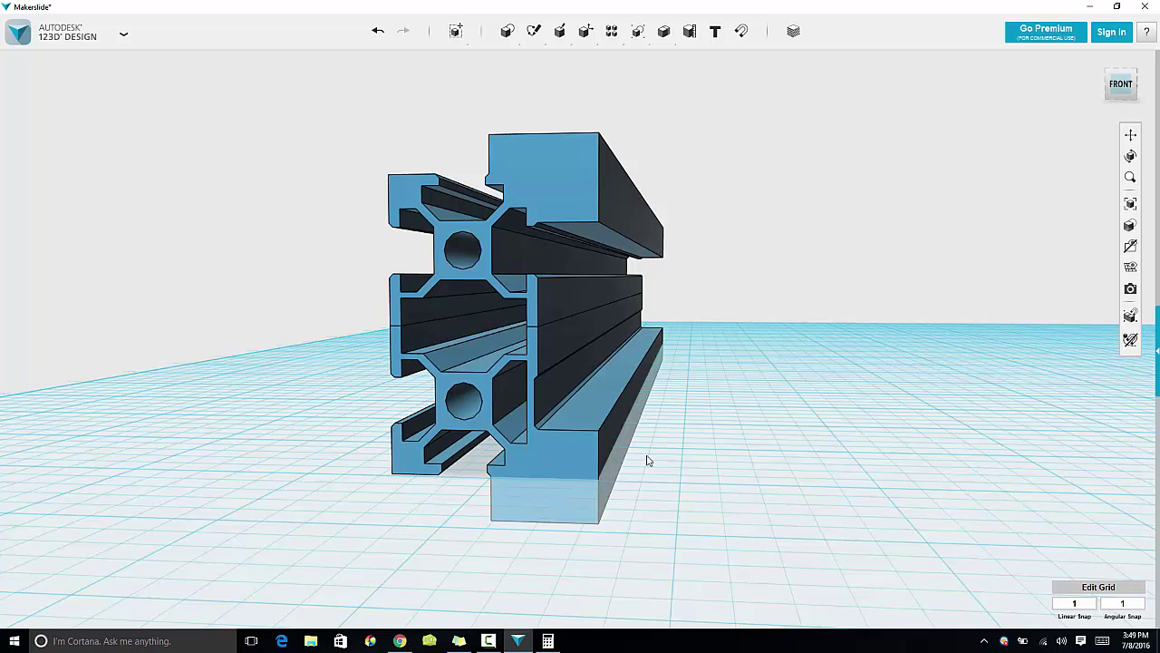
{"action": "right_click_drag", "start_coordinate": [717, 371], "coordinate": [749, 370]}
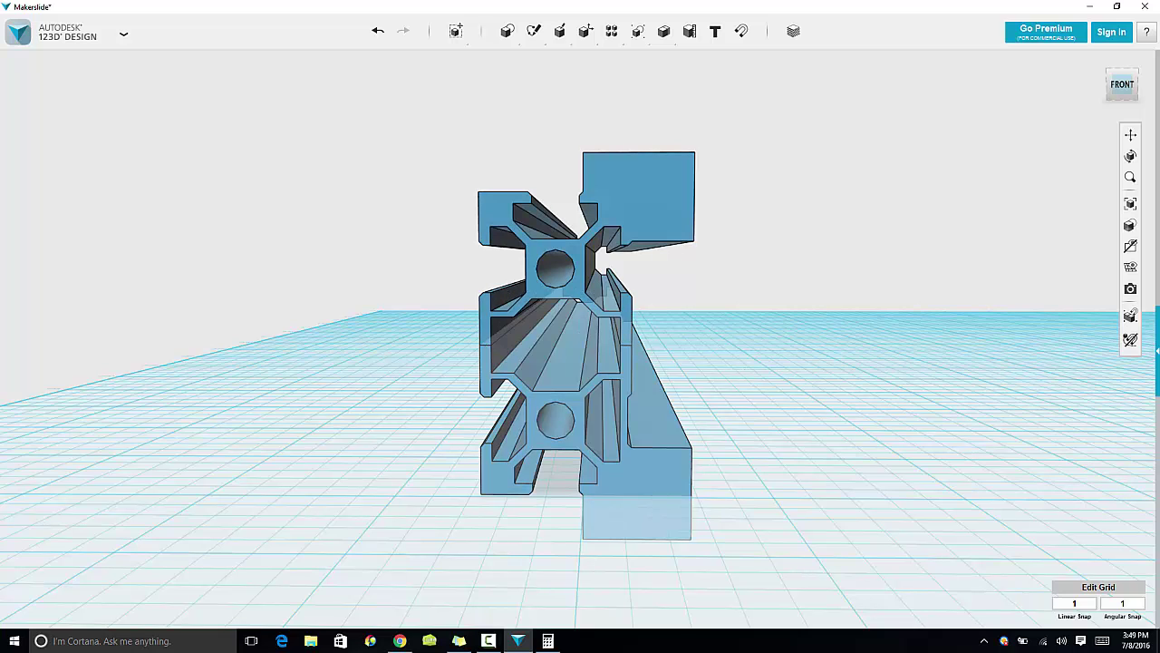
Check the drawing again and merge the lower profile solid into the upper profile solid
{"action": "left_click", "coordinate": [400, 641]}
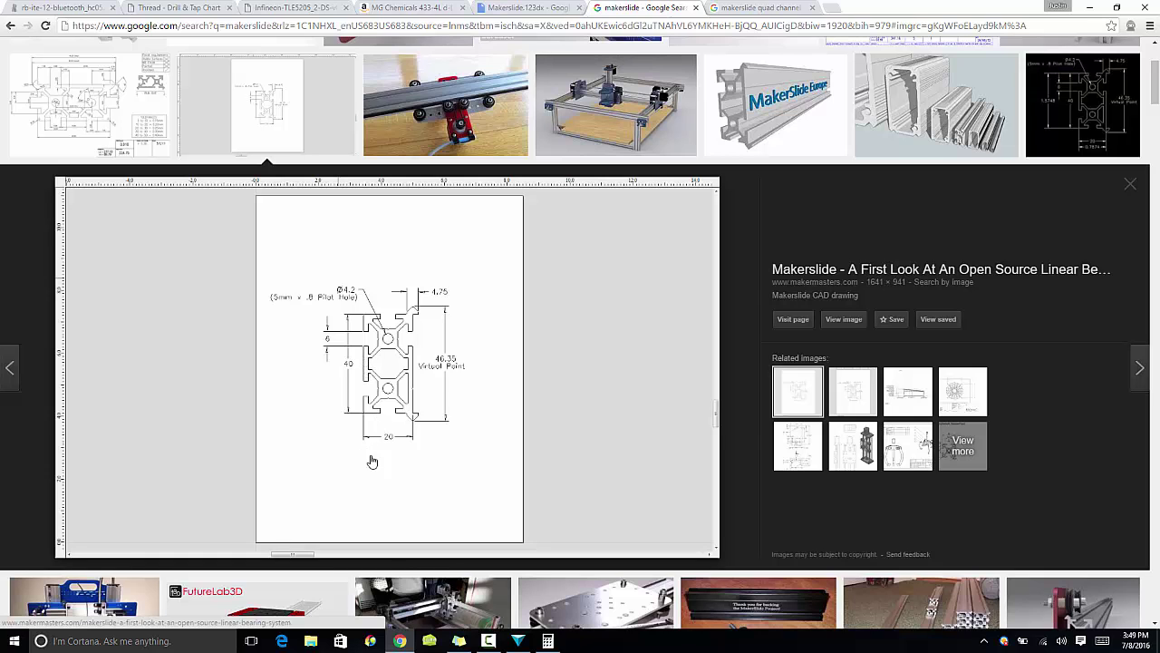
{"action": "left_click", "coordinate": [399, 641]}
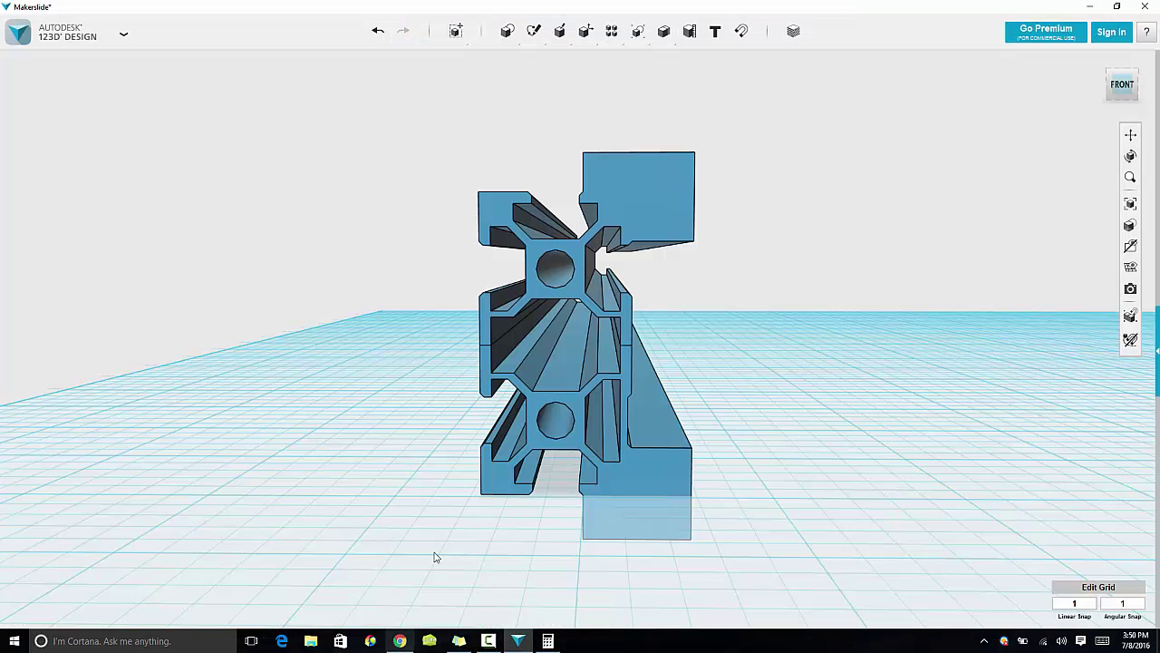
{"action": "left_click", "coordinate": [503, 349]}
{"action": "mouse_move", "coordinate": [663, 31]}
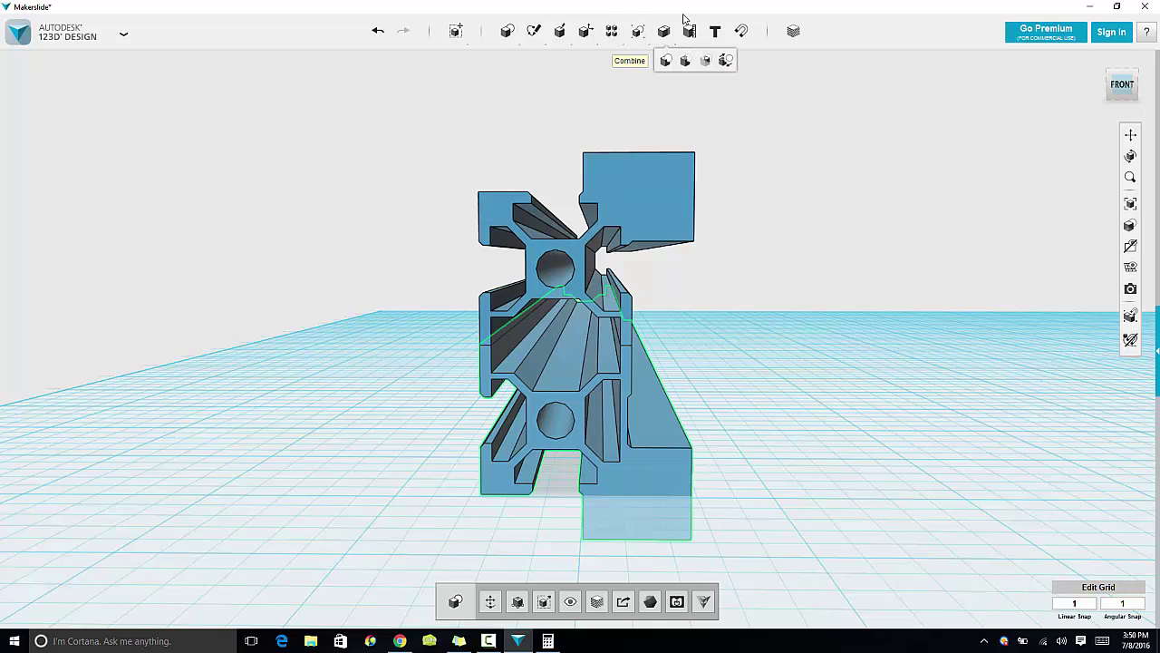
{"action": "left_click", "coordinate": [667, 62]}
{"action": "left_click", "coordinate": [532, 262]}
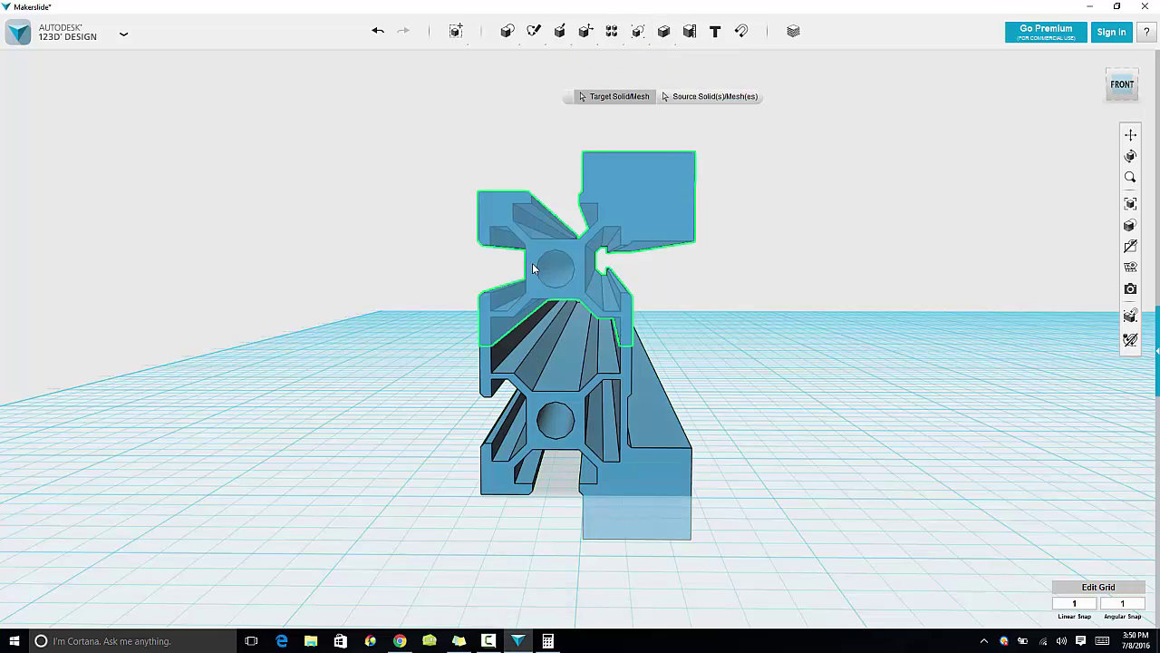
{"action": "left_click", "coordinate": [489, 409]}
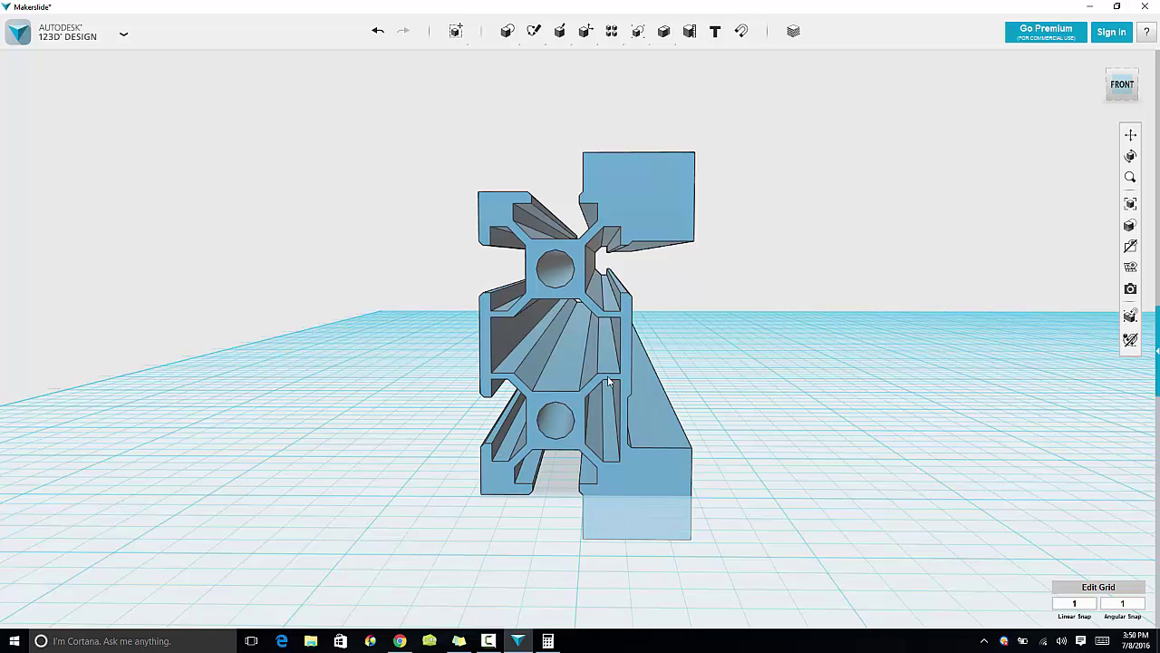
Try to delete the narrow chamfer face along the closed slot's wall, and undo back to before the slot-closing extrusion
{"action": "right_click_drag", "start_coordinate": [616, 396], "coordinate": [600, 404]}
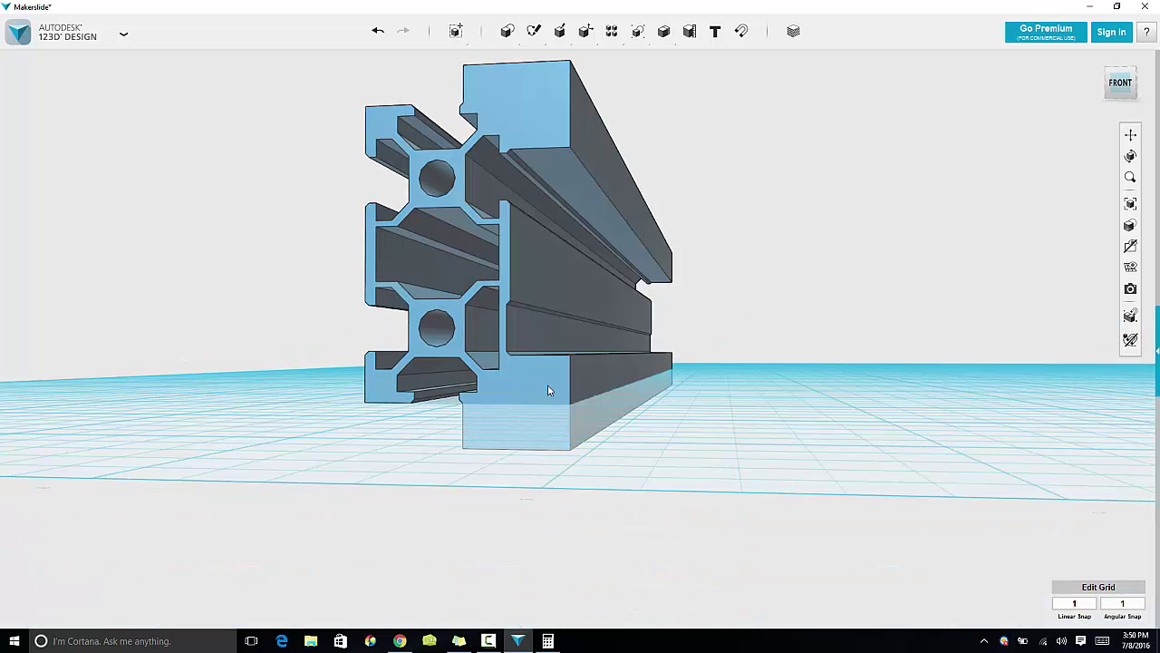
{"action": "right_click_drag", "start_coordinate": [523, 377], "coordinate": [521, 388]}
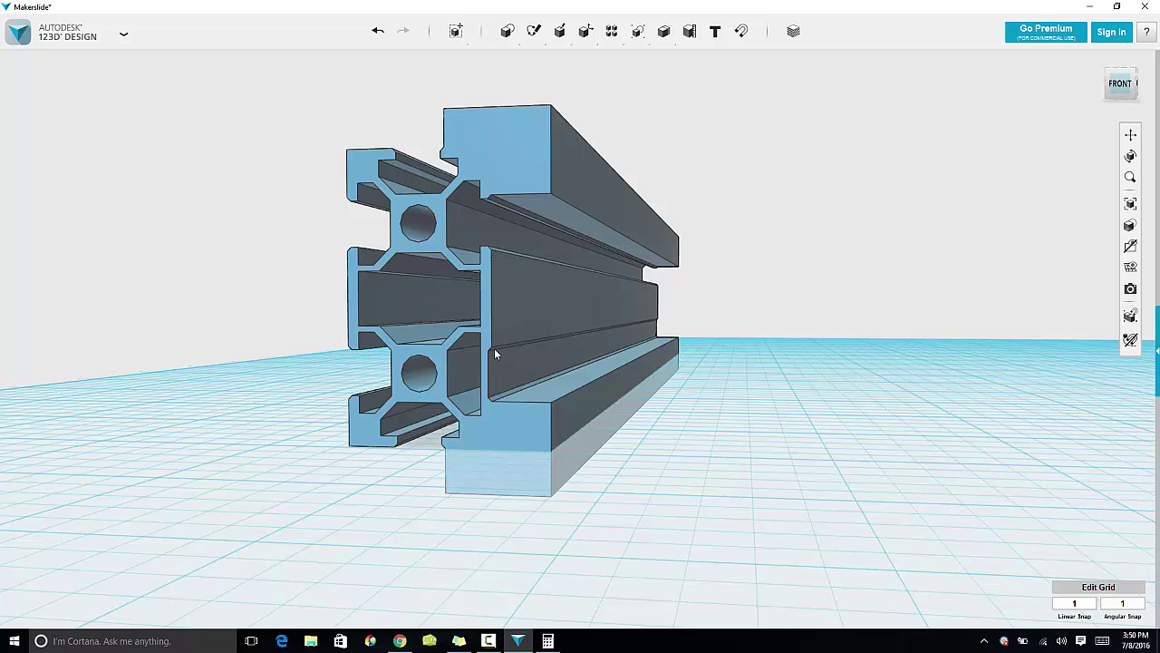
{"action": "left_click", "coordinate": [400, 641]}
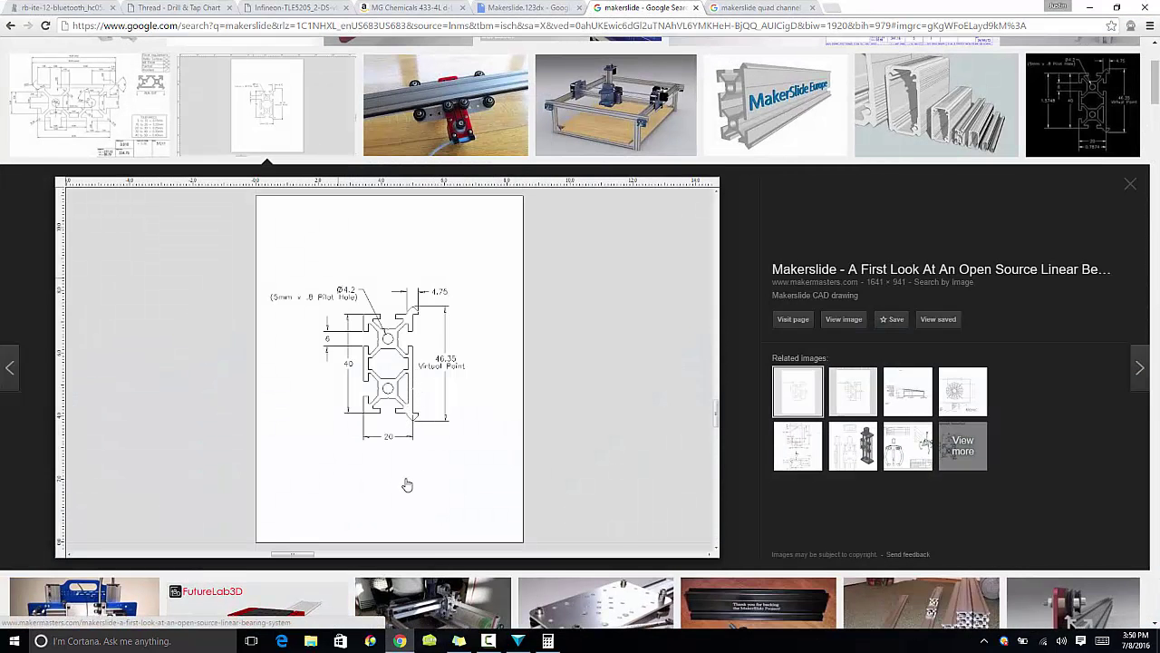
{"action": "left_click", "coordinate": [400, 641]}
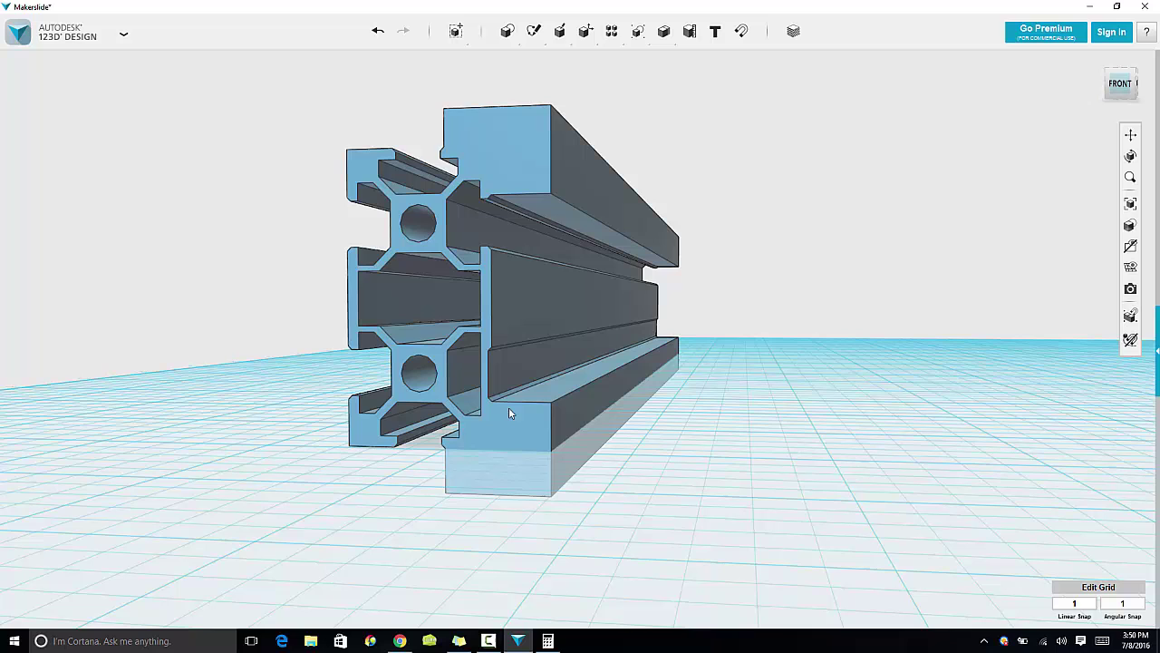
{"action": "left_click", "coordinate": [493, 347]}
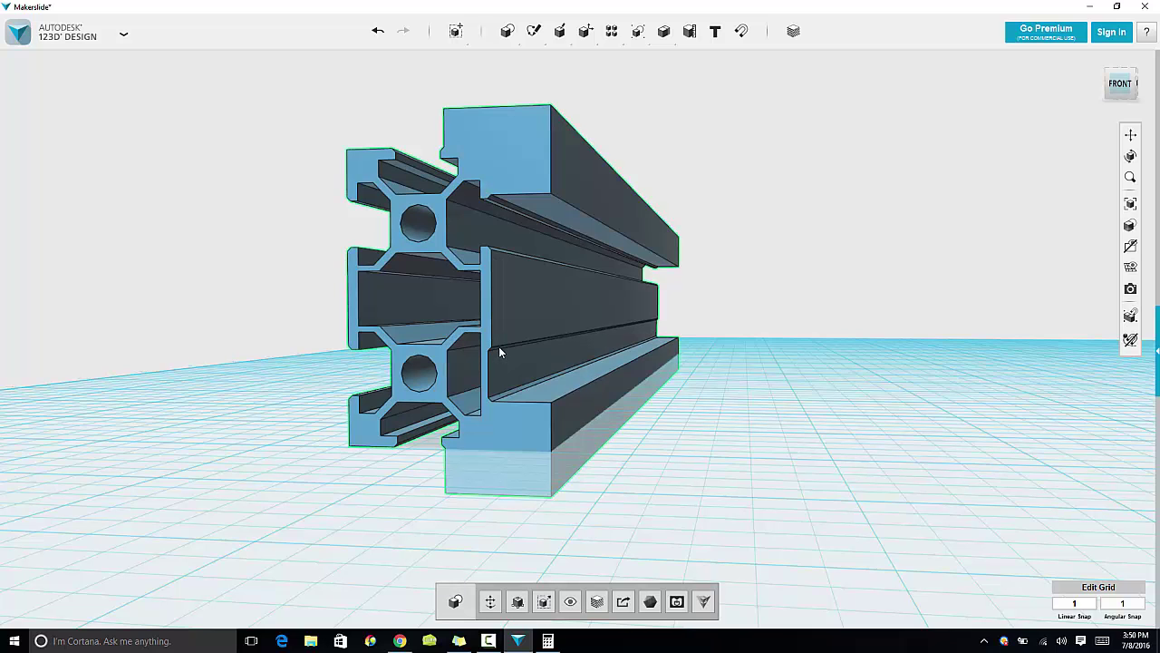
{"action": "right_click_drag", "start_coordinate": [505, 363], "coordinate": [446, 276]}
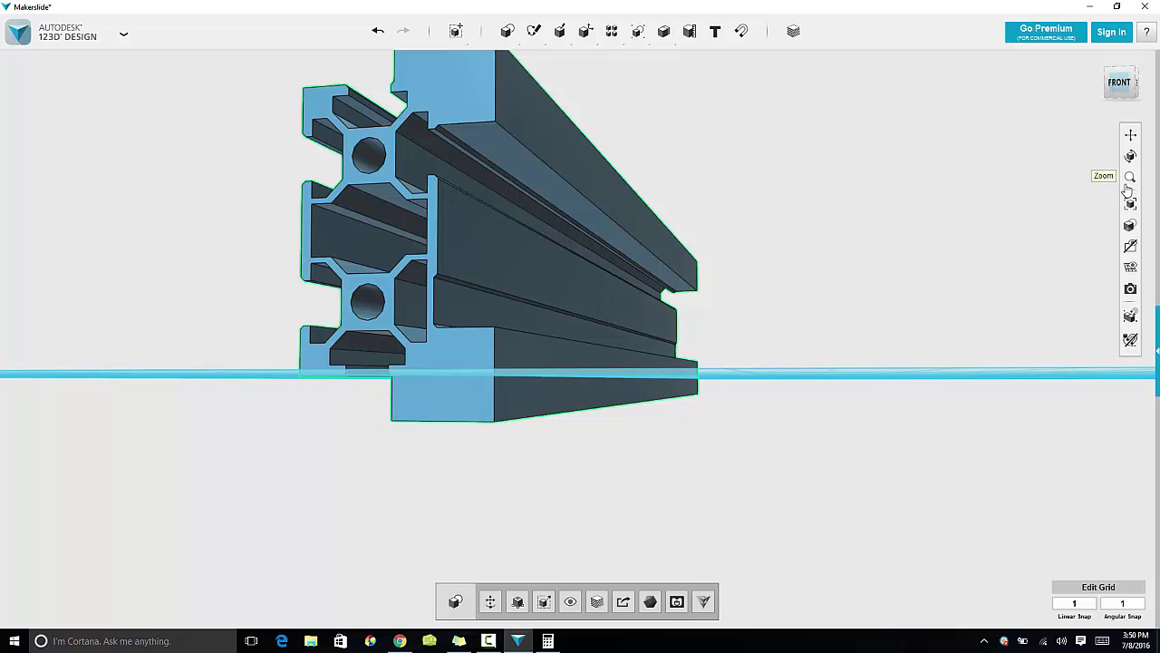
{"action": "scroll", "coordinate": [408, 388], "scroll_direction": "up", "scroll_amount": 5}
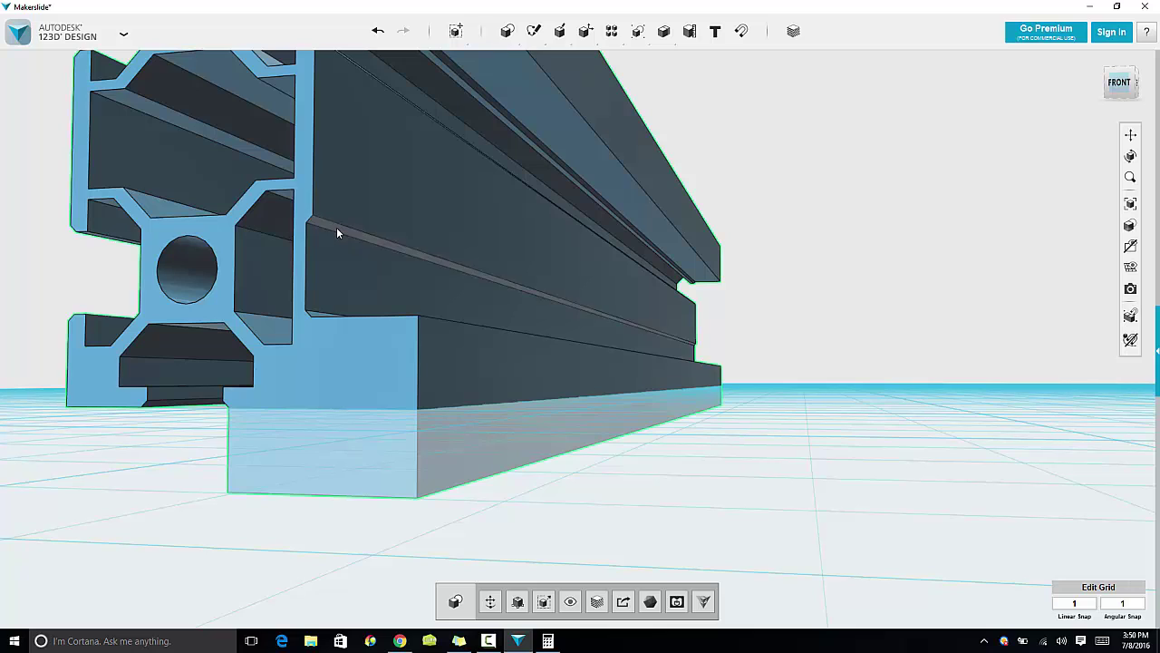
{"action": "left_click", "coordinate": [336, 227]}
{"action": "left_click", "coordinate": [336, 227]}
{"action": "key", "text": "Delete"}
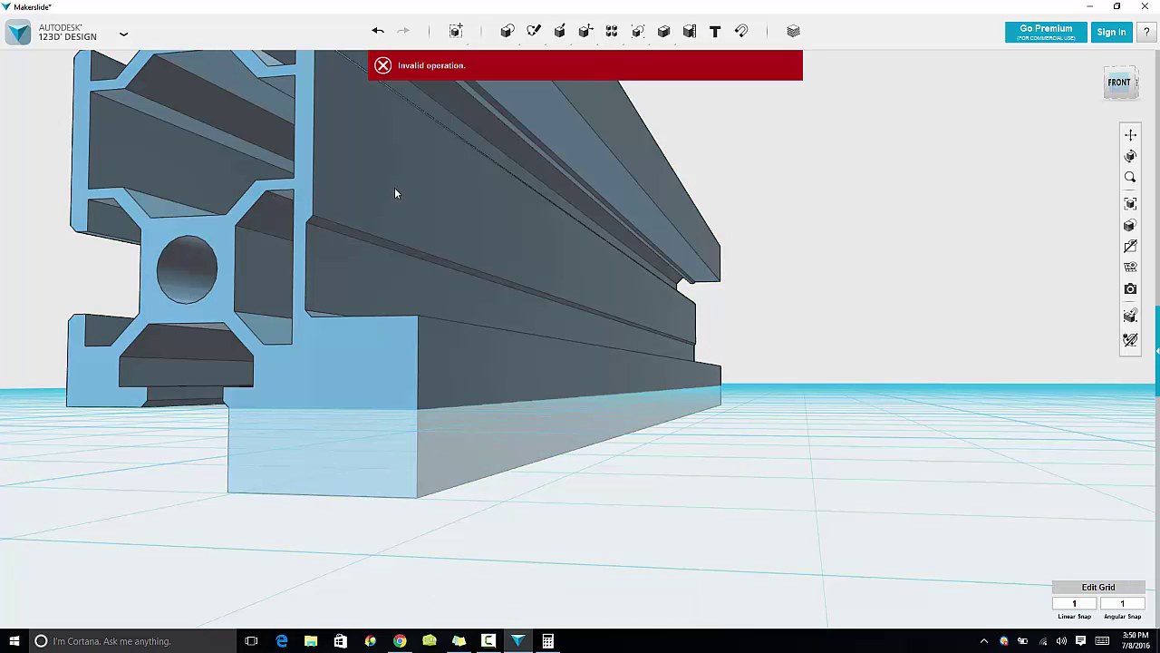
{"action": "key", "text": "ctrl+z"}
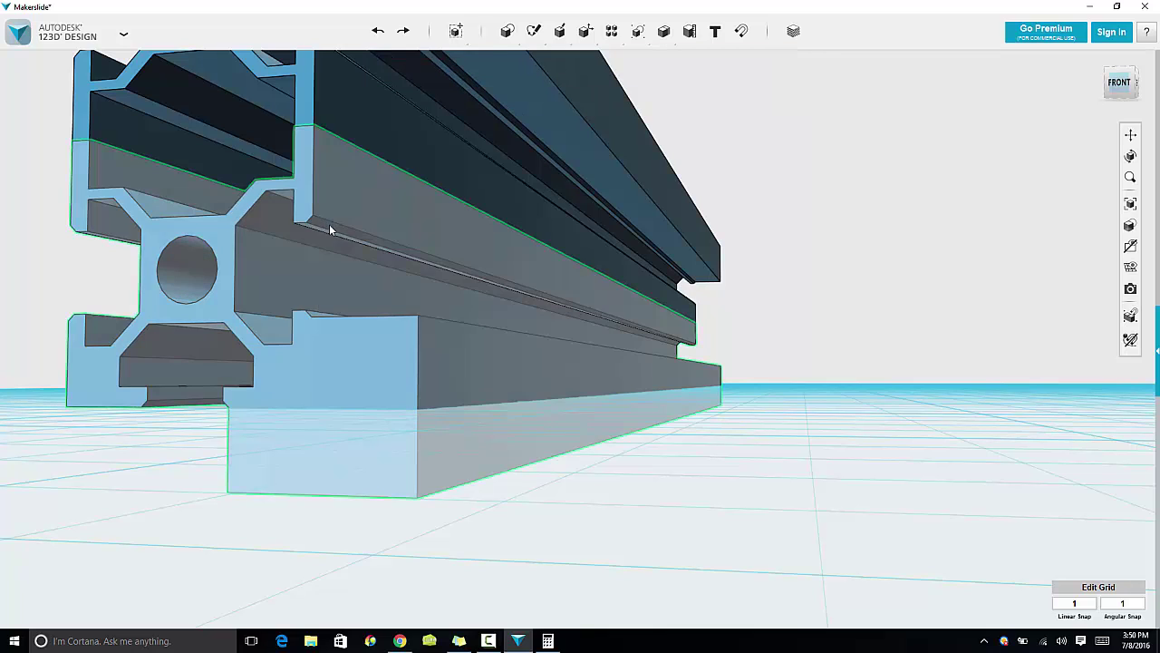
Delete the narrow chamfer face along the lower edge of the central rail-side wall
{"action": "left_click", "coordinate": [331, 226]}
{"action": "left_click", "coordinate": [332, 226]}
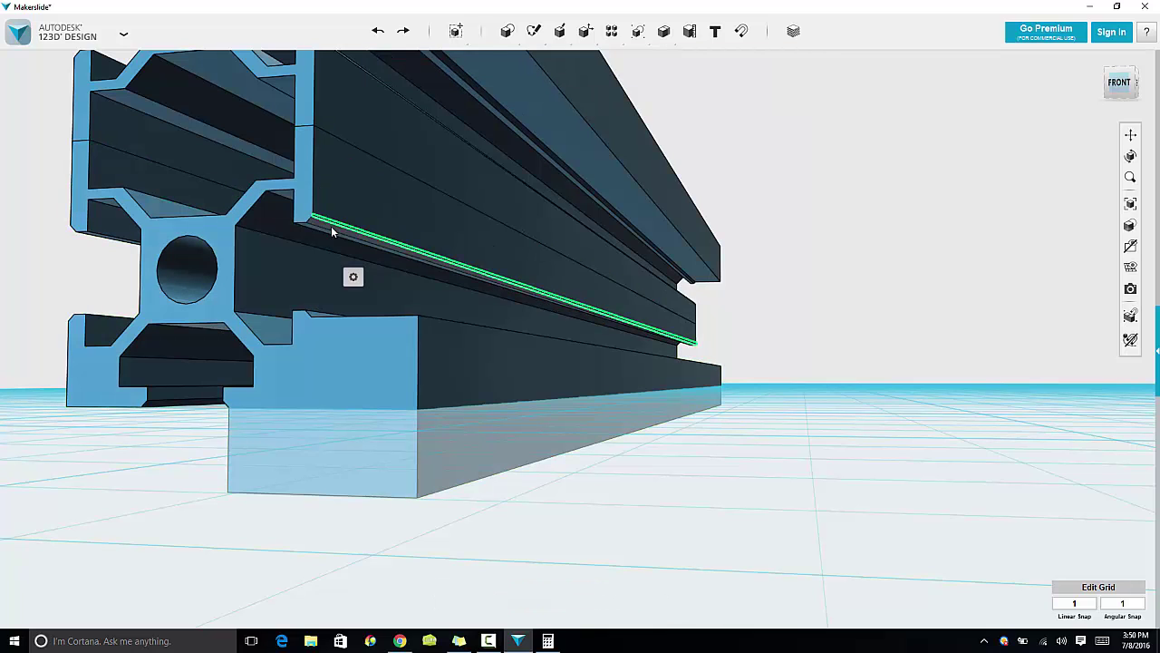
{"action": "left_click", "coordinate": [332, 229]}
{"action": "key", "text": "Escape"}
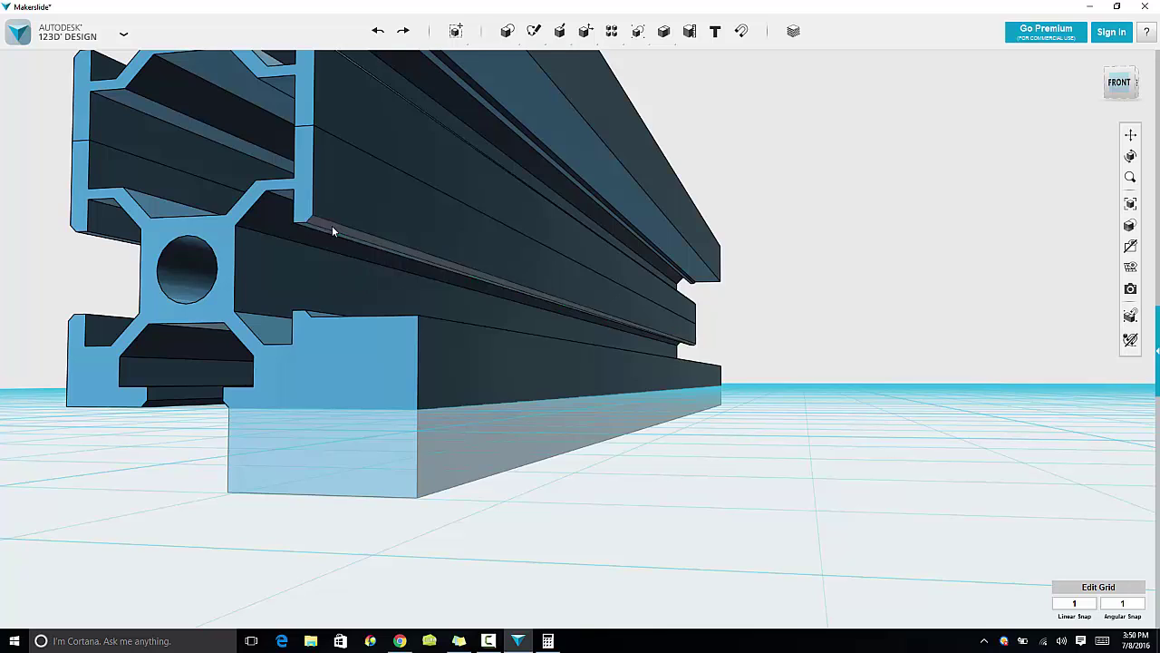
{"action": "right_click_drag", "start_coordinate": [332, 226], "coordinate": [339, 307]}
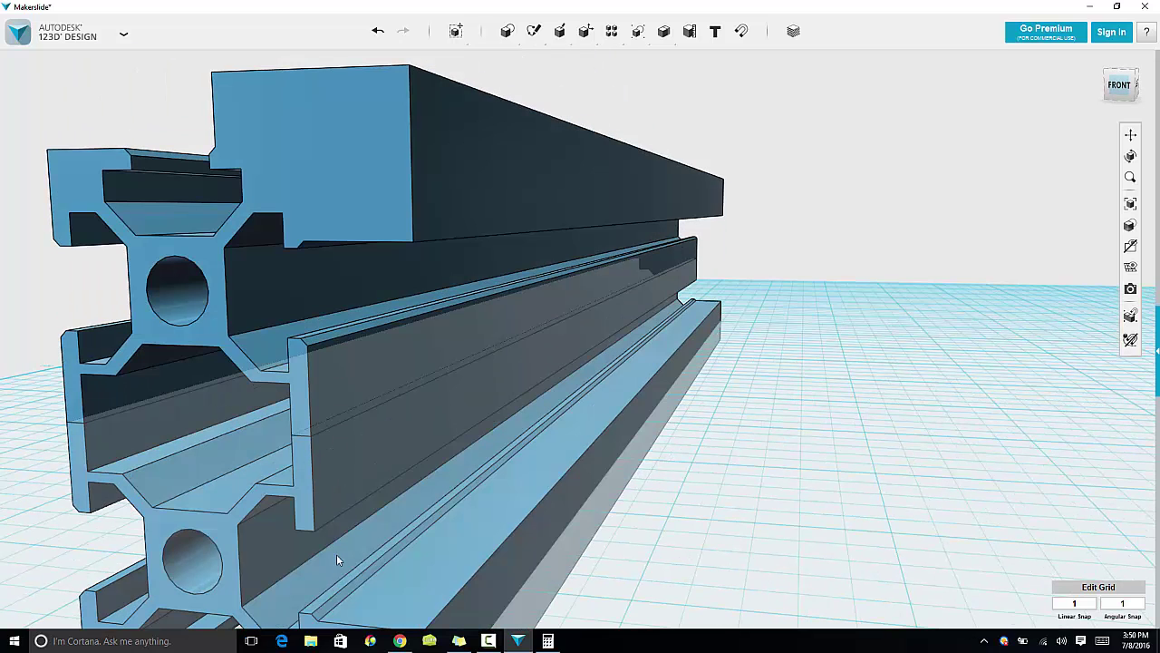
Try to delete the chamfer face along the lip of the lower rail block
{"action": "left_click", "coordinate": [331, 608]}
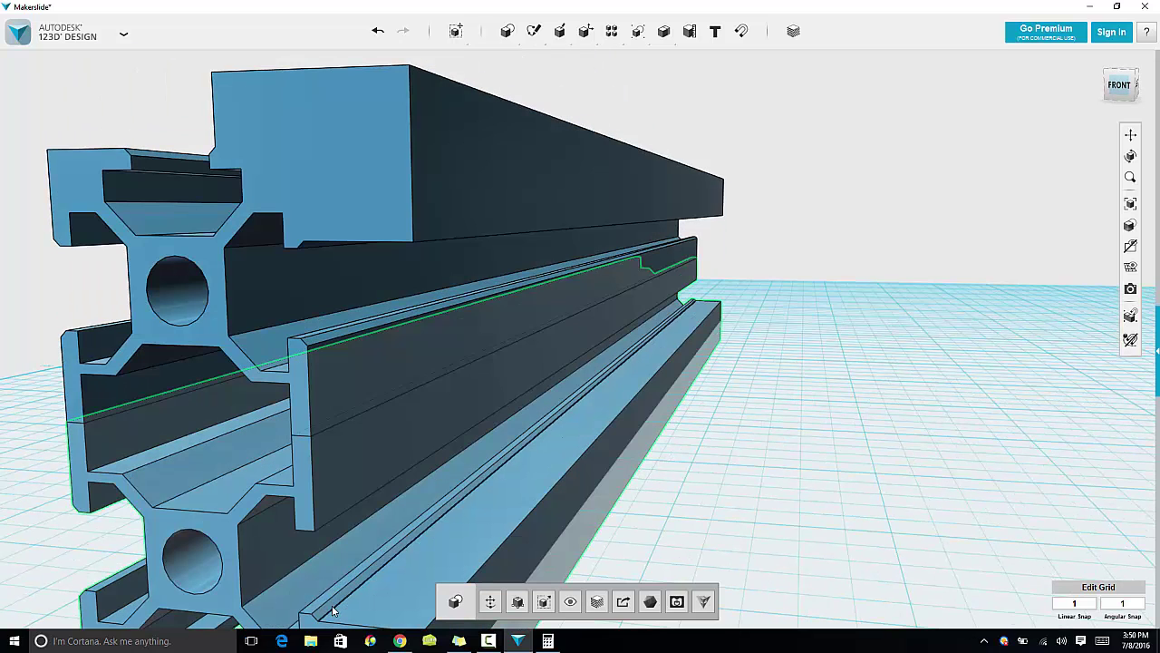
{"action": "key", "text": "Delete"}
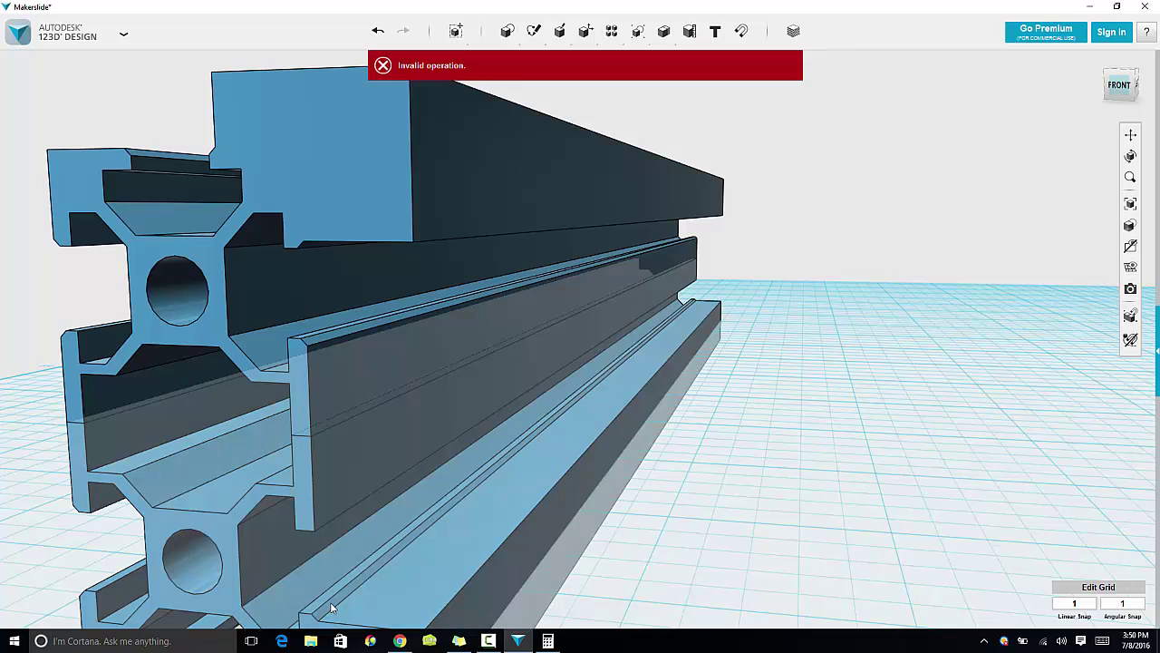
{"action": "left_click", "coordinate": [332, 609]}
{"action": "left_click", "coordinate": [333, 601]}
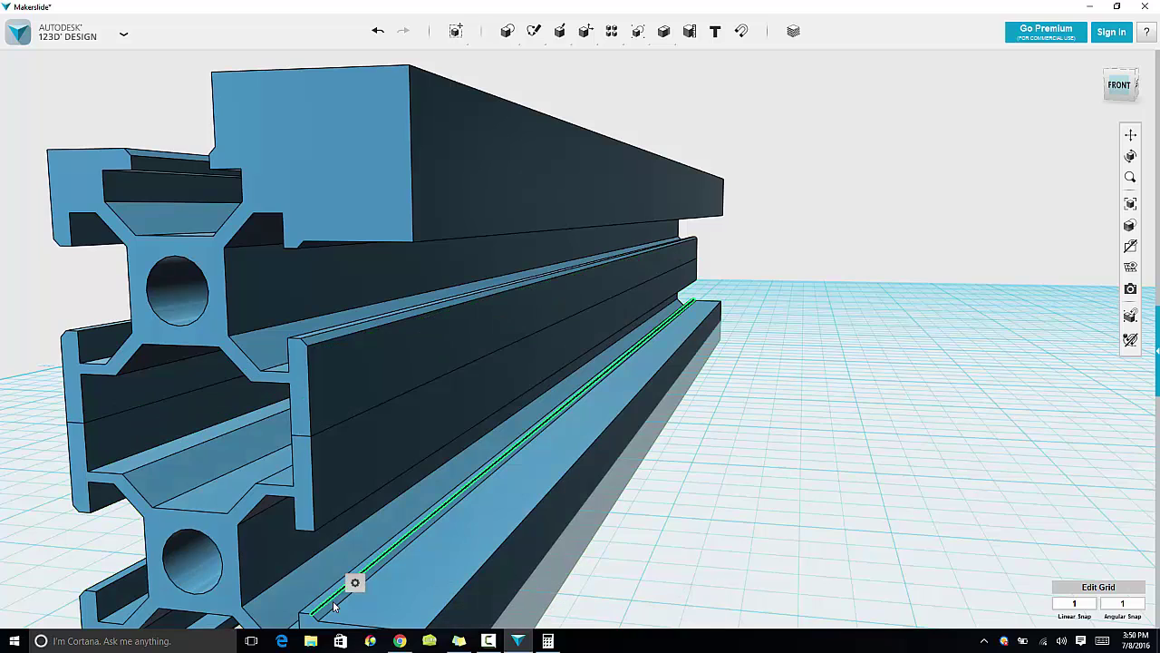
{"action": "key", "text": "Delete"}
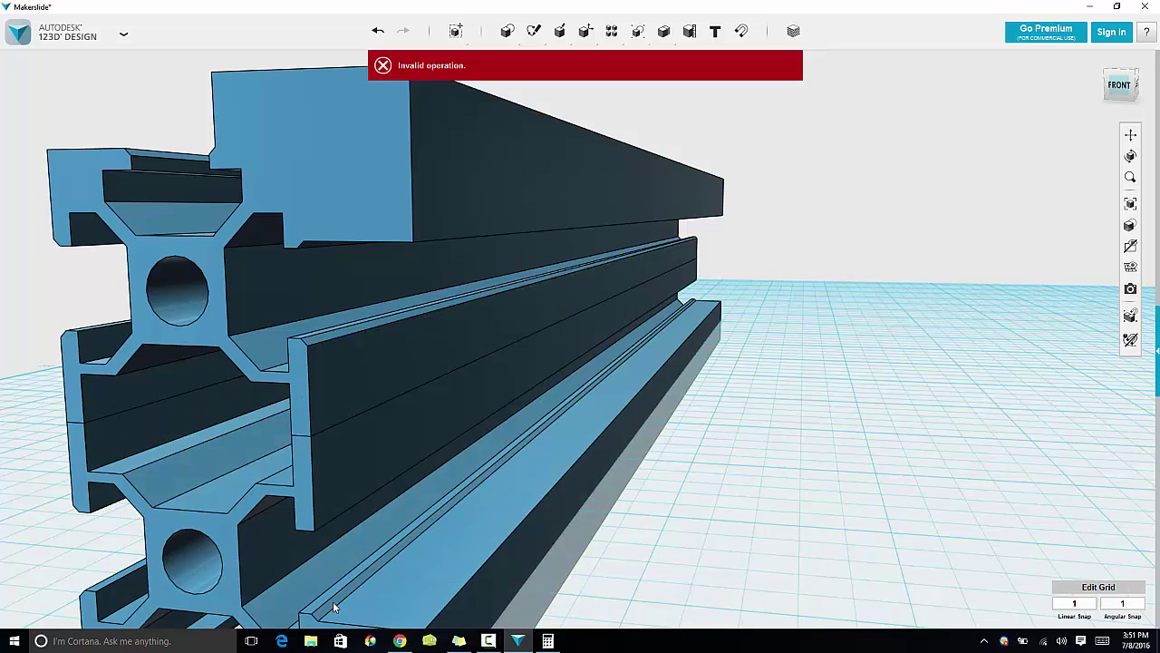
Extrude the lower rail block's outer side face inward 9.5 mm, and undo that extrusion
{"action": "right_click_drag", "start_coordinate": [333, 601], "coordinate": [445, 594]}
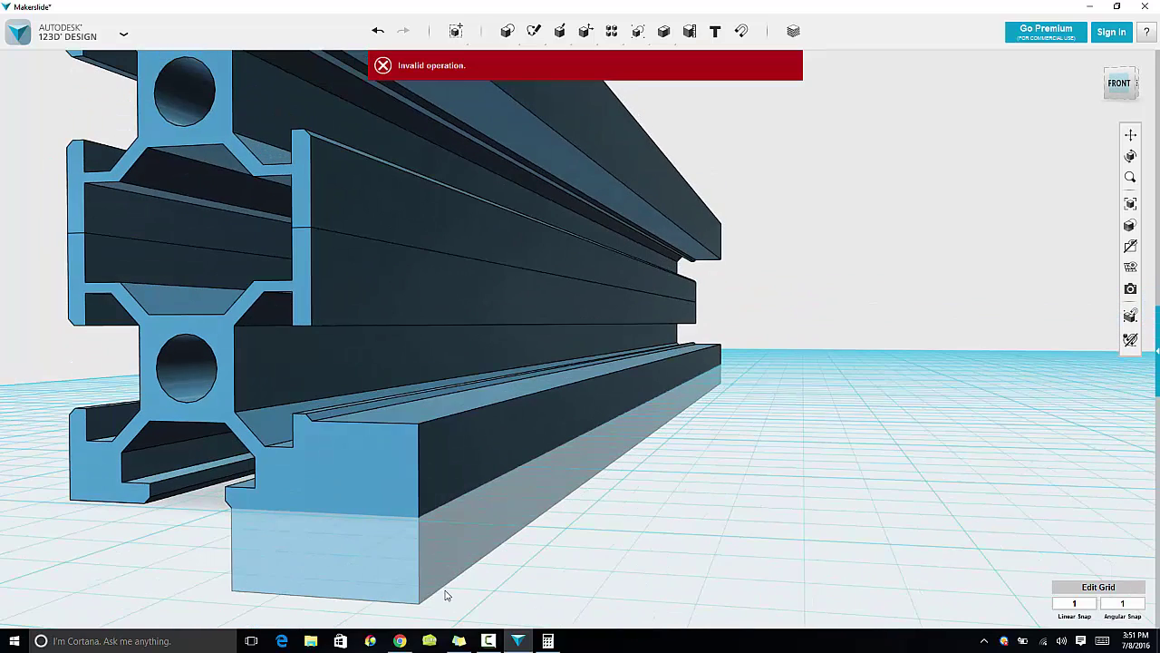
{"action": "left_click", "coordinate": [429, 455]}
{"action": "right_click_drag", "start_coordinate": [553, 467], "coordinate": [311, 433]}
{"action": "left_click", "coordinate": [436, 441]}
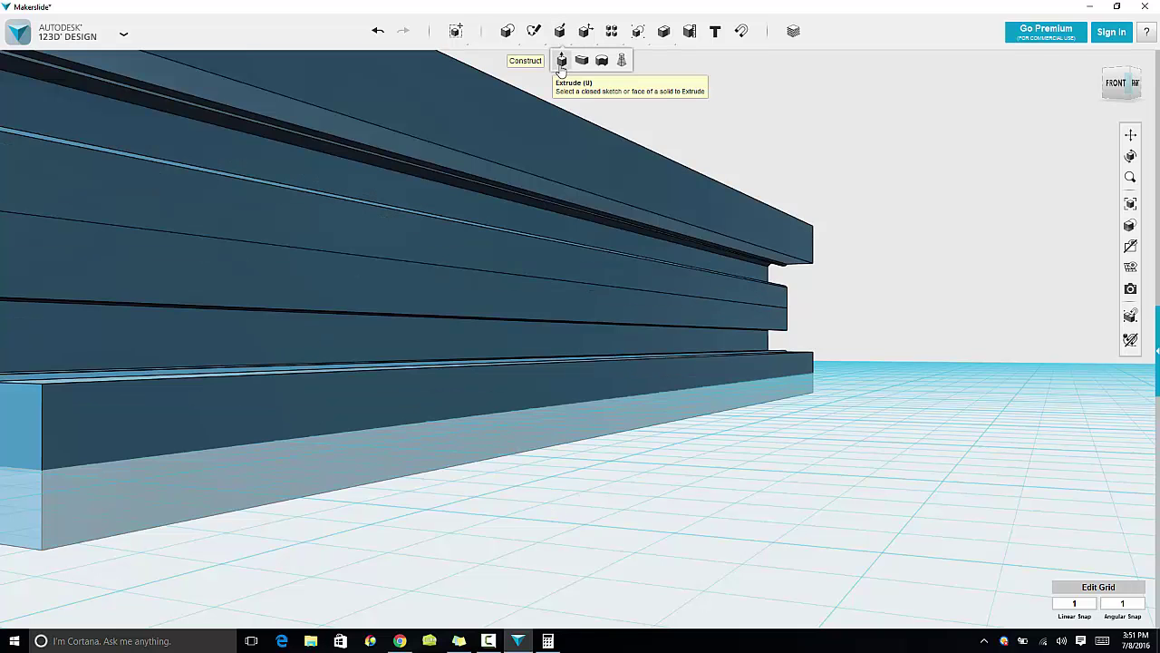
{"action": "left_click", "coordinate": [314, 425]}
{"action": "right_click_drag", "start_coordinate": [315, 424], "coordinate": [345, 467]}
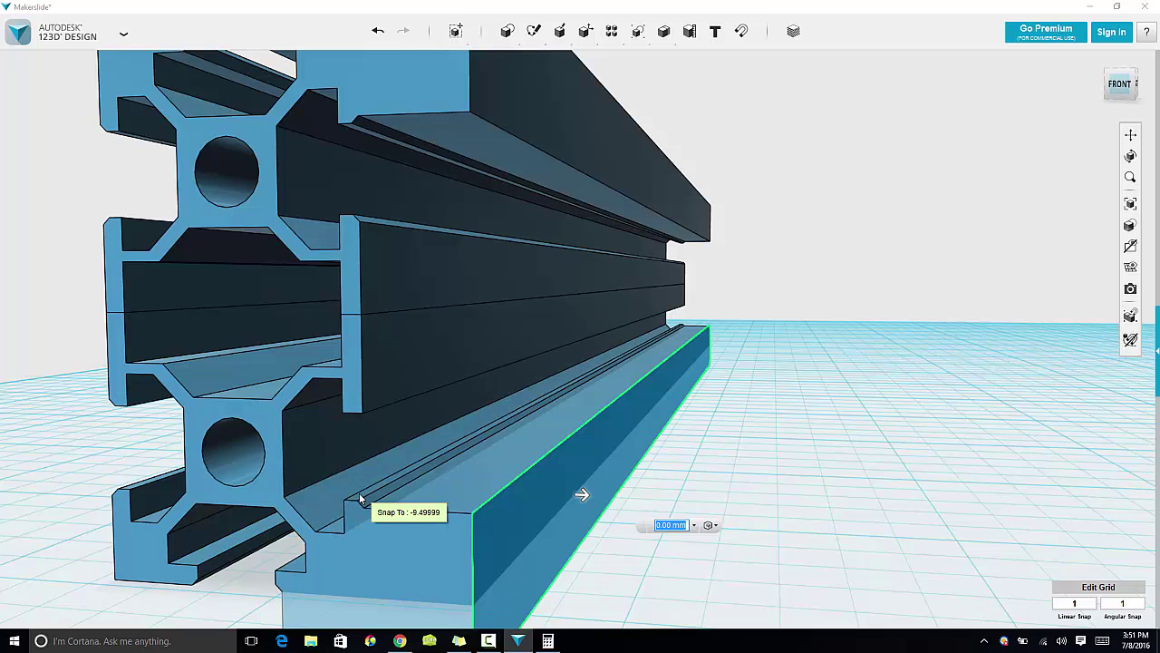
{"action": "left_click", "coordinate": [359, 498]}
{"action": "left_click", "coordinate": [493, 525]}
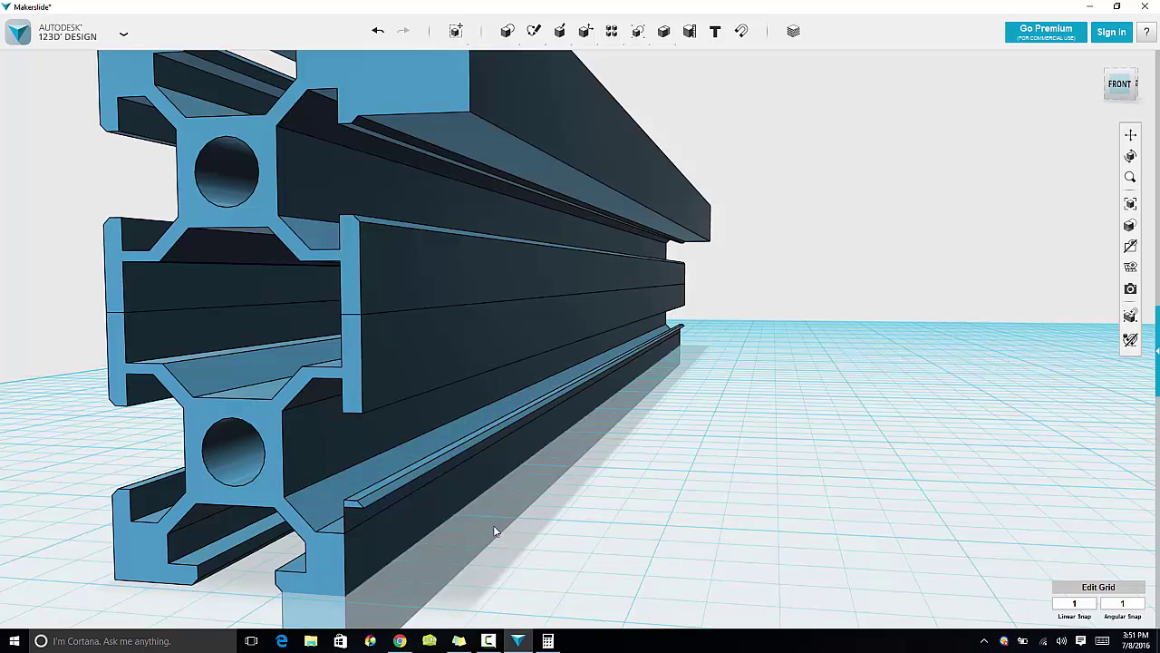
{"action": "right_click_drag", "start_coordinate": [549, 528], "coordinate": [551, 527]}
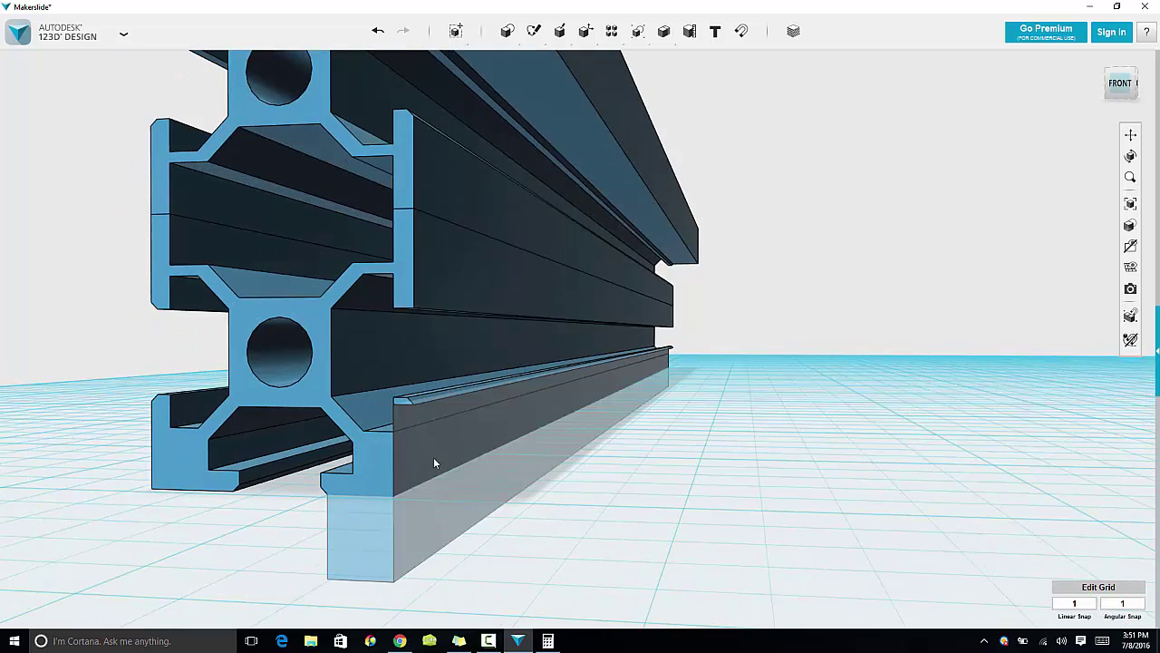
{"action": "key", "text": "ctrl+z"}
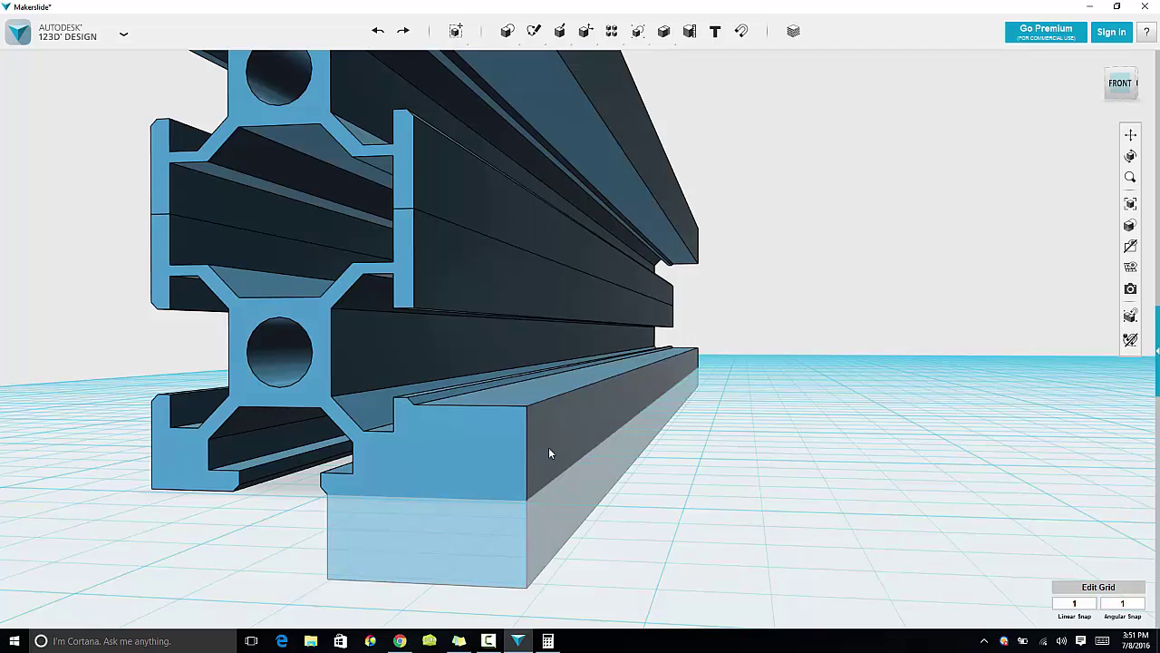
Extrude the lower rail block's outer side face inward until it is flush with the central rail-side wall
{"action": "left_click", "coordinate": [548, 454]}
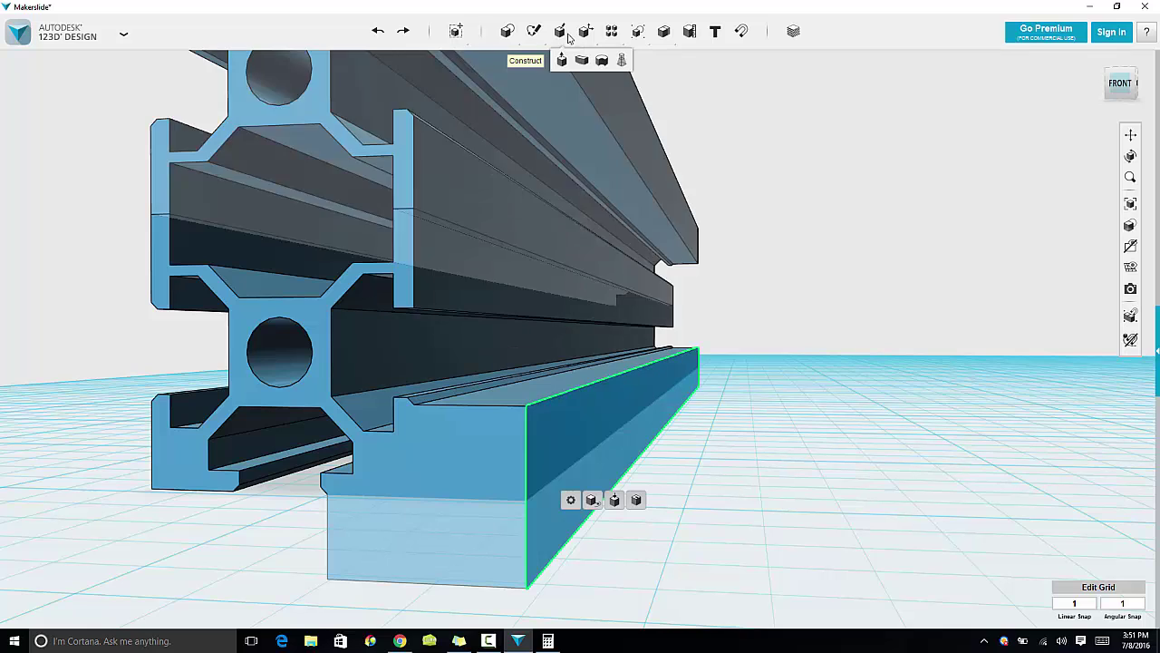
{"action": "left_click", "coordinate": [566, 58]}
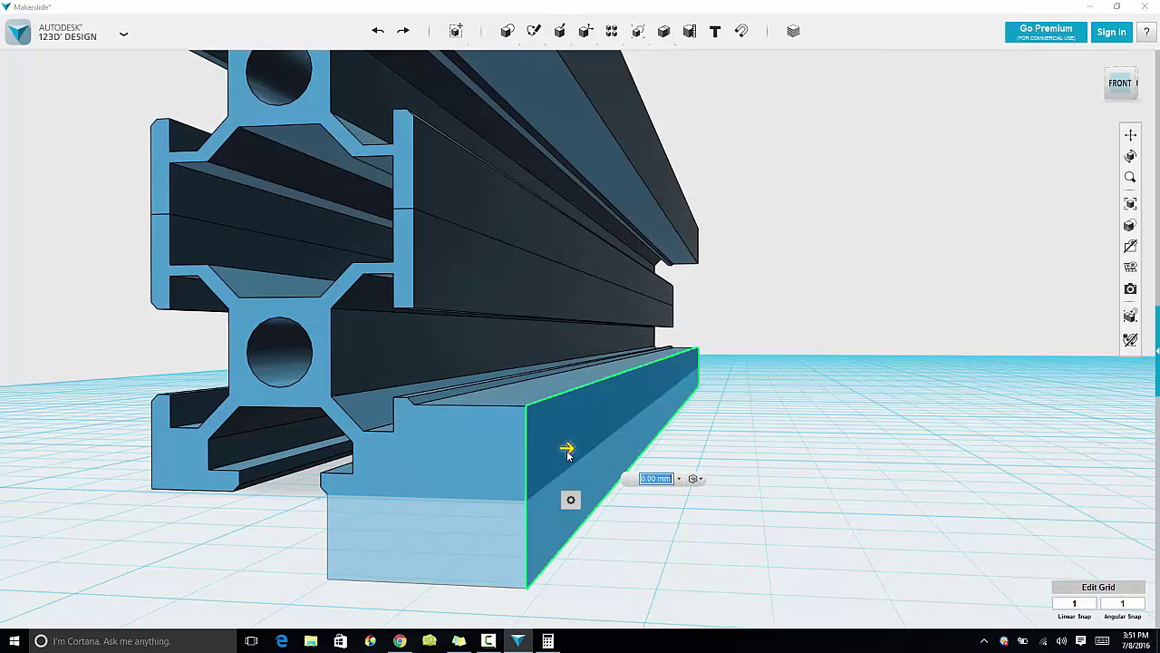
{"action": "left_click_drag", "start_coordinate": [566, 448], "coordinate": [467, 443]}
{"action": "key", "text": "Return"}
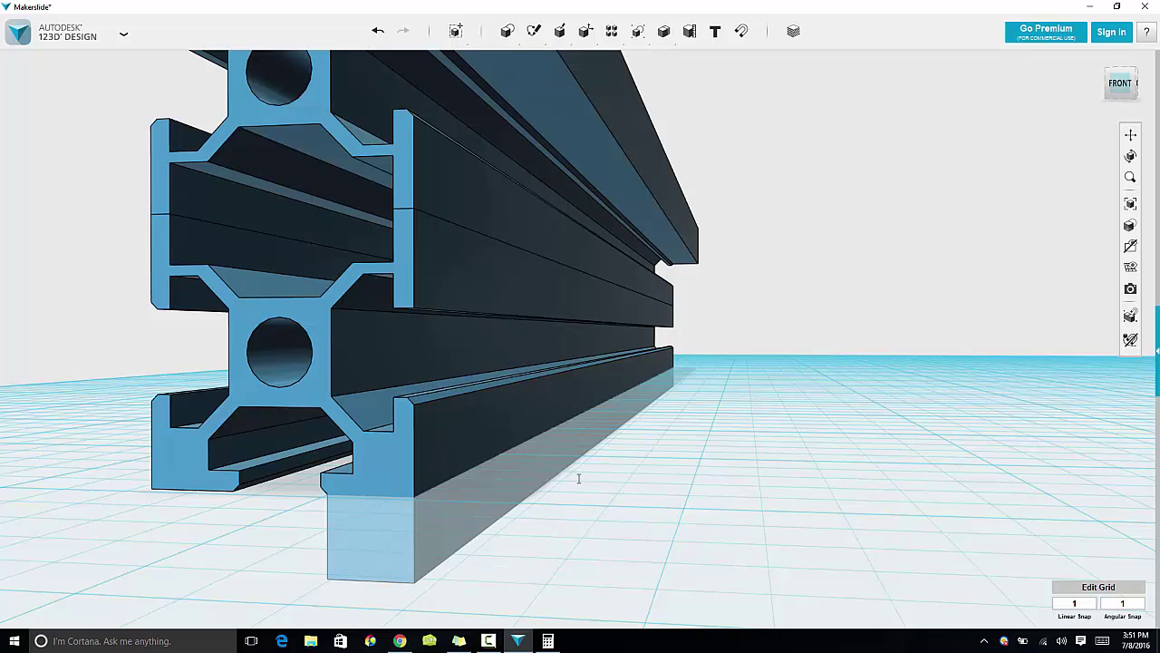
Delete the chamfer face on the upper lip of the trimmed lower rail block
{"action": "right_click_drag", "start_coordinate": [563, 451], "coordinate": [564, 446]}
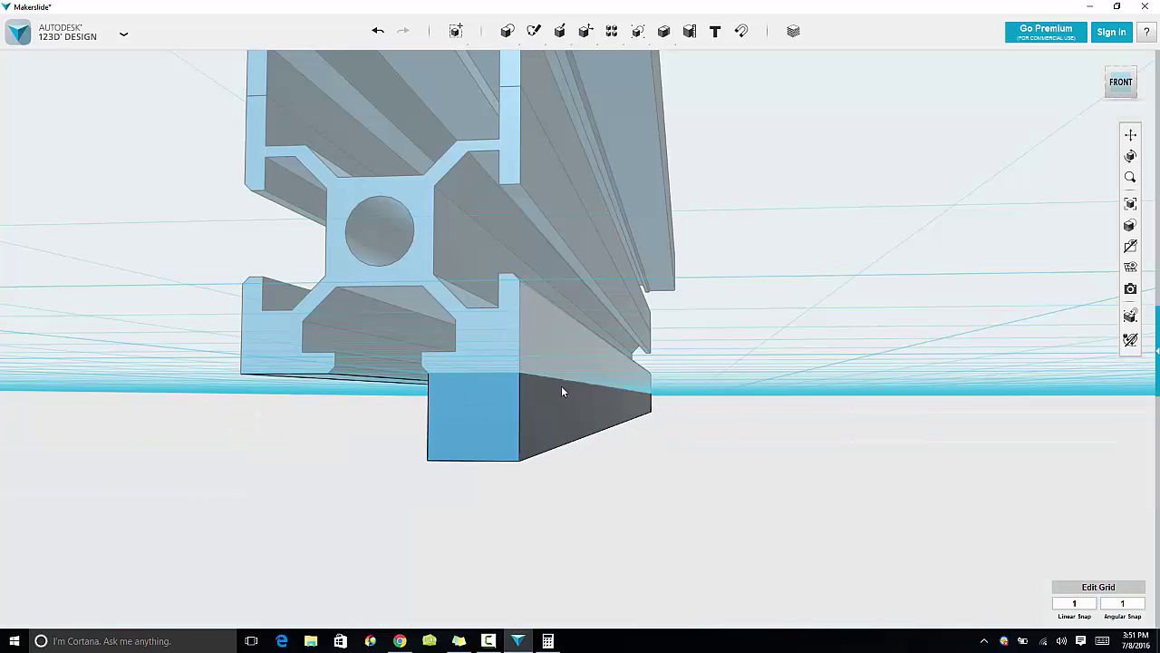
{"action": "right_click_drag", "start_coordinate": [562, 388], "coordinate": [561, 393]}
{"action": "left_click", "coordinate": [514, 468]}
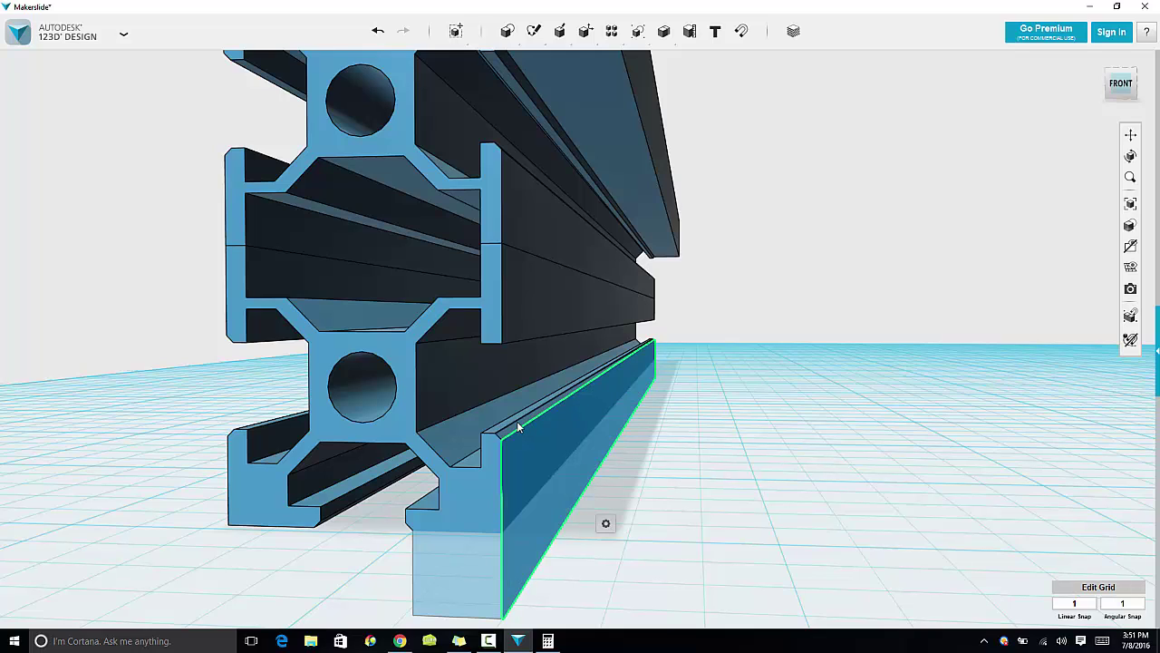
{"action": "left_click", "coordinate": [519, 428]}
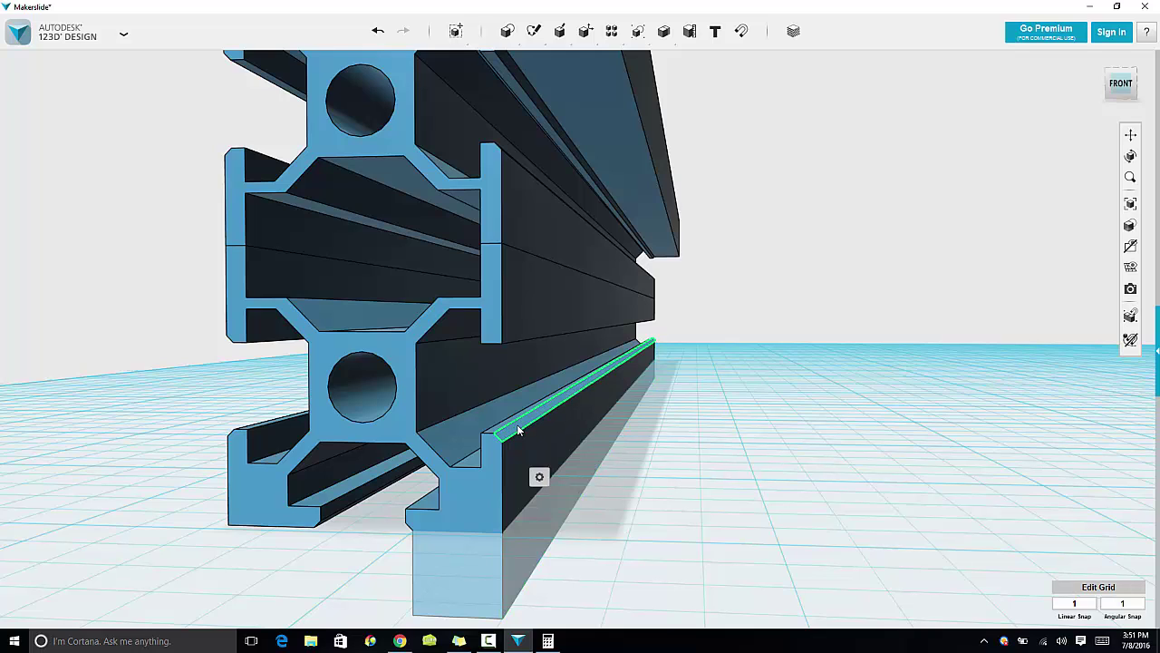
{"action": "left_click", "coordinate": [517, 426]}
Extrude the lower lip's top face 6.2 mm up to the central wall, closing the lower rail-side slot
{"action": "mouse_move", "coordinate": [559, 31]}
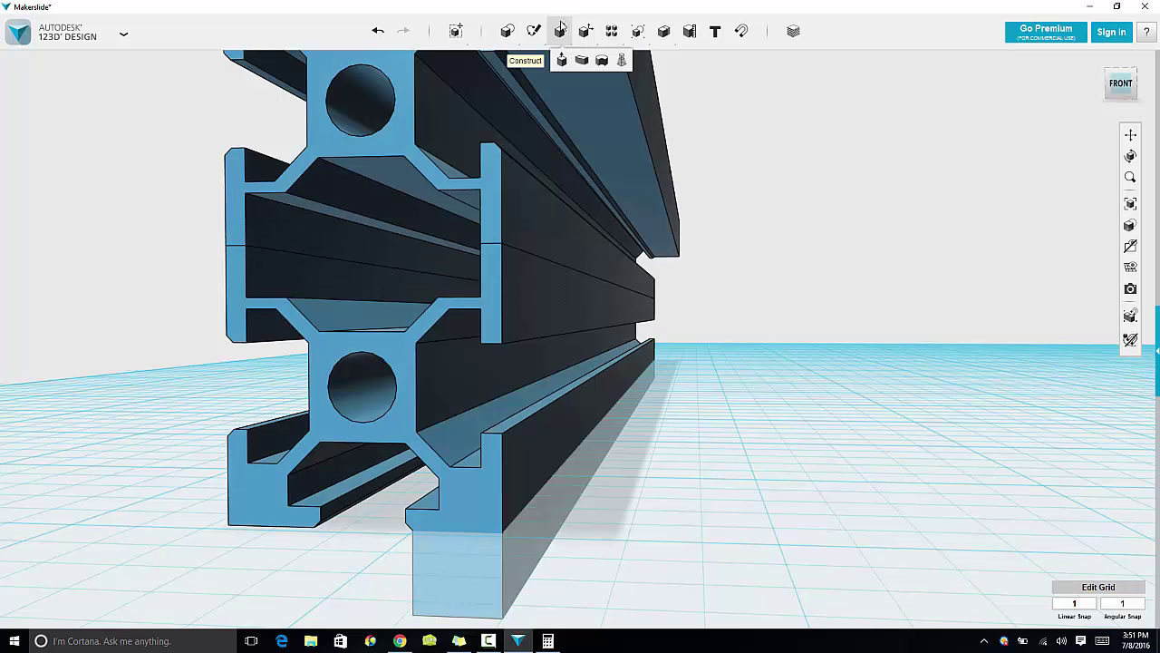
{"action": "left_click", "coordinate": [561, 60]}
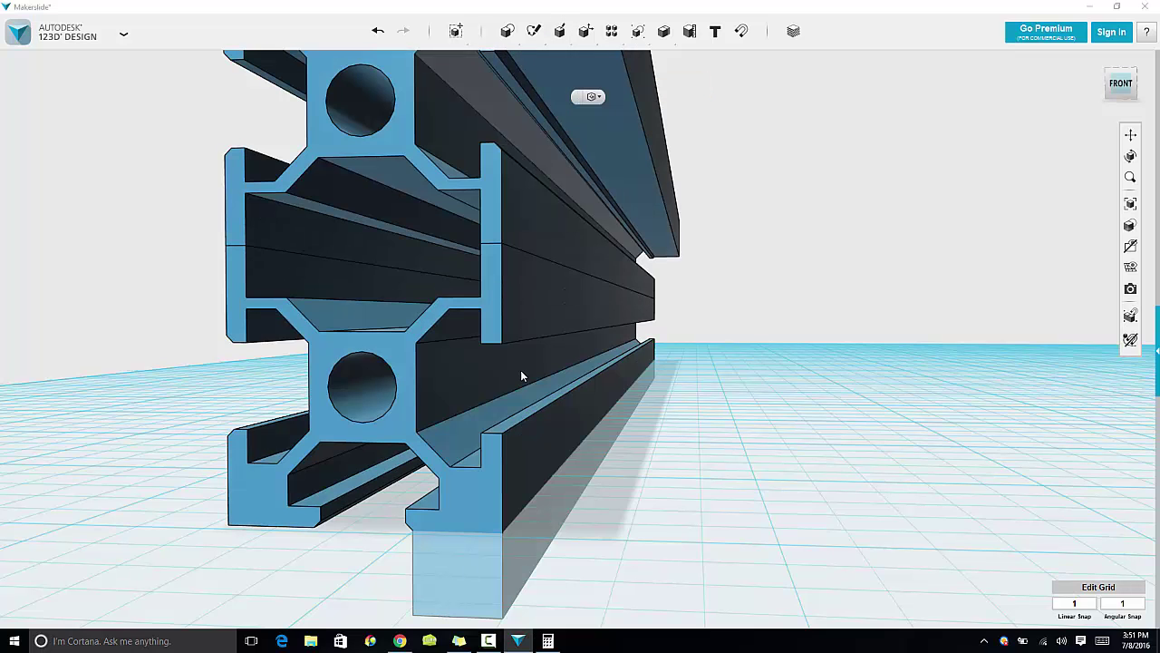
{"action": "left_click", "coordinate": [508, 423]}
{"action": "right_click_drag", "start_coordinate": [511, 397], "coordinate": [503, 329]}
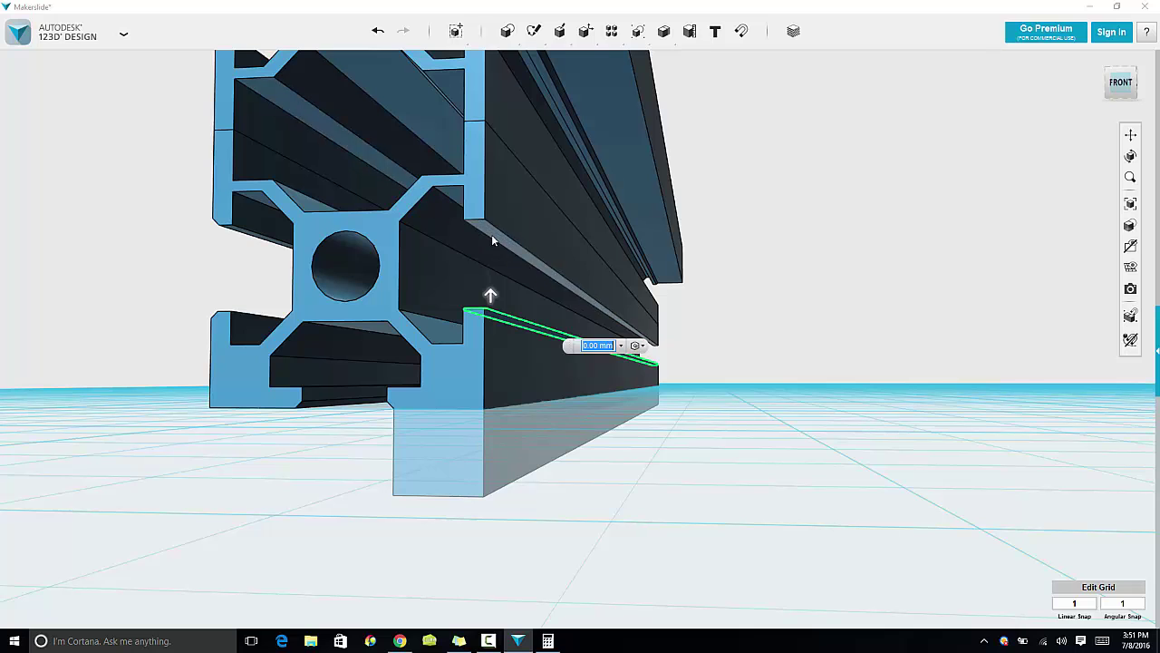
{"action": "type", "text": "6.2"}
{"action": "key", "text": "Return"}
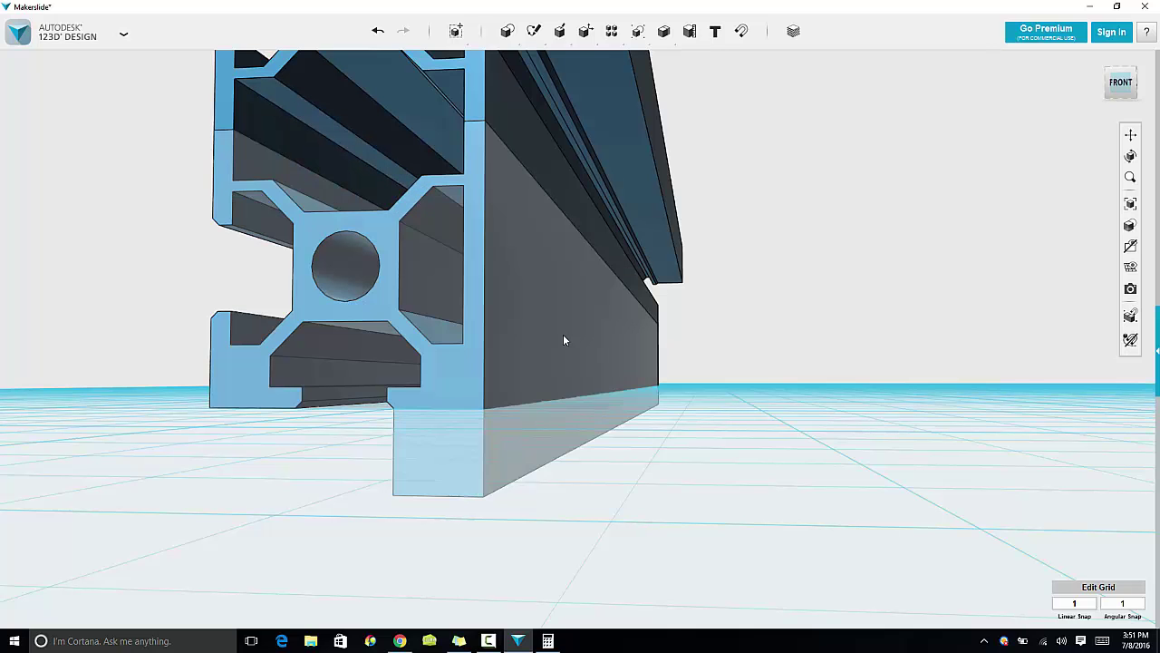
Merge the upper and lower profile solids into one body
{"action": "right_click_drag", "start_coordinate": [687, 441], "coordinate": [490, 293]}
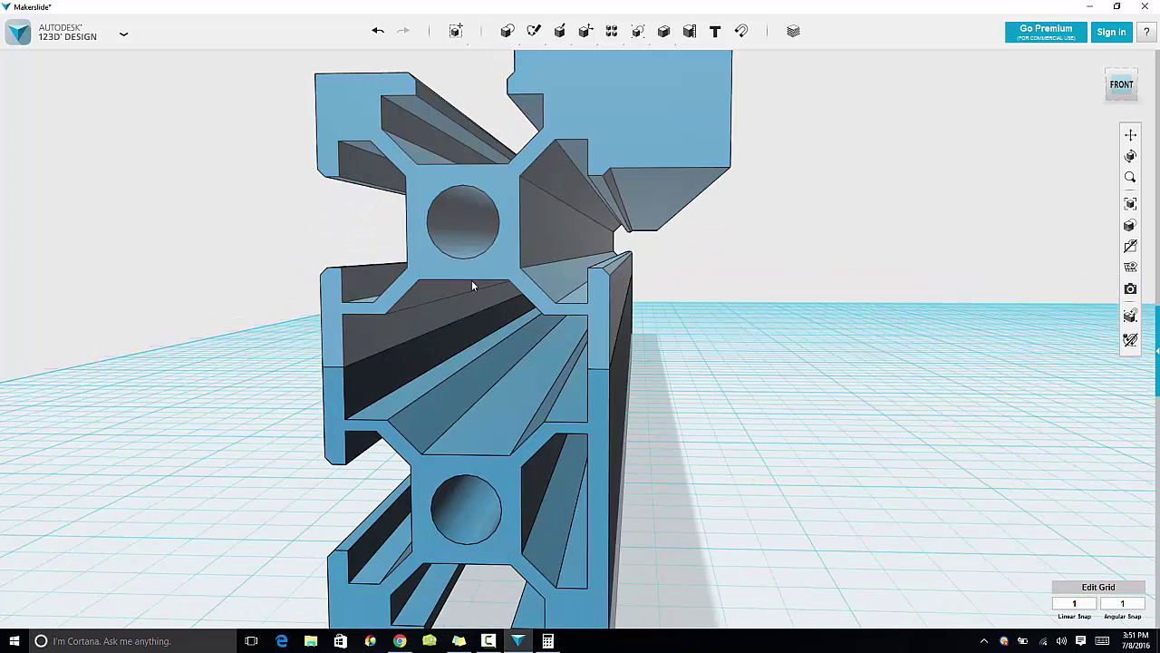
{"action": "left_click", "coordinate": [471, 280]}
{"action": "mouse_move", "coordinate": [638, 31]}
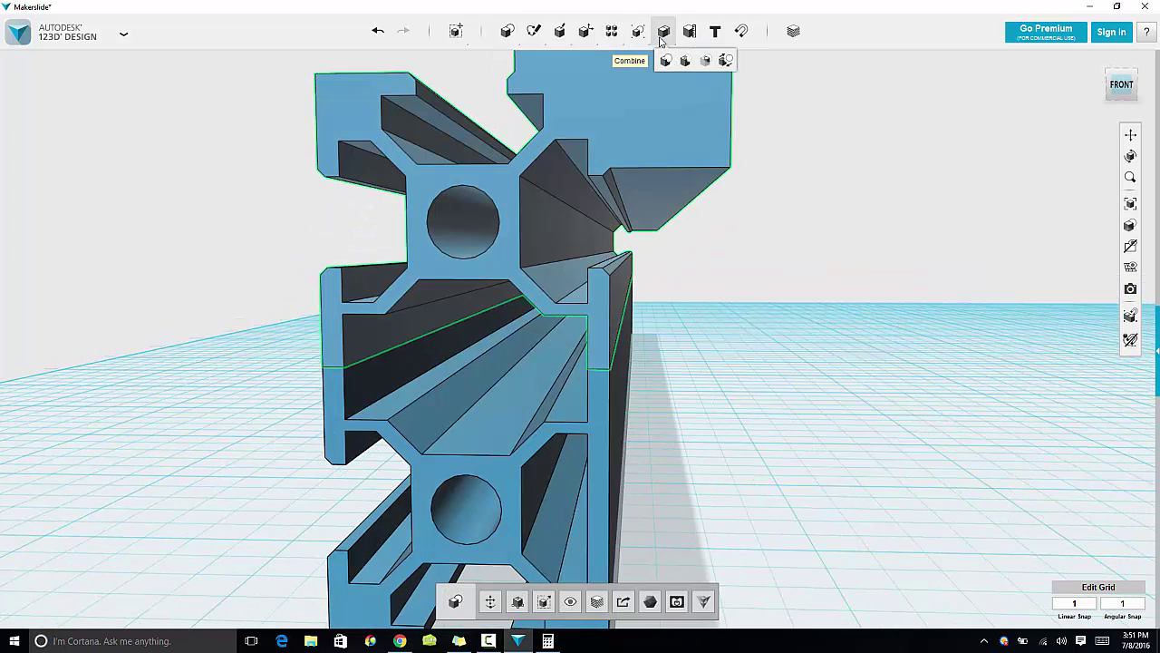
{"action": "left_click", "coordinate": [665, 60]}
{"action": "left_click", "coordinate": [509, 464]}
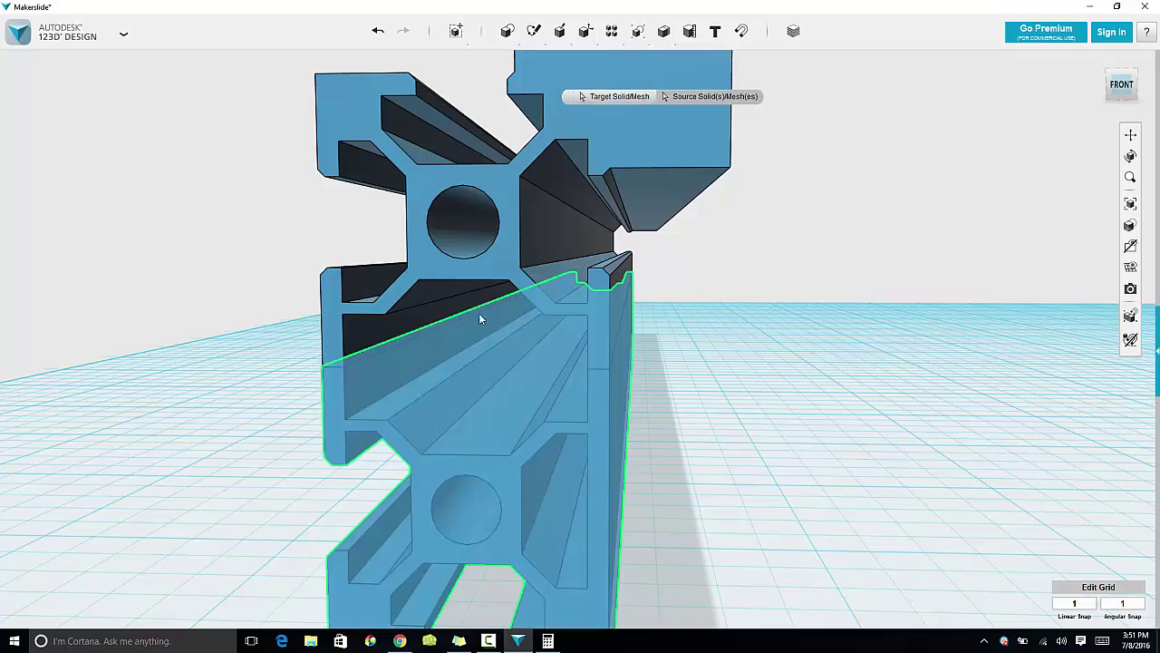
{"action": "left_click", "coordinate": [481, 269]}
{"action": "left_click", "coordinate": [697, 346]}
Extrude the underside of the lower rail block by -6 mm, level with the neighbouring flange
{"action": "right_click_drag", "start_coordinate": [813, 401], "coordinate": [664, 412]}
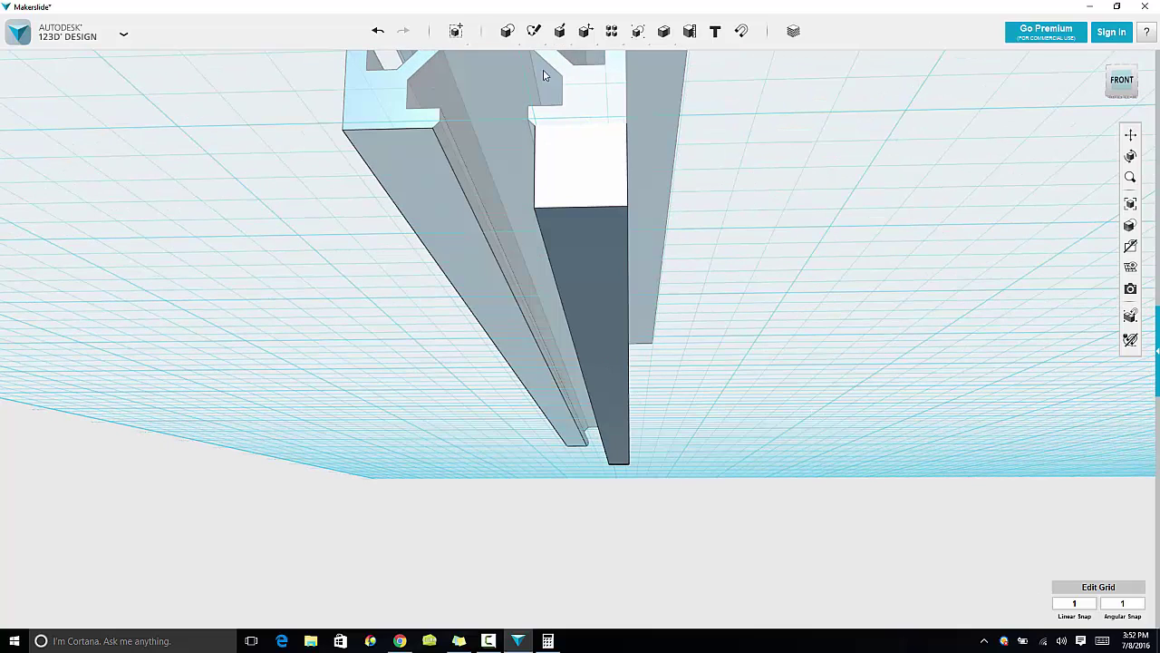
{"action": "mouse_move", "coordinate": [559, 32]}
{"action": "left_click", "coordinate": [563, 60]}
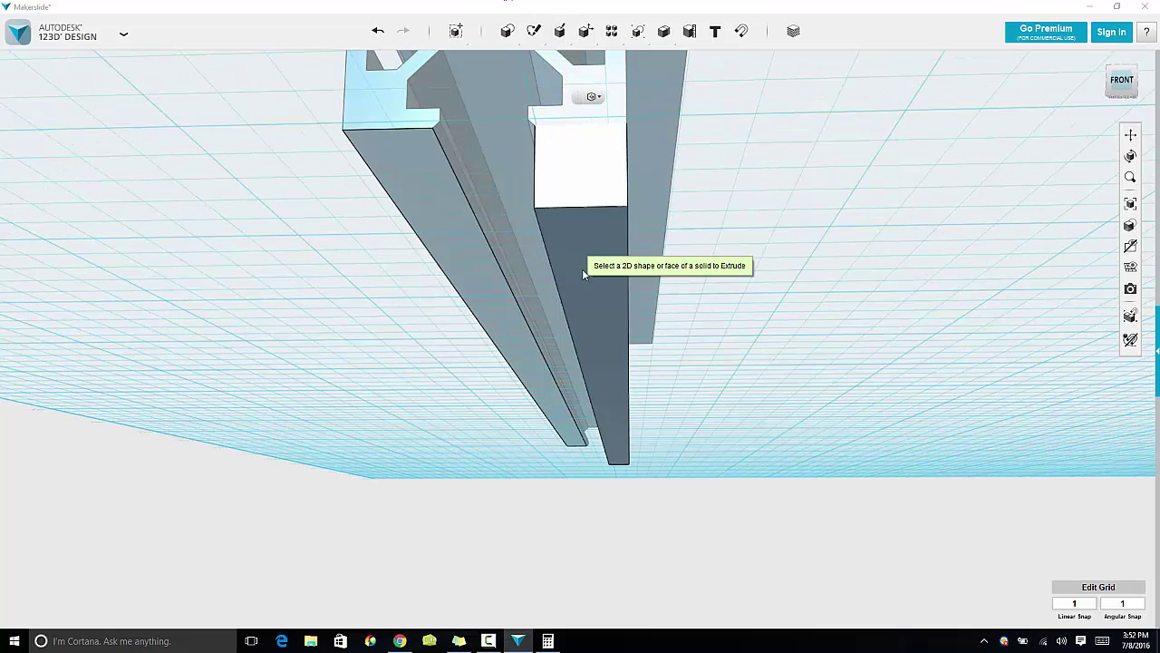
{"action": "left_click", "coordinate": [583, 270]}
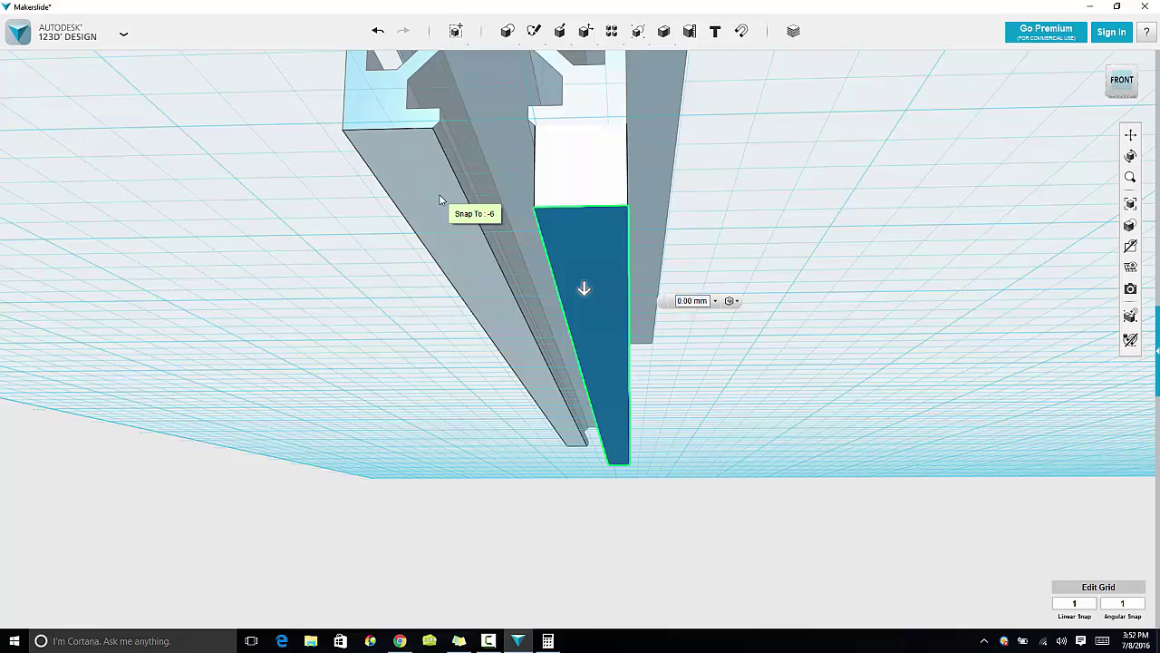
{"action": "type", "text": "-6"}
{"action": "key", "text": "Return"}
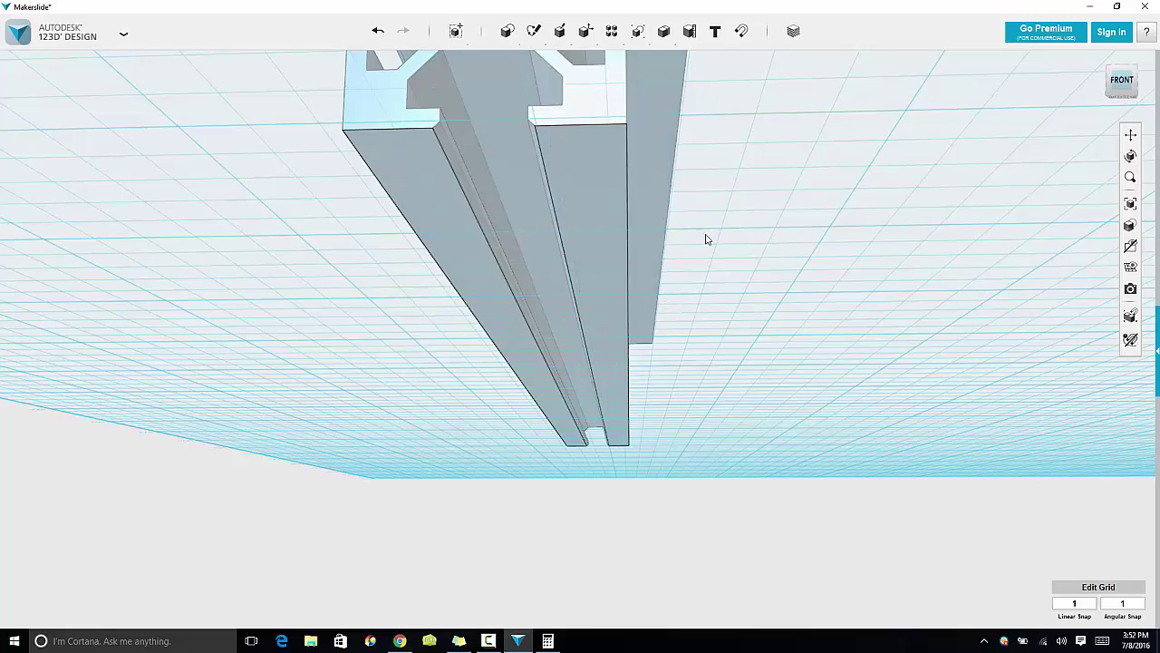
Extrude the top face of the upper rail block by -5 mm, level with the neighbouring flange
{"action": "mouse_move", "coordinate": [704, 238]}
{"action": "right_mouse_down"}
{"action": "mouse_move", "coordinate": [725, 243]}
{"action": "mouse_move", "coordinate": [716, 257]}
{"action": "right_mouse_up"}
{"action": "mouse_move", "coordinate": [559, 31]}
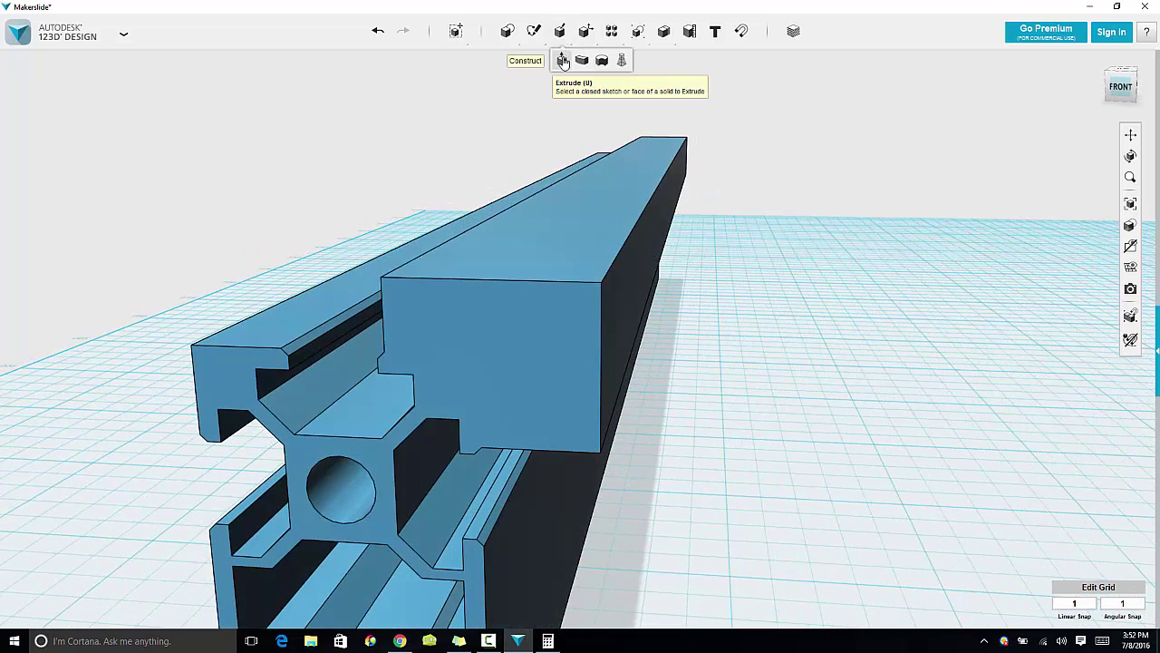
{"action": "left_click", "coordinate": [560, 57]}
{"action": "left_click", "coordinate": [554, 250]}
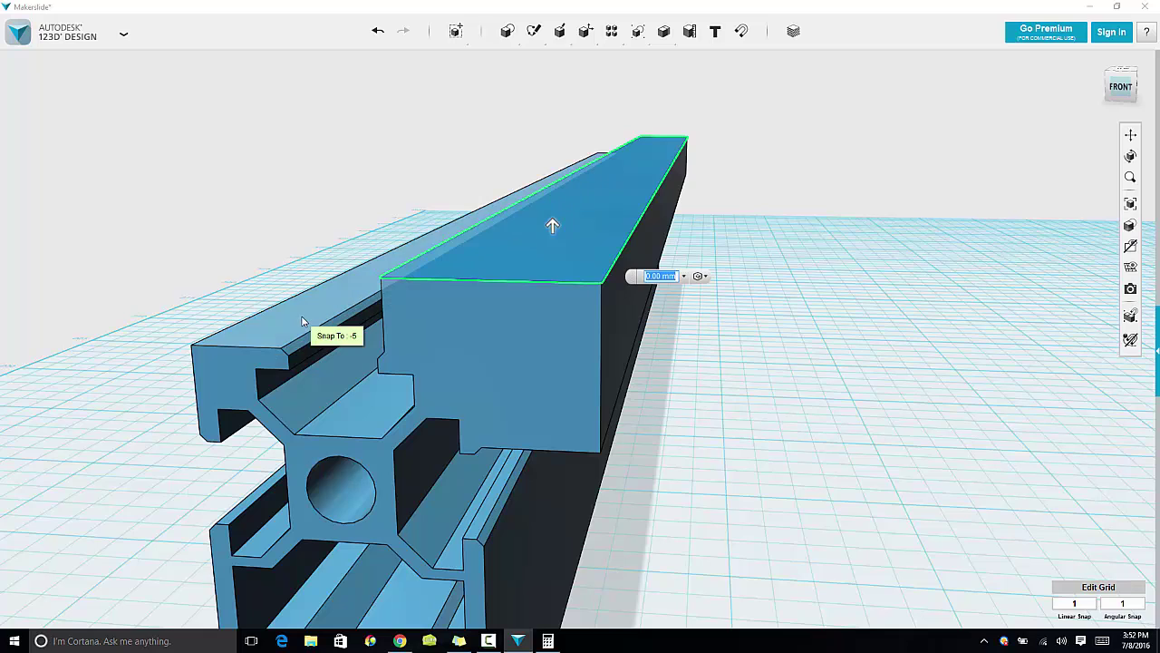
{"action": "type", "text": "-5"}
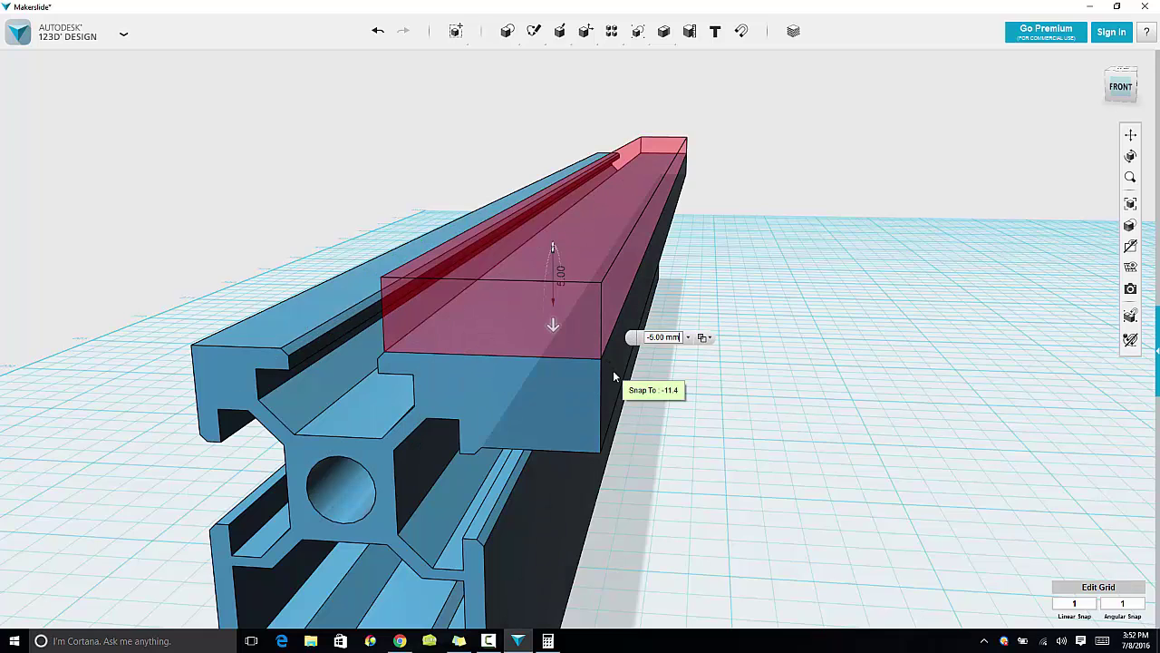
{"action": "right_click_drag", "start_coordinate": [699, 405], "coordinate": [697, 399]}
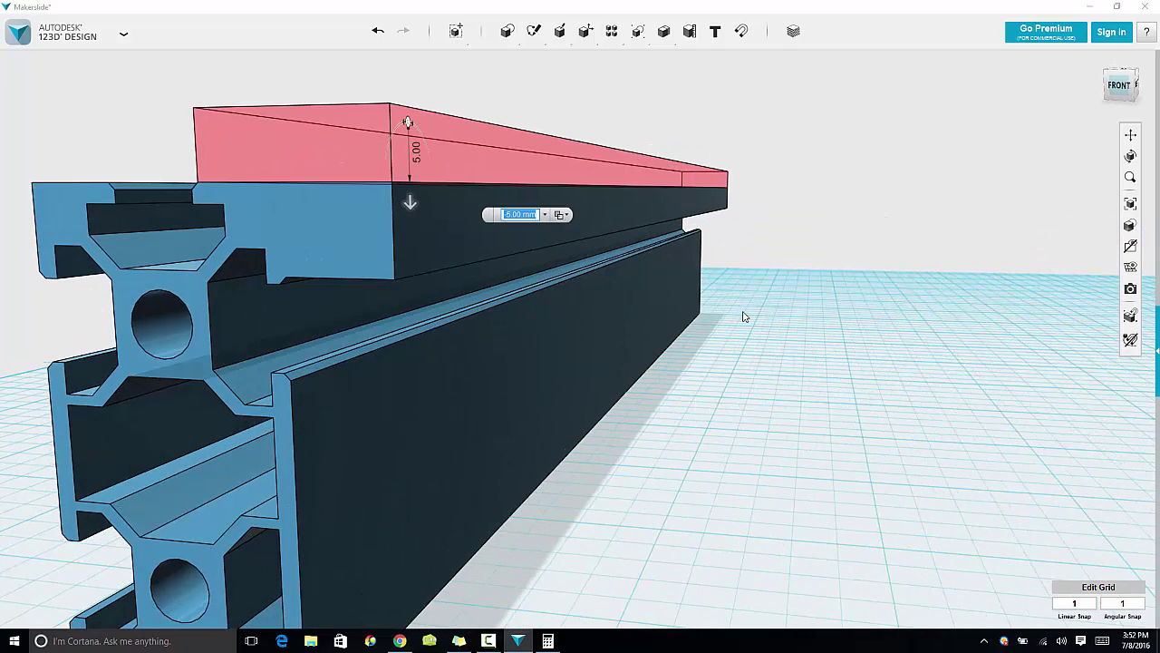
{"action": "key", "text": "Return"}
Extrude the upper rail block's outer side face by -8 mm, flush with the central rail-side wall
{"action": "mouse_move", "coordinate": [559, 30]}
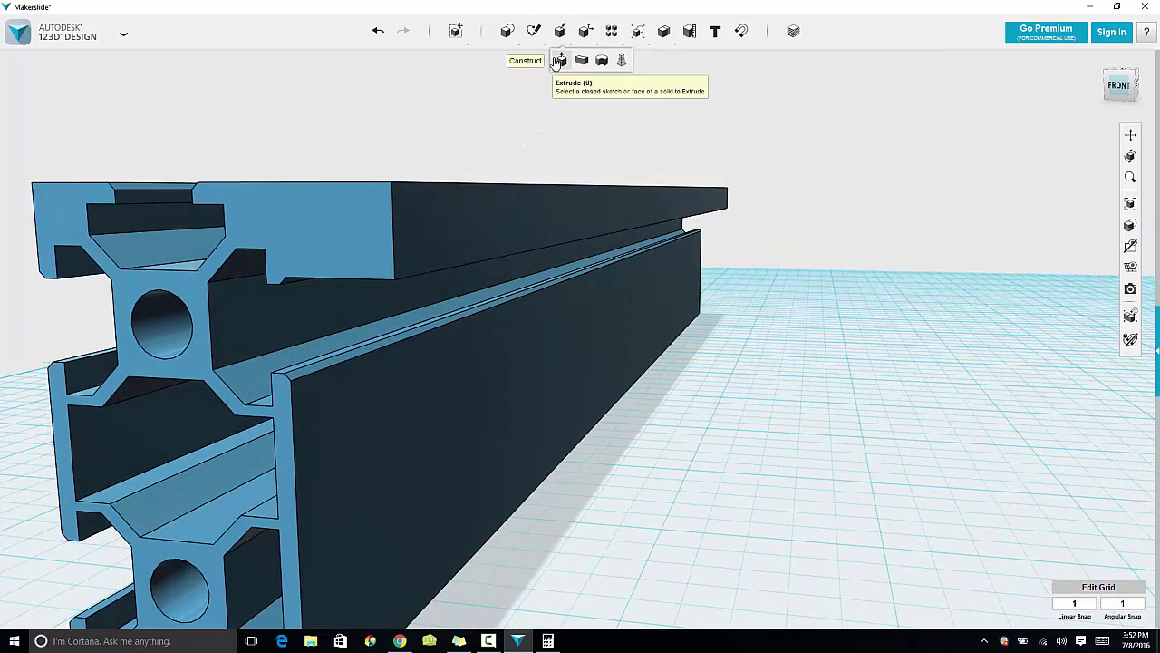
{"action": "left_click", "coordinate": [559, 57]}
{"action": "left_click", "coordinate": [454, 231]}
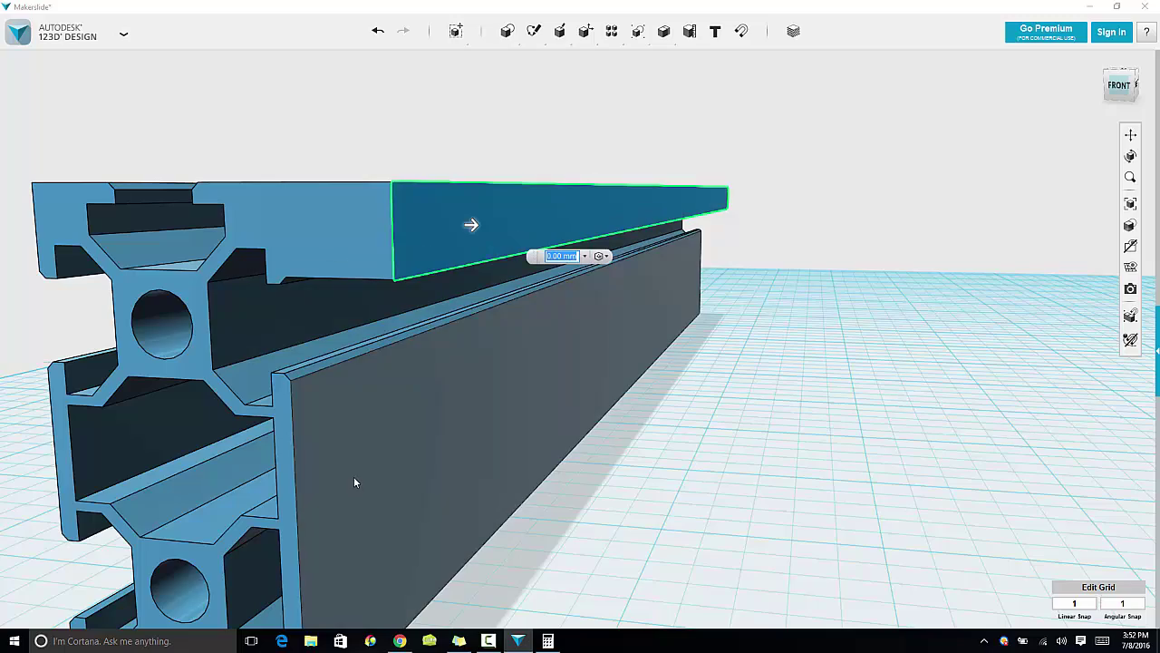
{"action": "type", "text": "-8"}
{"action": "key", "text": "Return"}
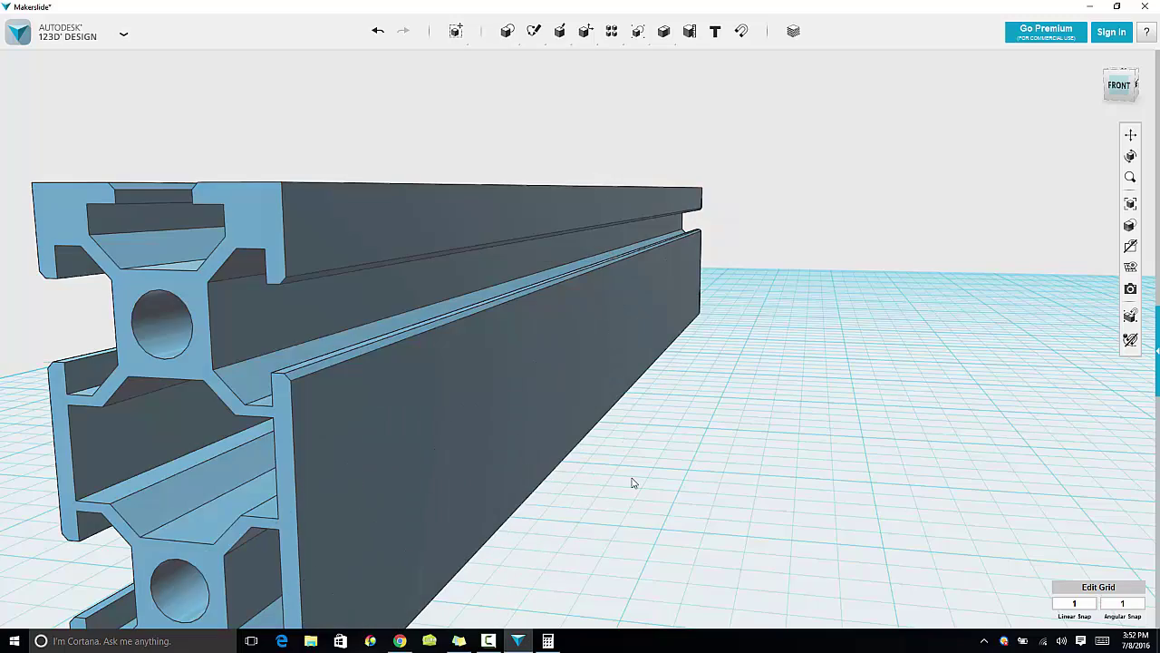
Switch to the browser and check the trimmed profile against the dimensioned MakerSlide drawing
{"action": "right_click_drag", "start_coordinate": [653, 484], "coordinate": [665, 477]}
{"action": "left_click", "coordinate": [399, 641]}
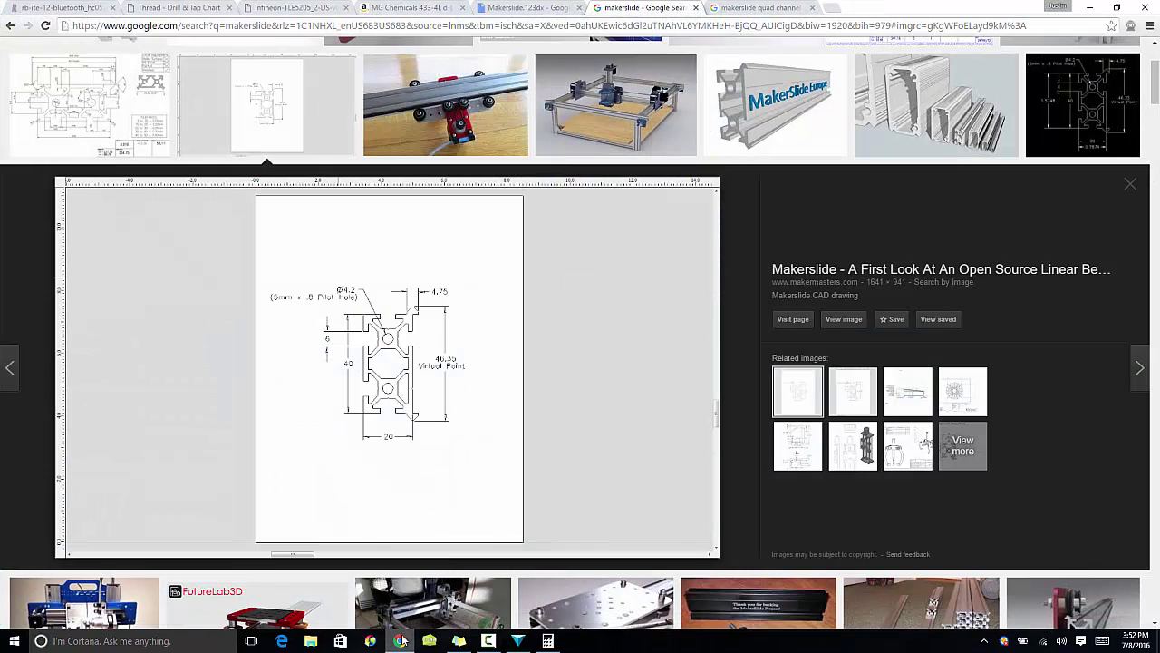
Switch to 123D Design and show the hidden sketches of the MakerSlide profile
{"action": "left_click", "coordinate": [400, 641]}
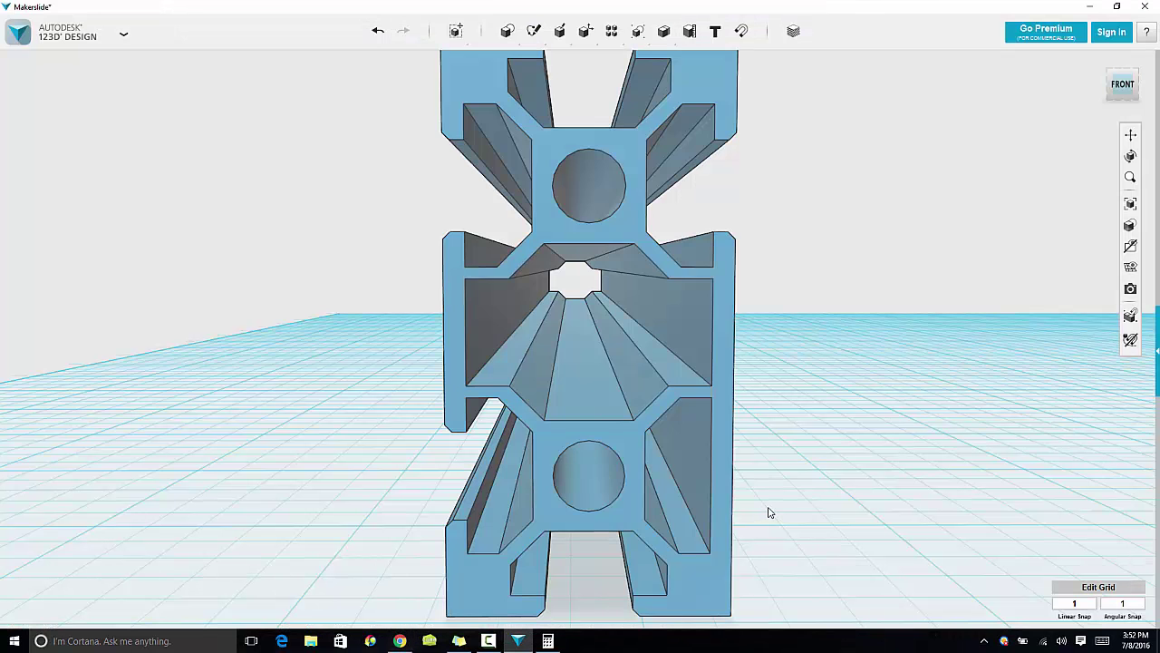
{"action": "mouse_move", "coordinate": [1132, 255]}
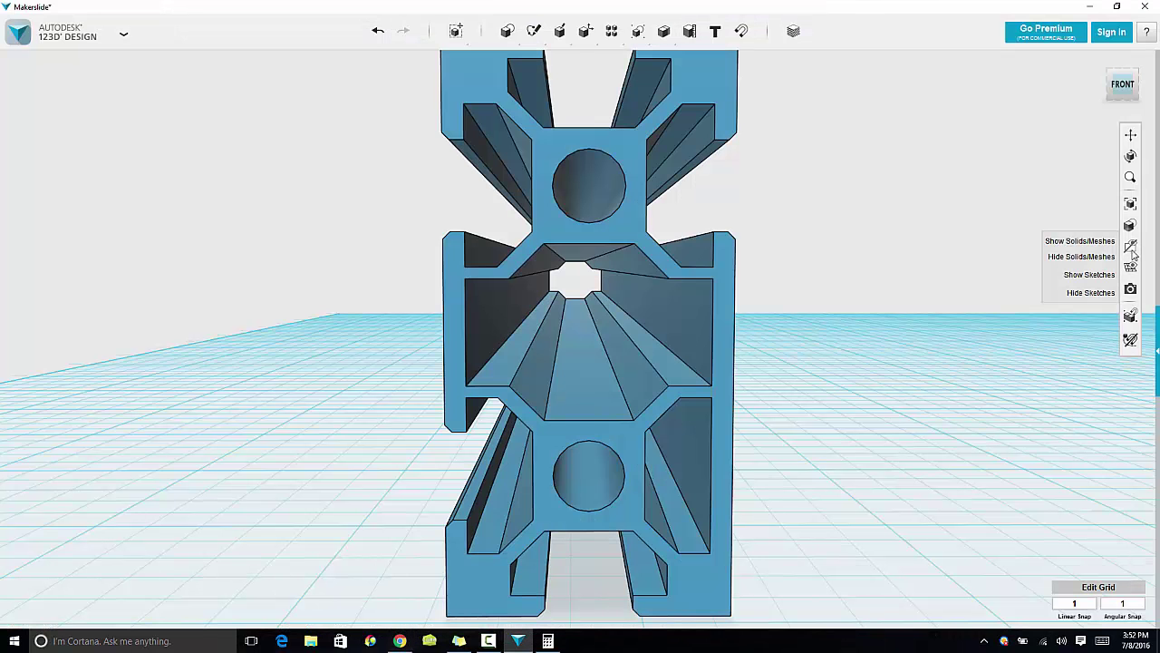
{"action": "left_click", "coordinate": [1091, 274]}
{"action": "right_click_drag", "start_coordinate": [899, 443], "coordinate": [899, 436]}
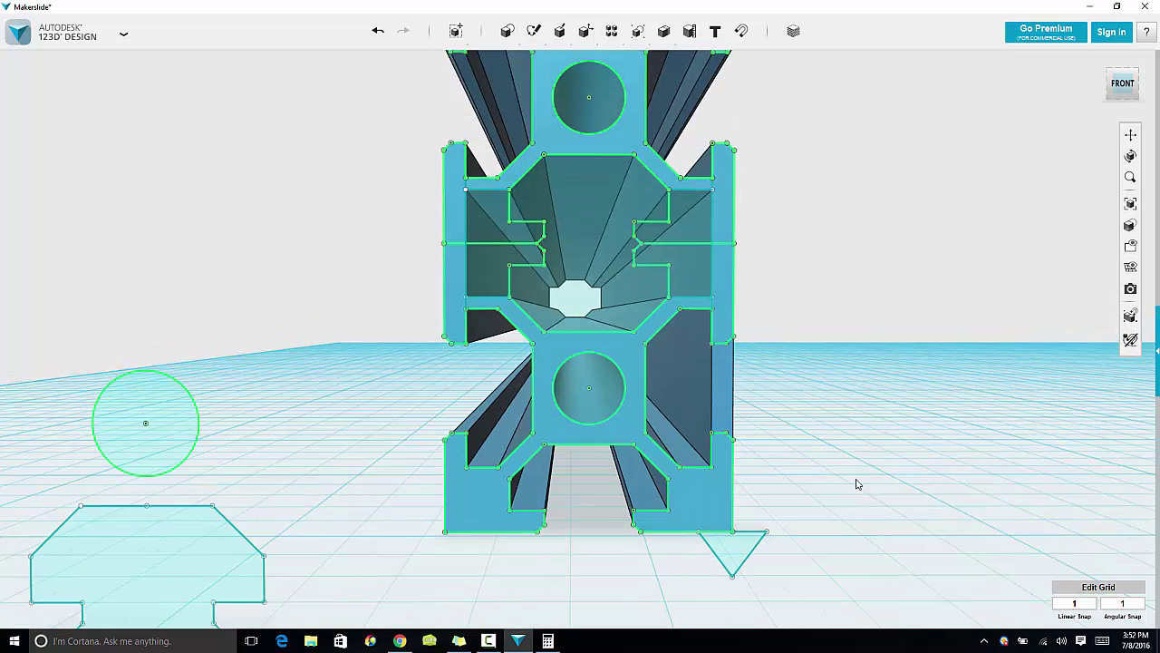
Extrude the triangle sketch at the profile's lower outer corner by -250 mm to the rail's far end
{"action": "left_click", "coordinate": [733, 564]}
{"action": "right_click_drag", "start_coordinate": [809, 556], "coordinate": [801, 556]}
{"action": "mouse_move", "coordinate": [761, 536]}
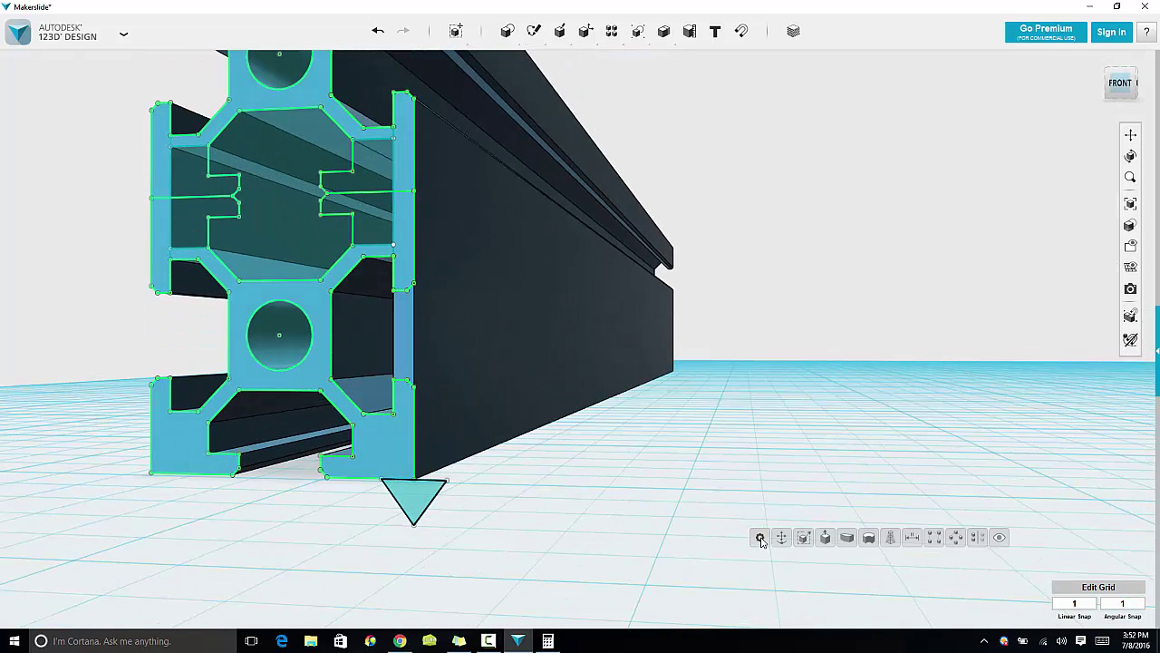
{"action": "left_click", "coordinate": [826, 539]}
{"action": "right_click_drag", "start_coordinate": [785, 464], "coordinate": [614, 456]}
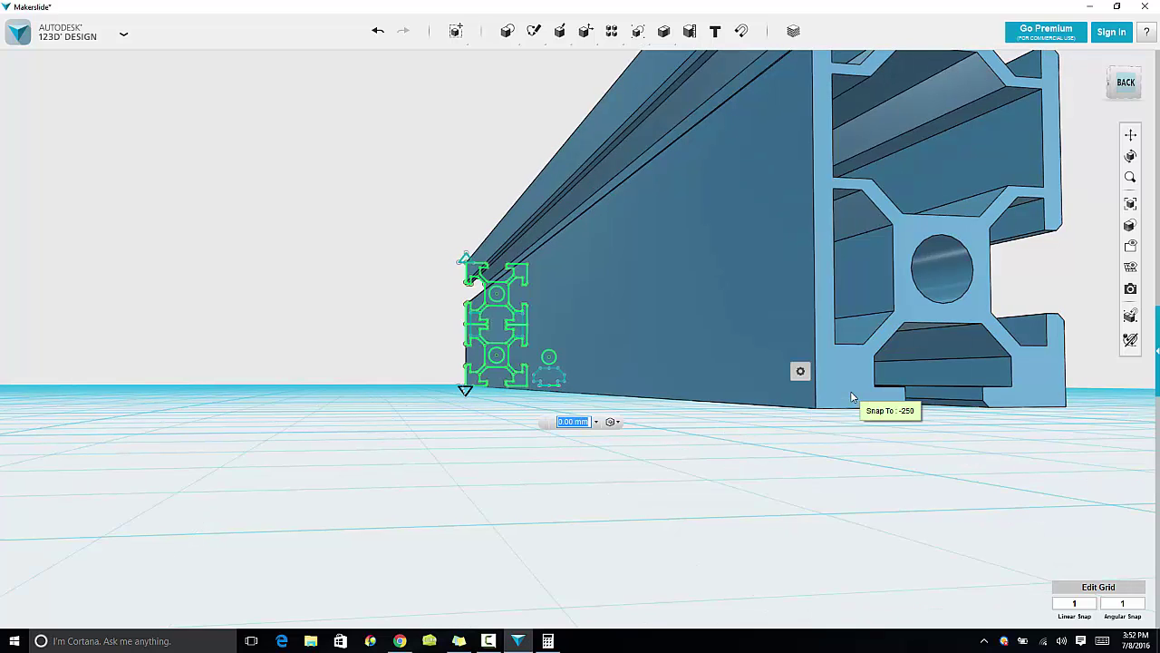
{"action": "left_click", "coordinate": [852, 396]}
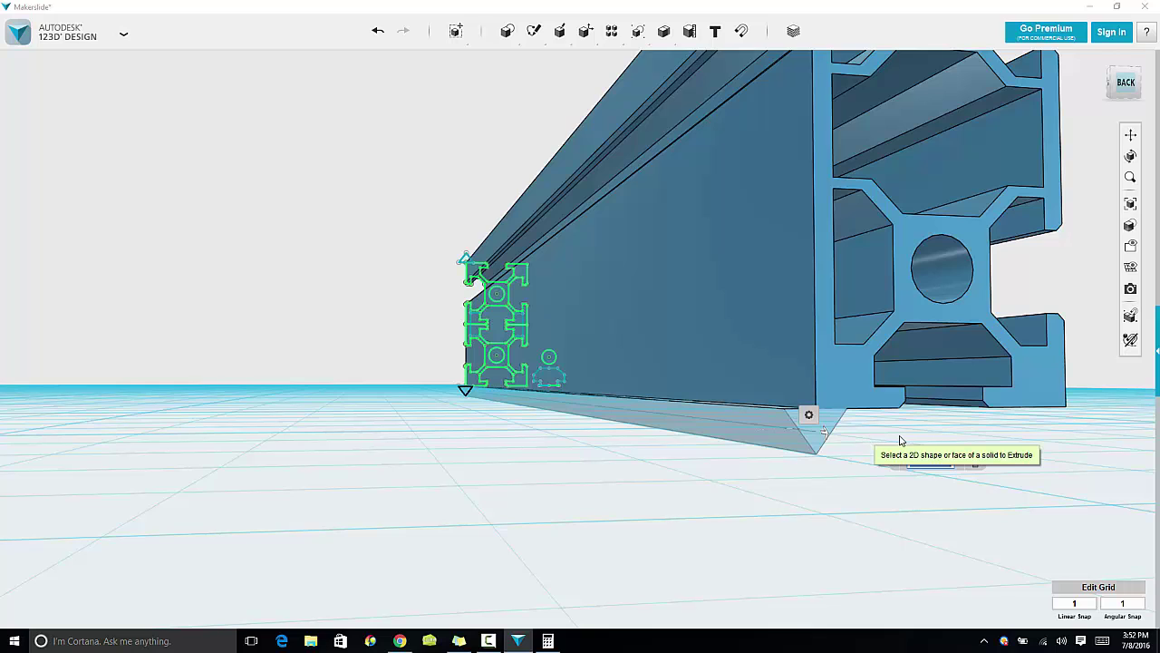
Extrude the triangle sketch at the profile's upper outer corner by -250 mm to the rail's far end
{"action": "right_click_drag", "start_coordinate": [888, 453], "coordinate": [661, 354]}
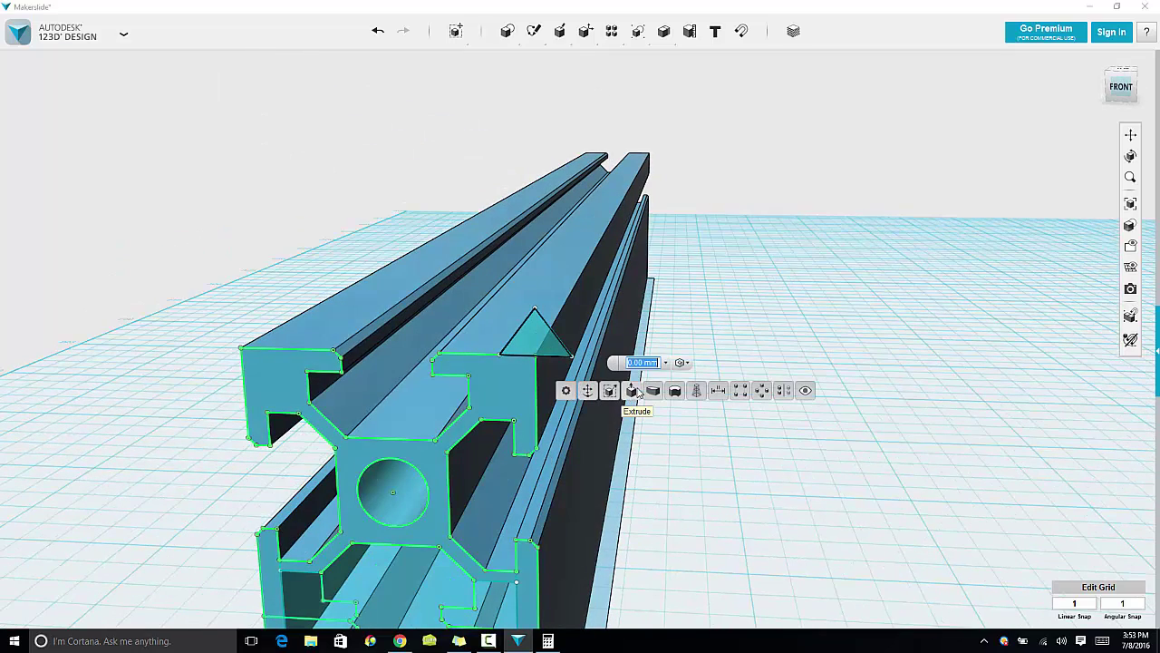
{"action": "right_click_drag", "start_coordinate": [728, 306], "coordinate": [758, 346]}
{"action": "left_click", "coordinate": [912, 365]}
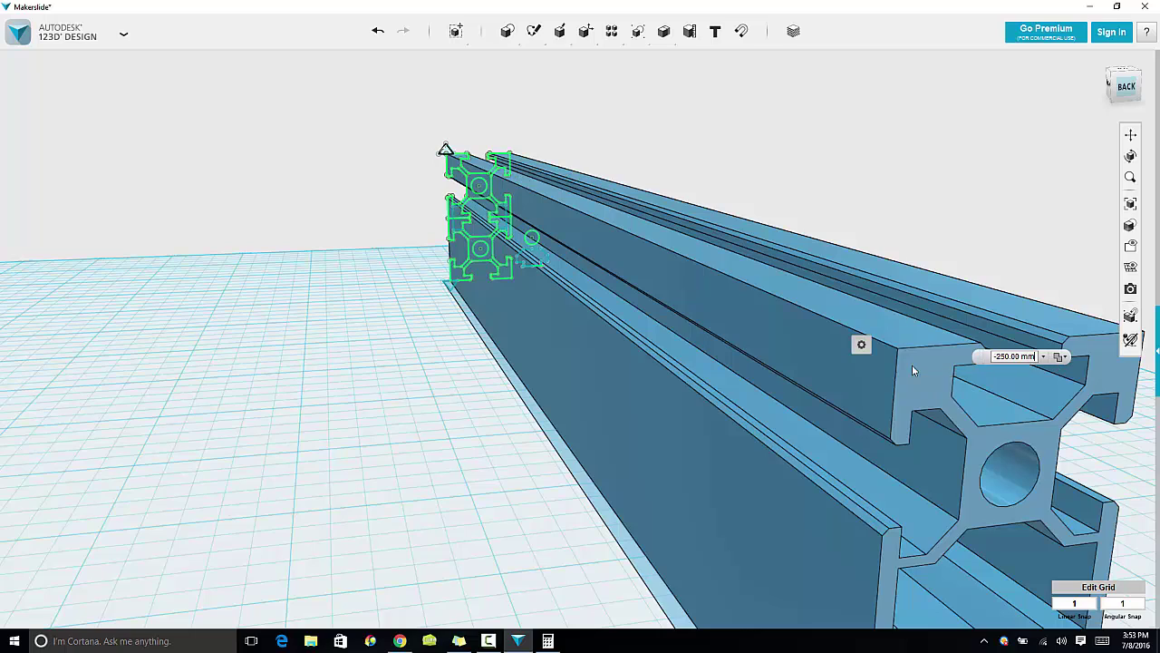
{"action": "mouse_move", "coordinate": [862, 345]}
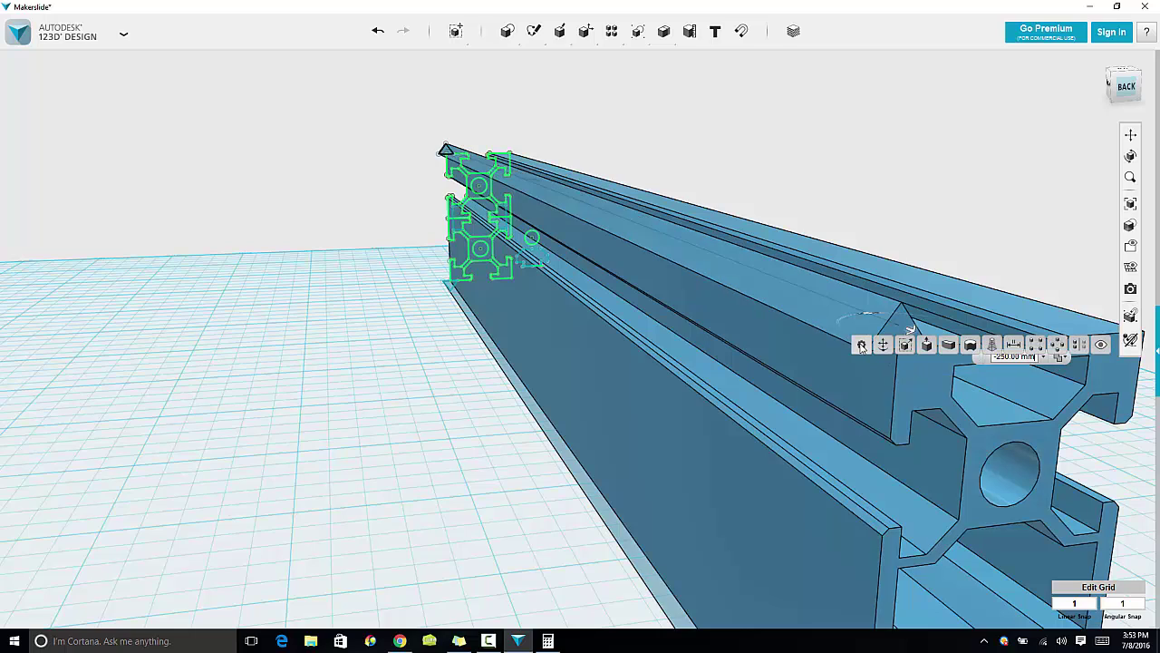
{"action": "key", "text": "Return"}
Hide all sketches so that only the solid rail is displayed
{"action": "right_click_drag", "start_coordinate": [902, 350], "coordinate": [726, 337]}
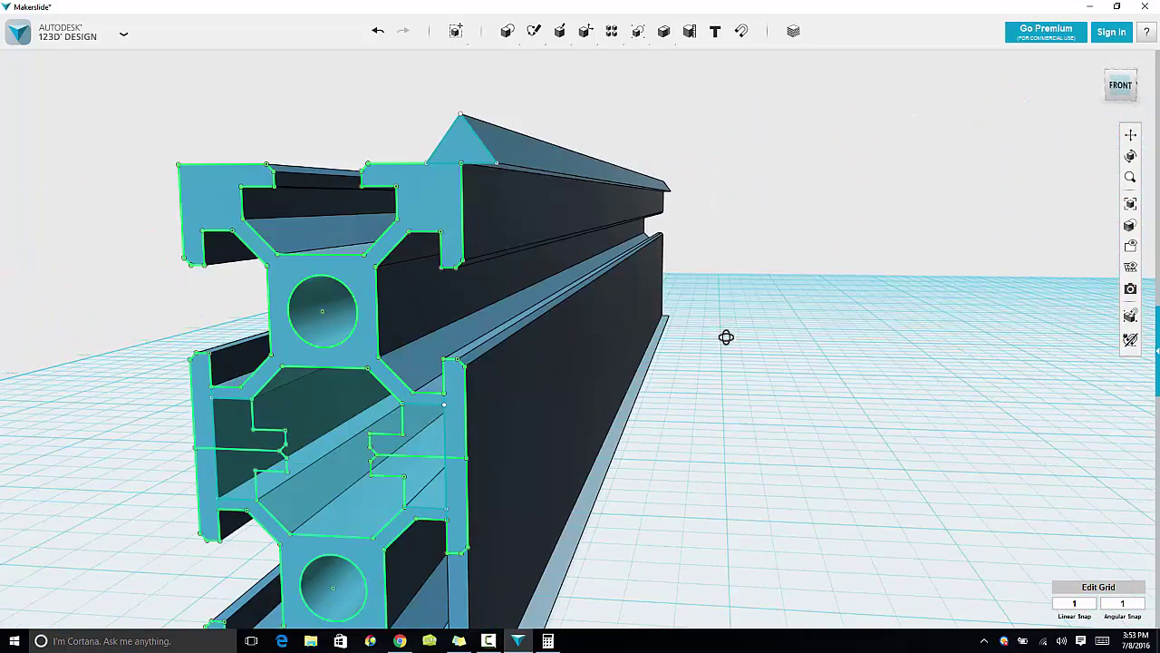
{"action": "left_click", "coordinate": [1130, 267]}
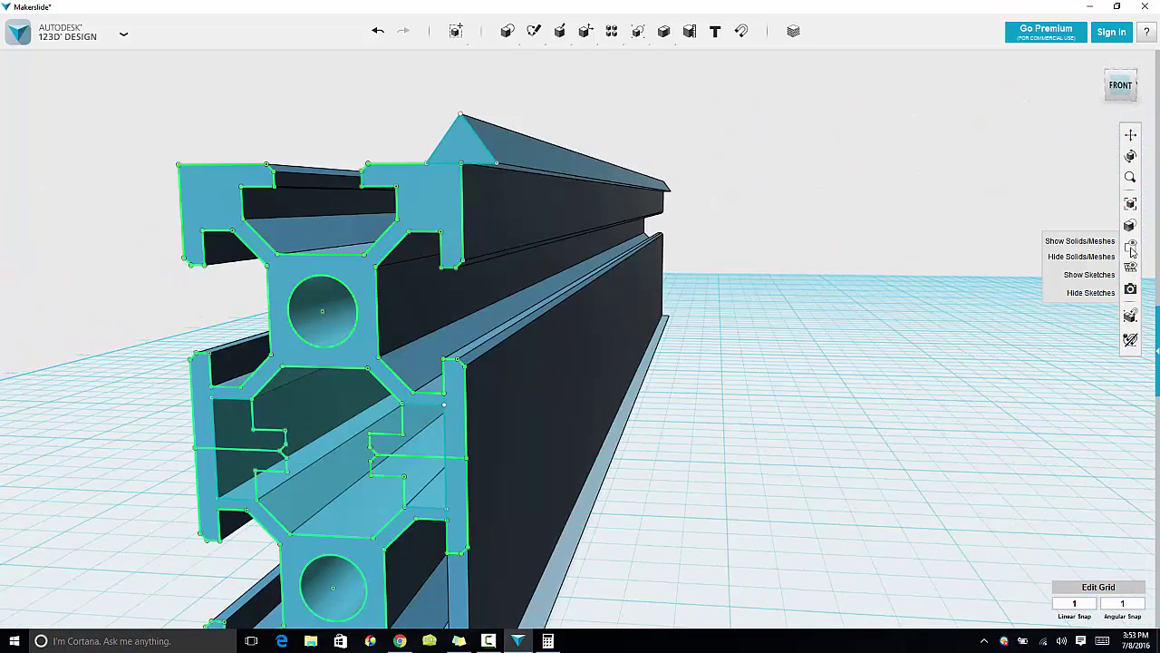
{"action": "left_click", "coordinate": [1090, 292]}
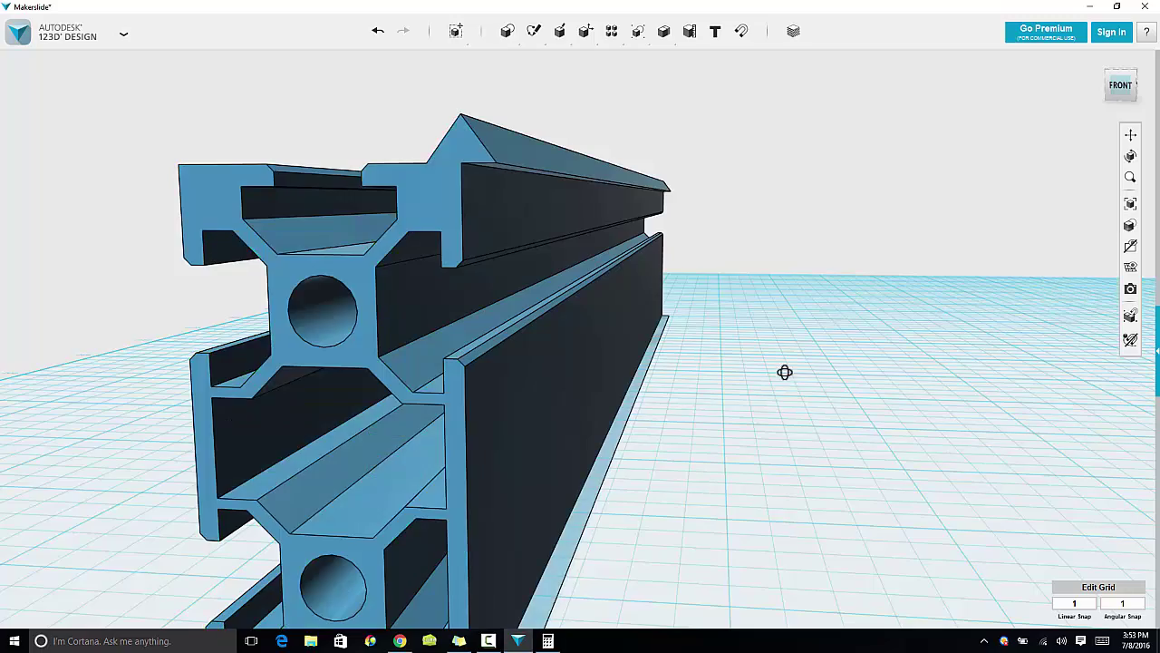
{"action": "right_click_drag", "start_coordinate": [785, 371], "coordinate": [793, 365]}
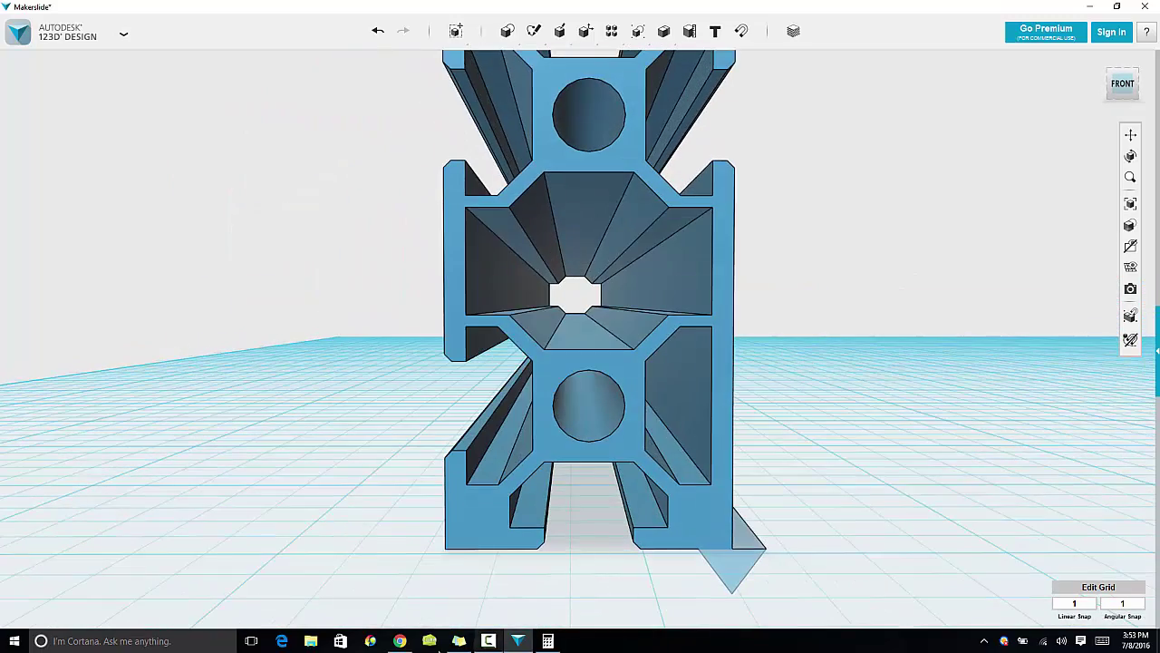
Compare the model's V-shaped rail corners with the MakerSlide reference drawing in Chrome
{"action": "left_click", "coordinate": [400, 641]}
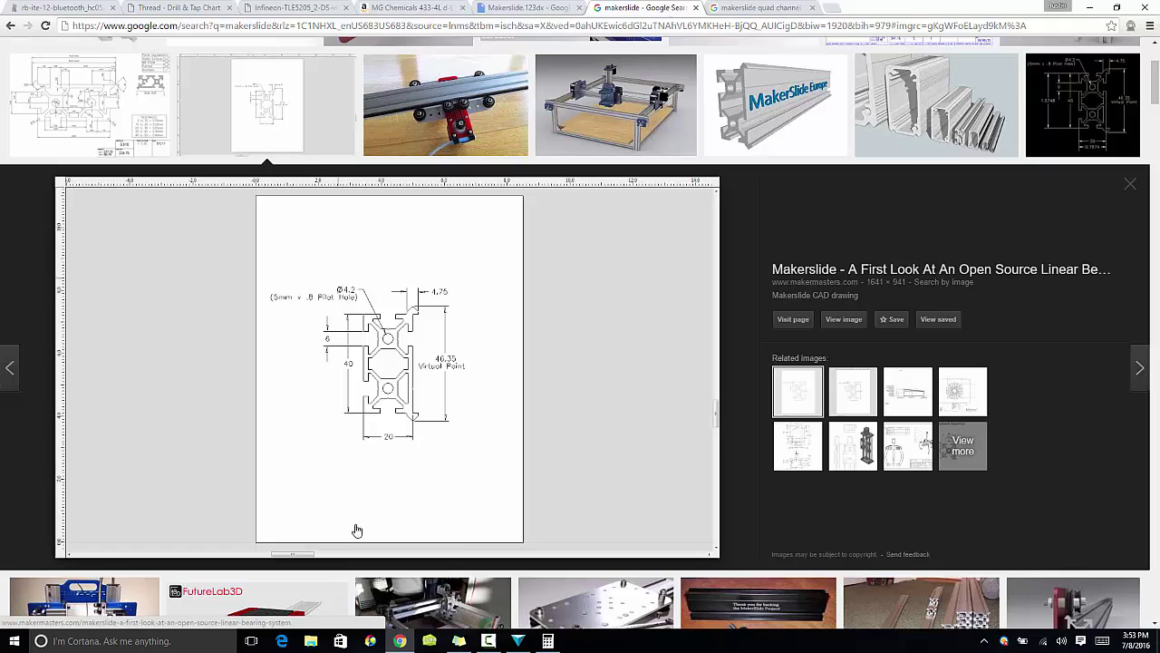
{"action": "left_click", "coordinate": [400, 641]}
{"action": "right_click_drag", "start_coordinate": [477, 407], "coordinate": [496, 489]}
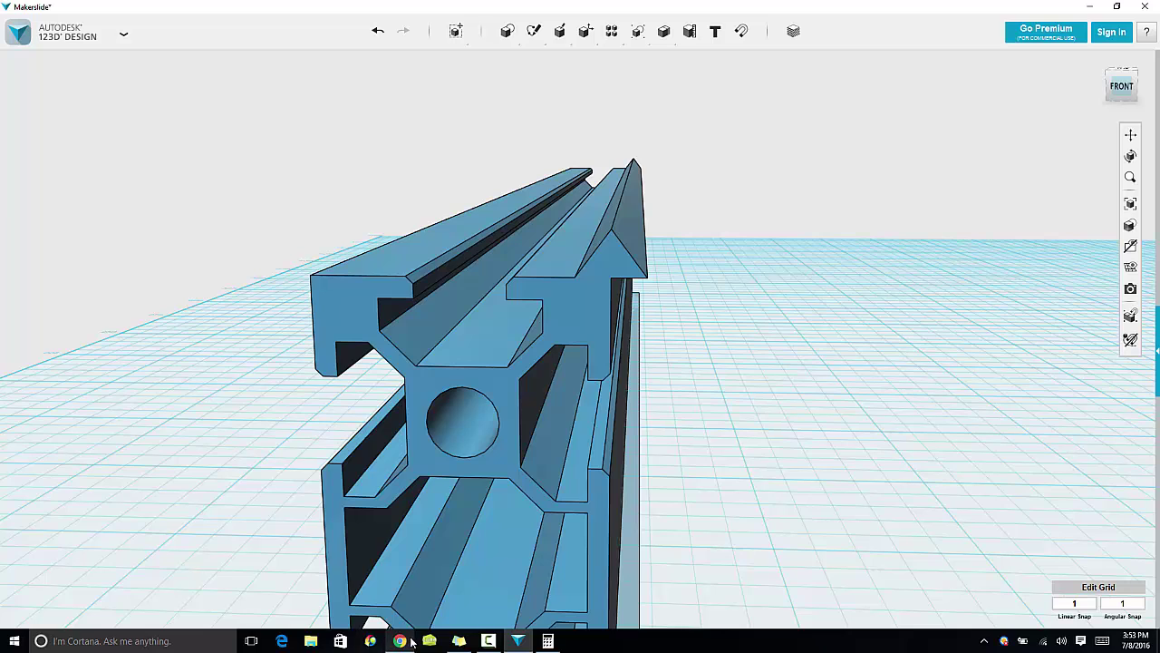
{"action": "left_click", "coordinate": [400, 641]}
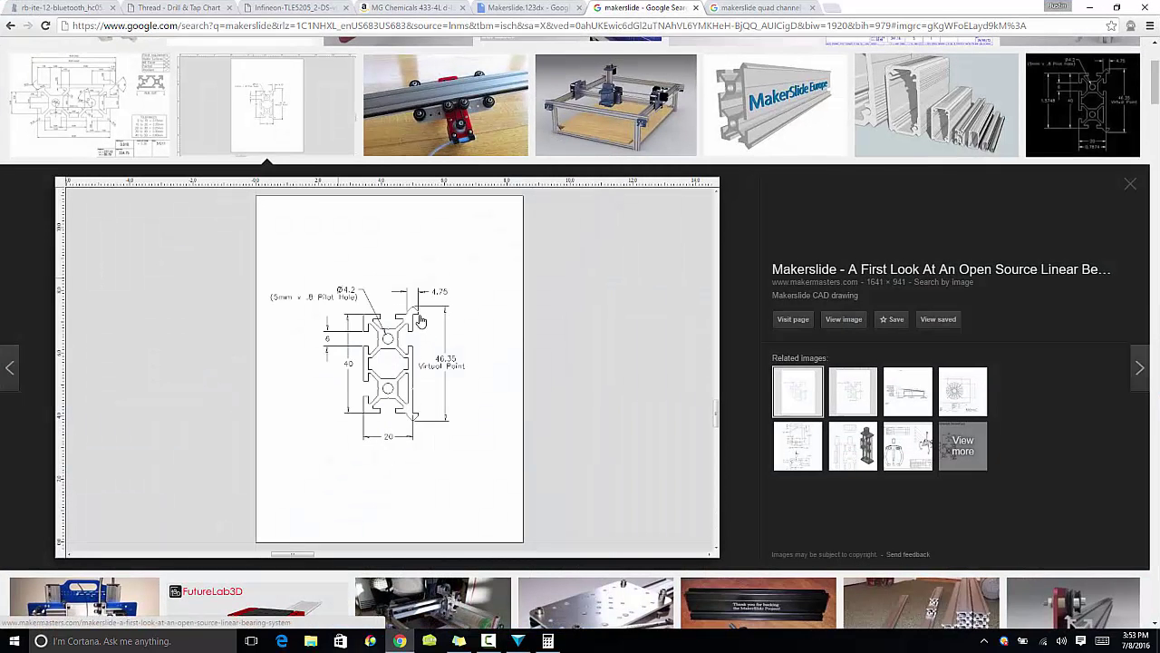
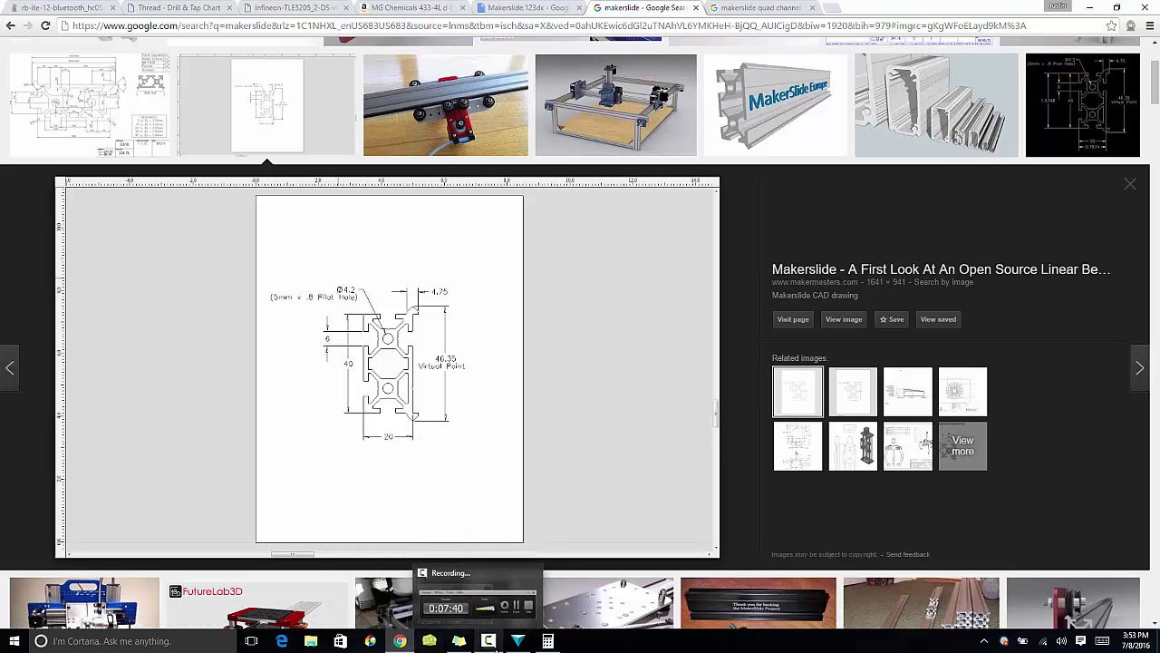
Return to 123D Design and chamfer the outer long edge of the upper V rail with a distance of 0.5 mm
{"action": "left_click", "coordinate": [516, 642]}
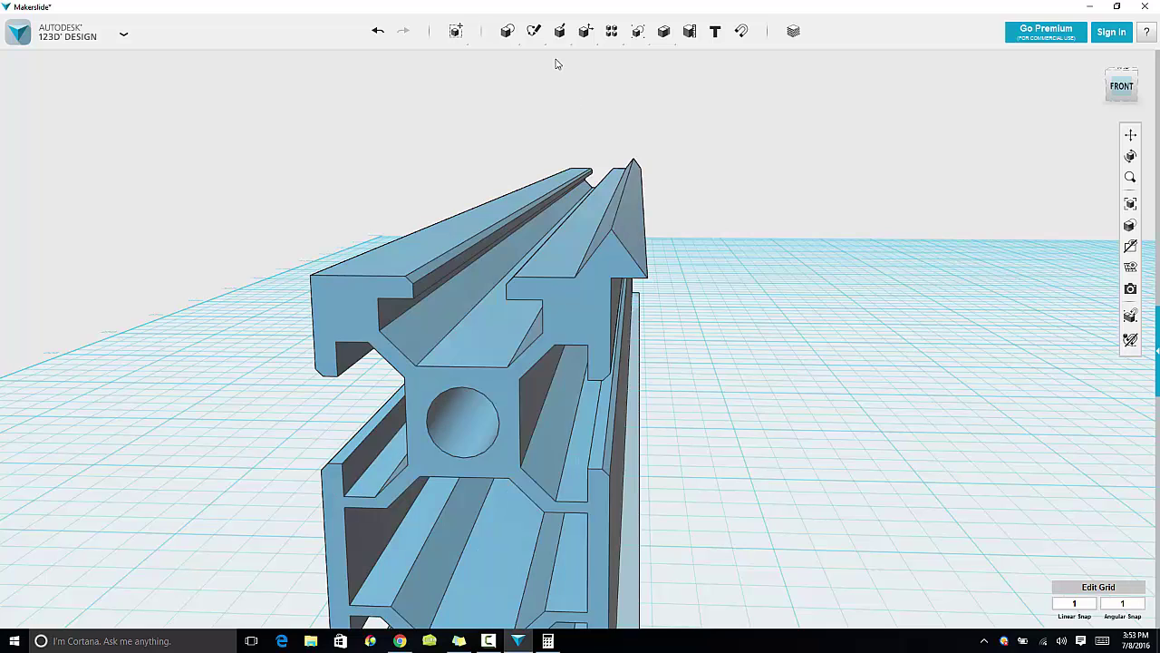
{"action": "mouse_move", "coordinate": [534, 31]}
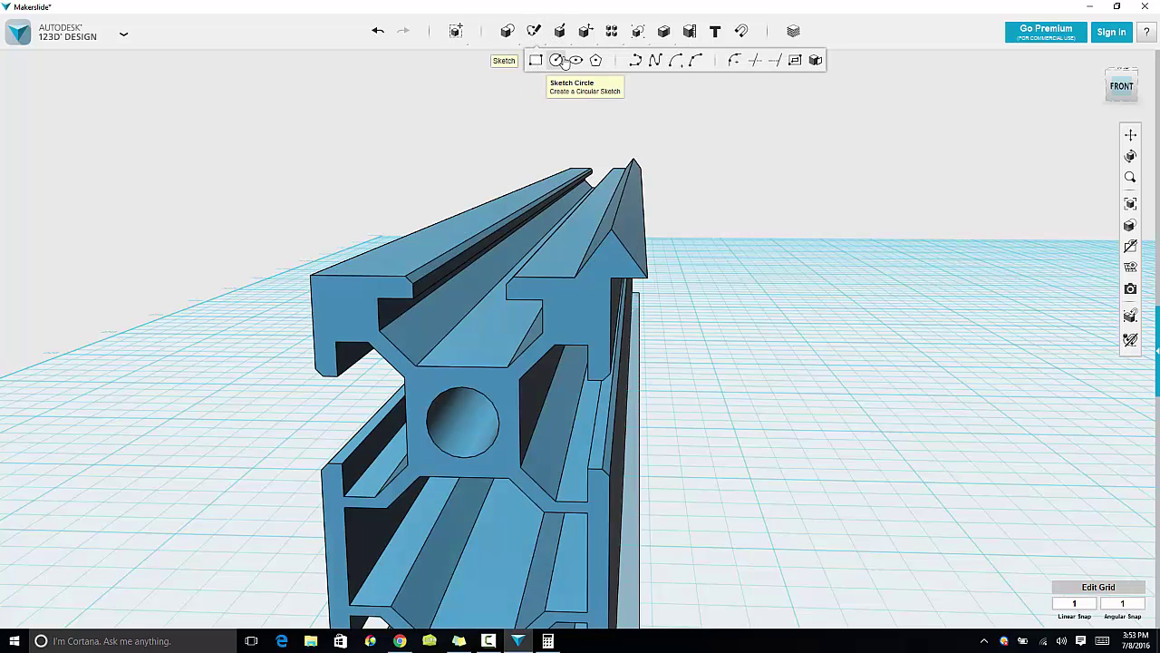
{"action": "mouse_move", "coordinate": [585, 42]}
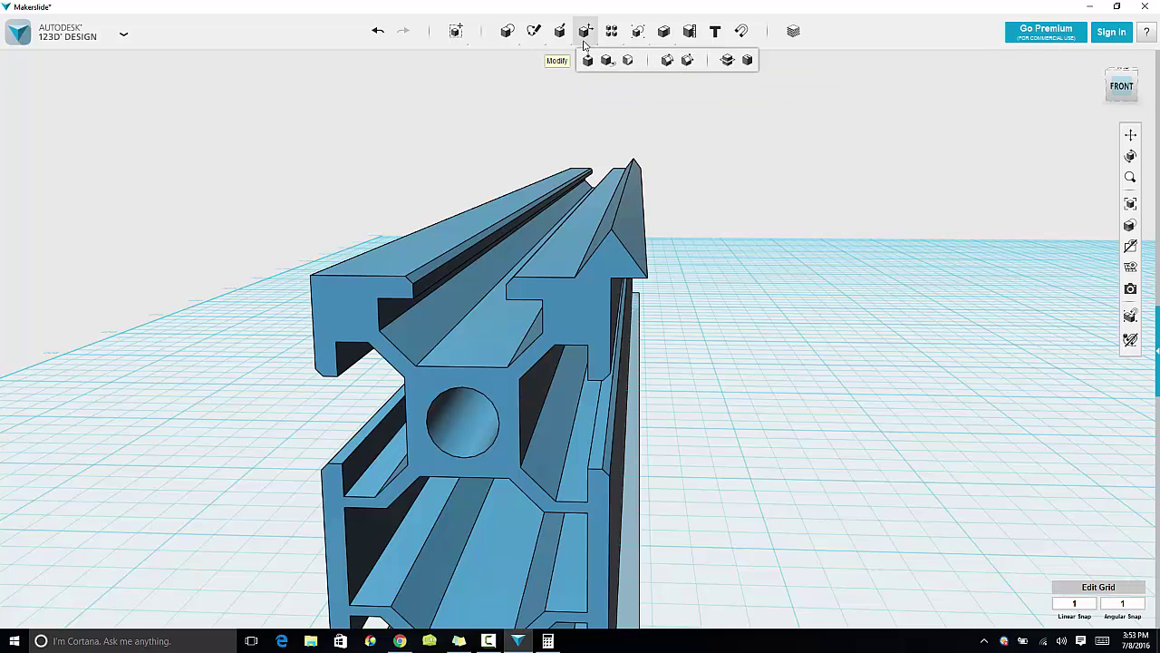
{"action": "left_click", "coordinate": [688, 62]}
{"action": "right_click_drag", "start_coordinate": [647, 302], "coordinate": [643, 301]}
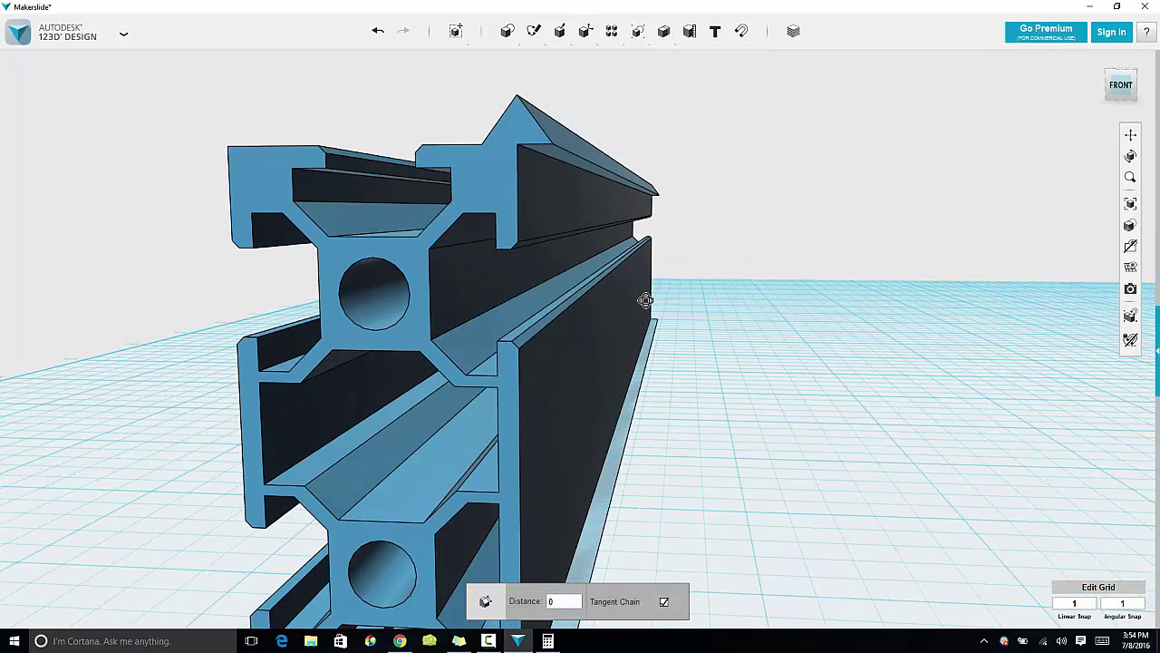
{"action": "left_click", "coordinate": [562, 148]}
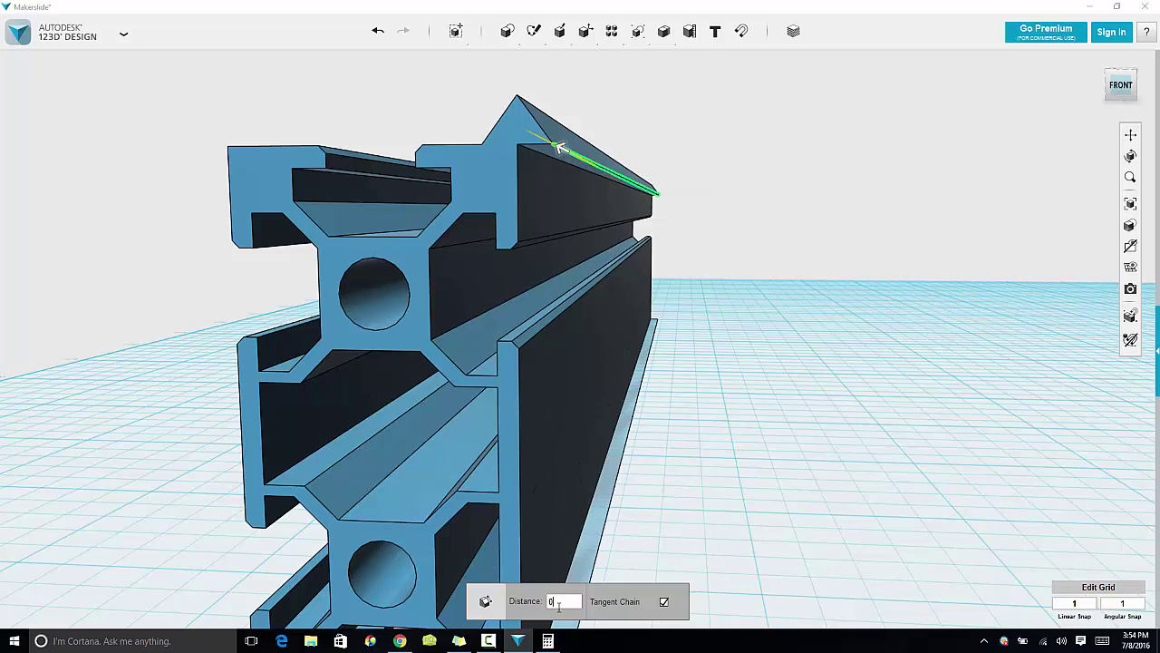
{"action": "type", "text": ".2"}
{"action": "key", "text": "BackSpace"}
{"action": "type", "text": "5"}
{"action": "key", "text": "Return"}
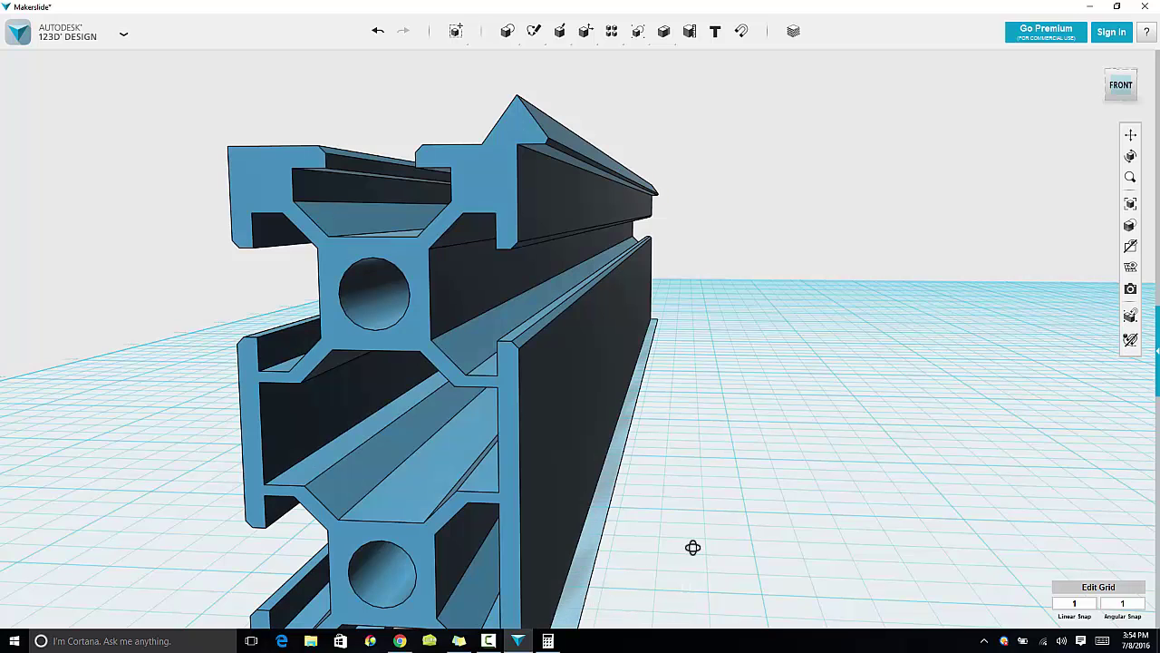
Chamfer the outer long edge of the lower V rail with a distance of 0.5 mm
{"action": "right_click_drag", "start_coordinate": [693, 546], "coordinate": [689, 523]}
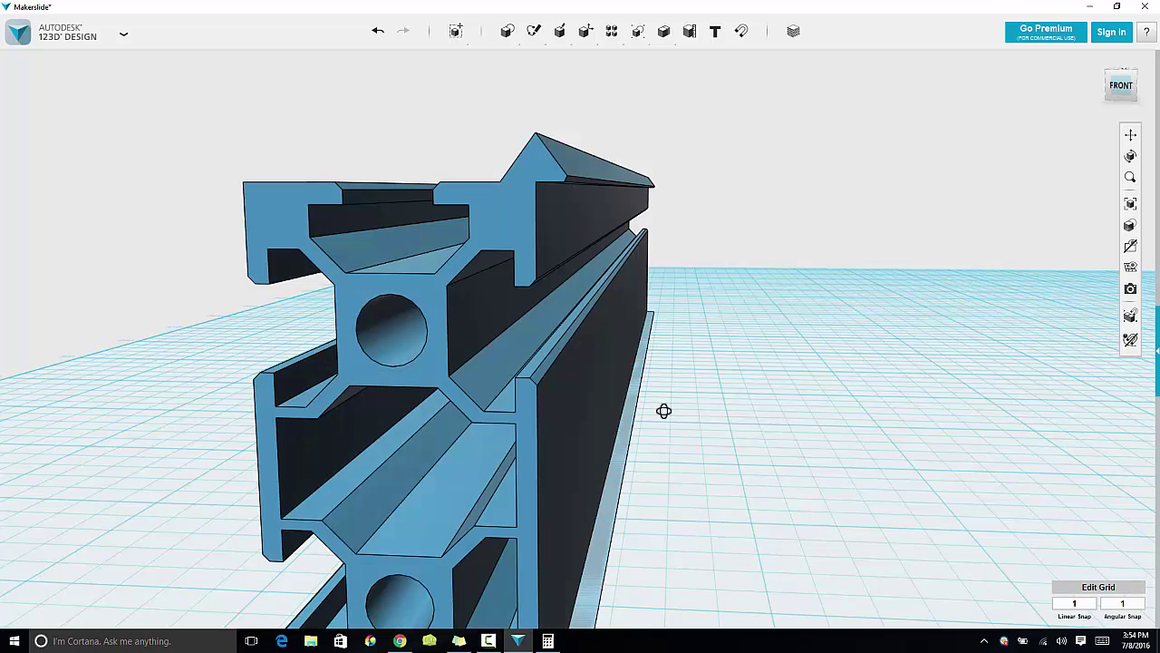
{"action": "right_click_drag", "start_coordinate": [666, 409], "coordinate": [665, 405]}
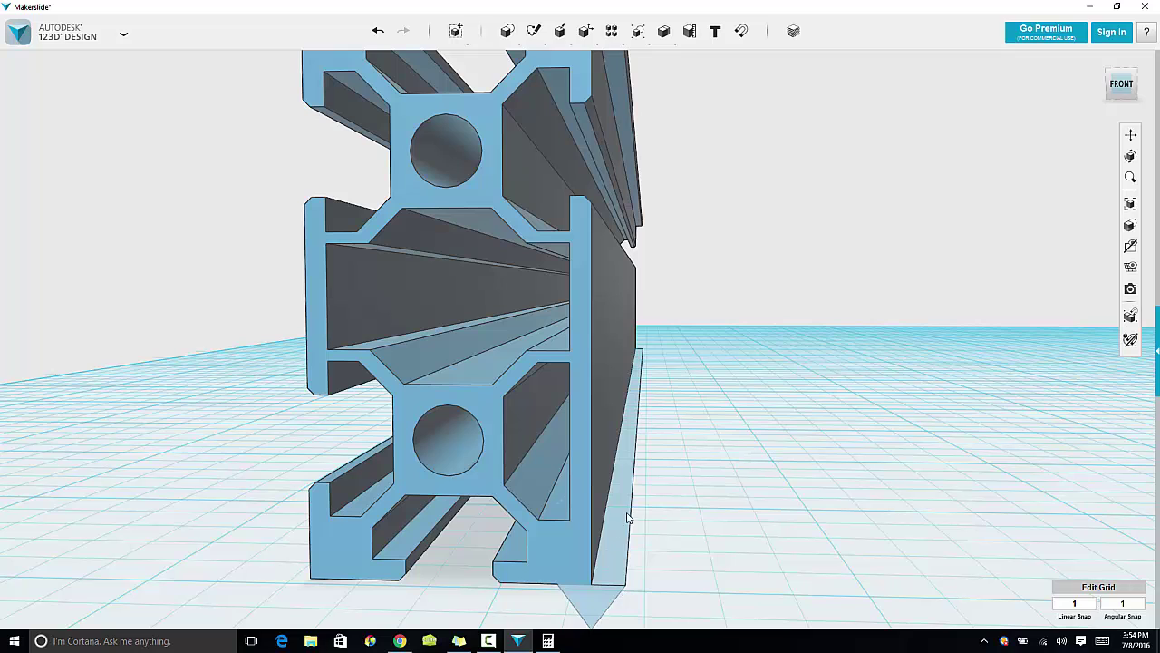
{"action": "left_click", "coordinate": [633, 532]}
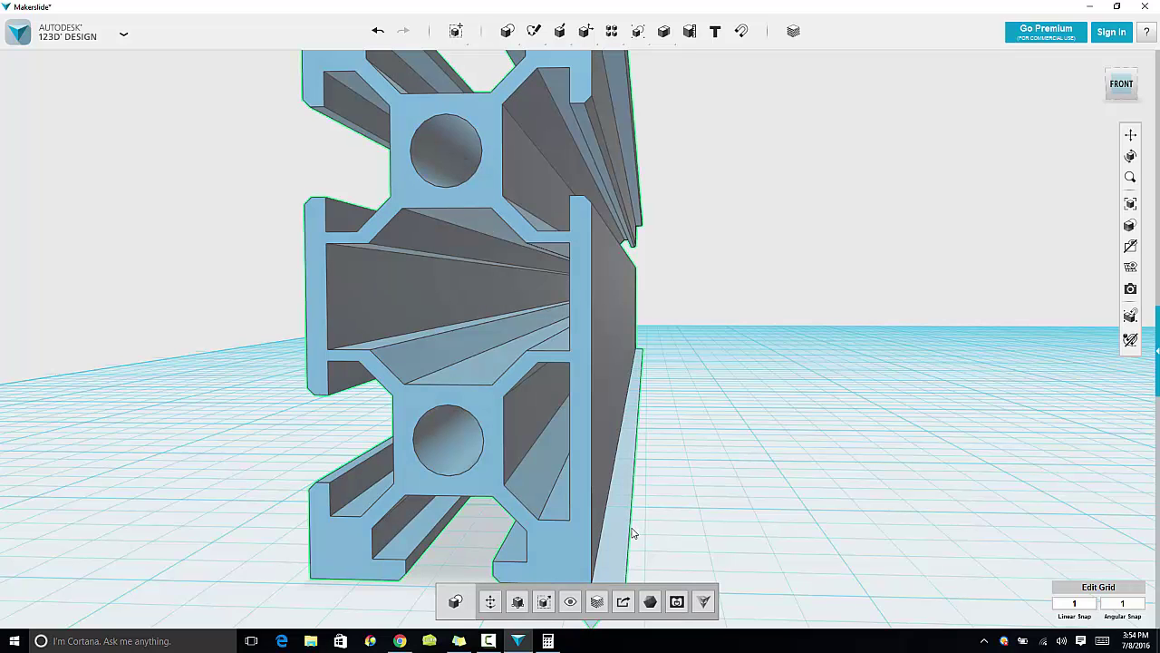
{"action": "mouse_move", "coordinate": [632, 534]}
{"action": "right_mouse_down"}
{"action": "mouse_move", "coordinate": [516, 517]}
{"action": "mouse_move", "coordinate": [420, 521]}
{"action": "right_mouse_up"}
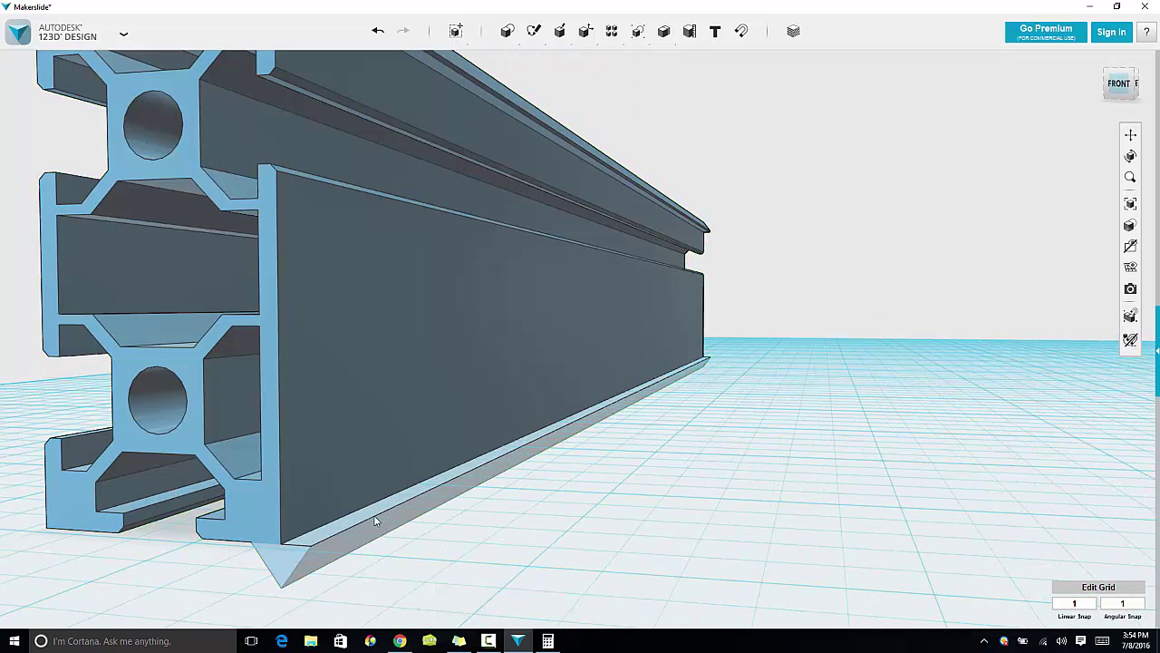
{"action": "left_click", "coordinate": [373, 514]}
{"action": "mouse_move", "coordinate": [569, 25]}
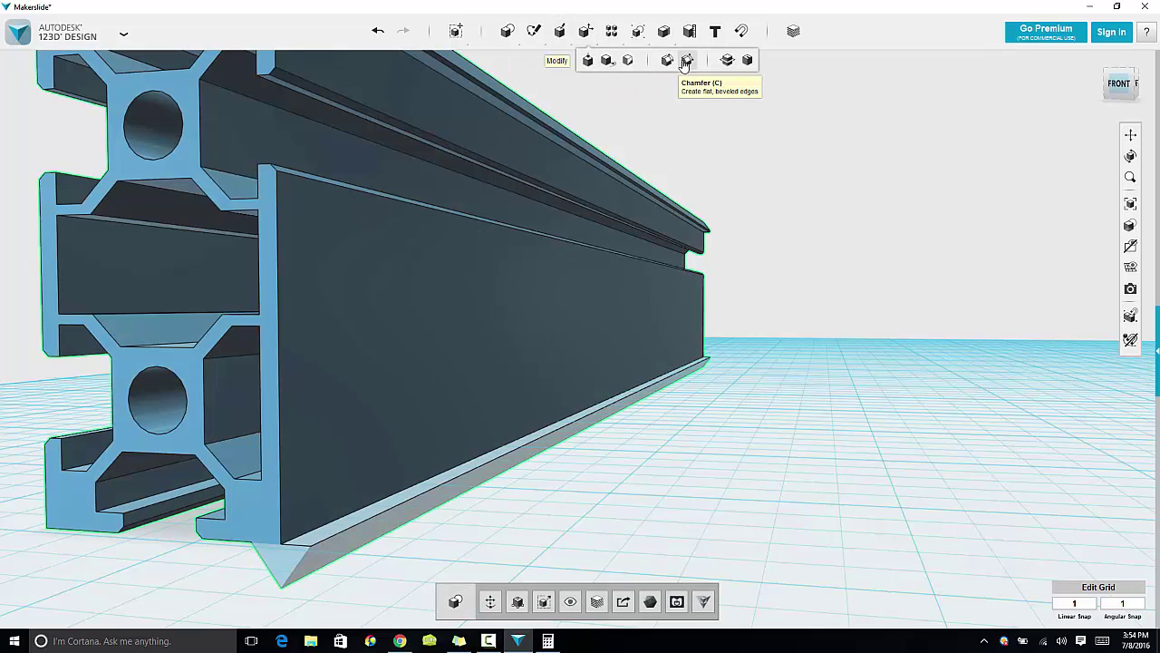
{"action": "left_click", "coordinate": [687, 59]}
{"action": "left_click", "coordinate": [371, 517]}
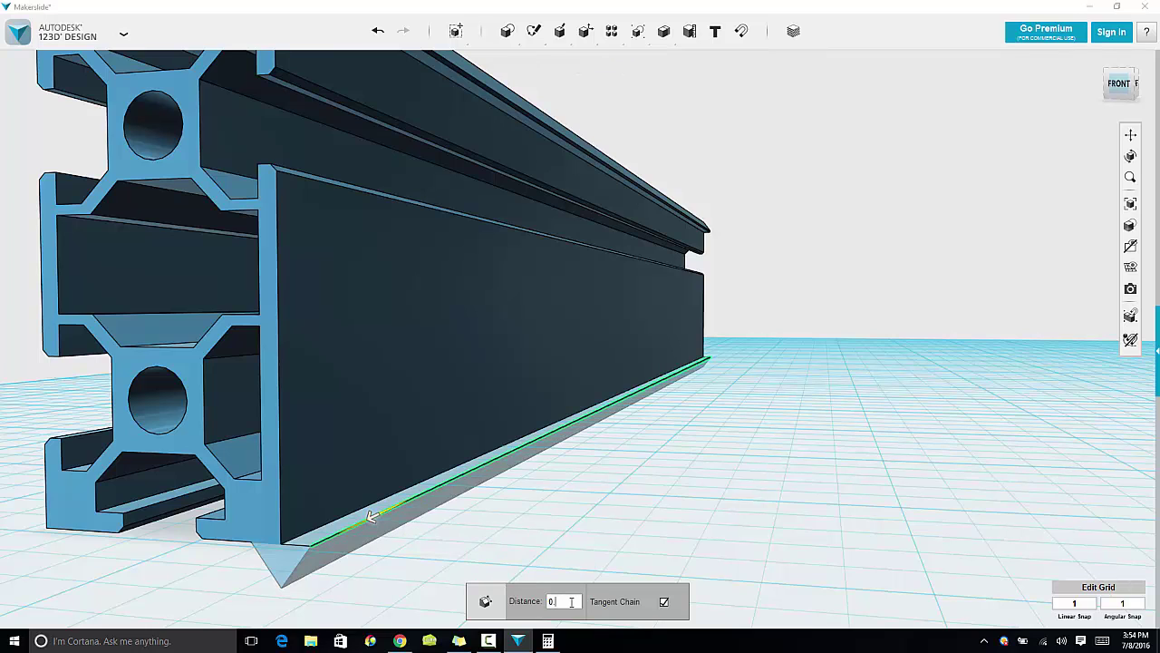
{"action": "type", "text": ".5"}
{"action": "key", "text": "Return"}
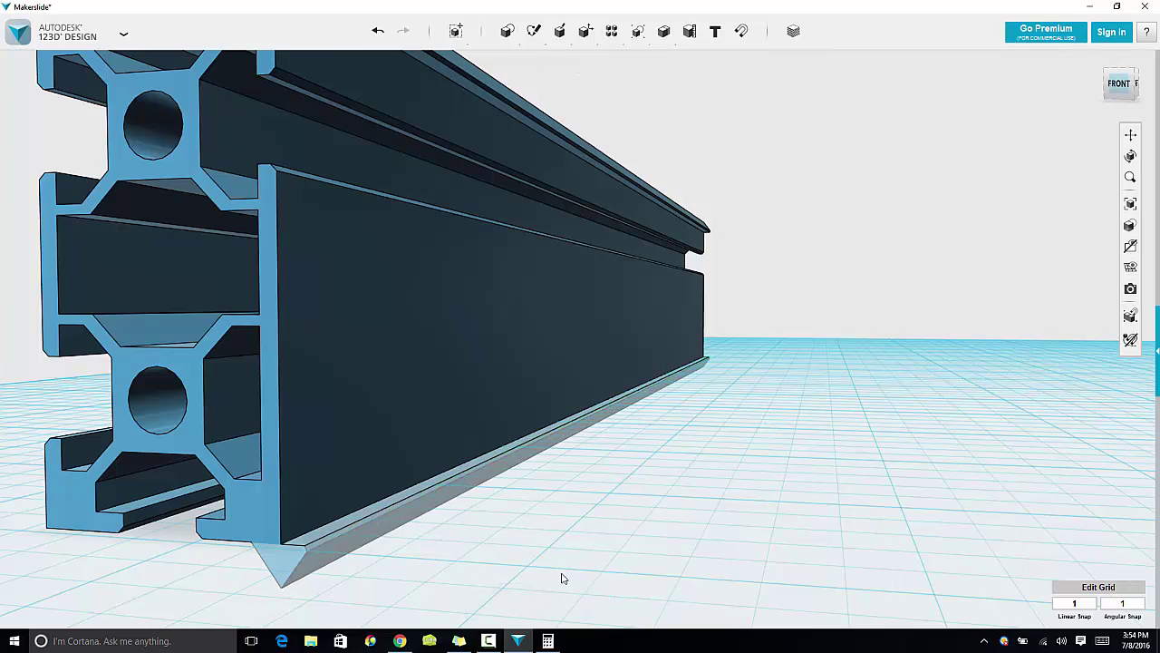
{"action": "right_click_drag", "start_coordinate": [561, 574], "coordinate": [557, 565]}
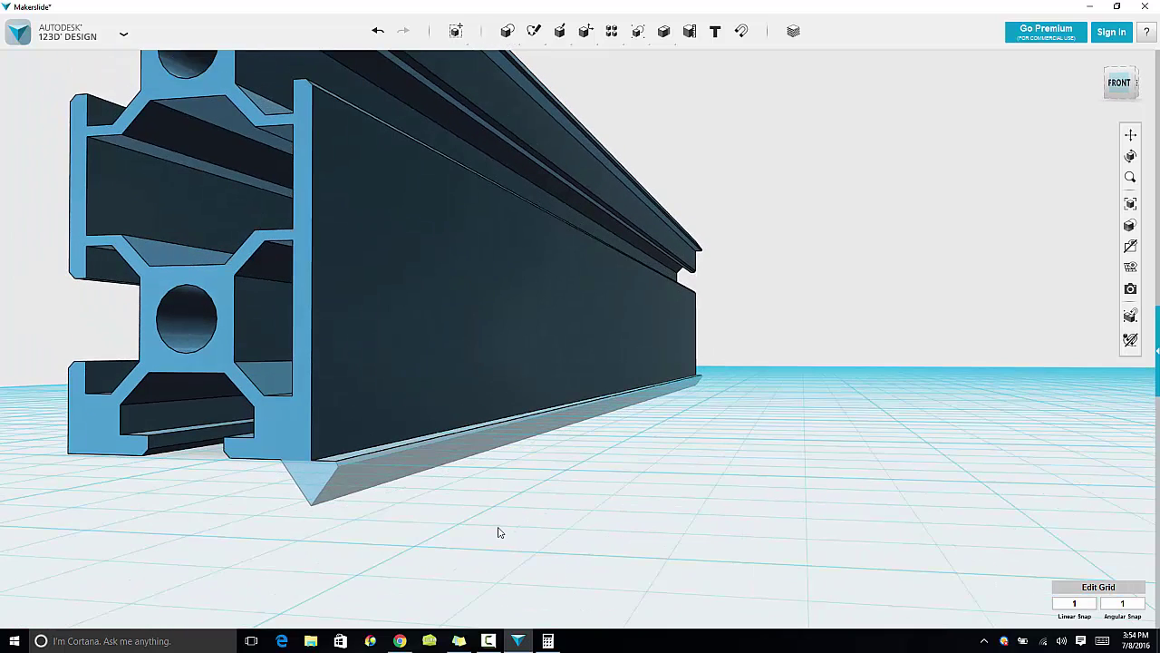
Compare the chamfered rail with the reference drawing in Chrome and view the photo of the MakerSlide wheel carriage
{"action": "left_click", "coordinate": [400, 641]}
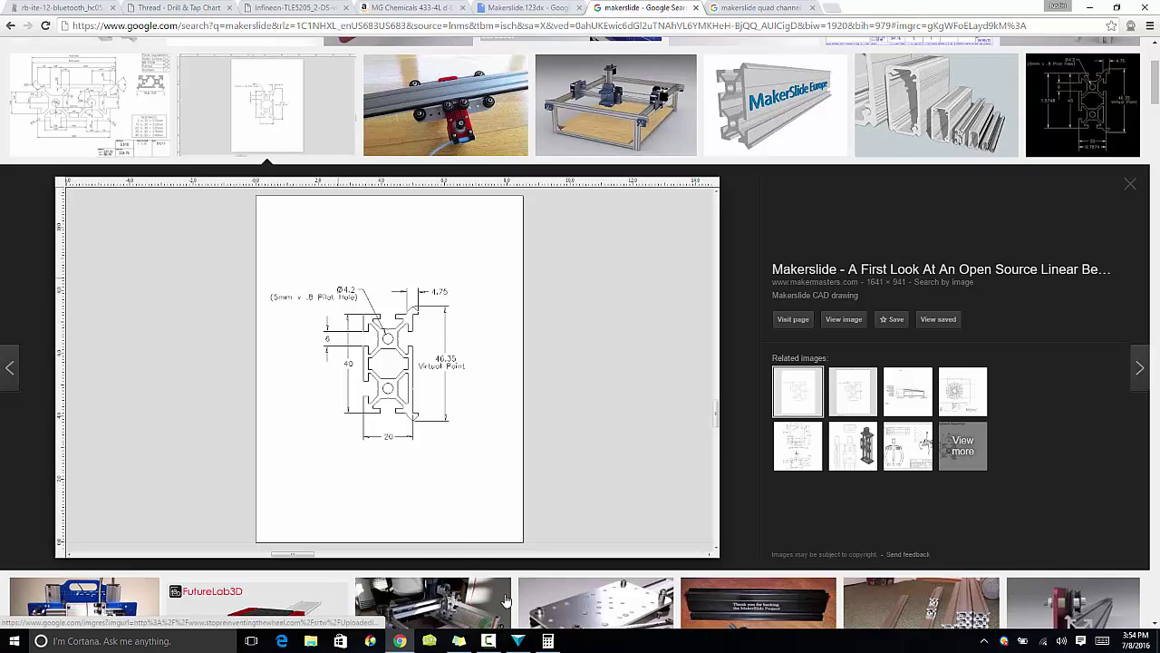
{"action": "left_click", "coordinate": [519, 641]}
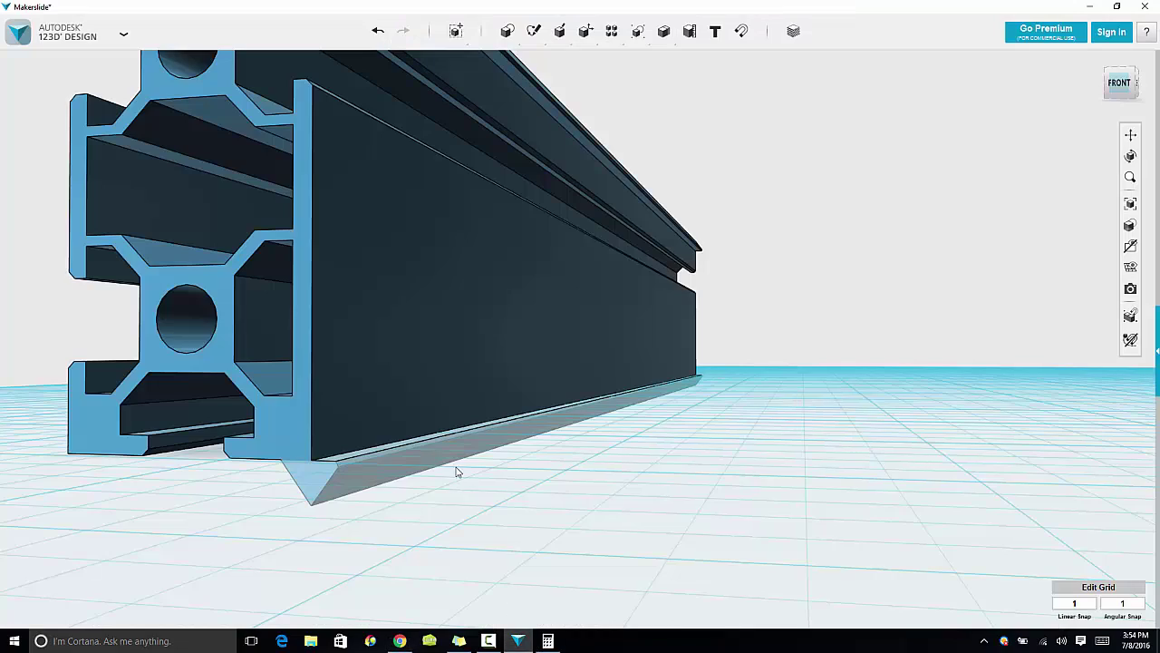
{"action": "mouse_move", "coordinate": [456, 469]}
{"action": "right_mouse_down"}
{"action": "mouse_move", "coordinate": [536, 475]}
{"action": "mouse_move", "coordinate": [479, 484]}
{"action": "right_mouse_up"}
{"action": "left_click", "coordinate": [400, 640]}
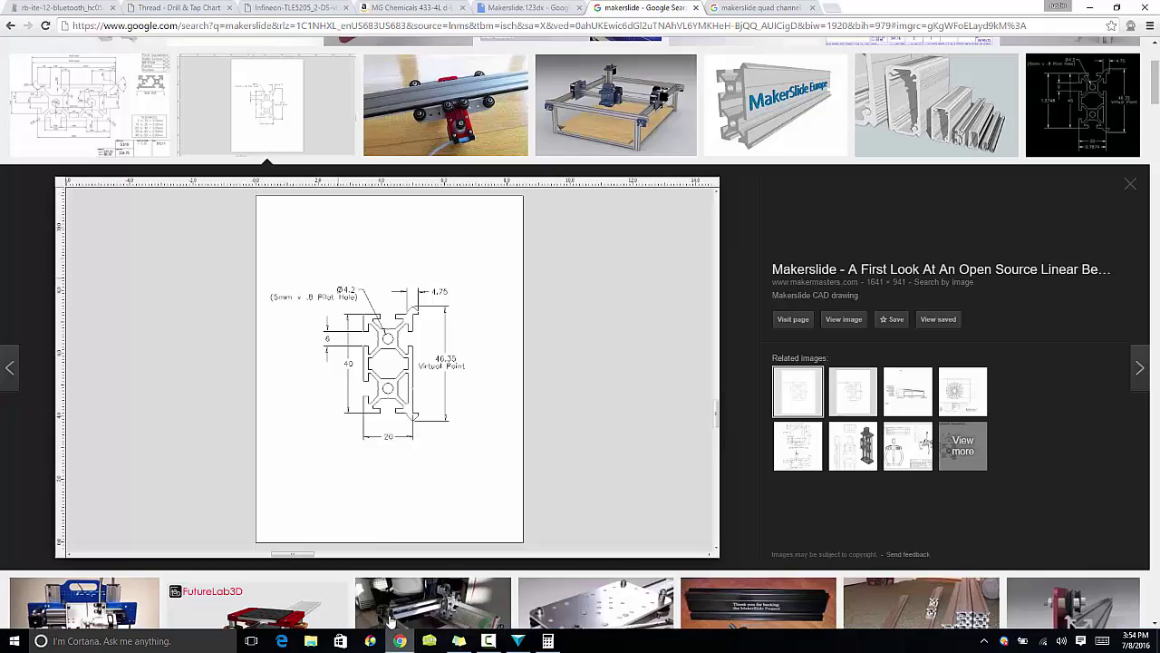
{"action": "left_click", "coordinate": [438, 138]}
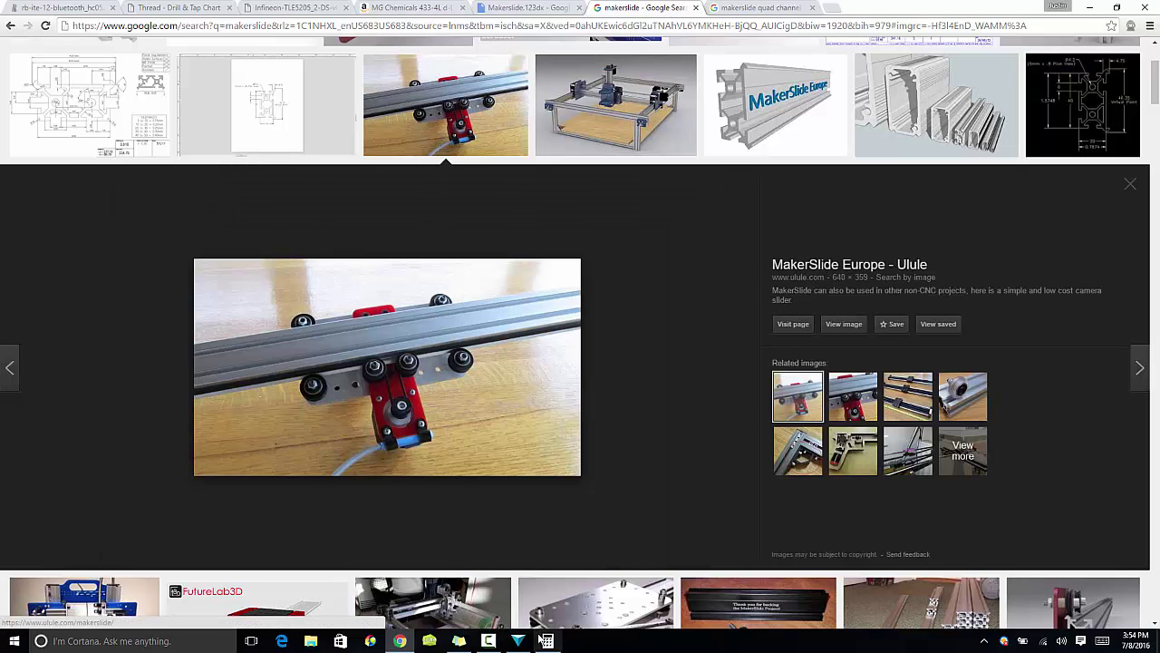
Return to 123D Design and place a copy of the chamfered extrusion beside the original, shifted sideways with clear space between them
{"action": "left_click", "coordinate": [484, 645]}
{"action": "left_click", "coordinate": [488, 646]}
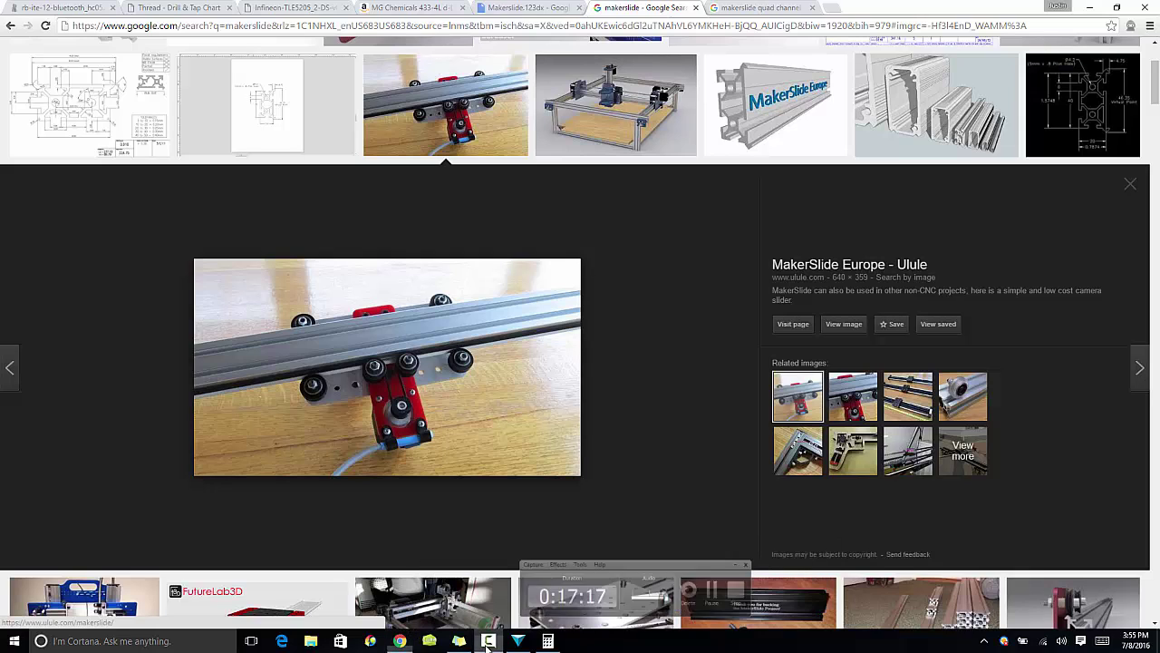
{"action": "left_click", "coordinate": [517, 641]}
{"action": "right_click_drag", "start_coordinate": [543, 501], "coordinate": [678, 459]}
{"action": "mouse_move", "coordinate": [1130, 225]}
{"action": "mouse_move", "coordinate": [953, 407]}
{"action": "left_mouse_down"}
{"action": "mouse_move", "coordinate": [948, 443]}
{"action": "mouse_move", "coordinate": [938, 405]}
{"action": "left_mouse_up"}
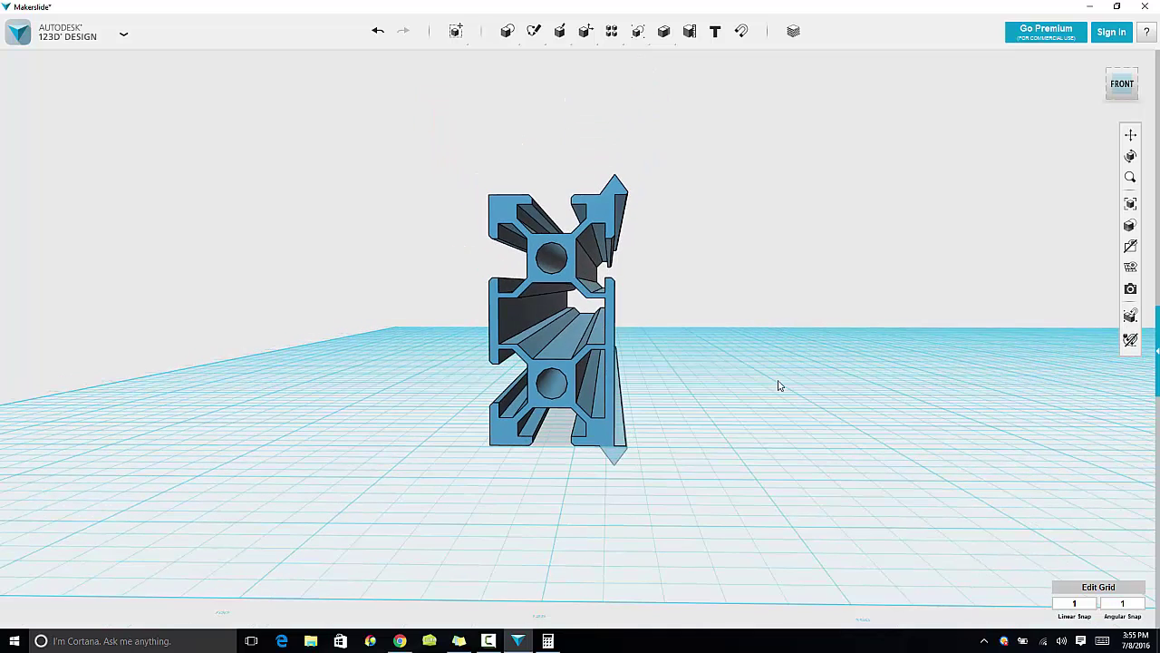
{"action": "left_click", "coordinate": [594, 352]}
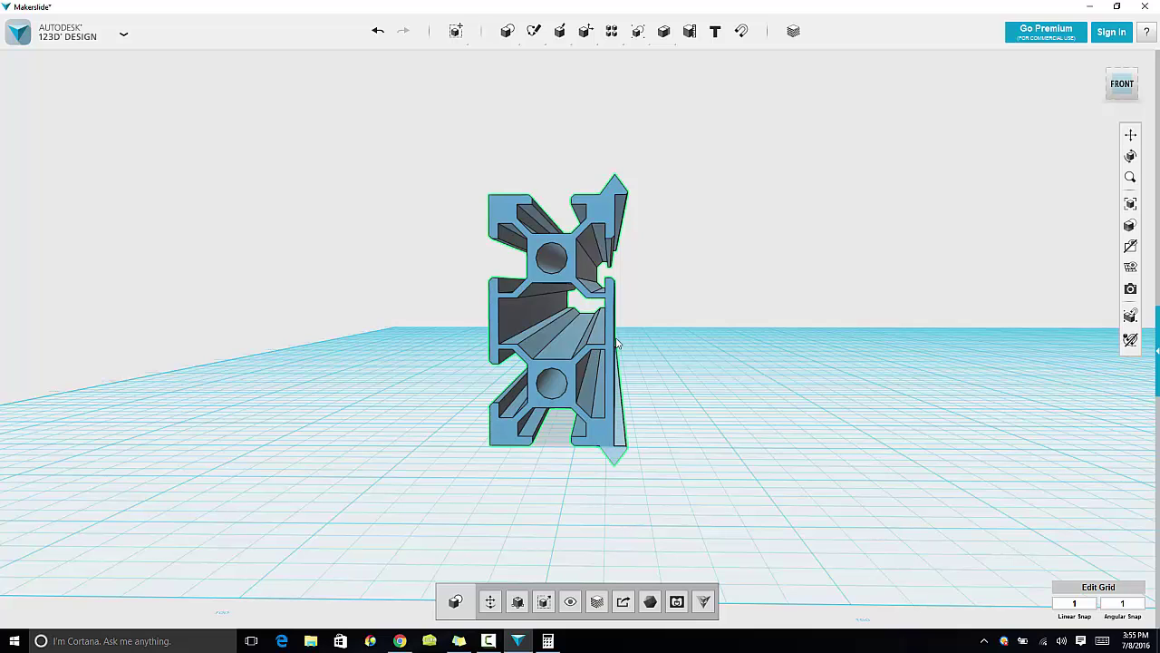
{"action": "key", "text": "ctrl+t"}
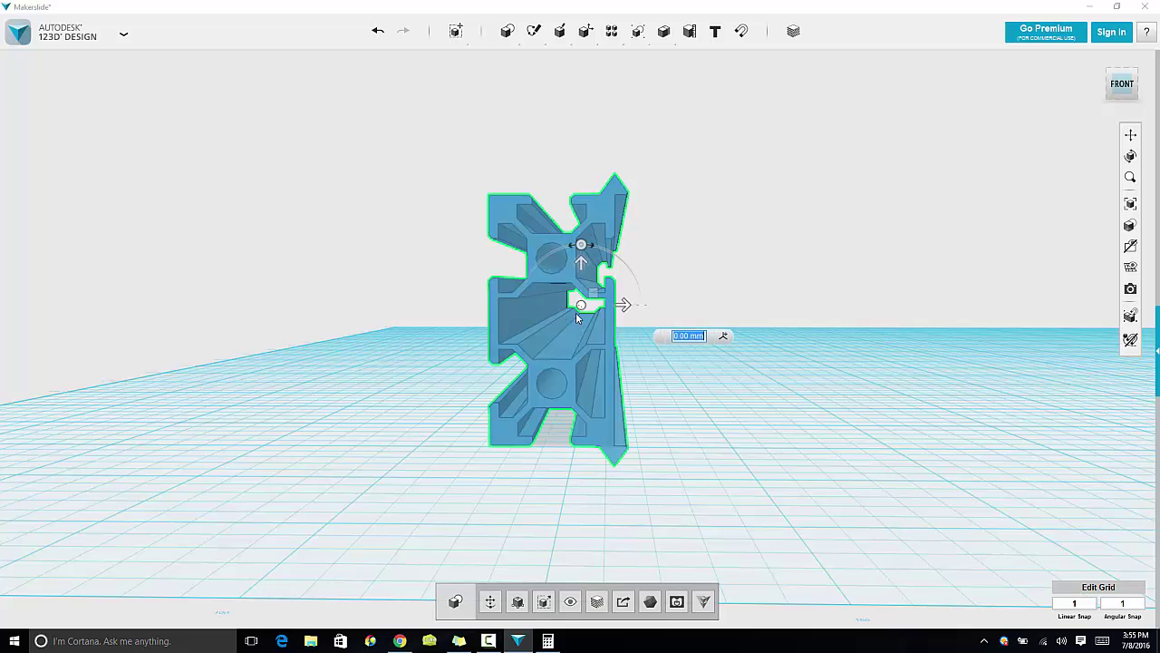
{"action": "type", "text": "81"}
{"action": "key", "text": "Return"}
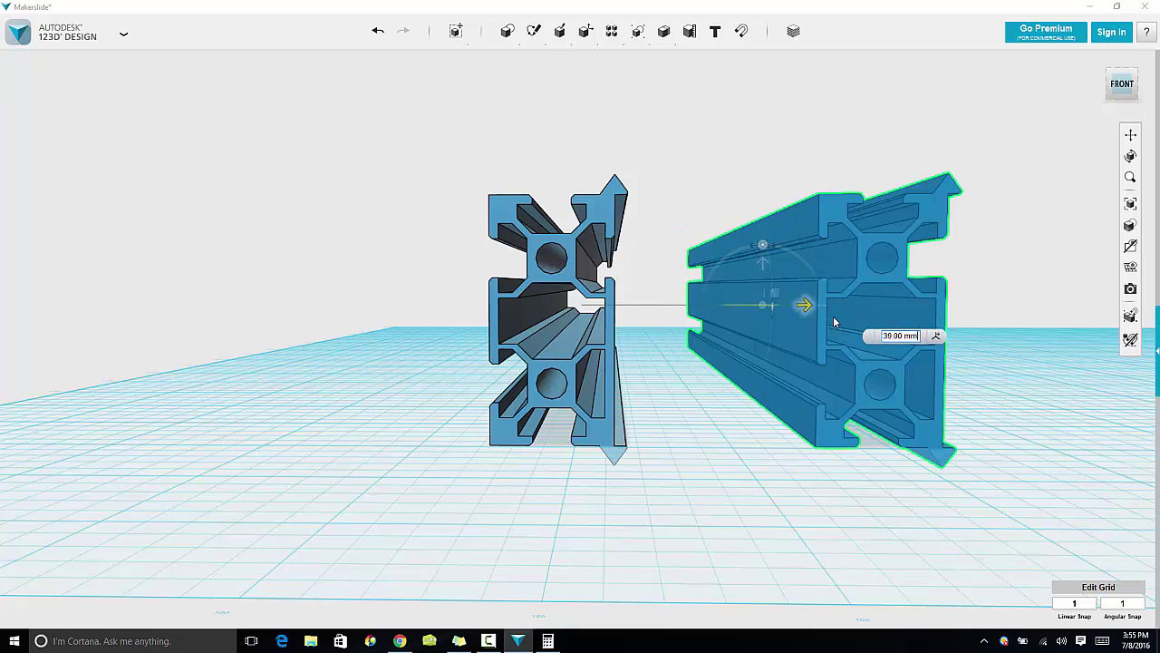
{"action": "left_click", "coordinate": [762, 417]}
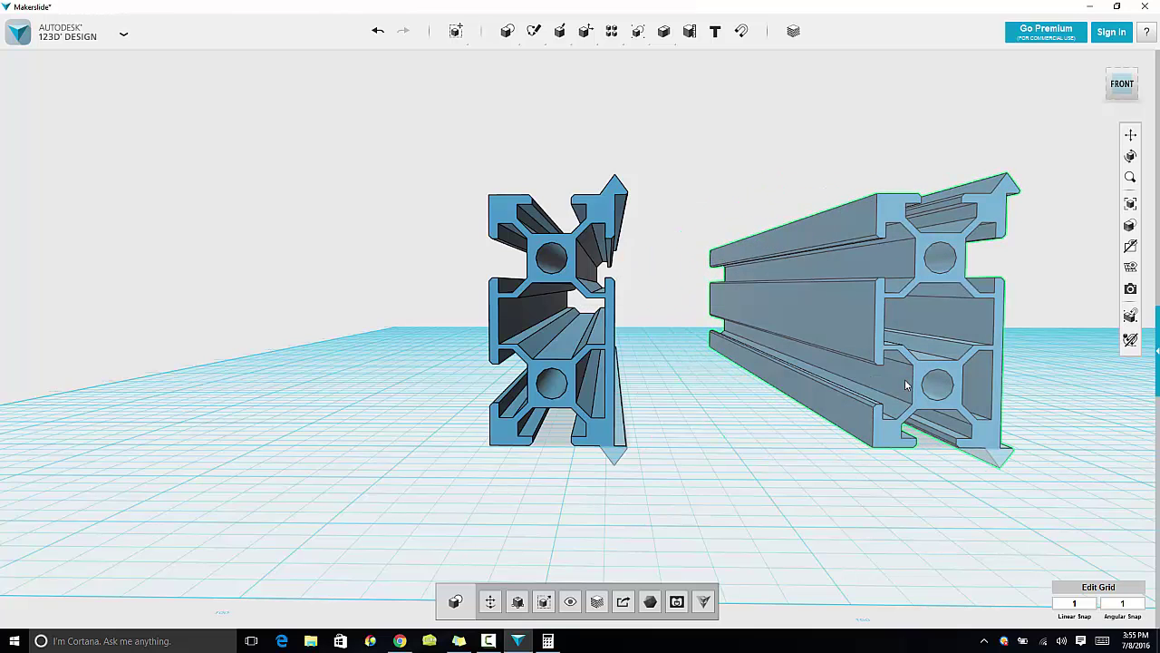
Copy the duplicated extrusion and move the new copy 20 mm sideways so the two sit directly against each other
{"action": "key", "text": "ctrl+t"}
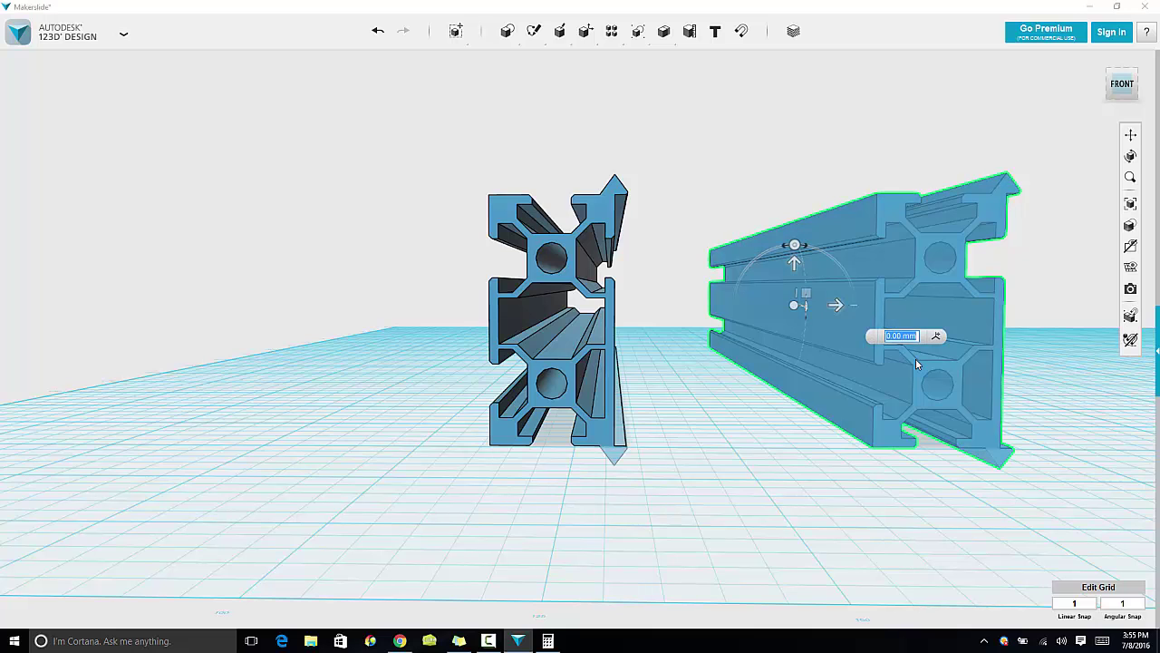
{"action": "type", "text": "20"}
{"action": "key", "text": "Return"}
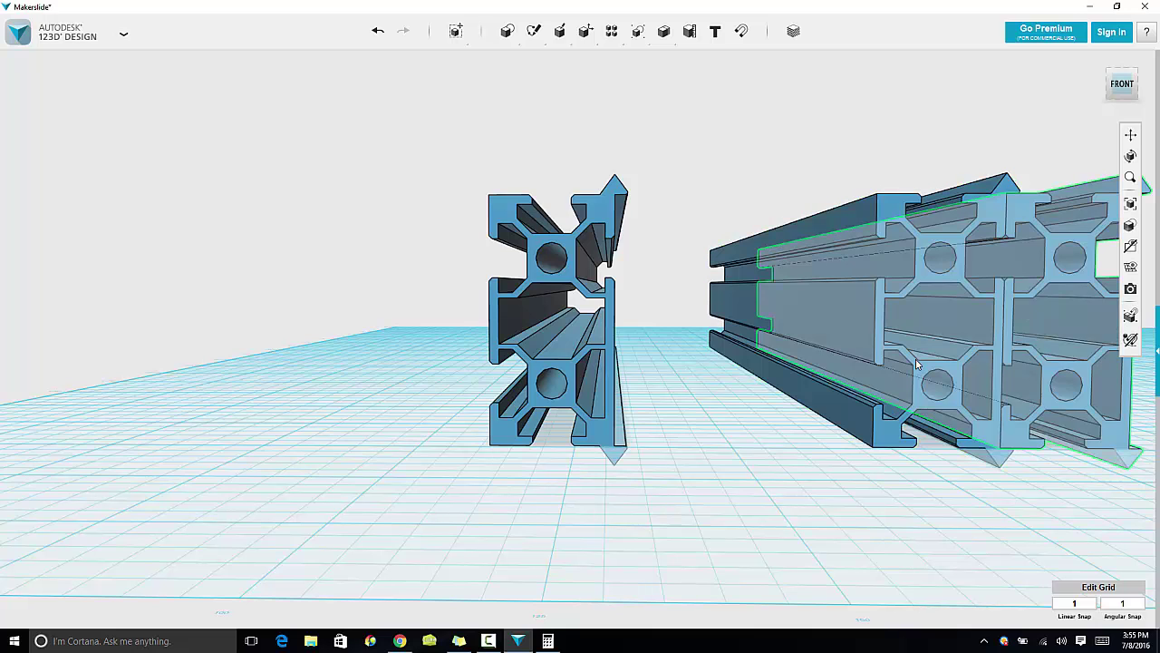
{"action": "right_click_drag", "start_coordinate": [815, 463], "coordinate": [488, 359]}
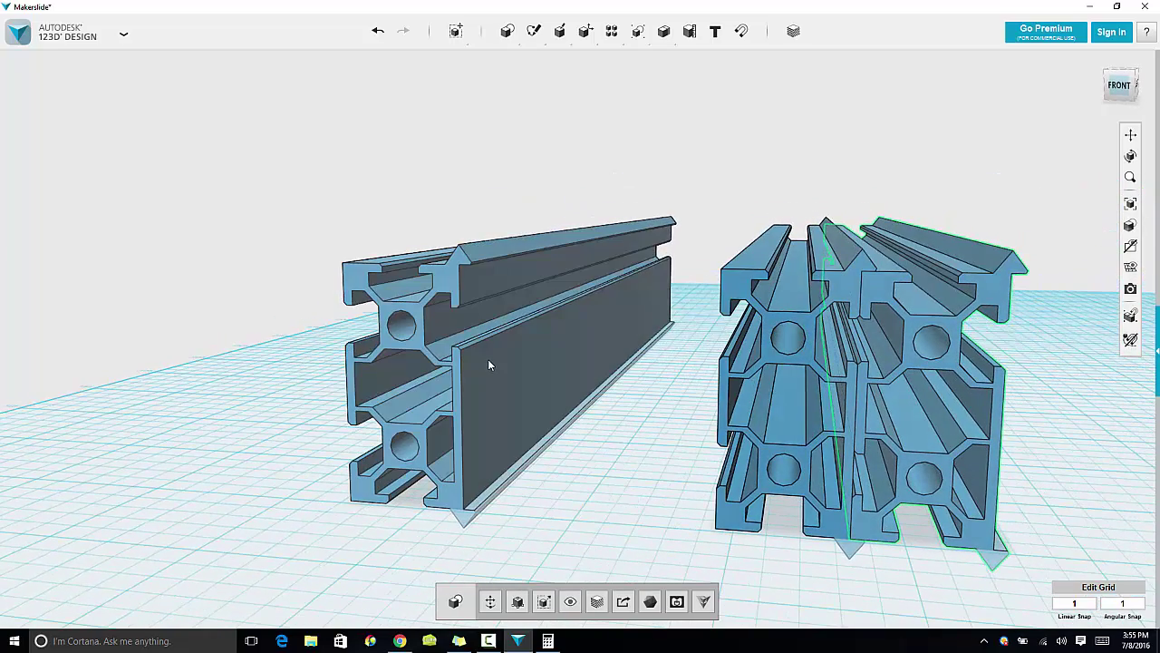
{"action": "left_click", "coordinate": [577, 460]}
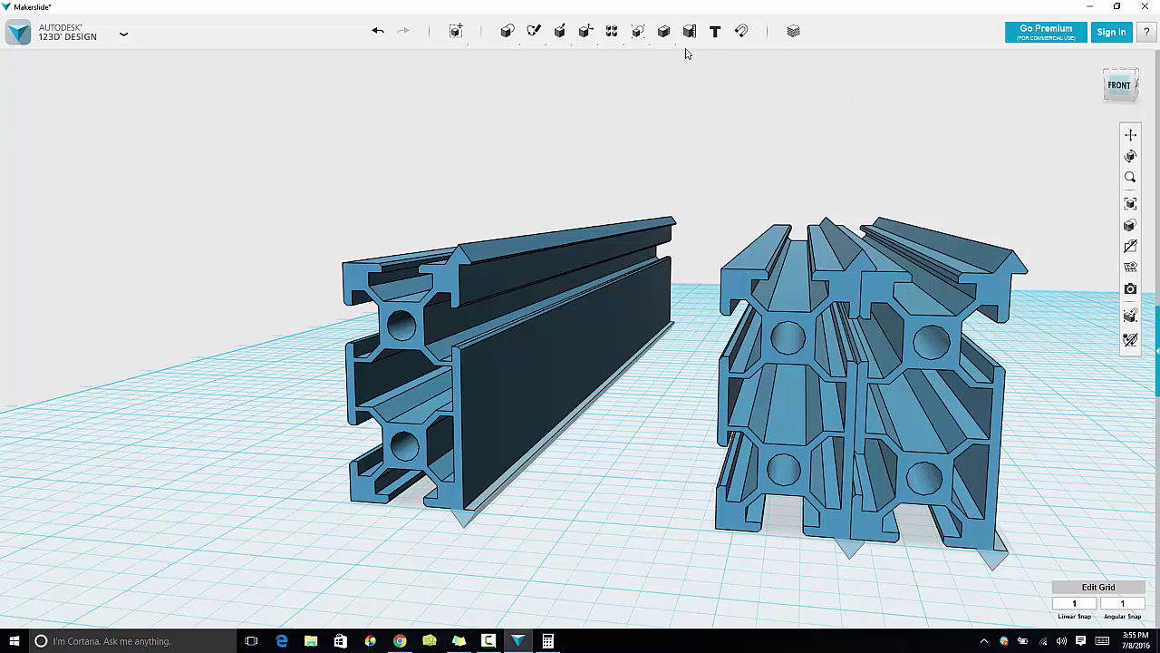
Check the shape of the MakerSlide quad channel in the Chrome reference photo and return to 123D Design
{"action": "mouse_move", "coordinate": [586, 30]}
{"action": "left_click", "coordinate": [399, 639]}
{"action": "left_click", "coordinate": [756, 7]}
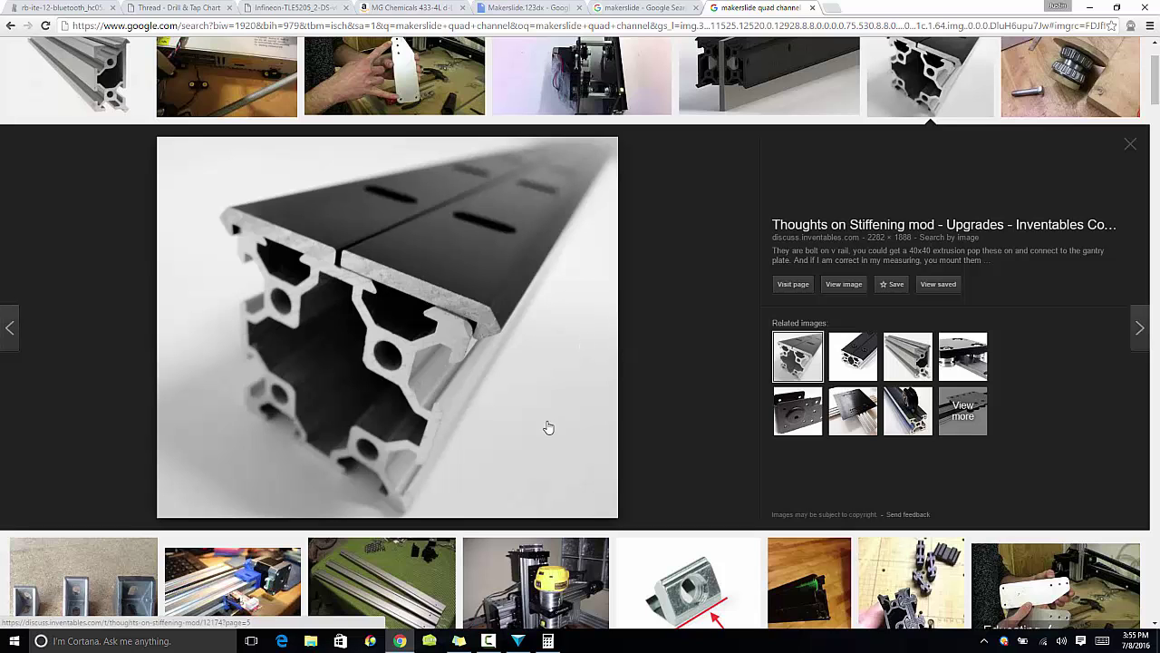
{"action": "left_click", "coordinate": [518, 640]}
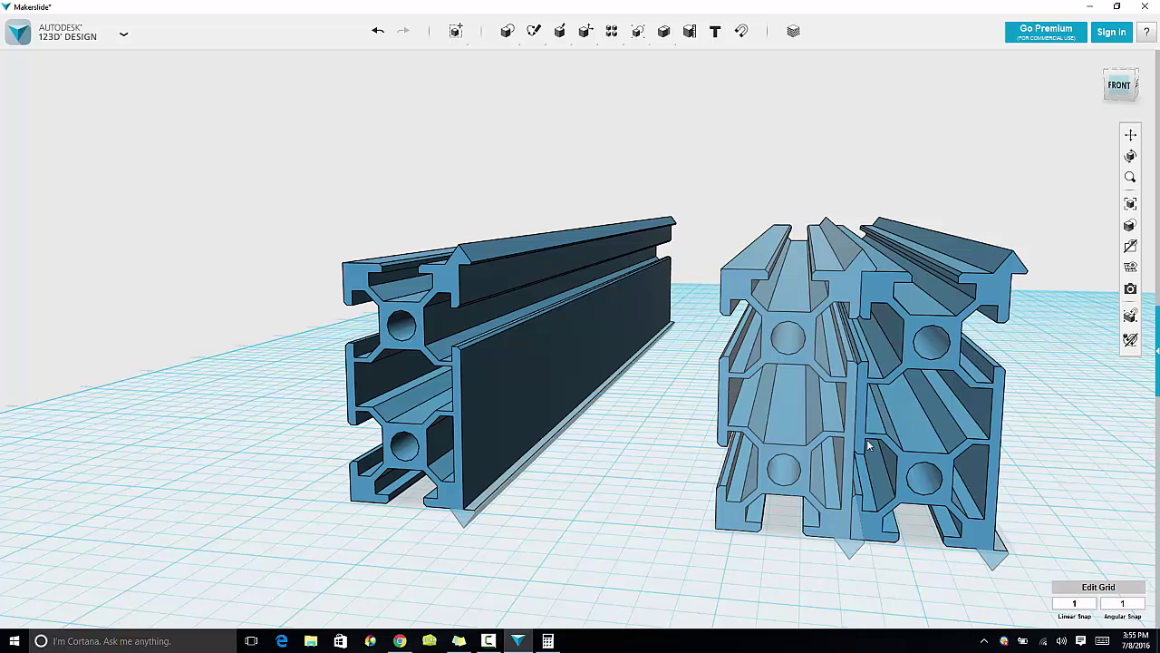
Project the front-face outlines of both adjoining extrusion copies into one sketch
{"action": "right_click_drag", "start_coordinate": [820, 364], "coordinate": [818, 286]}
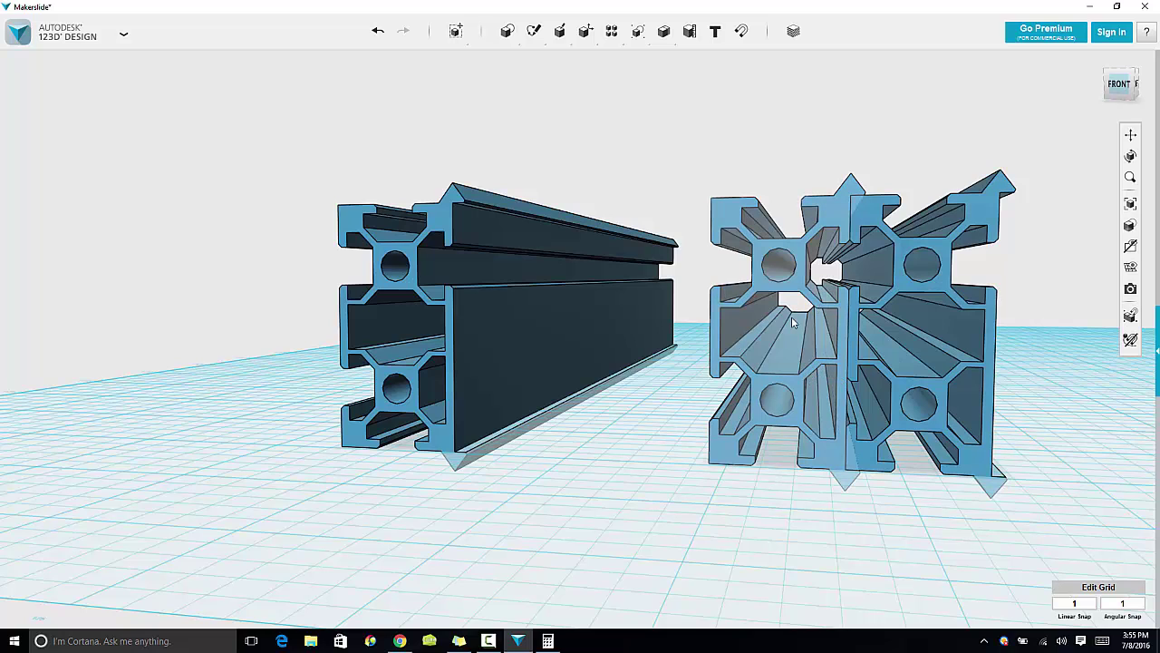
{"action": "mouse_move", "coordinate": [534, 31]}
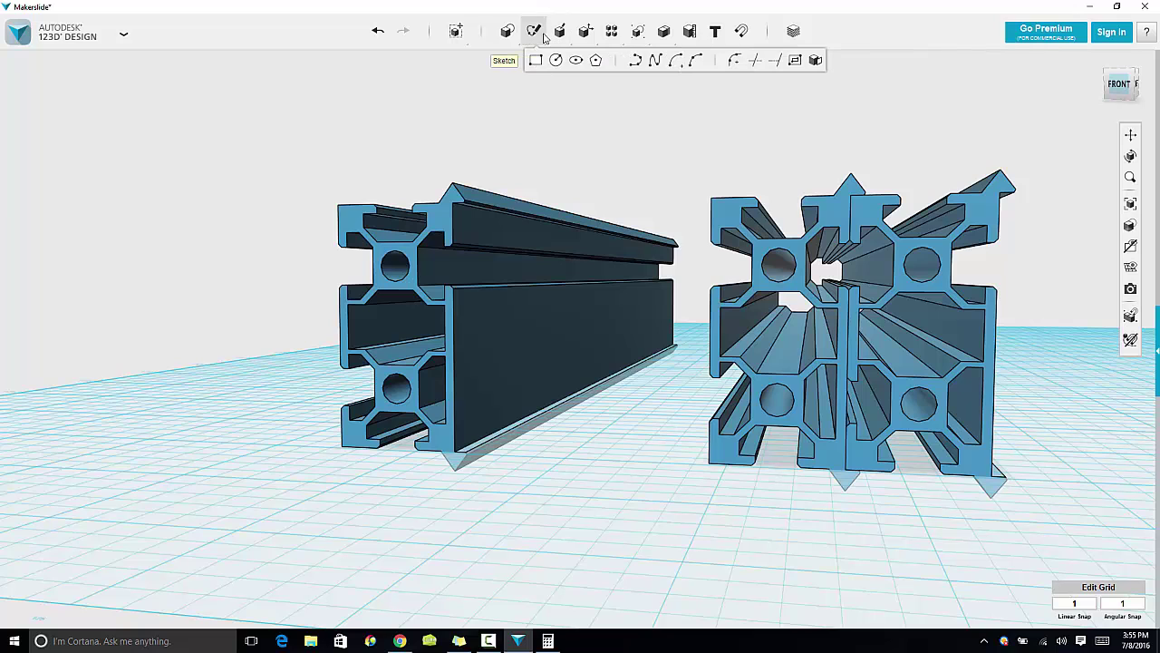
{"action": "left_click", "coordinate": [816, 60]}
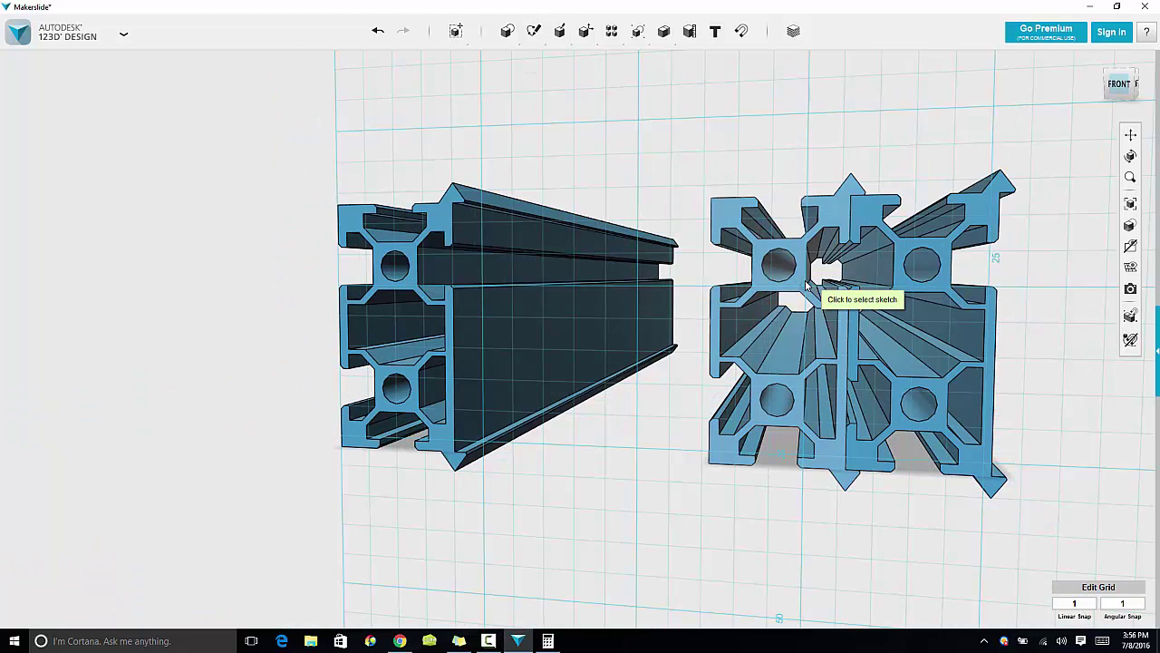
{"action": "left_click", "coordinate": [803, 275]}
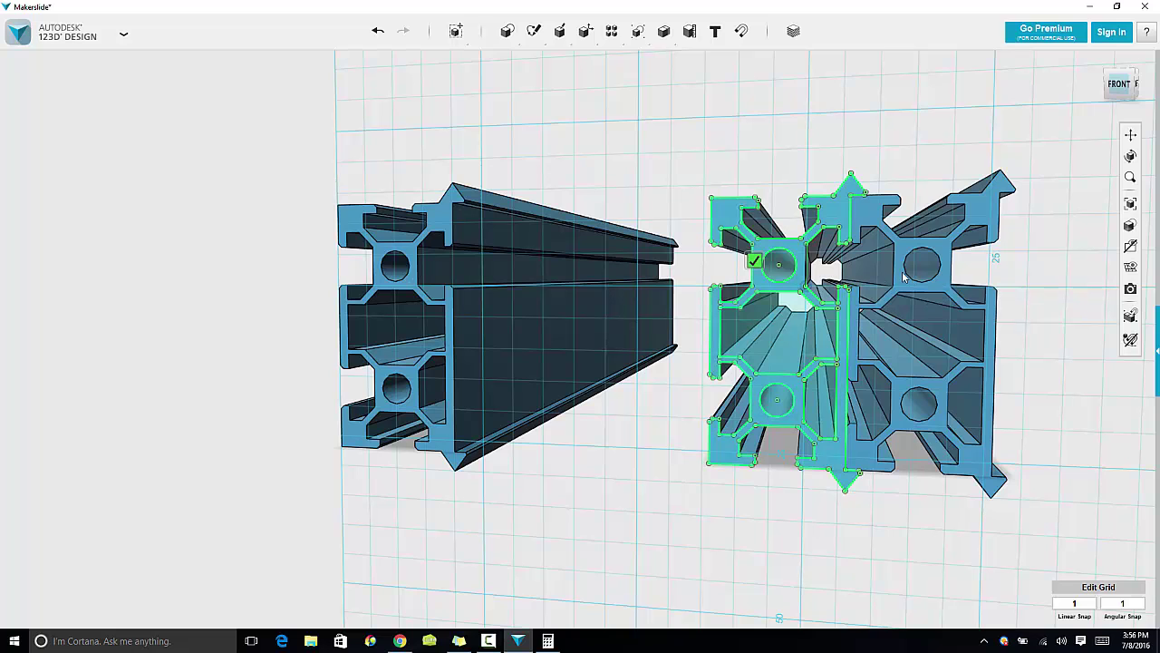
{"action": "left_click", "coordinate": [858, 261]}
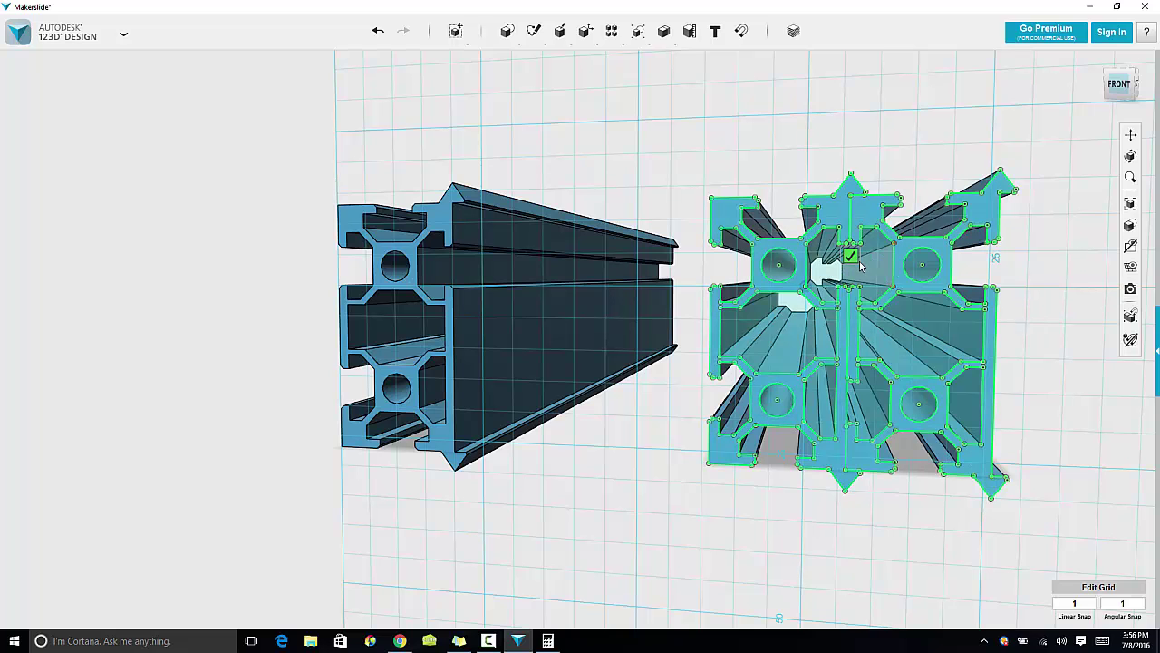
{"action": "left_click", "coordinate": [860, 263]}
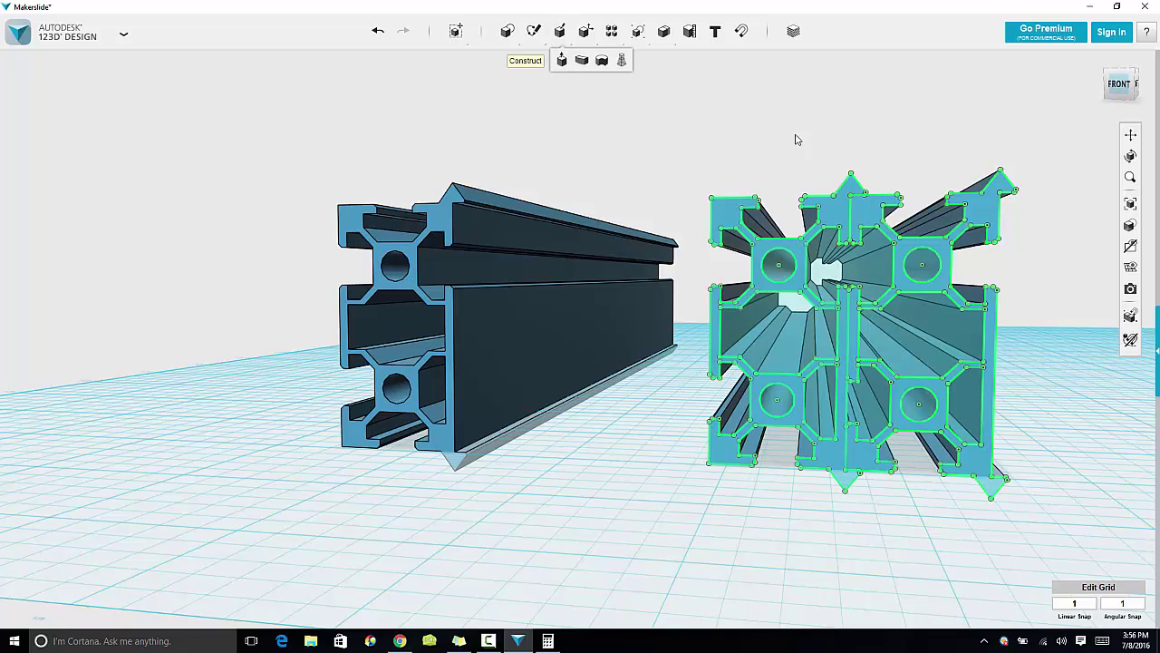
Draw short polyline segments across the diagonal webs where they meet the inward-facing corners of the four screw-hole squares
{"action": "scroll", "coordinate": [1033, 254], "scroll_direction": "up", "scroll_amount": 4}
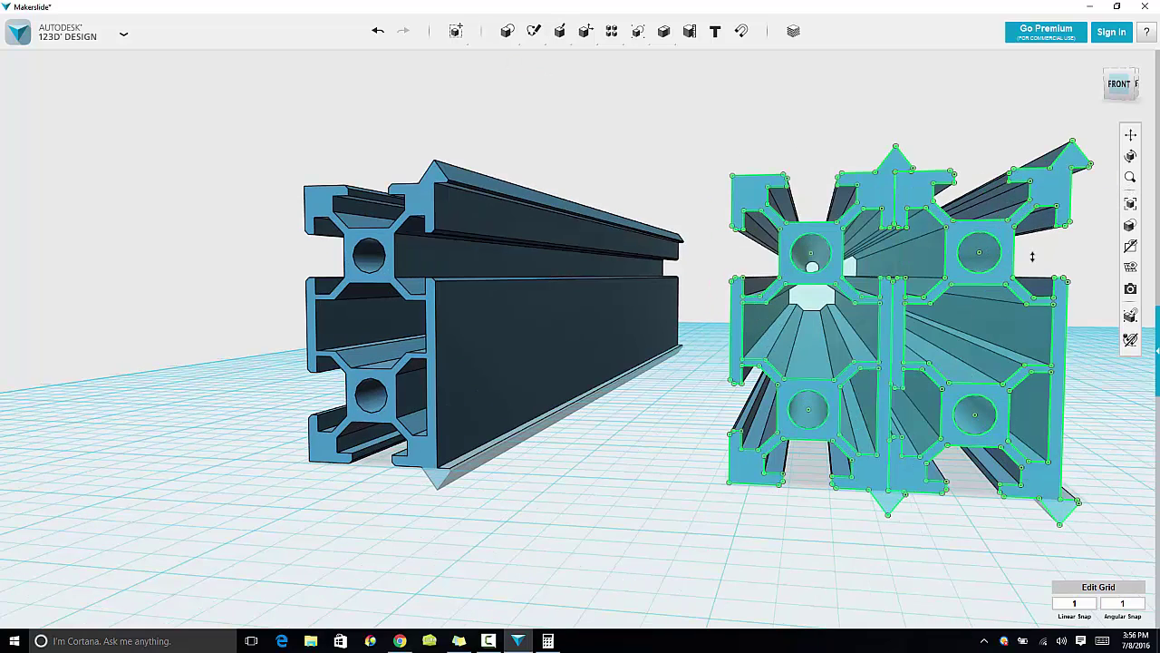
{"action": "scroll", "coordinate": [1031, 260], "scroll_direction": "up", "scroll_amount": 2}
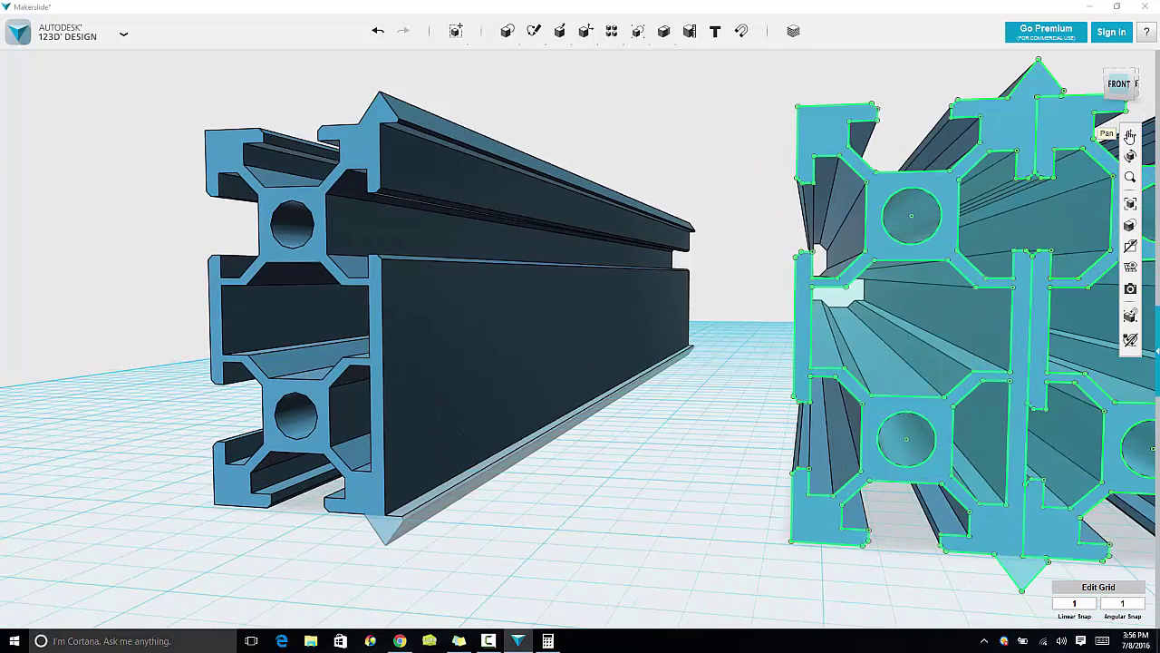
{"action": "middle_click_drag", "start_coordinate": [993, 228], "coordinate": [918, 266]}
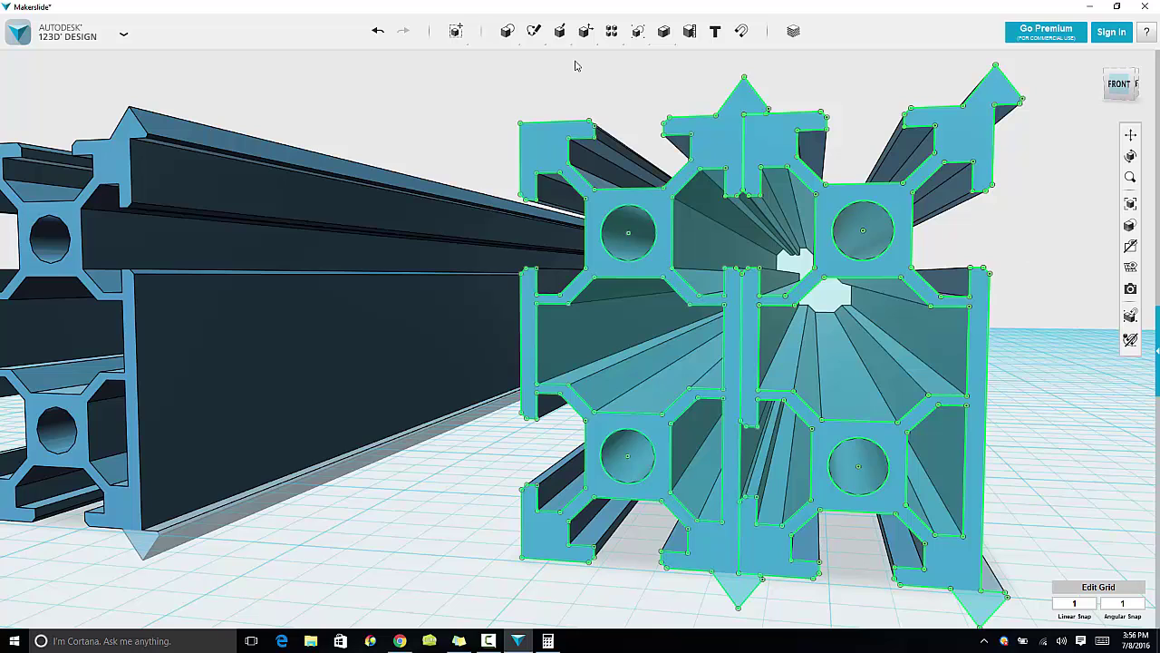
{"action": "mouse_move", "coordinate": [534, 30]}
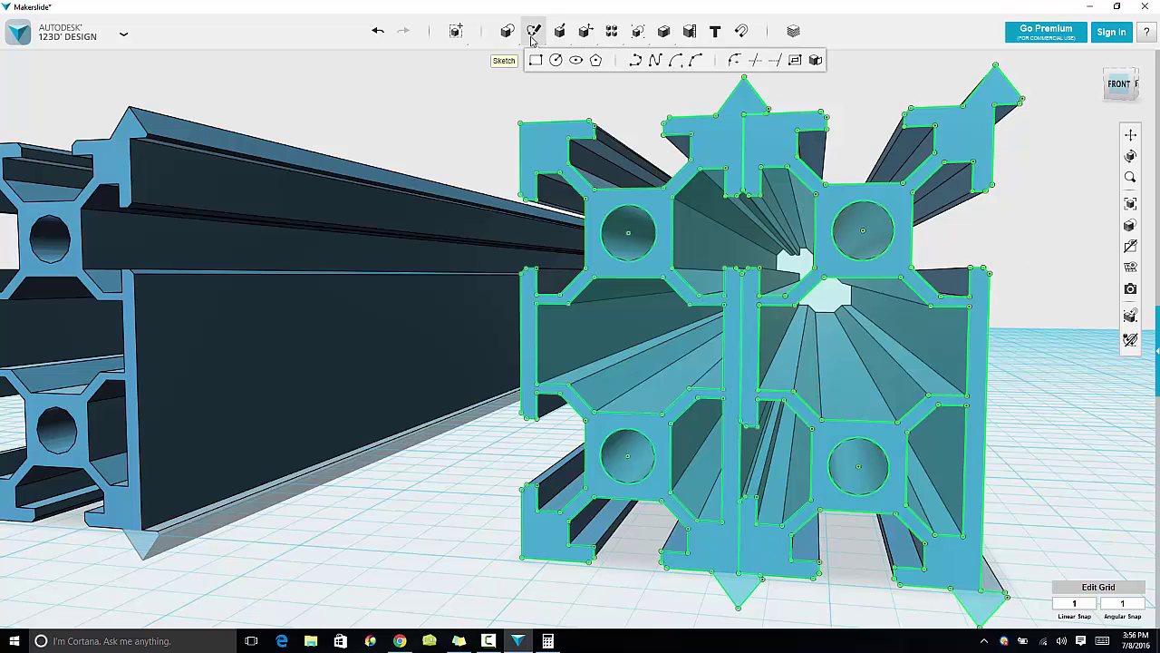
{"action": "left_click", "coordinate": [636, 62]}
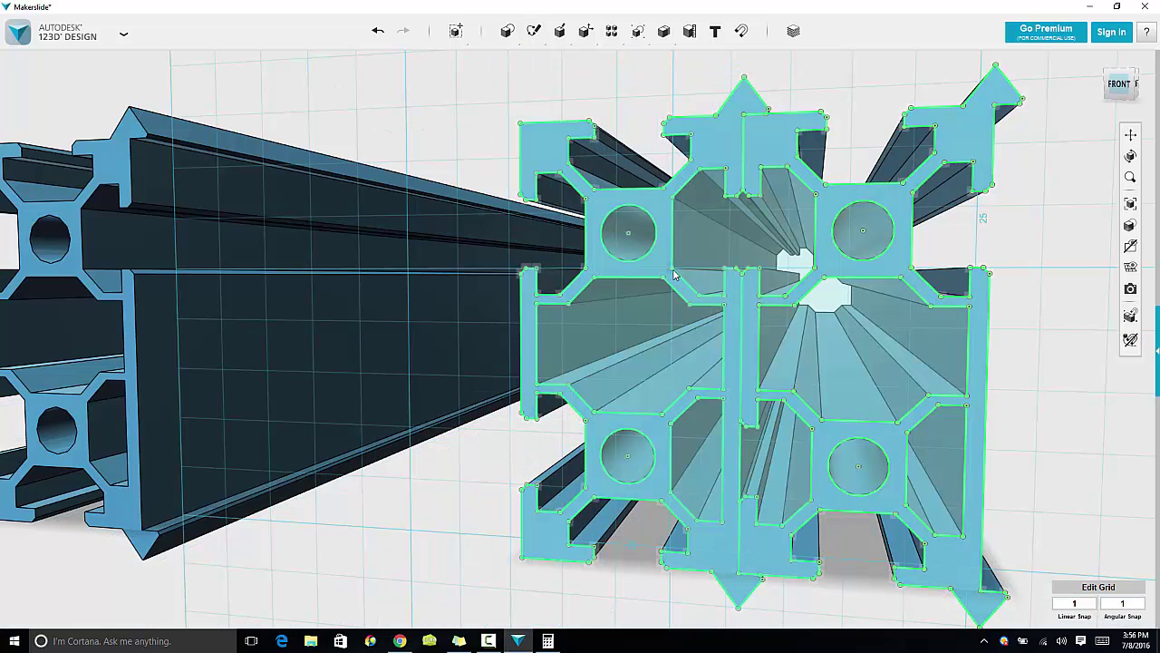
{"action": "left_click", "coordinate": [662, 277]}
{"action": "left_click", "coordinate": [815, 271]}
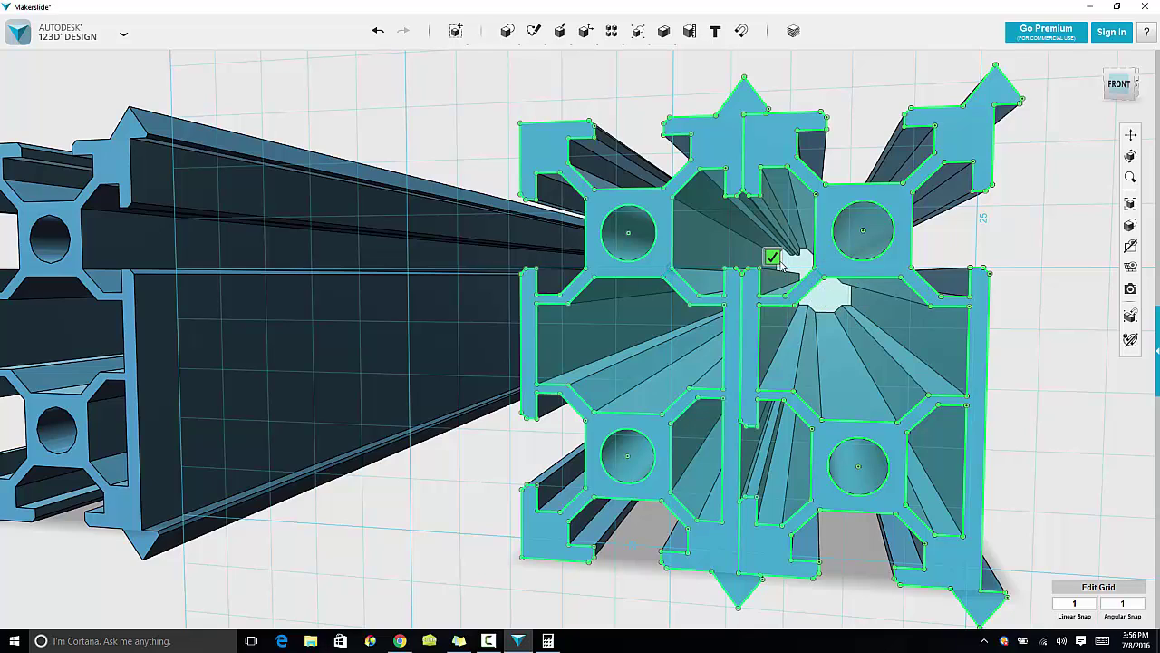
{"action": "left_click", "coordinate": [821, 422]}
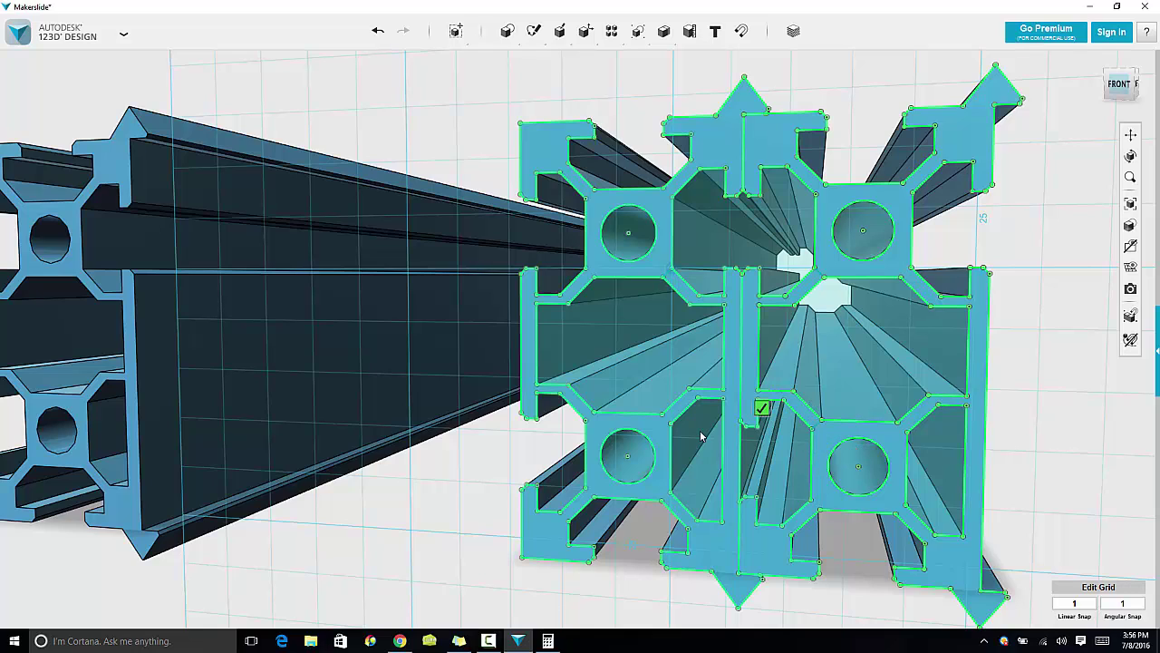
{"action": "left_click", "coordinate": [670, 426]}
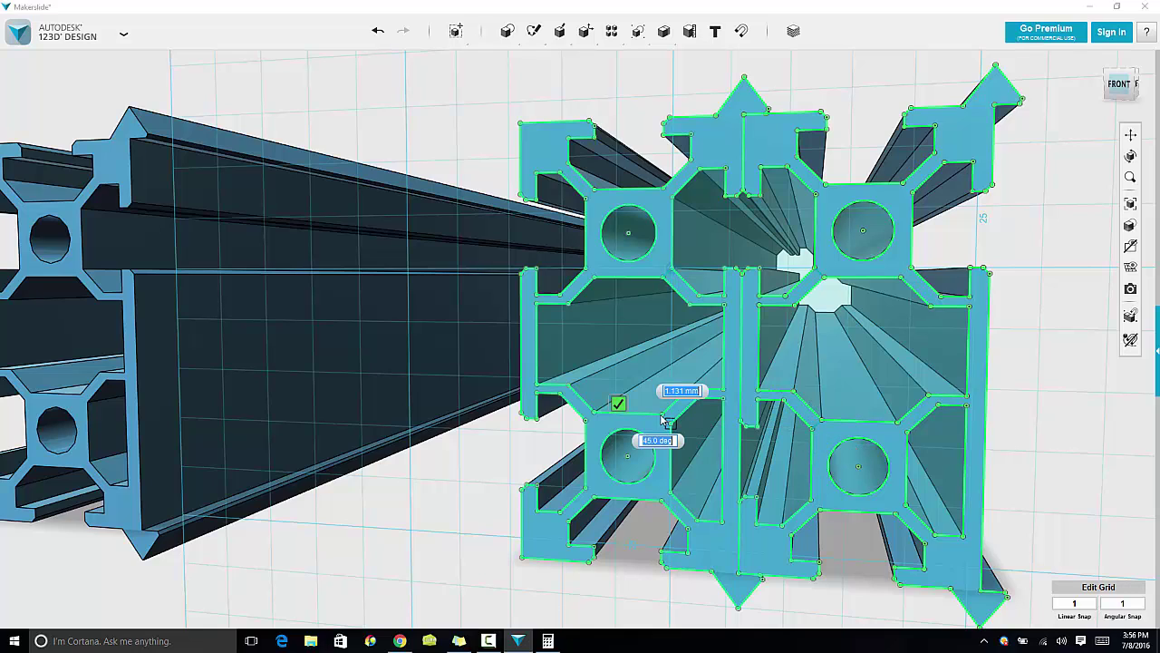
{"action": "left_click", "coordinate": [611, 395]}
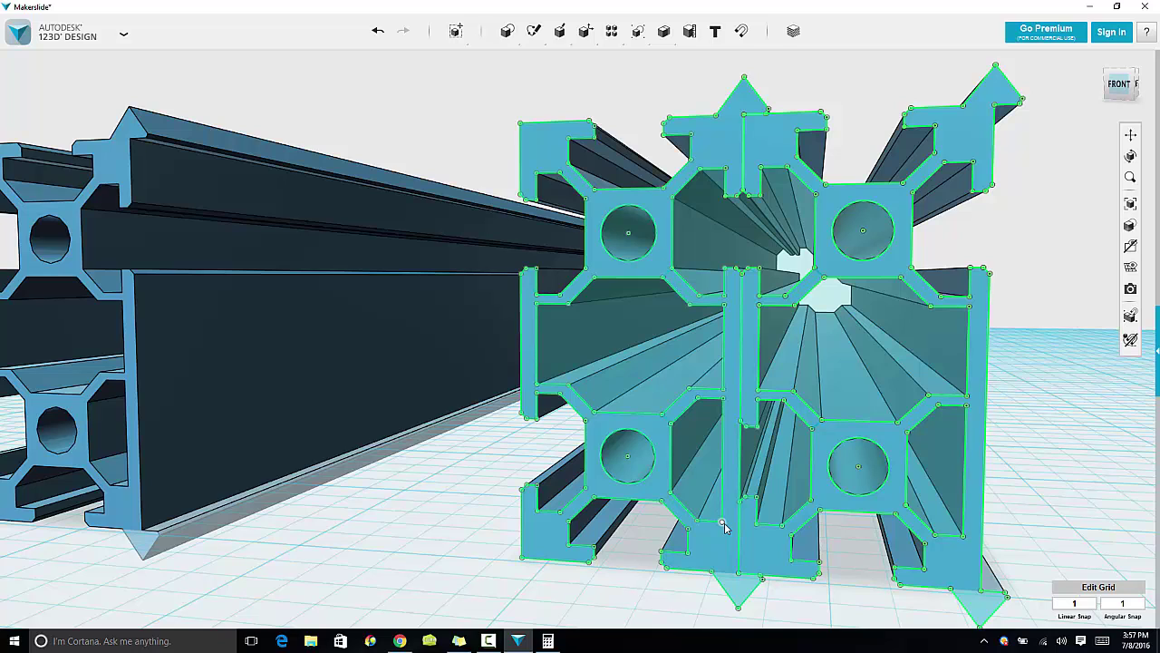
Compare the projected profile with the hollow centre of the quad channel photo in Chrome
{"action": "mouse_move", "coordinate": [537, 36]}
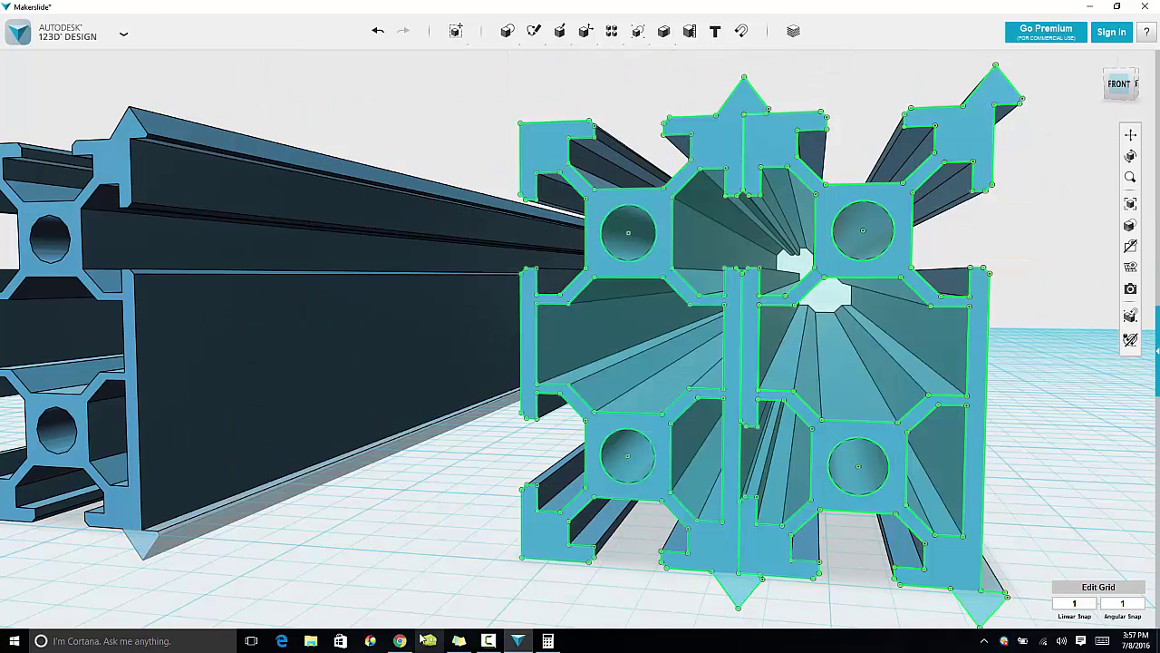
{"action": "left_click", "coordinate": [399, 641]}
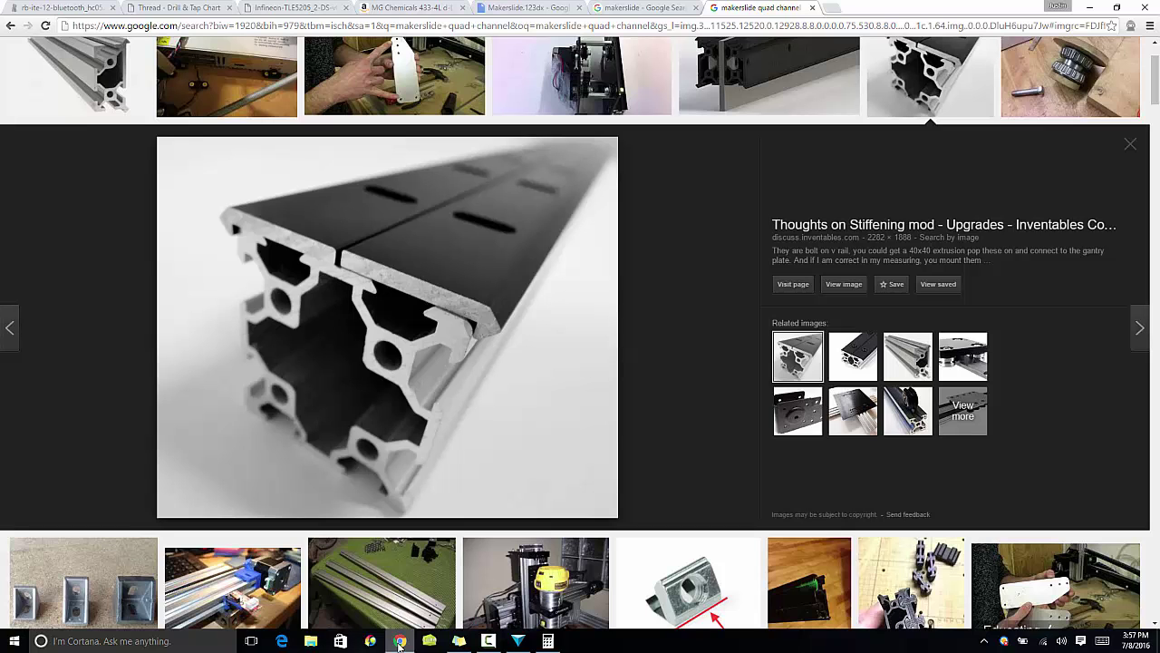
{"action": "left_click", "coordinate": [399, 641]}
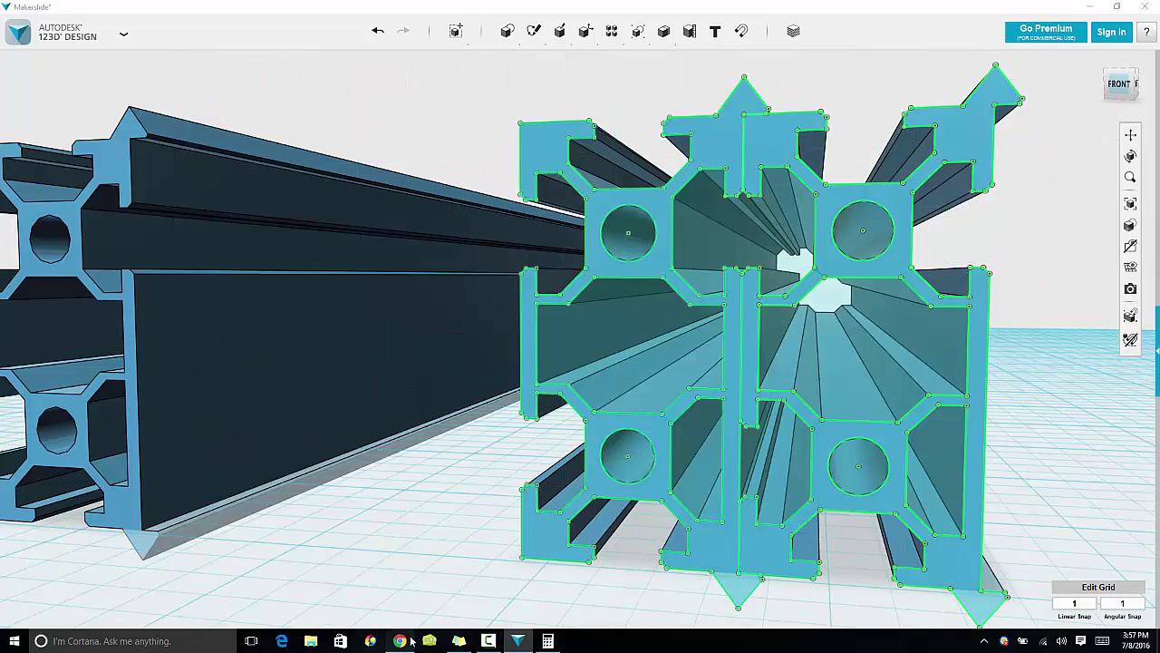
{"action": "left_click", "coordinate": [399, 640]}
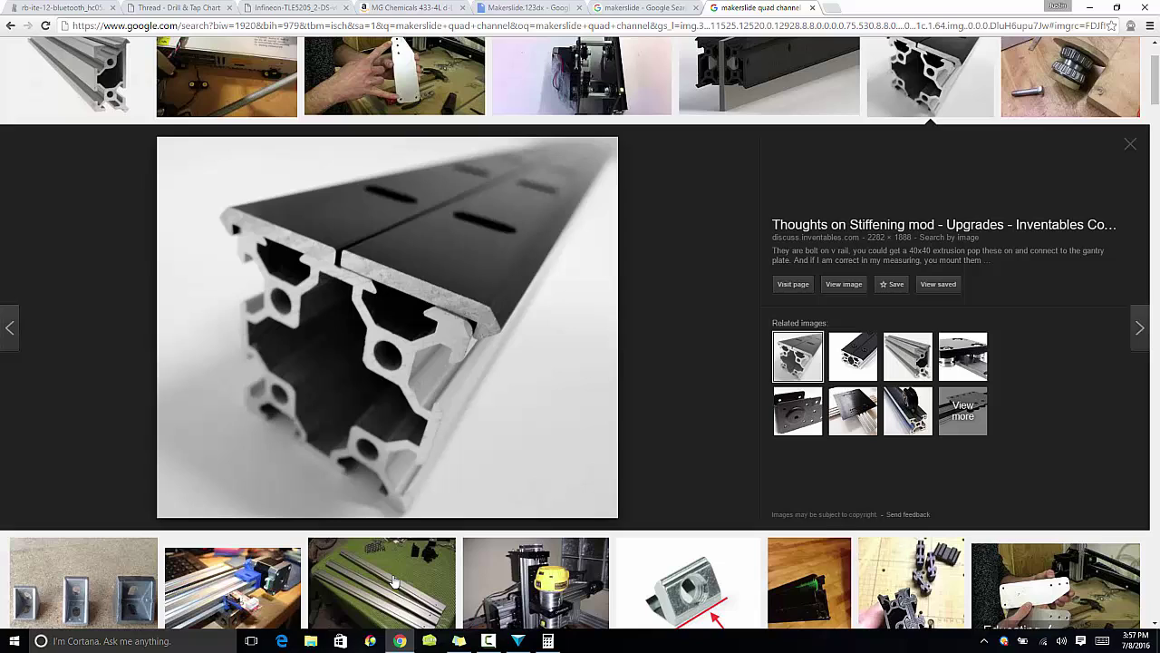
{"action": "left_click", "coordinate": [399, 641]}
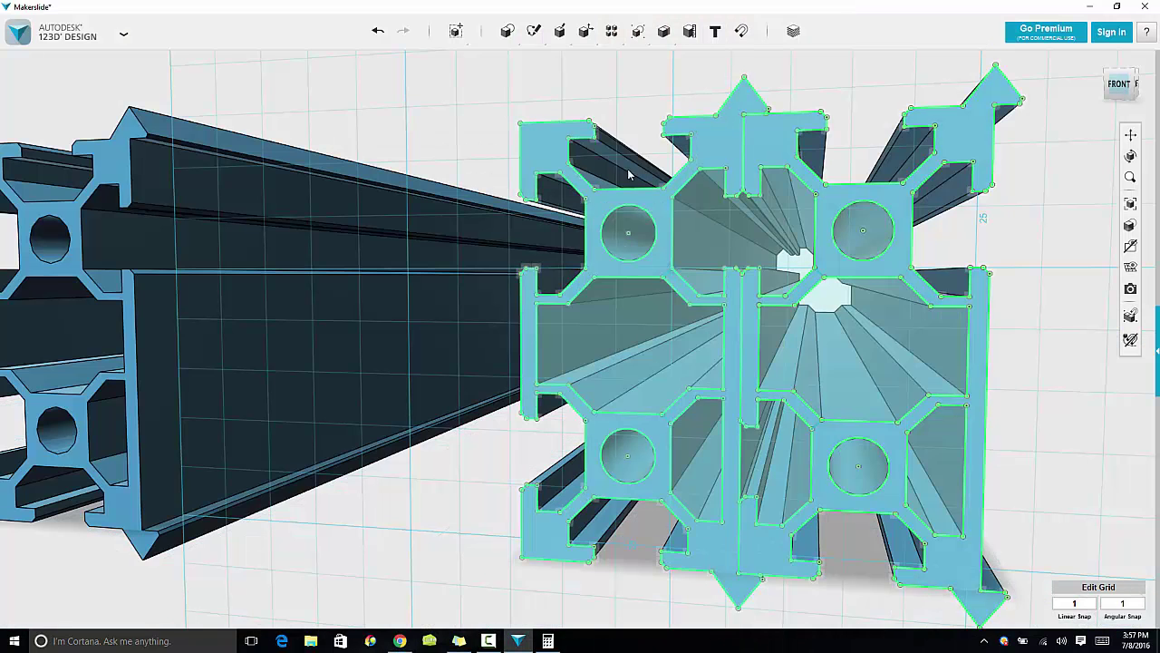
Draw a polyline across the lower ends of the two adjoining inner walls and finish the sketch
{"action": "left_click", "coordinate": [636, 59]}
{"action": "left_click", "coordinate": [748, 527]}
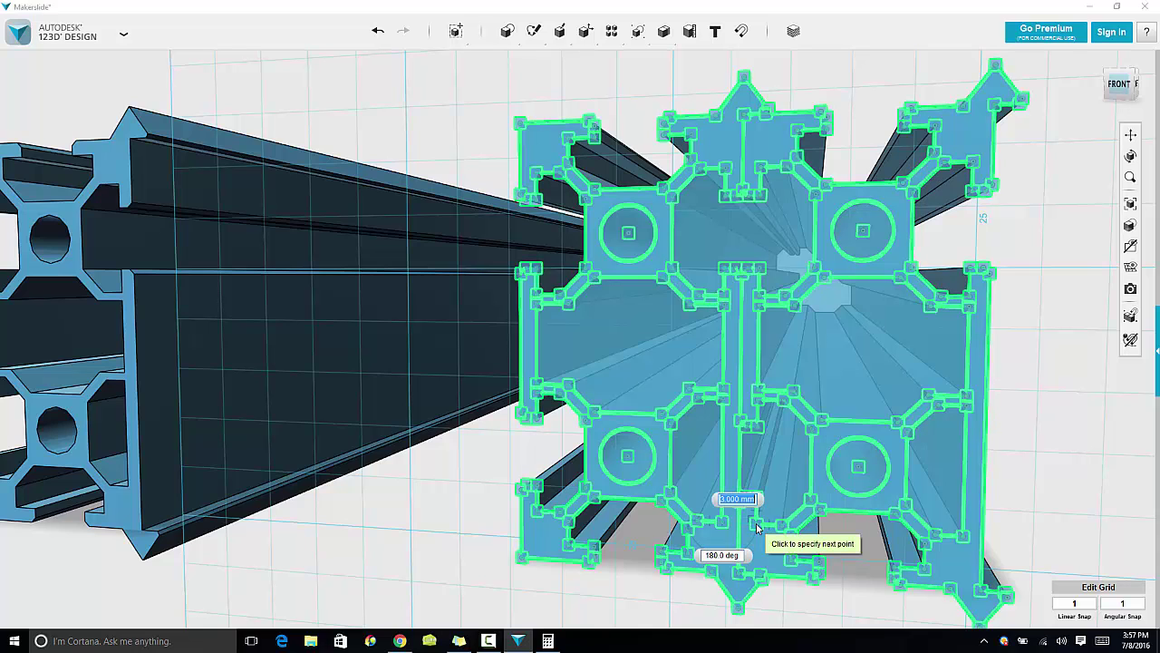
{"action": "left_click", "coordinate": [757, 528]}
{"action": "left_click", "coordinate": [704, 507]}
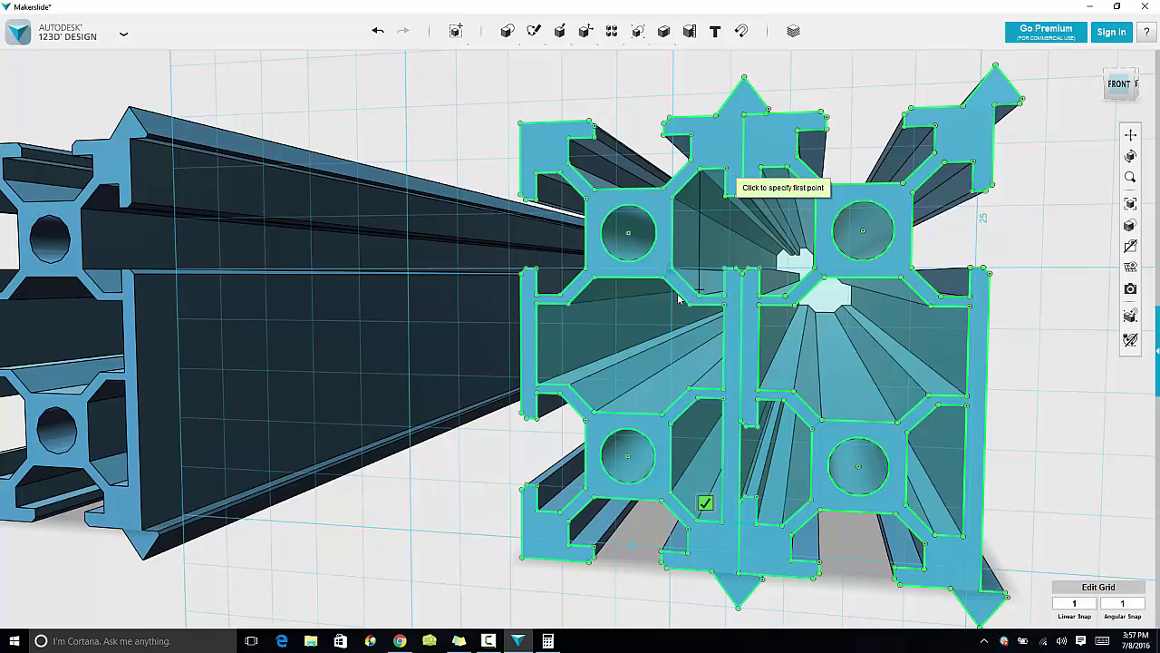
{"action": "key", "text": "Escape"}
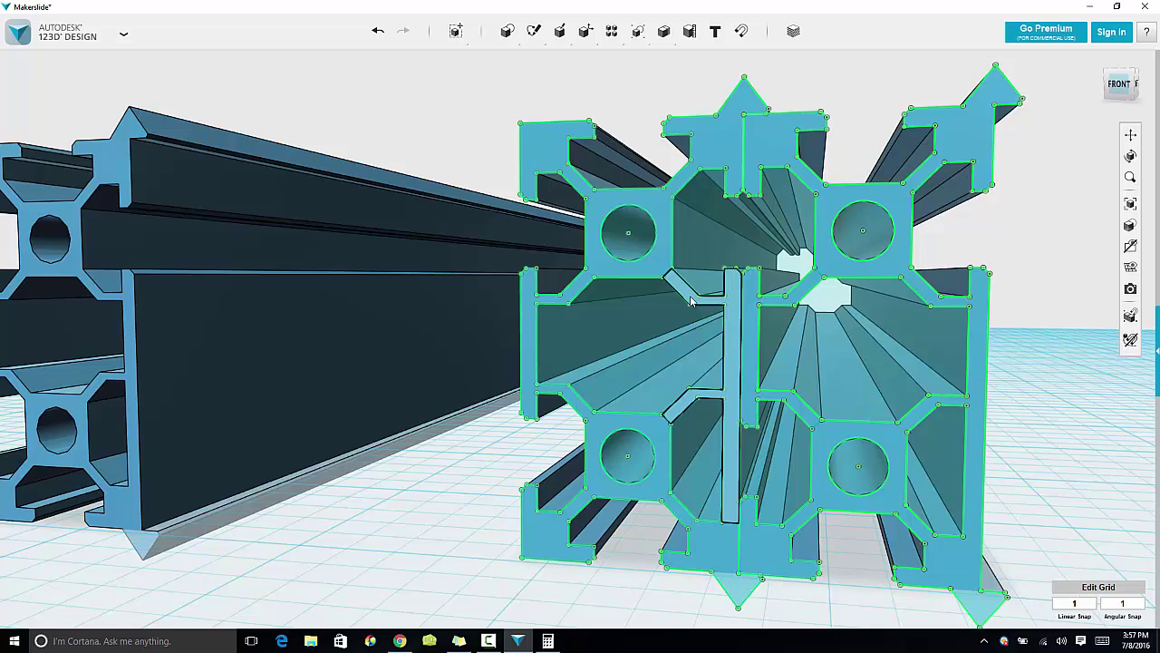
{"action": "left_click", "coordinate": [749, 338]}
{"action": "mouse_move", "coordinate": [770, 387]}
{"action": "key", "text": "Delete"}
{"action": "key", "text": "Delete"}
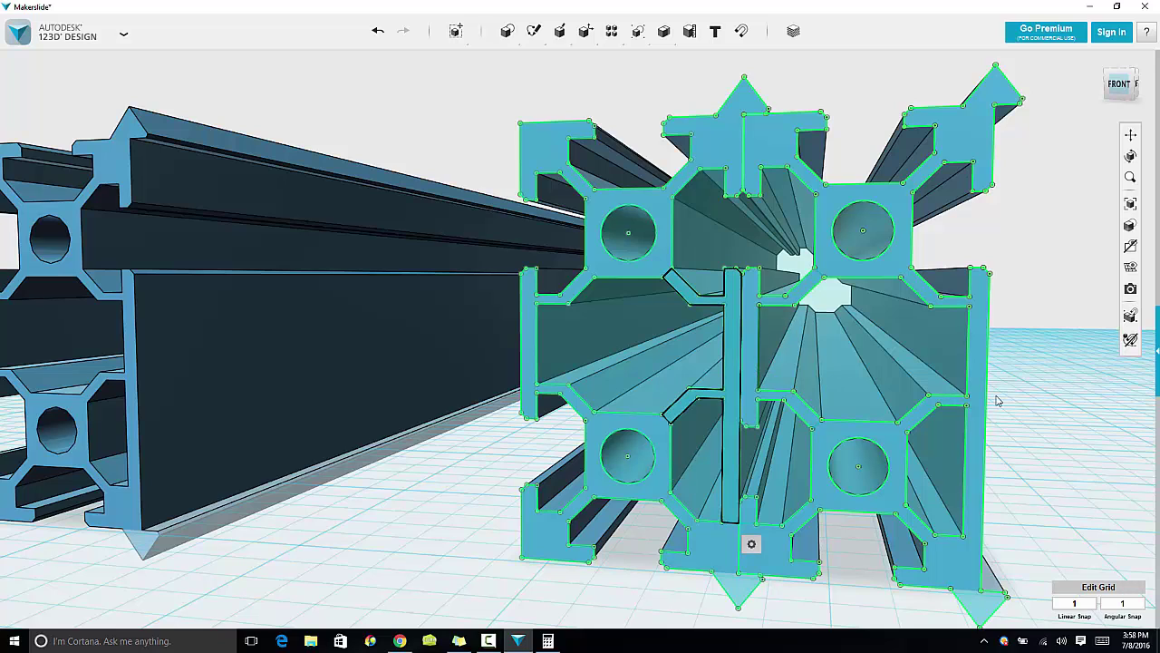
{"action": "key", "text": "ctrl+z"}
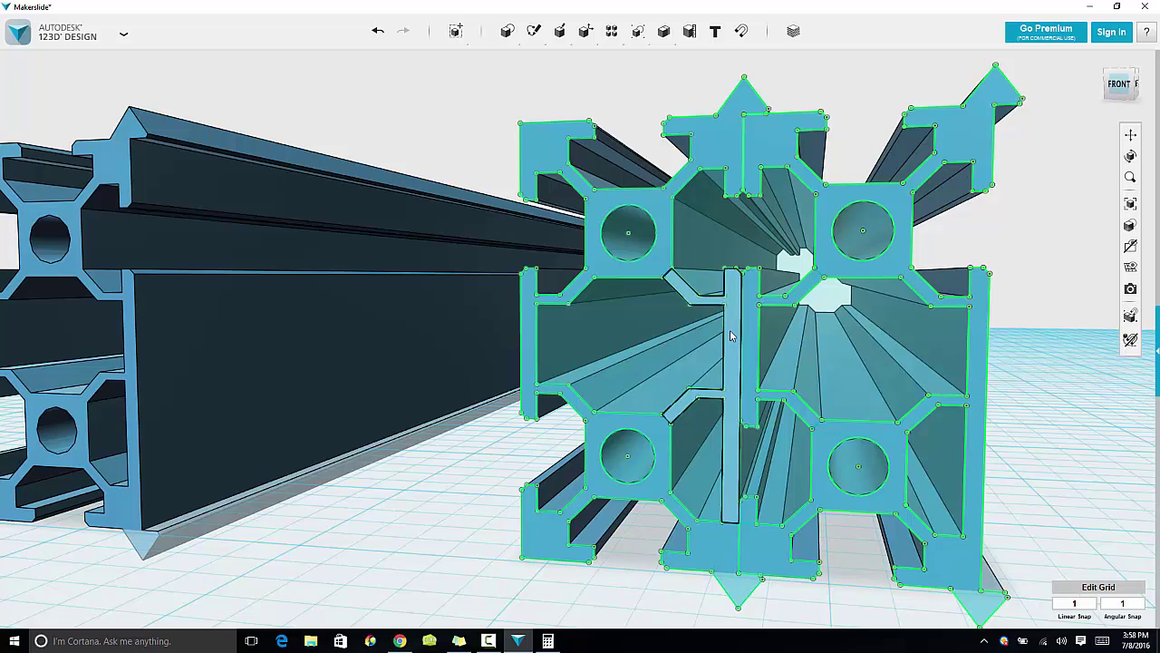
Extrude the full-height inner wall profile with its diagonal webs by -1000 mm as a cut
{"action": "left_click", "coordinate": [753, 384]}
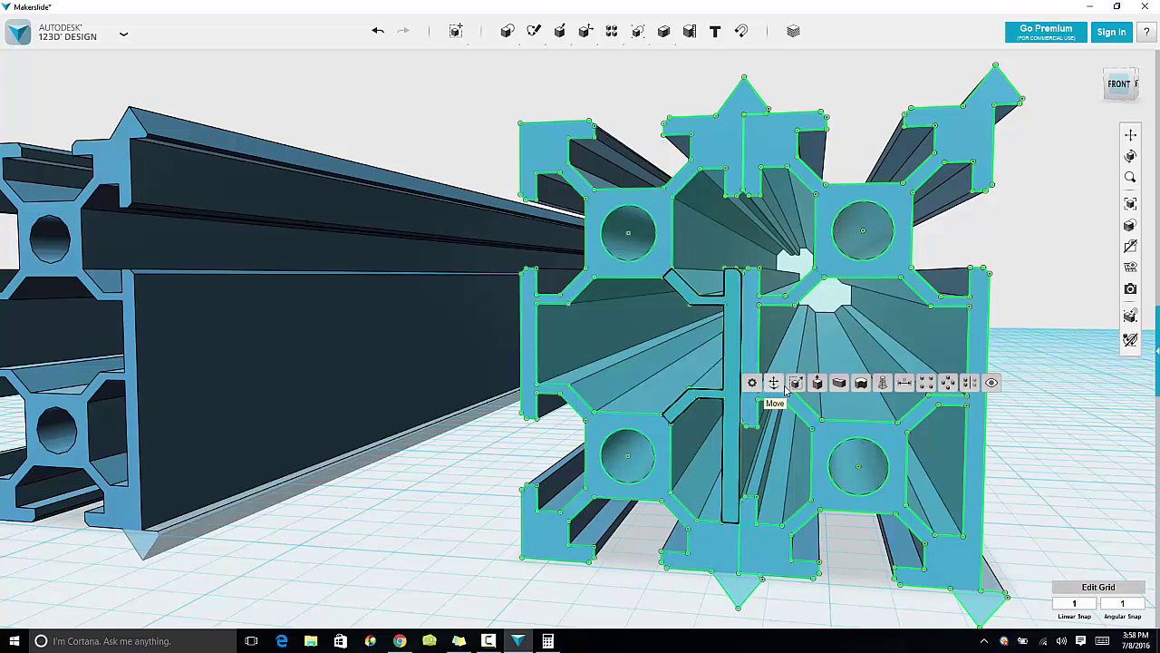
{"action": "left_click", "coordinate": [818, 384]}
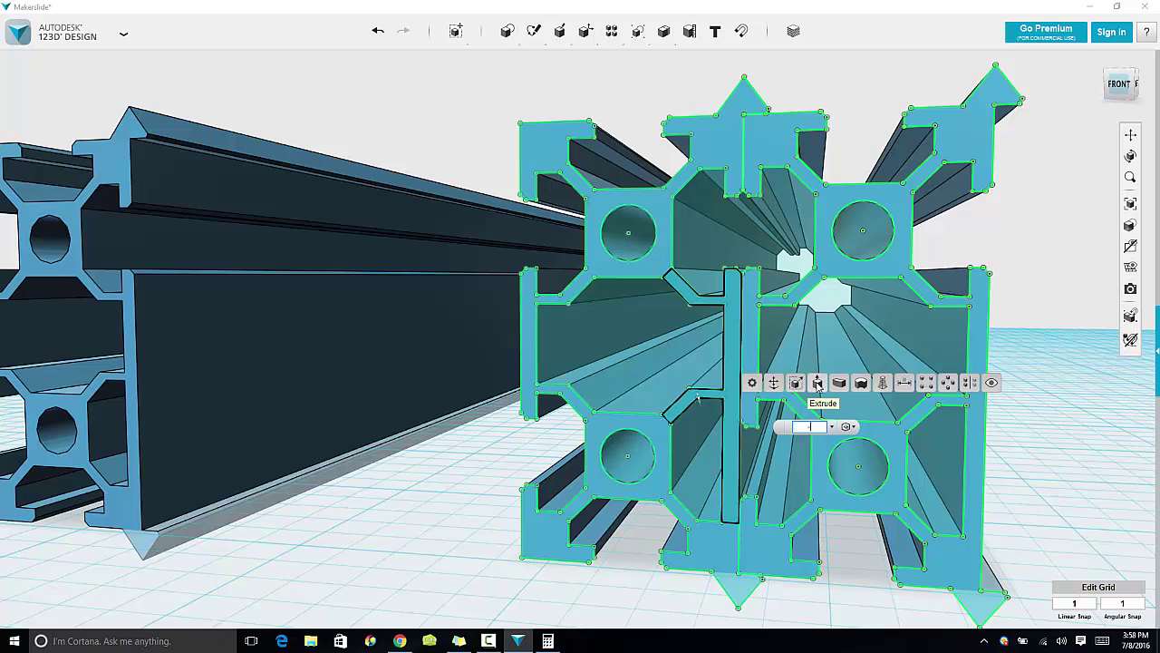
{"action": "type", "text": "-1000"}
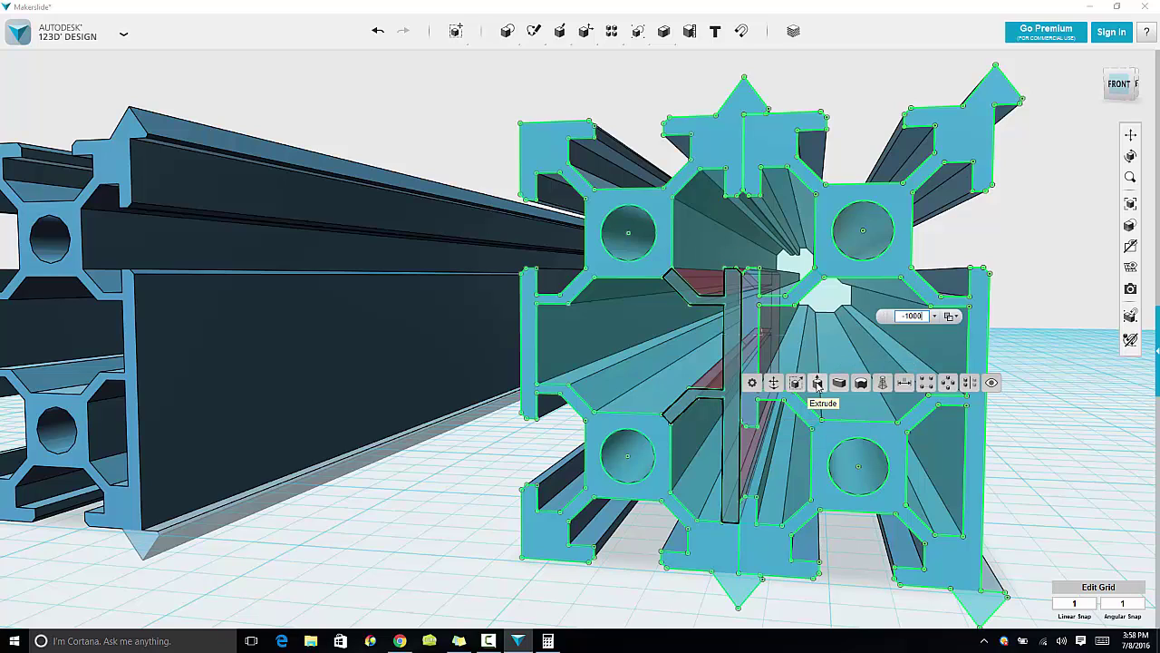
{"action": "key", "text": "Return"}
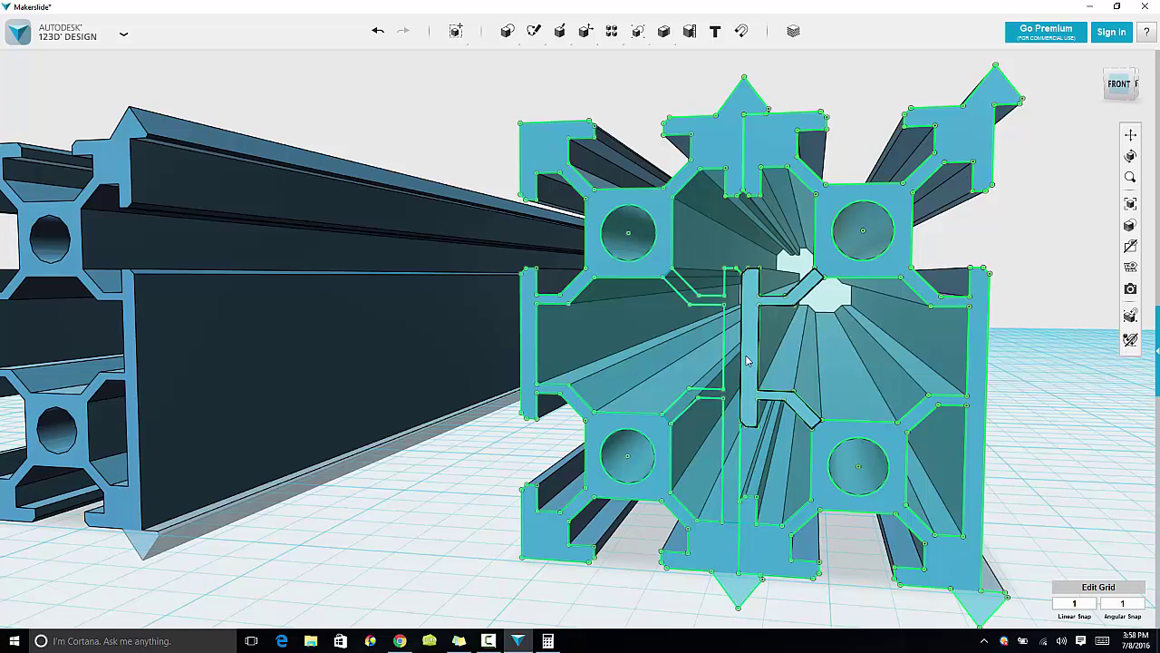
Extrude the adjoining shorter inner wall profile with its diagonal webs by -1000 mm as a cut
{"action": "left_click", "coordinate": [767, 407]}
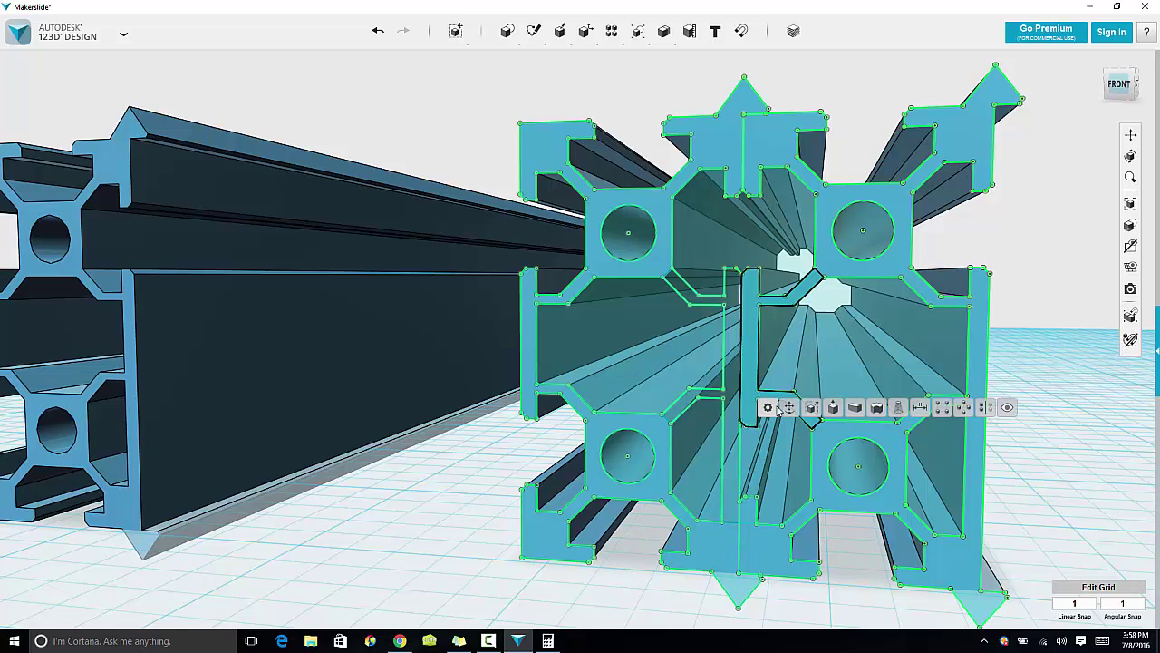
{"action": "left_click", "coordinate": [832, 410]}
{"action": "type", "text": "-1000"}
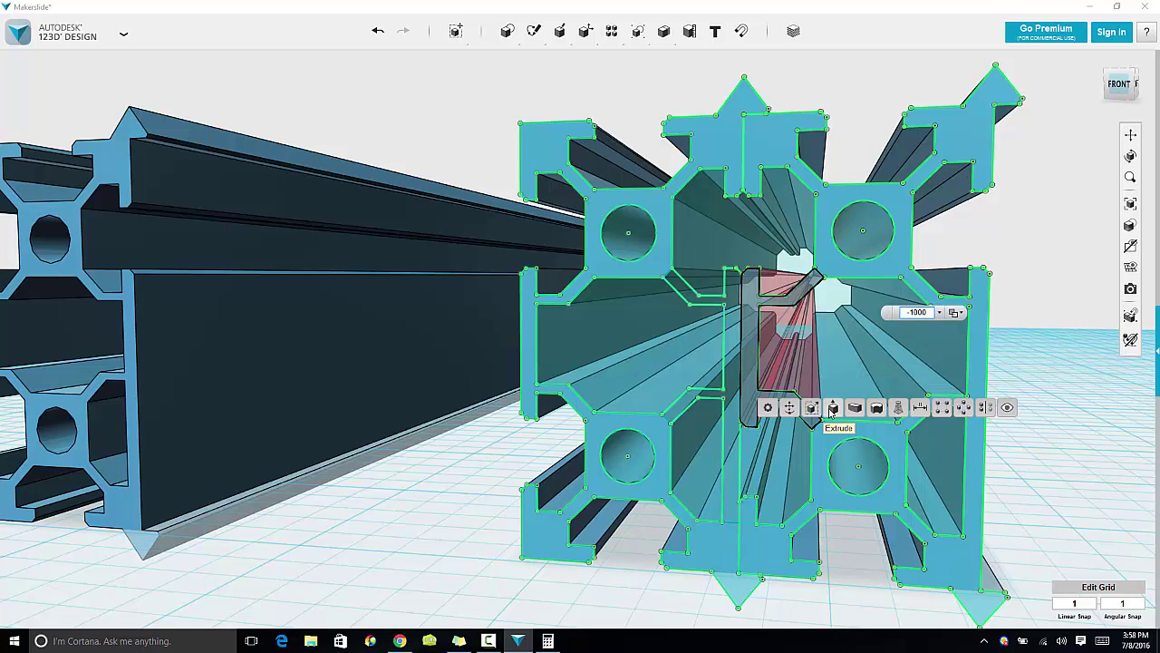
{"action": "key", "text": "Return"}
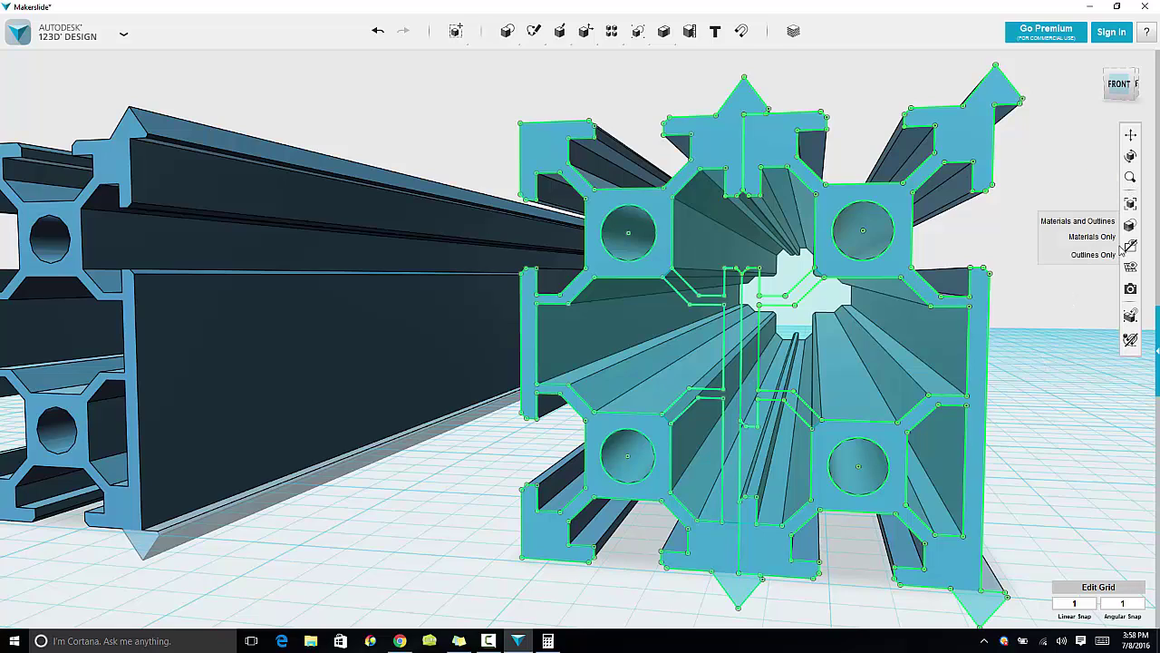
Hide the sketches to inspect the hollowed centre of the channel, and undo the two inner wall cuts
{"action": "mouse_move", "coordinate": [1130, 267]}
{"action": "left_click", "coordinate": [1094, 293]}
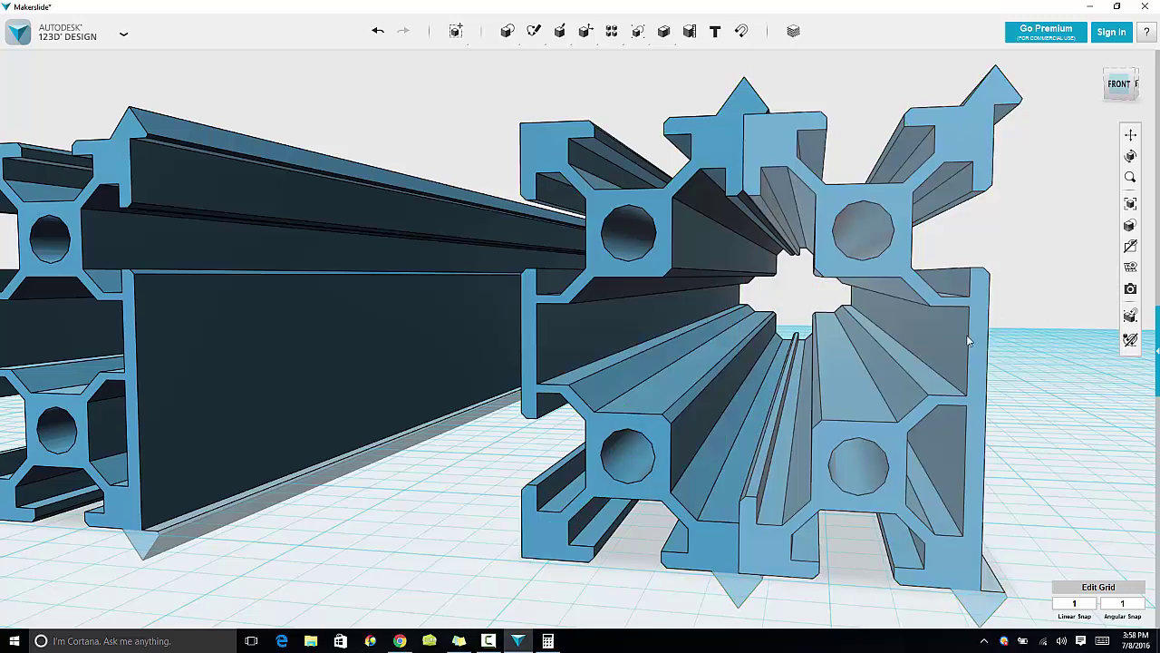
{"action": "right_click_drag", "start_coordinate": [855, 298], "coordinate": [809, 465]}
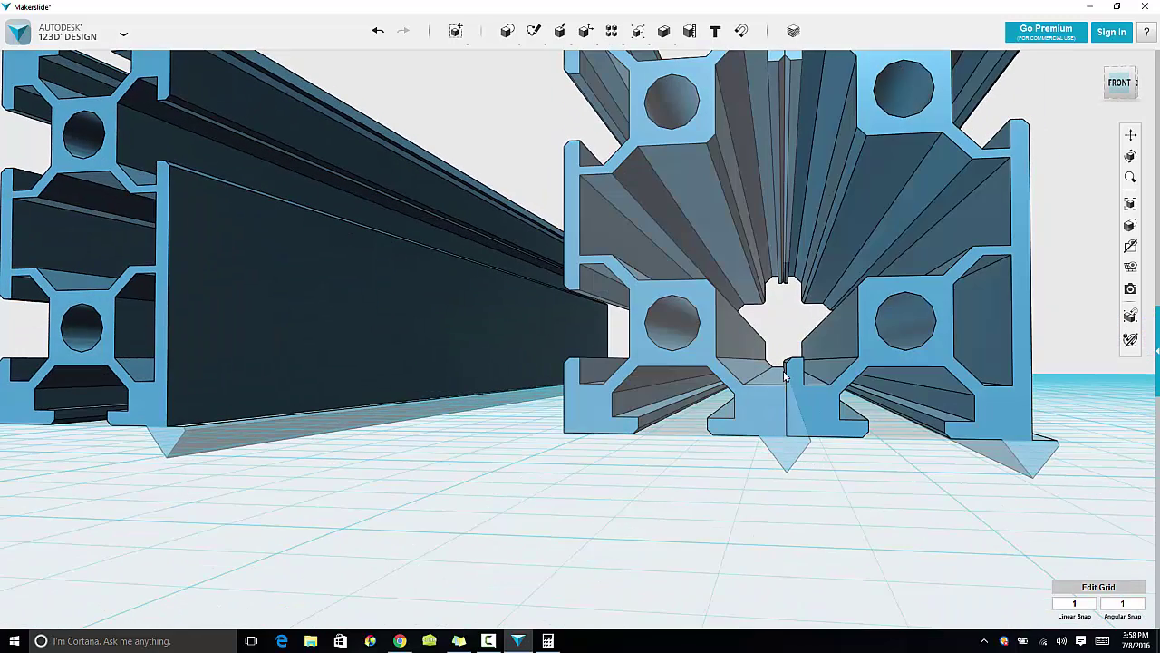
{"action": "right_click_drag", "start_coordinate": [780, 387], "coordinate": [779, 378]}
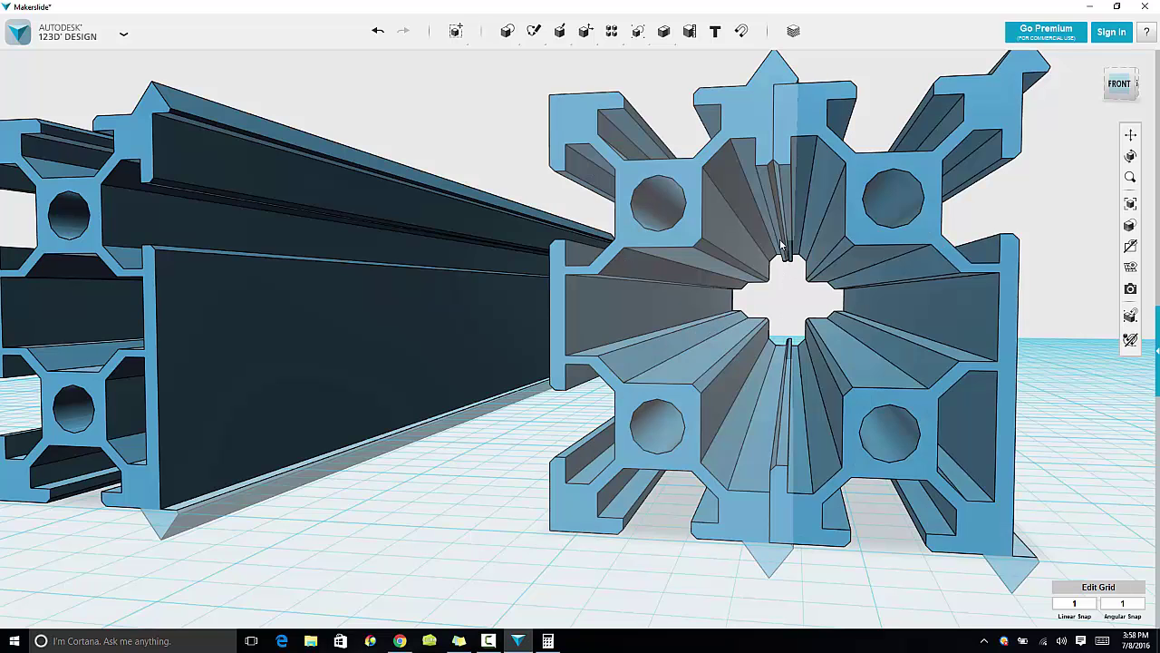
{"action": "left_click", "coordinate": [780, 238]}
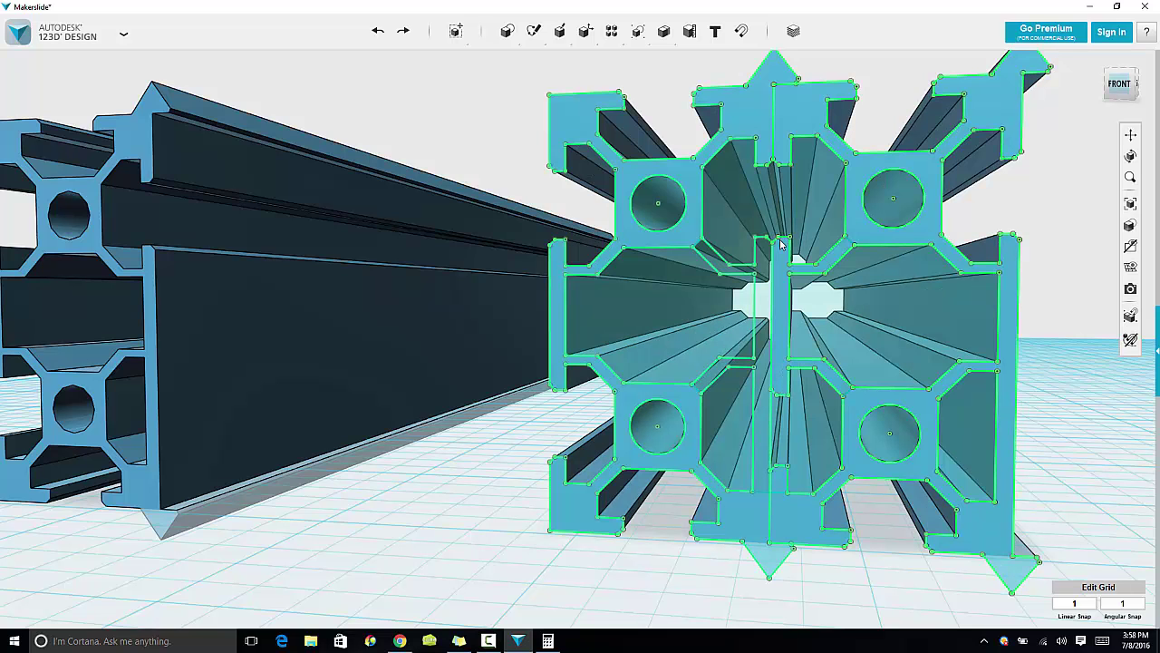
Draw a polyline in the projected sketch across the full-height inner wall, level with the top of the adjoining lower lip
{"action": "left_click", "coordinate": [771, 506]}
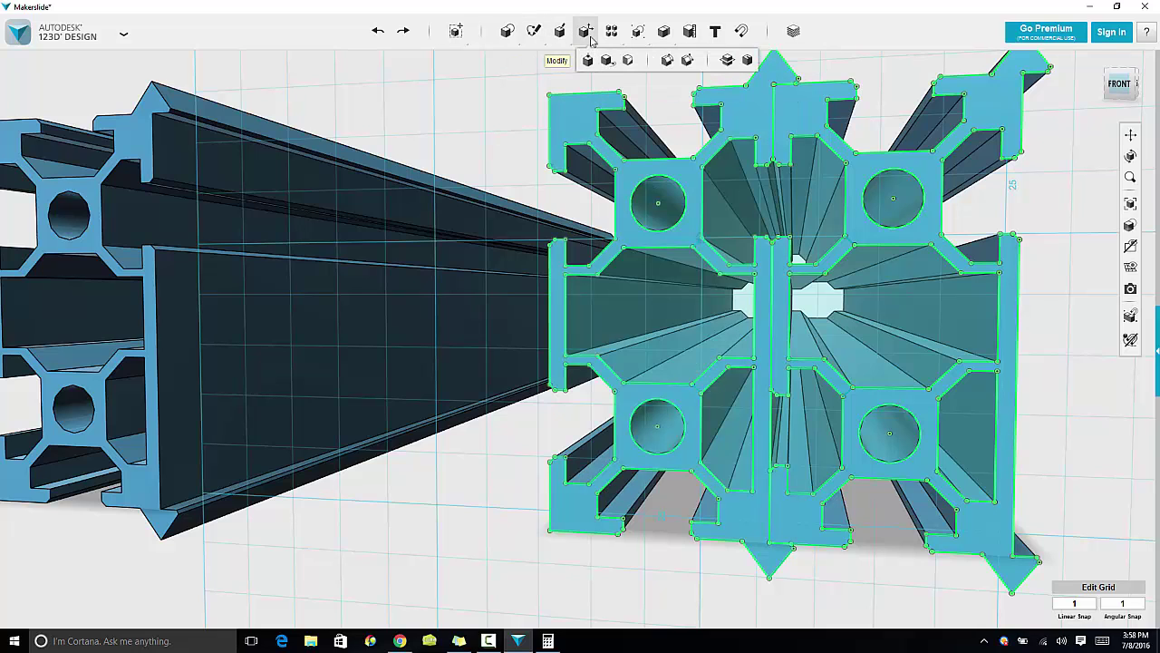
{"action": "mouse_move", "coordinate": [551, 34]}
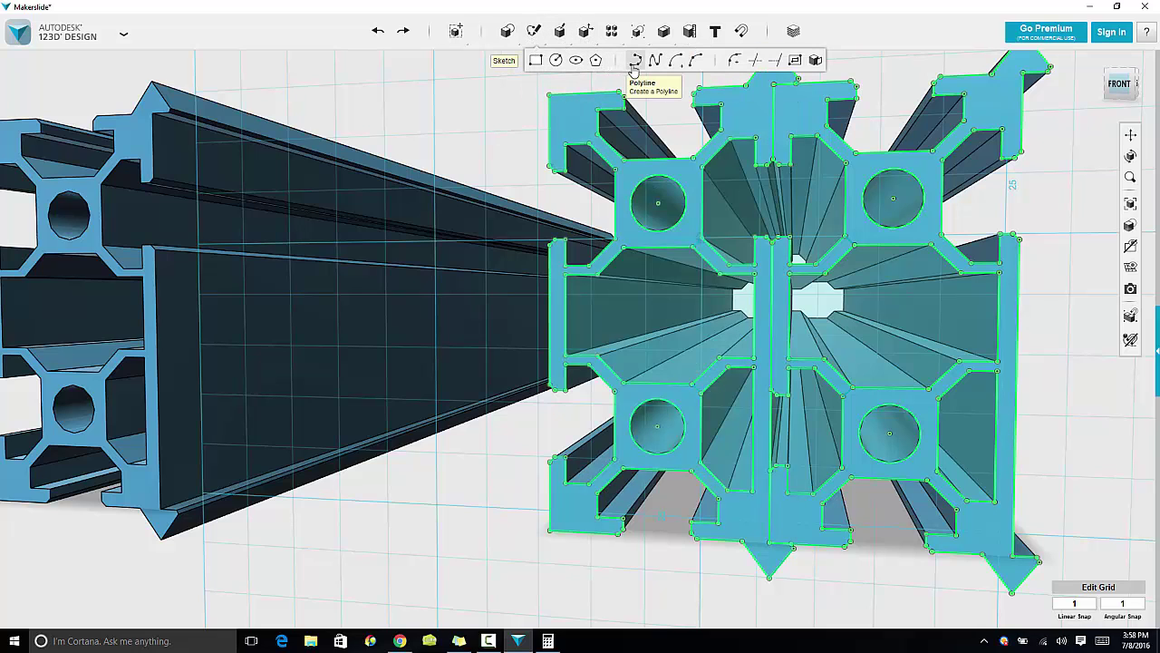
{"action": "left_click", "coordinate": [636, 60]}
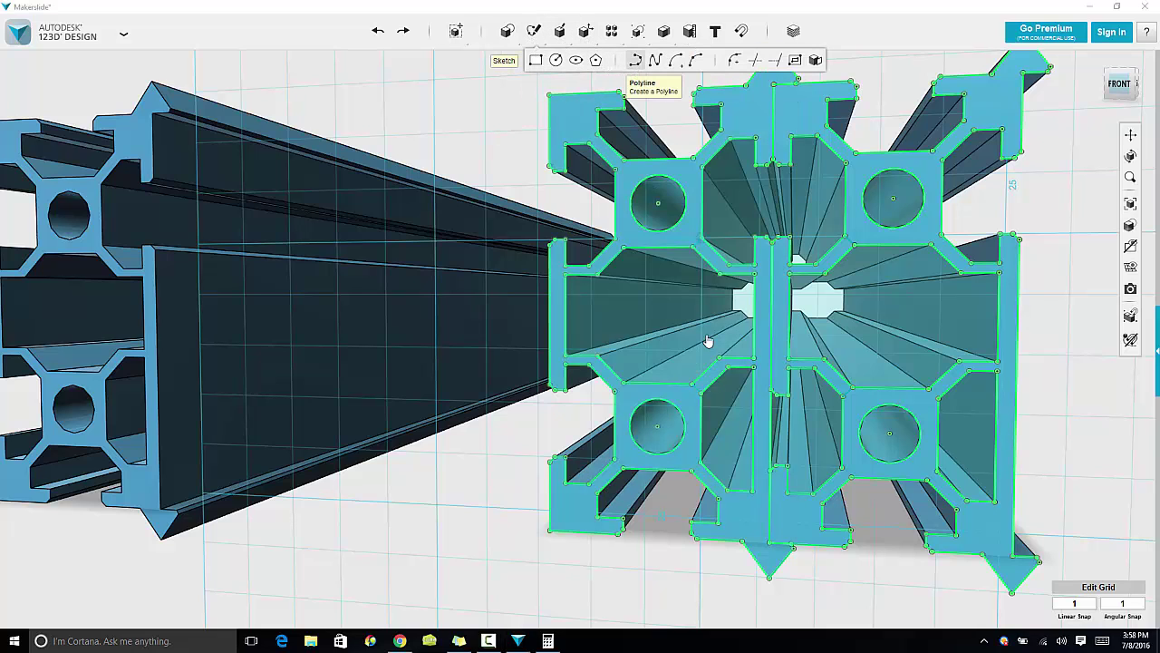
{"action": "left_click", "coordinate": [772, 465]}
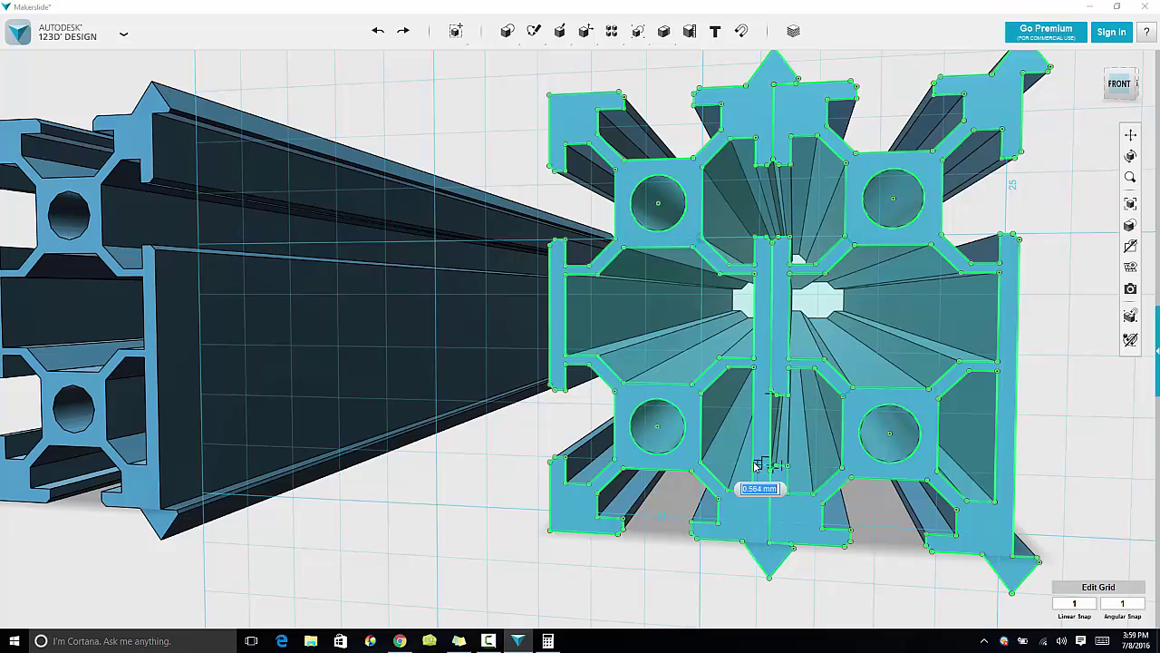
{"action": "left_click", "coordinate": [754, 466]}
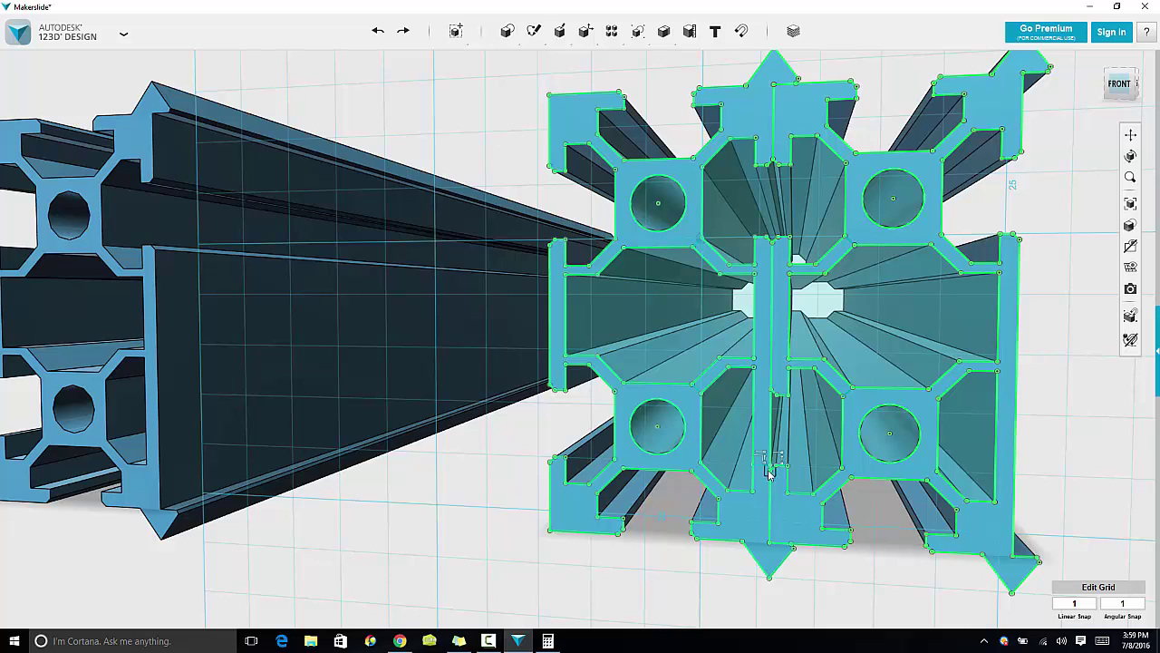
{"action": "left_click", "coordinate": [766, 469]}
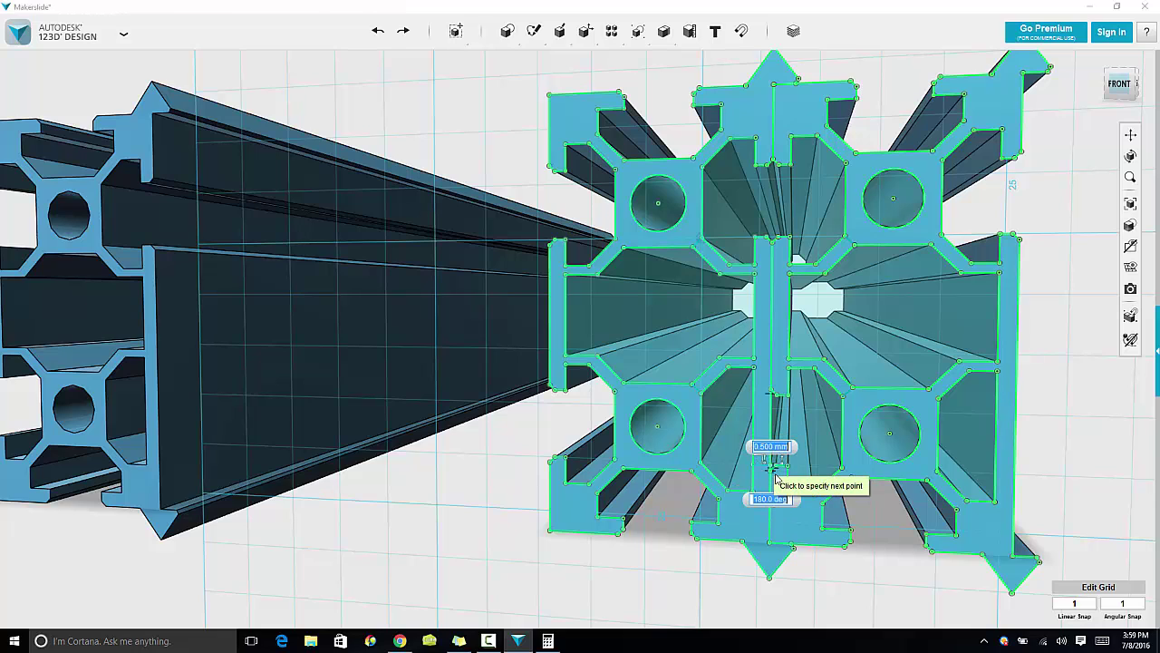
{"action": "left_click", "coordinate": [774, 477]}
{"action": "key", "text": "Escape"}
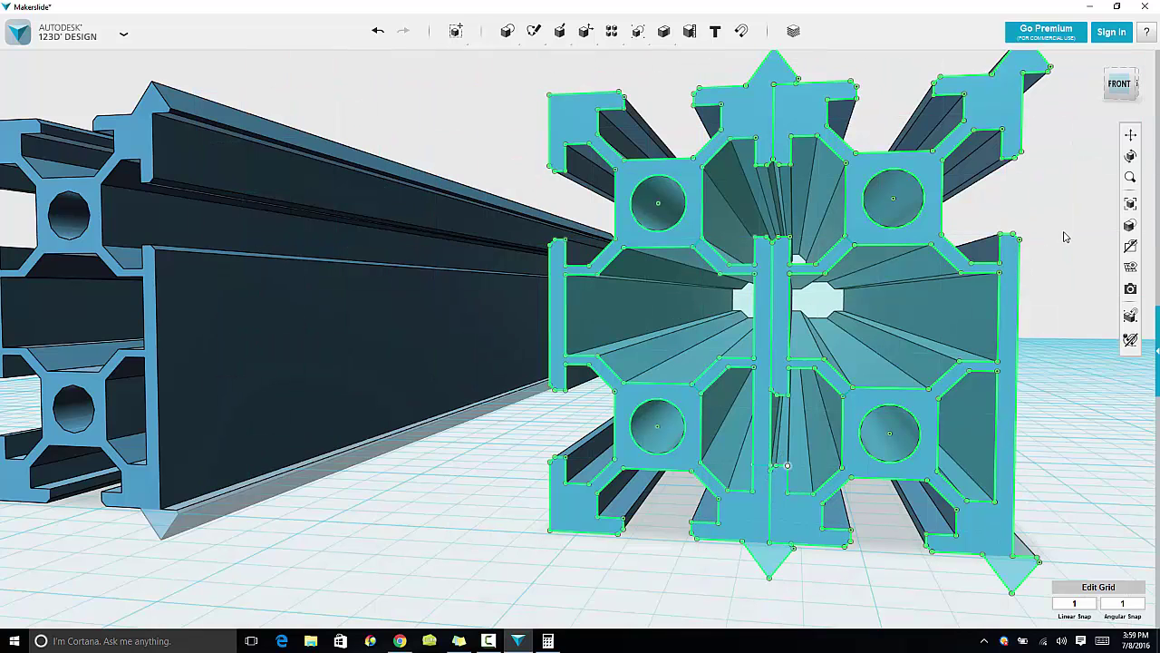
Draw a 0.707 mm polyline segment at 45° from the adjoining lip's chamfer corner up to the line across the wall
{"action": "scroll", "coordinate": [832, 415], "scroll_direction": "up", "scroll_amount": 2}
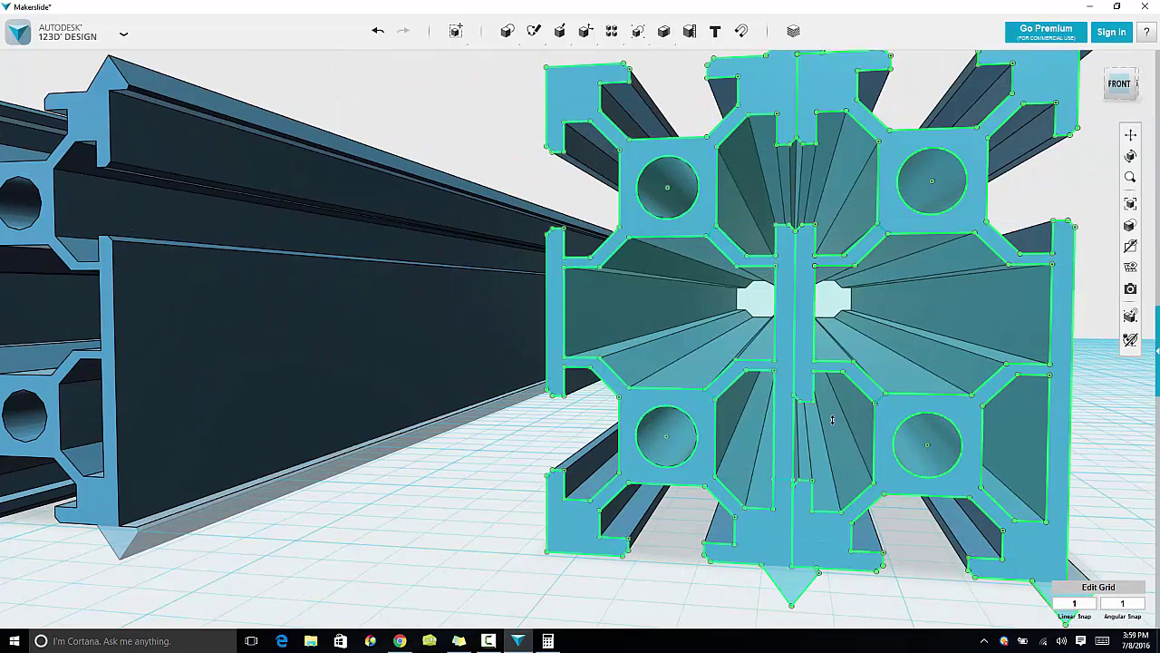
{"action": "scroll", "coordinate": [832, 419], "scroll_direction": "up", "scroll_amount": 5}
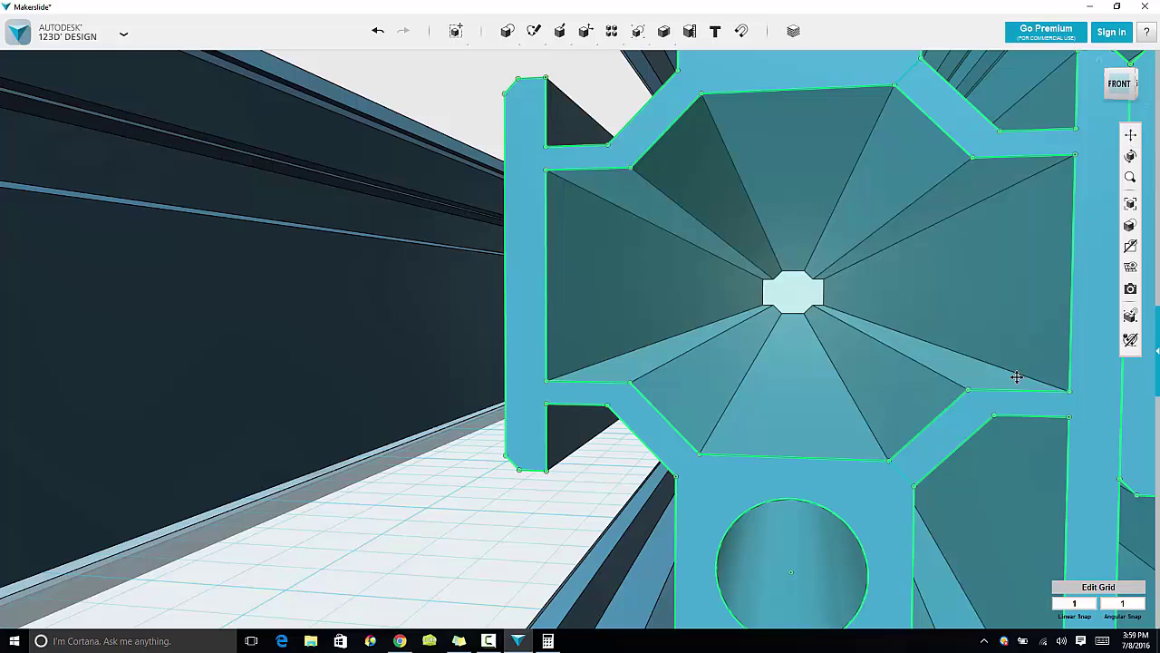
{"action": "middle_click_drag", "start_coordinate": [1018, 377], "coordinate": [846, 223]}
{"action": "middle_click_drag", "start_coordinate": [842, 440], "coordinate": [689, 285]}
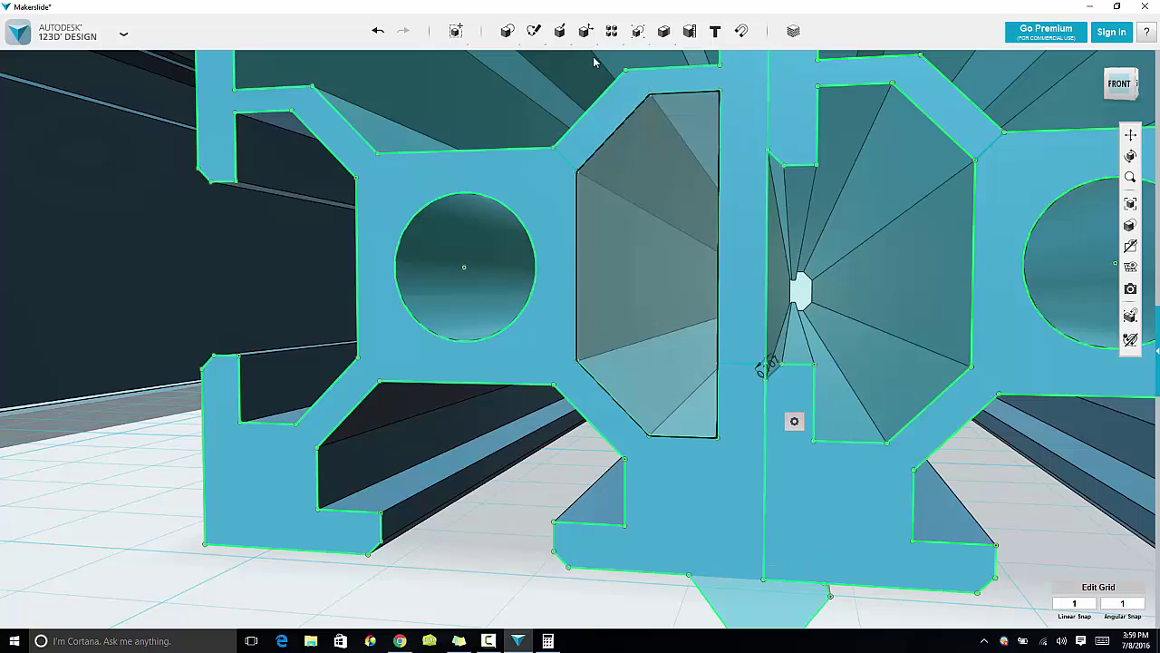
{"action": "mouse_move", "coordinate": [550, 34]}
{"action": "left_click", "coordinate": [634, 64]}
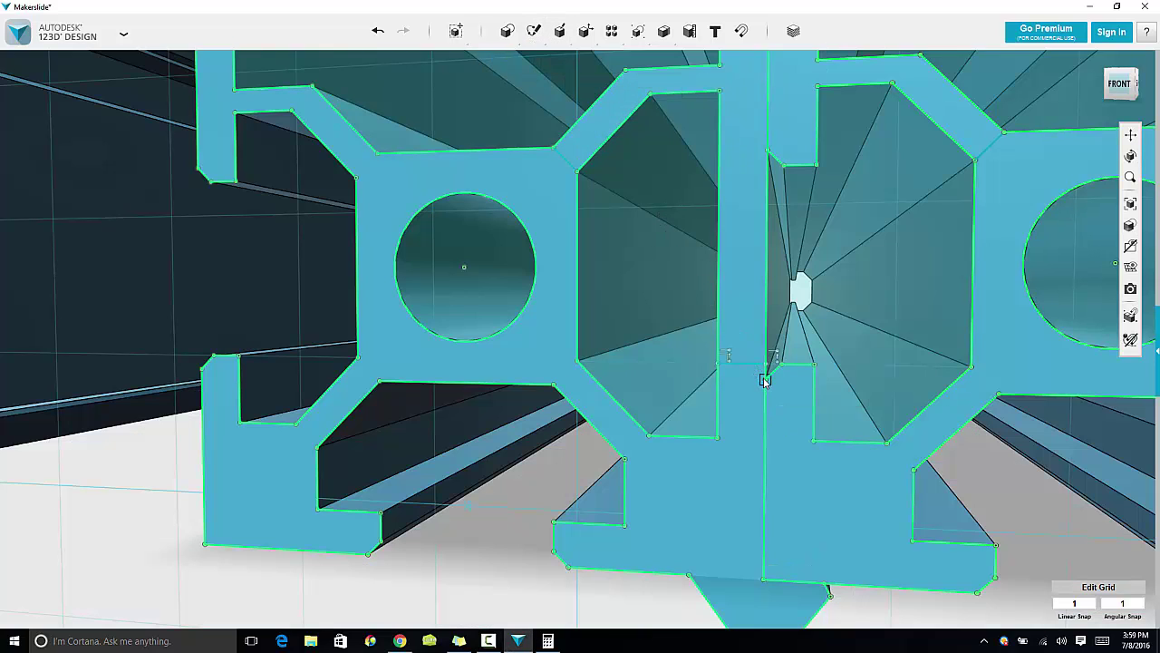
{"action": "left_click", "coordinate": [767, 378]}
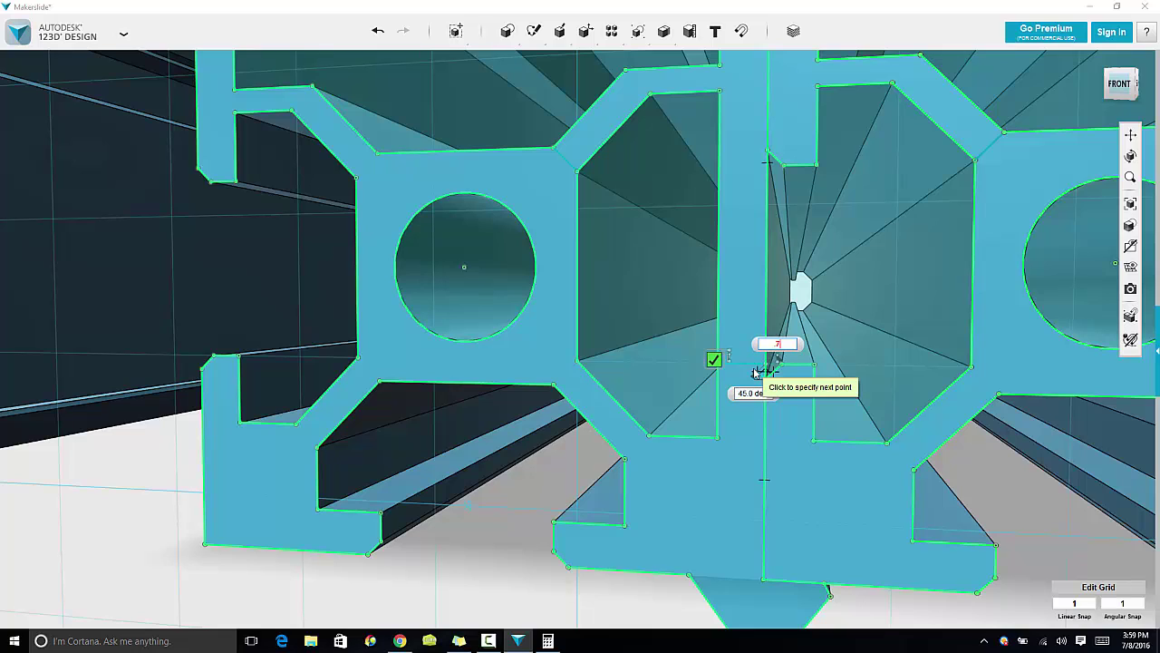
{"action": "key", "text": "Tab"}
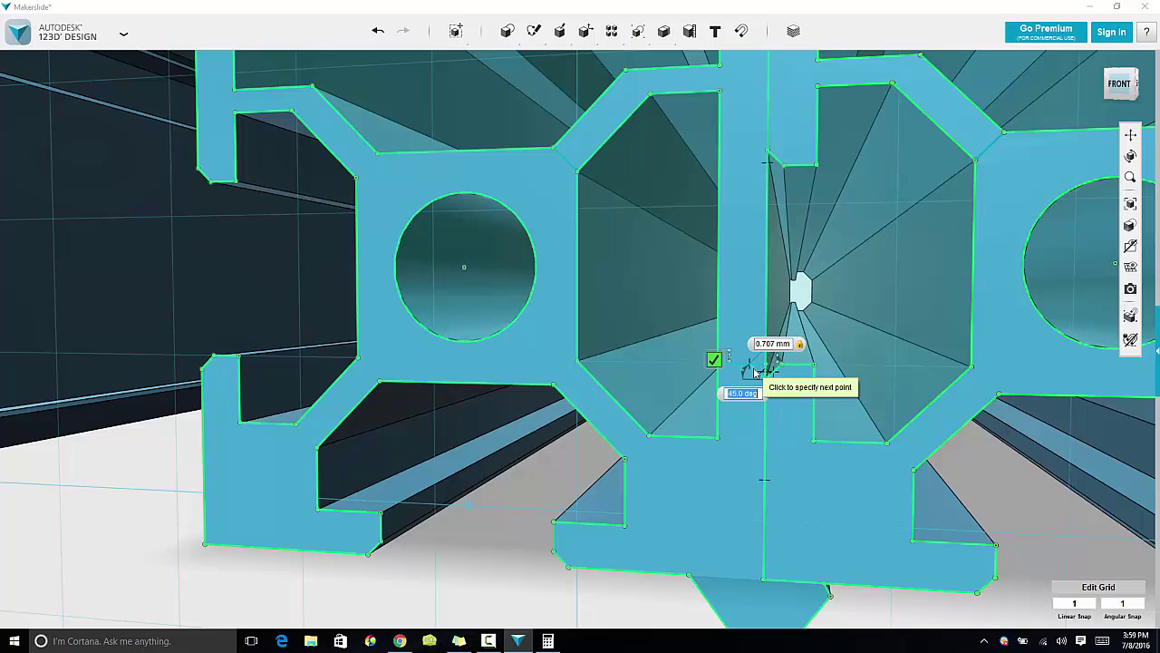
{"action": "left_click", "coordinate": [748, 367]}
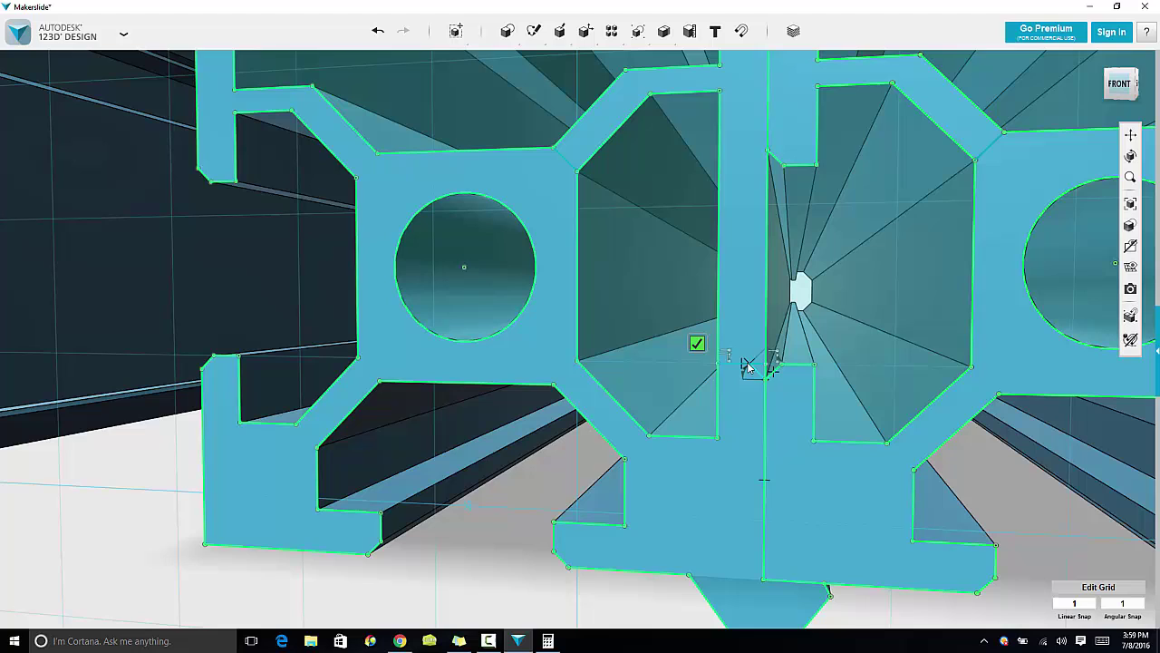
{"action": "left_click", "coordinate": [697, 344]}
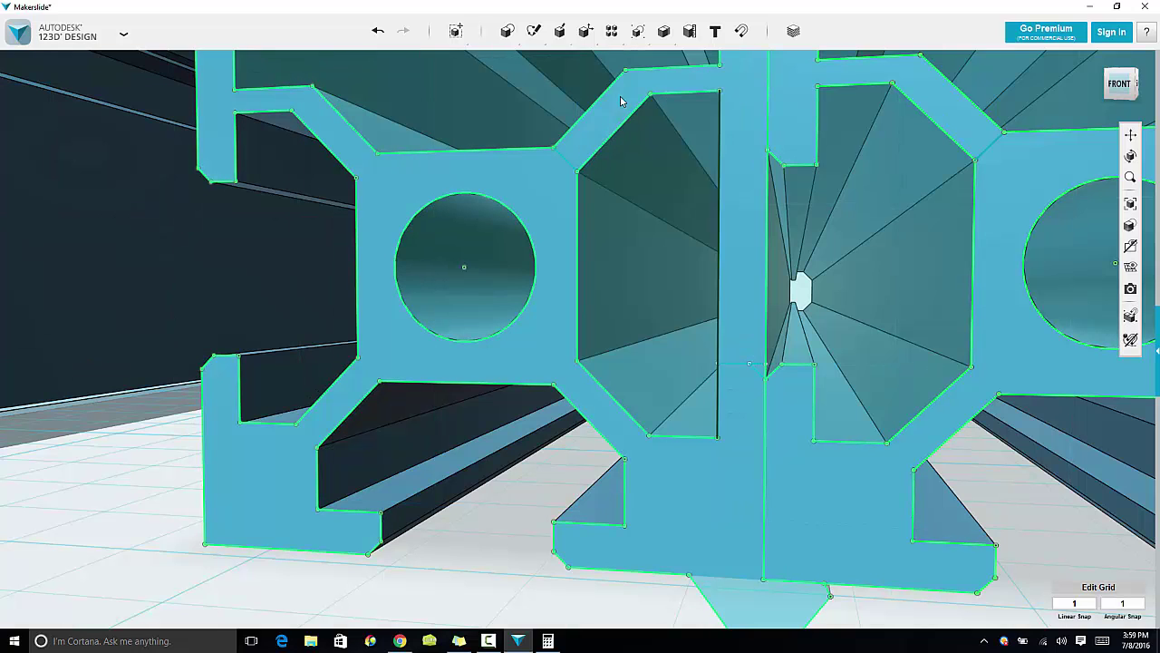
Trim the leftover piece of the cross line between the new 45° segment and the joint of the two extrusions
{"action": "mouse_move", "coordinate": [567, 43]}
{"action": "mouse_move", "coordinate": [534, 34]}
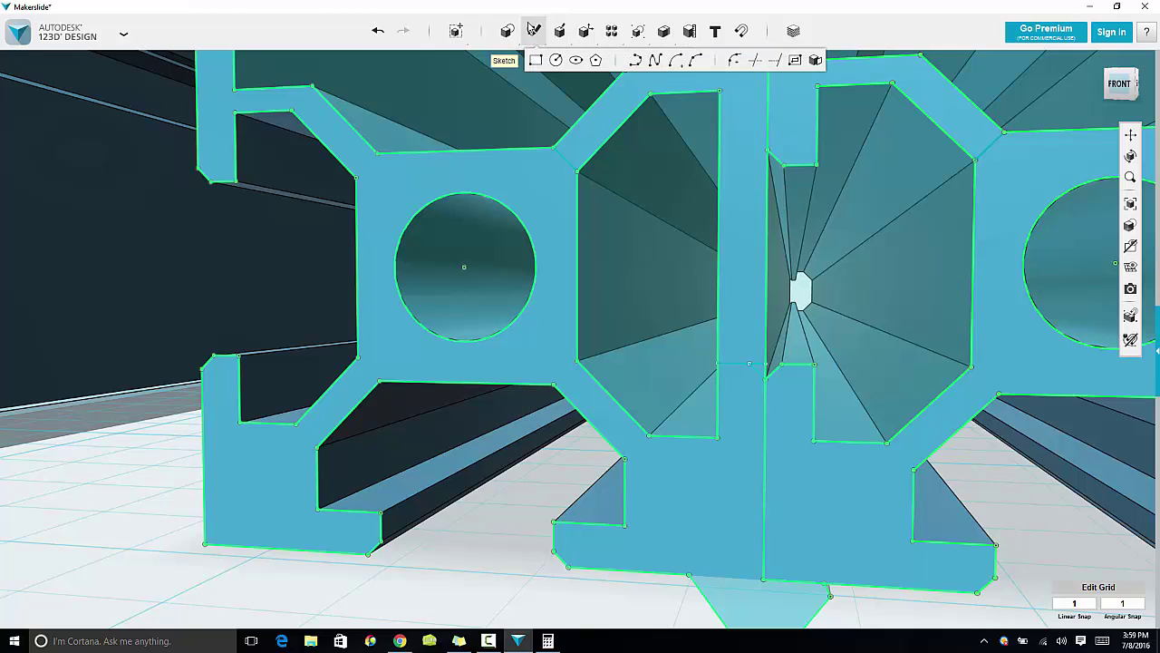
{"action": "left_click", "coordinate": [755, 62]}
{"action": "left_click", "coordinate": [749, 364]}
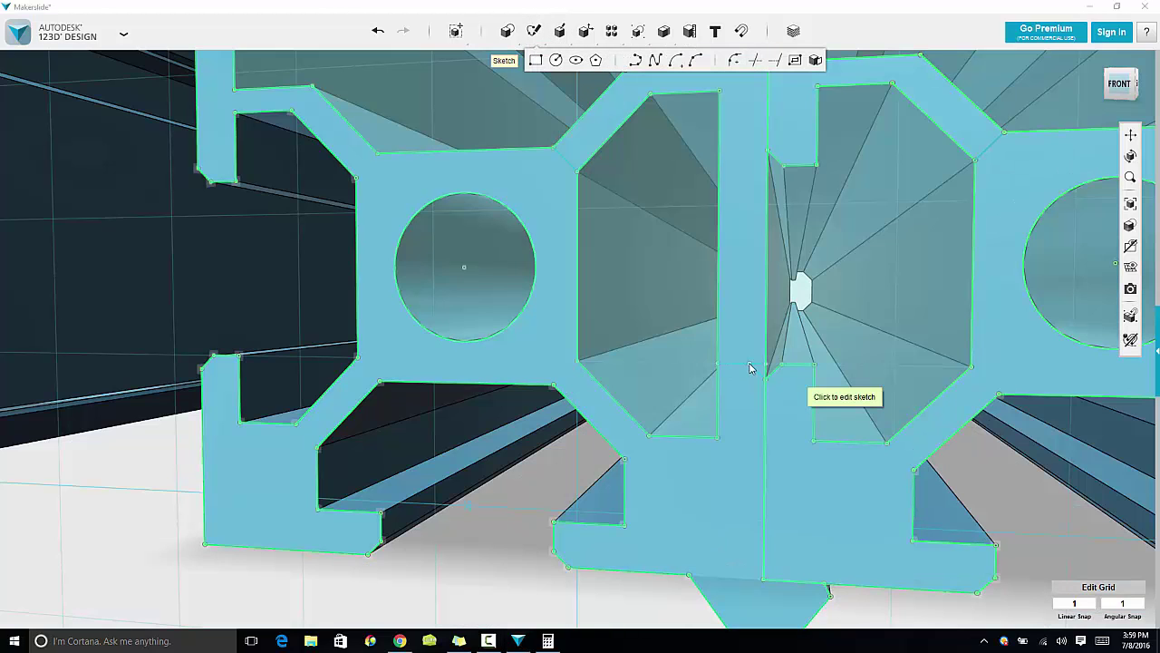
{"action": "left_click", "coordinate": [756, 375]}
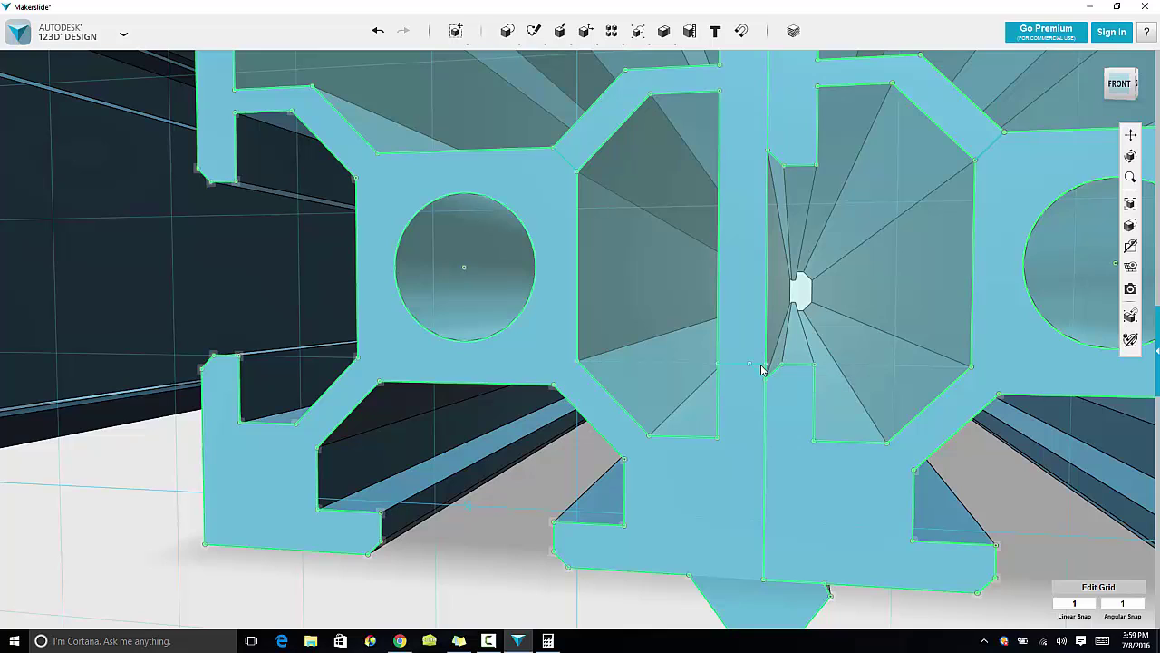
{"action": "left_click", "coordinate": [765, 366]}
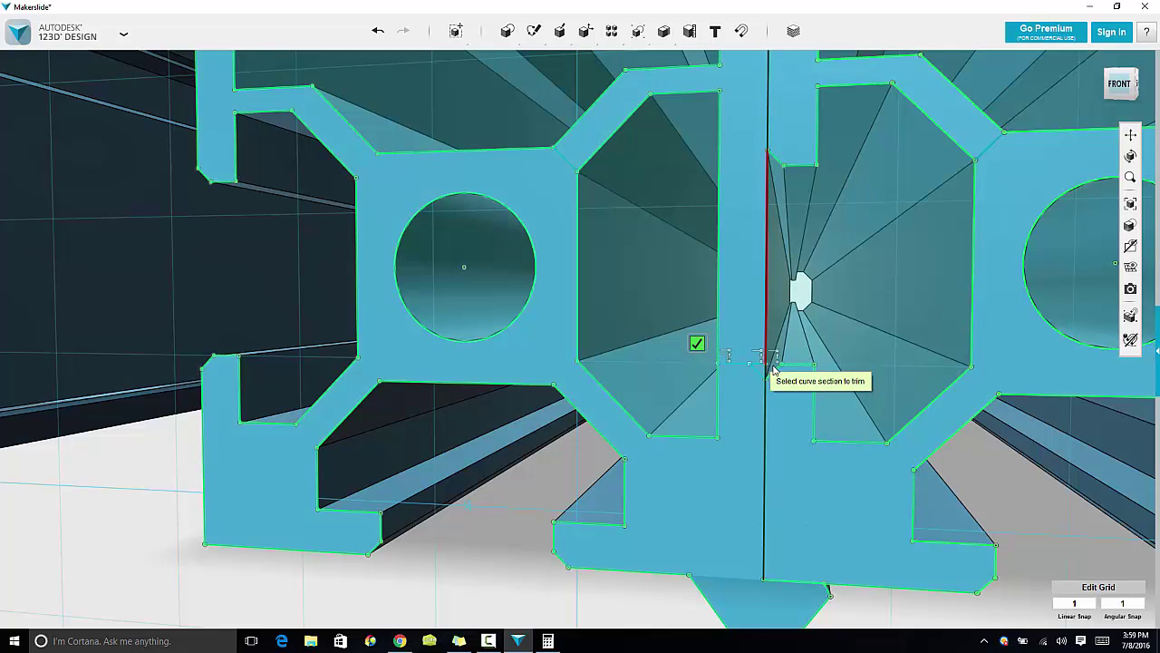
{"action": "left_click", "coordinate": [761, 365]}
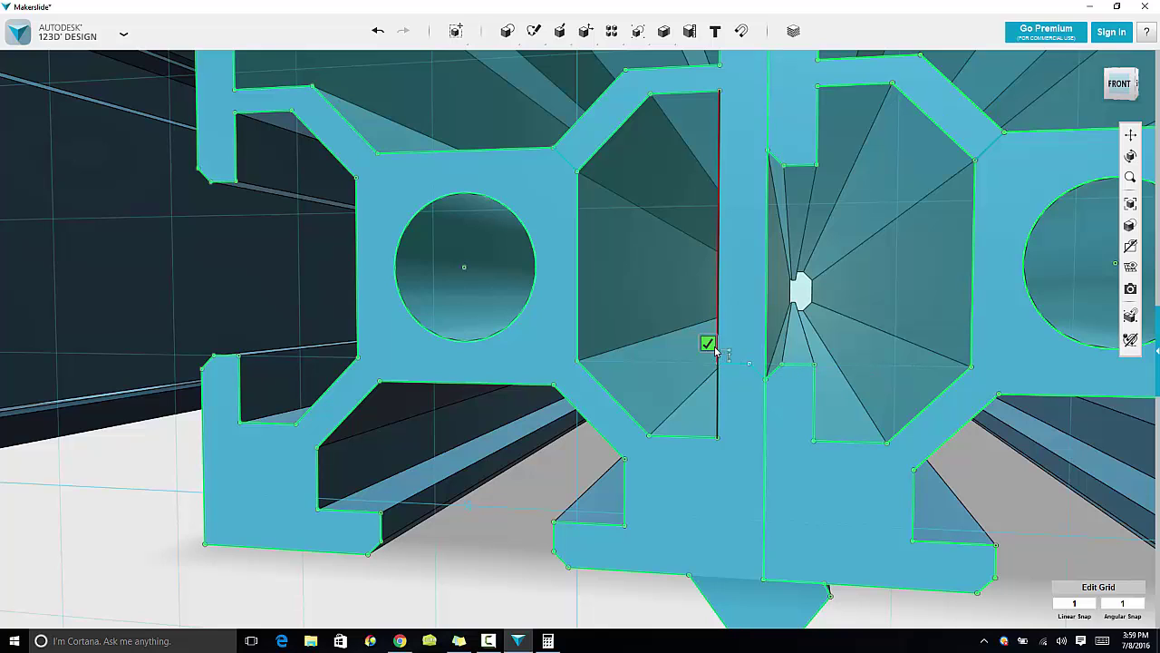
{"action": "key", "text": "Escape"}
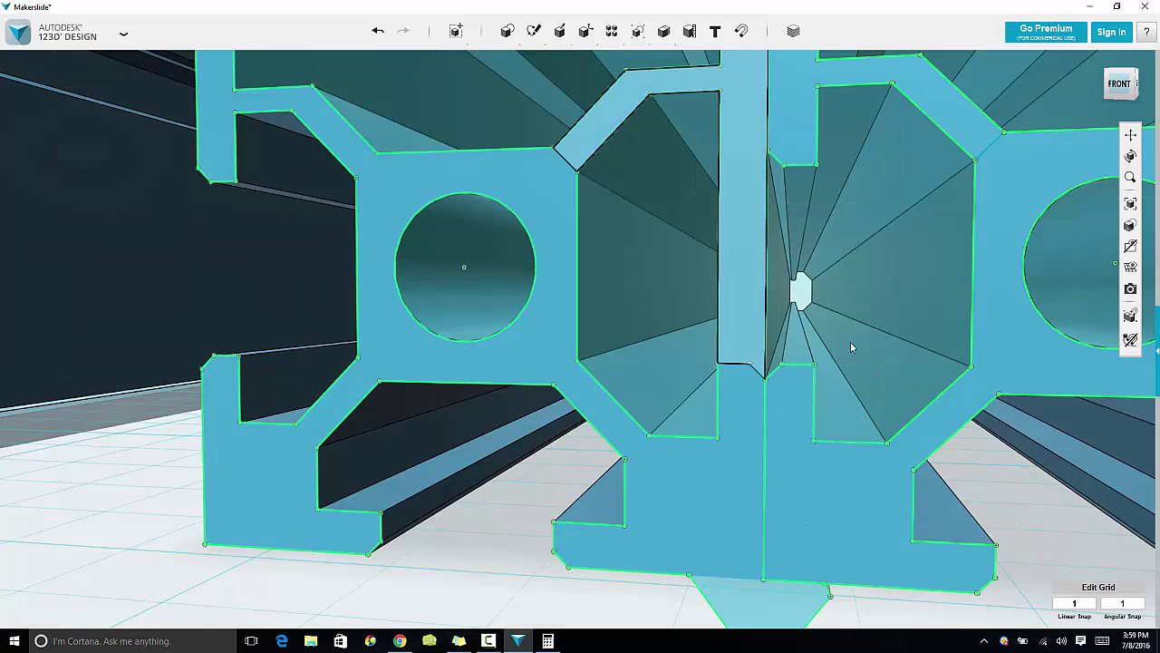
{"action": "scroll", "coordinate": [969, 261], "scroll_direction": "down", "scroll_amount": 2}
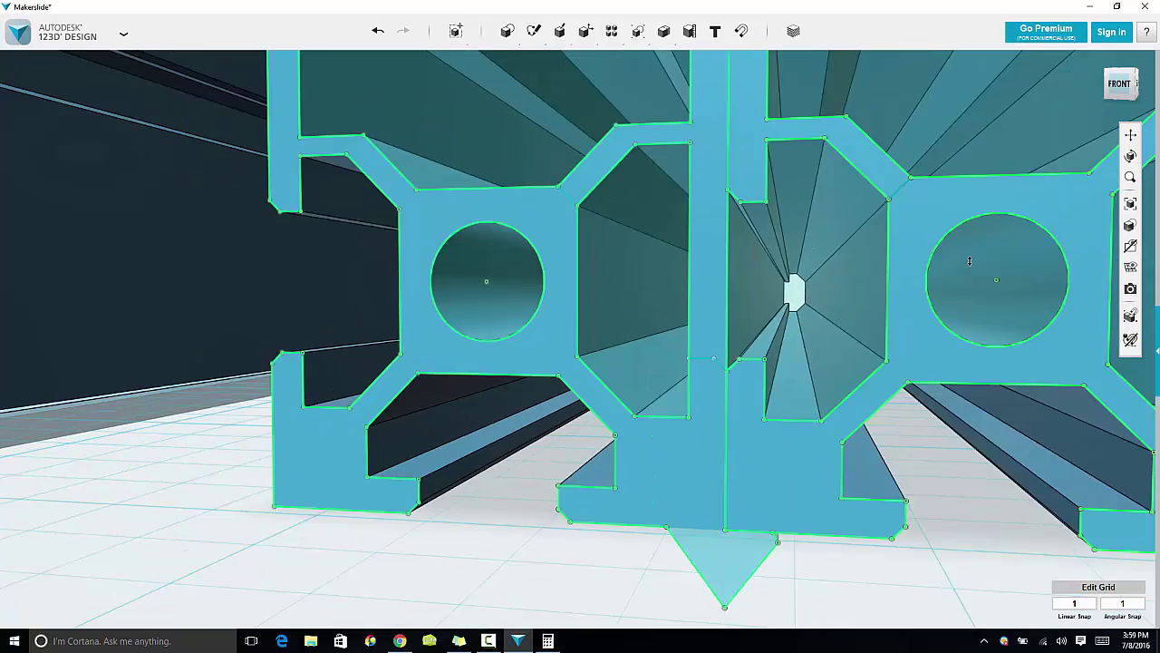
Extrude the inner wall profile of the first extrusion by -1000 mm to cut it away along the length, including its angled ribs
{"action": "scroll", "coordinate": [969, 261], "scroll_direction": "down", "scroll_amount": 5}
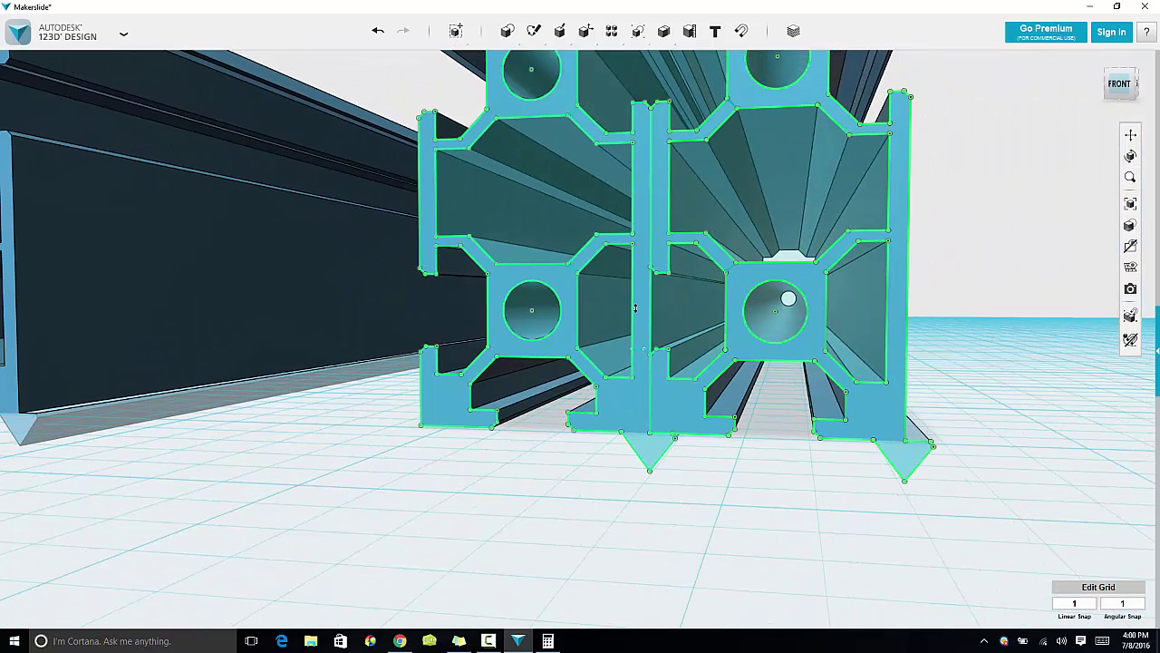
{"action": "left_click", "coordinate": [663, 357]}
{"action": "left_click", "coordinate": [728, 359]}
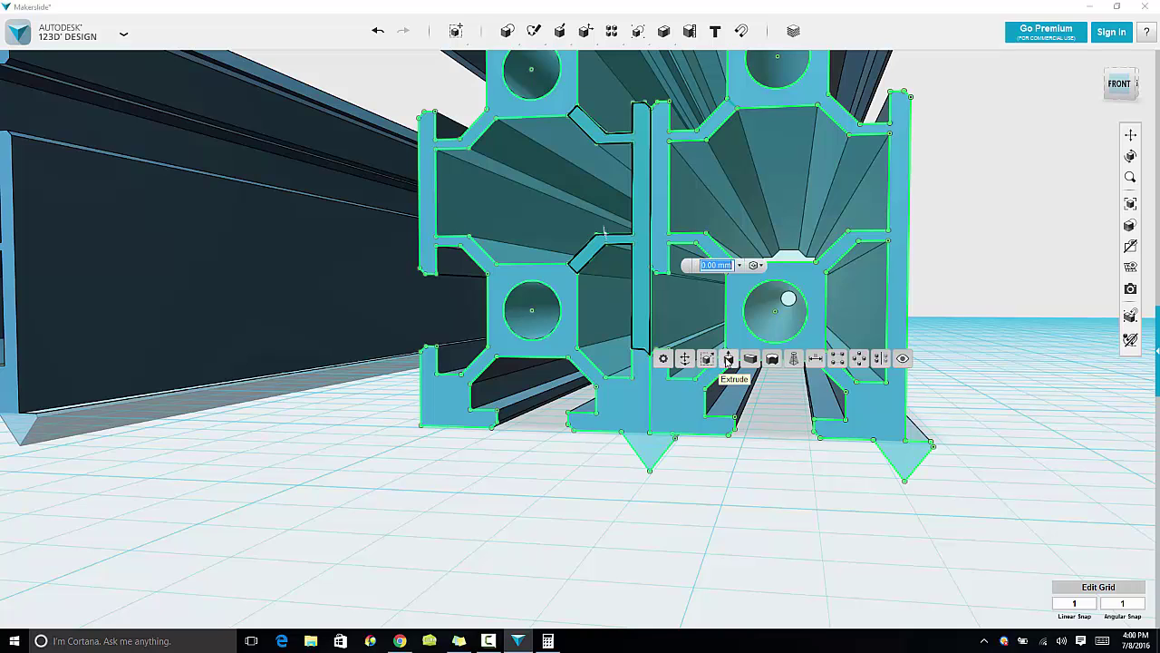
{"action": "type", "text": "-1000"}
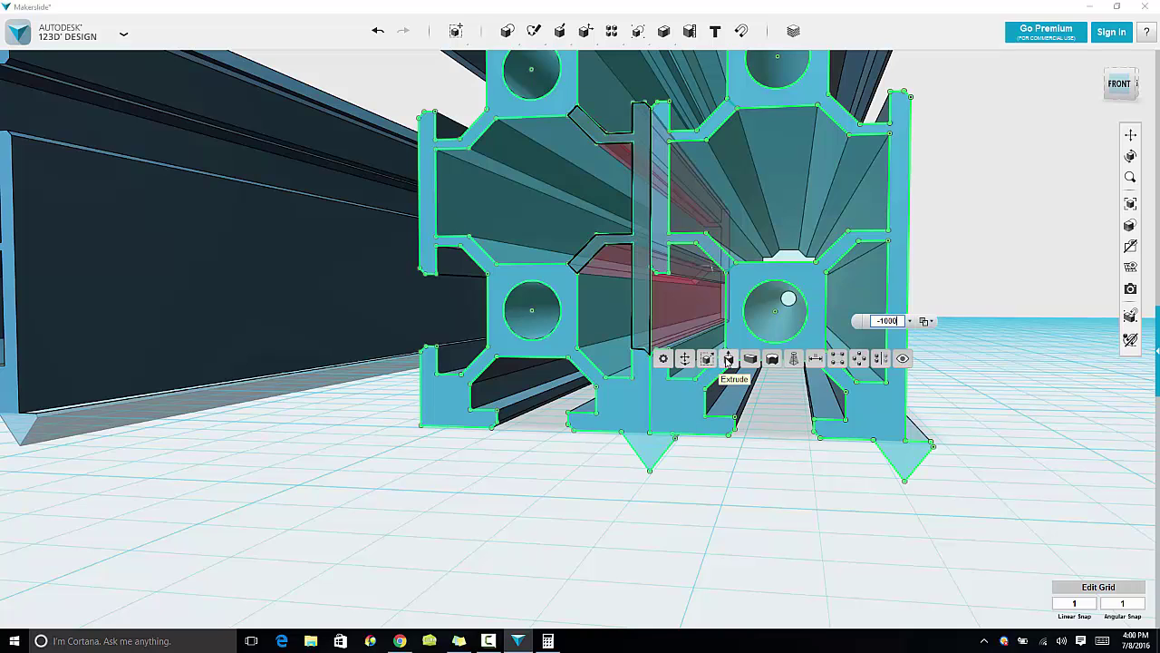
{"action": "key", "text": "Return"}
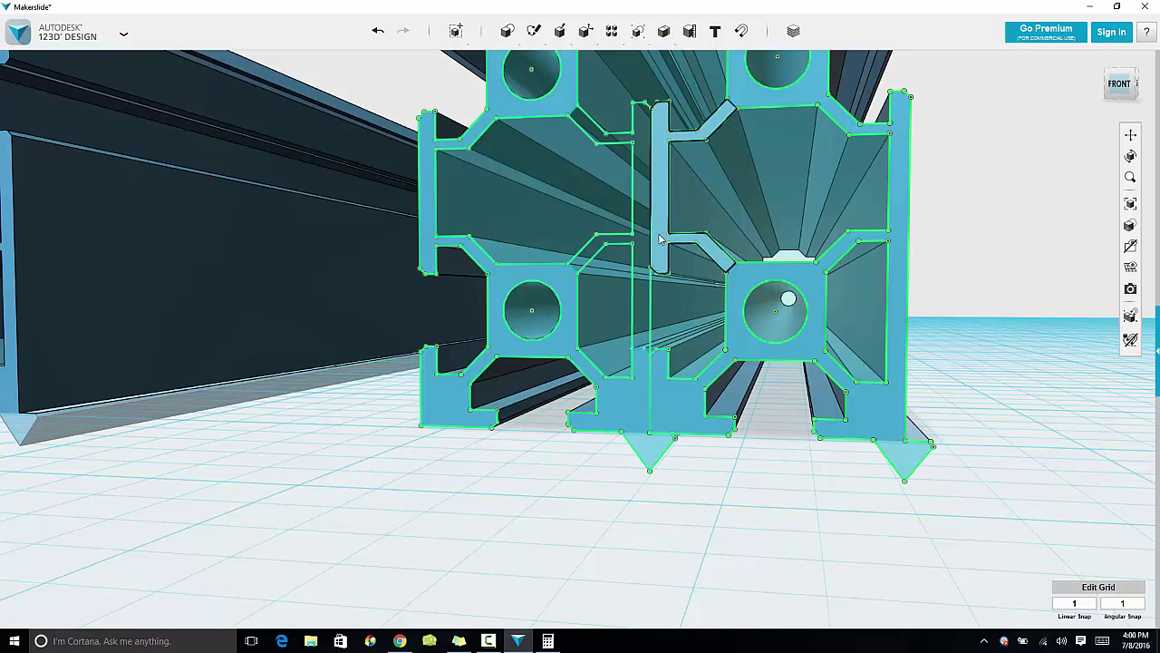
Extrude the adjoining extrusion's inner wall profile, with its angled ribs, by -1000 mm to cut it away
{"action": "left_click", "coordinate": [697, 292]}
{"action": "mouse_move", "coordinate": [682, 287]}
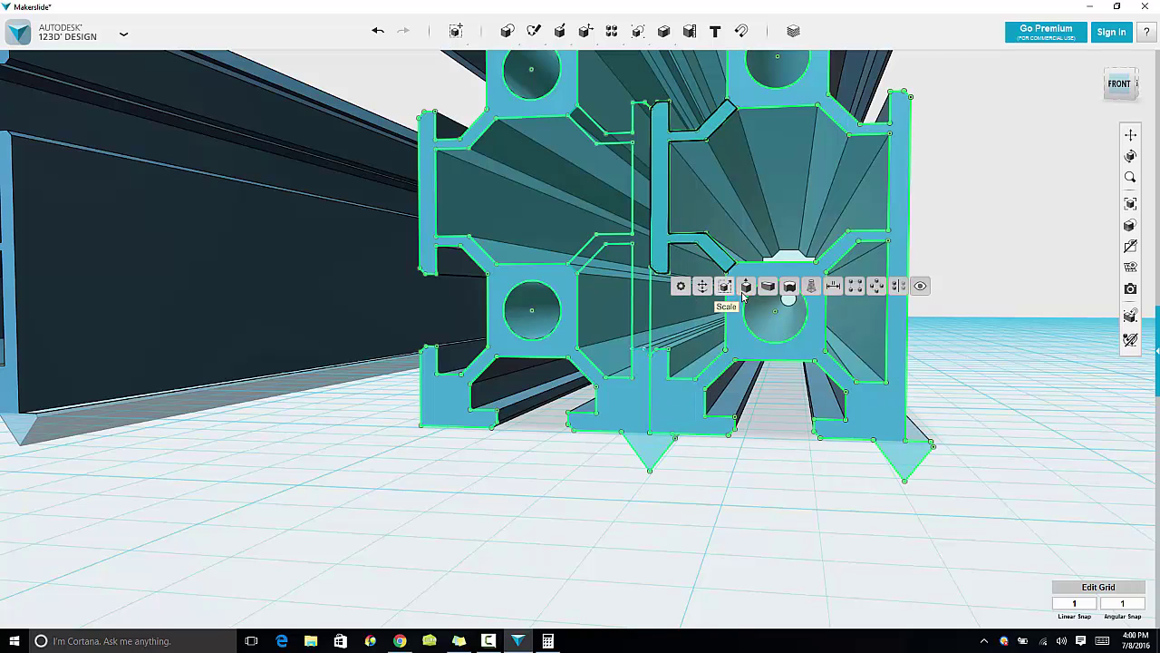
{"action": "left_click", "coordinate": [744, 286]}
{"action": "type", "text": "-10"}
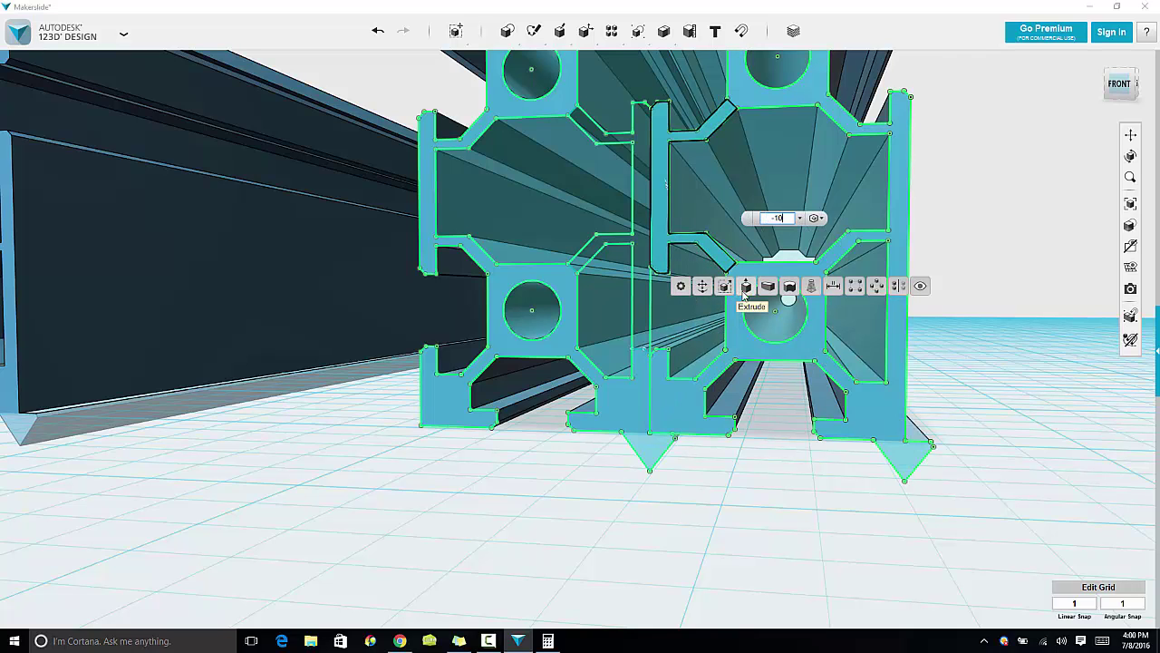
{"action": "type", "text": "00"}
{"action": "key", "text": "Return"}
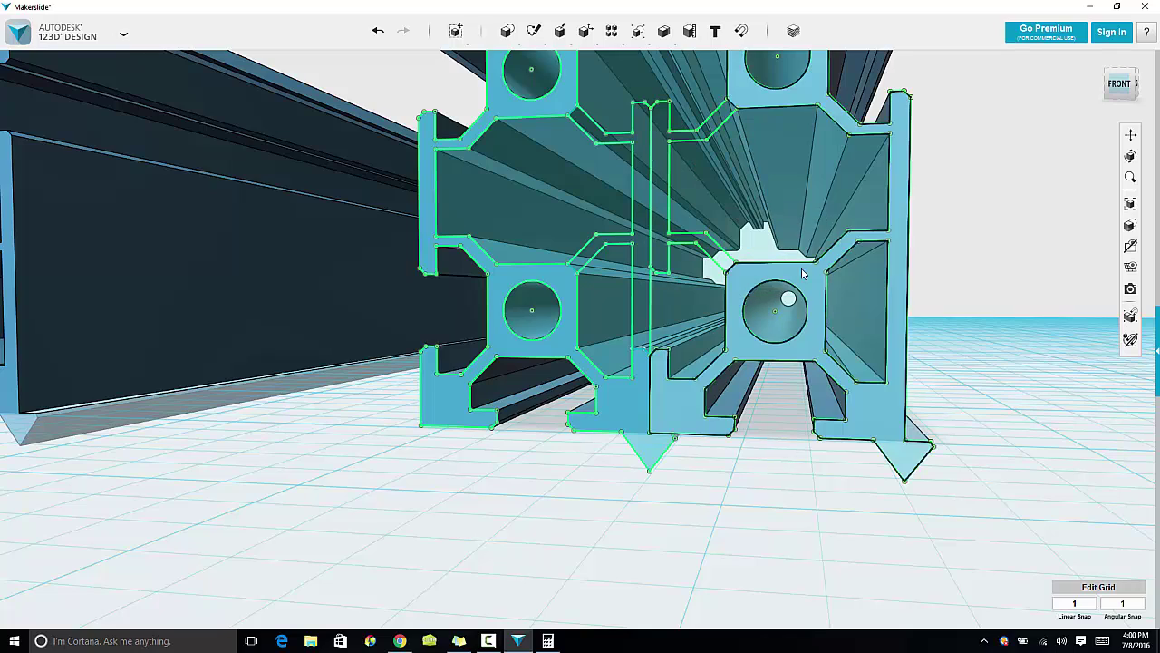
Switch to Chrome to compare the channel with the MakerSlide quad channel reference photo, and return to 123D Design
{"action": "right_click_drag", "start_coordinate": [963, 268], "coordinate": [967, 281]}
{"action": "left_click", "coordinate": [716, 218]}
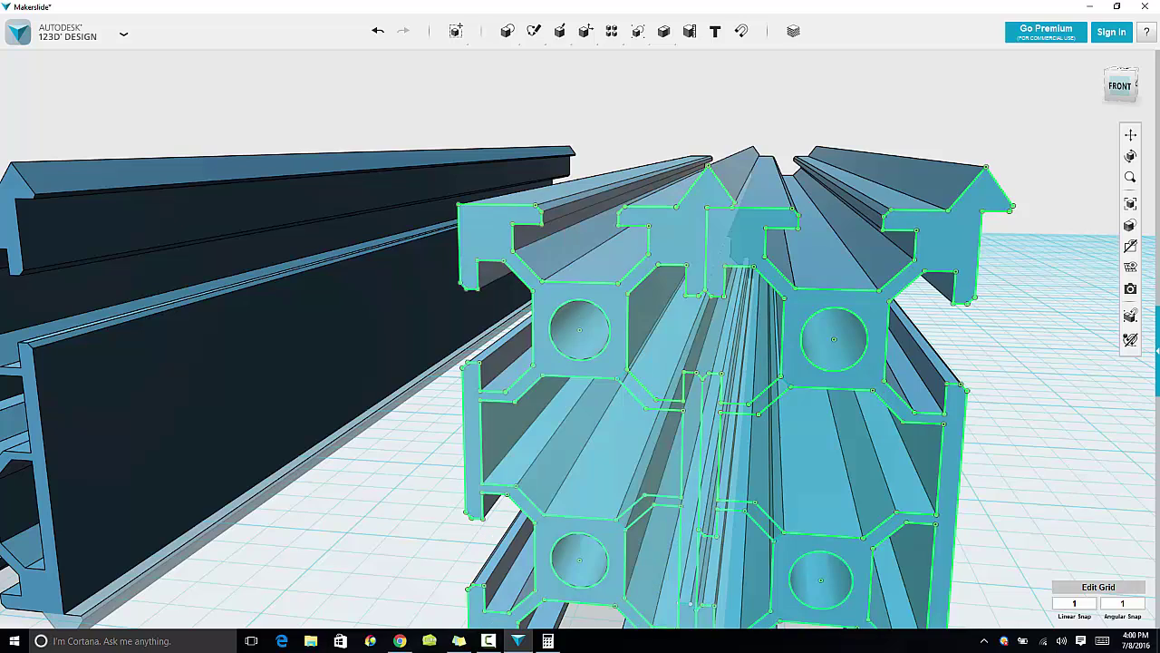
{"action": "left_click", "coordinate": [400, 641]}
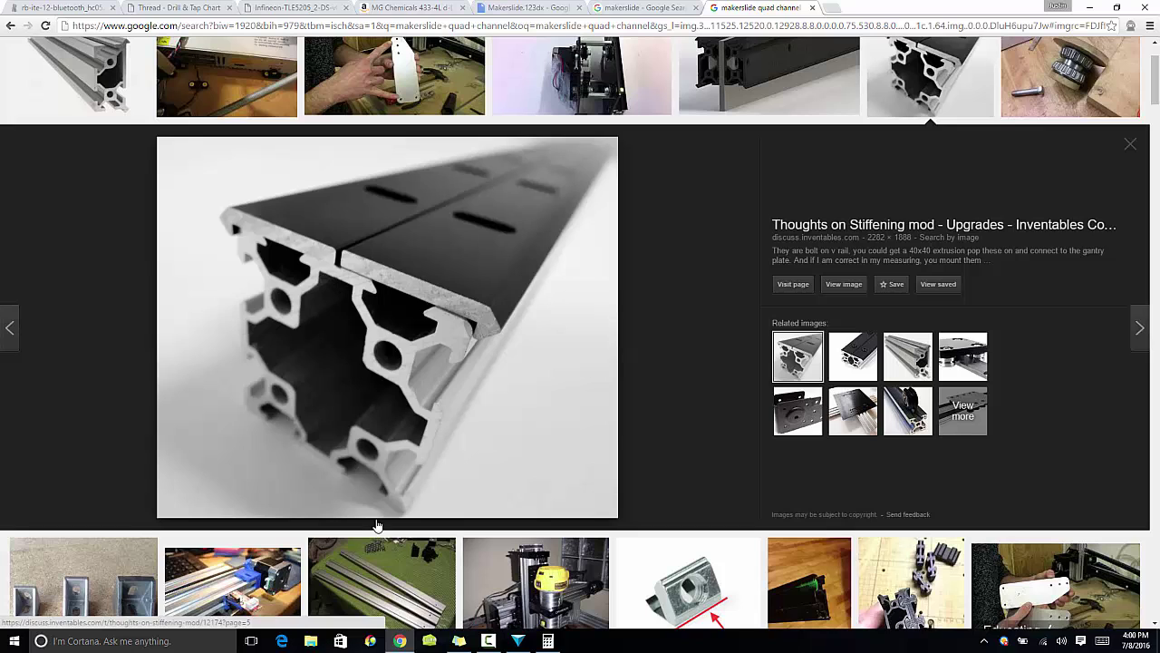
{"action": "left_click", "coordinate": [400, 636]}
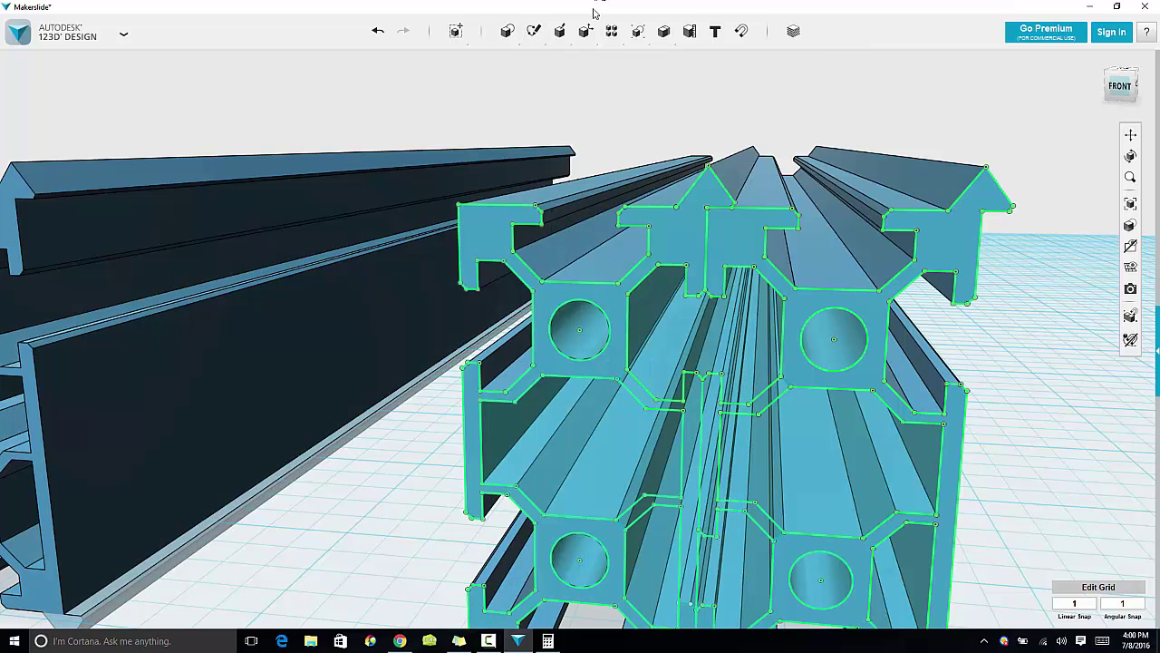
Draw a polyline in the projected sketch along the base of the upper middle V-rail, from its corner to the joint
{"action": "mouse_move", "coordinate": [560, 32]}
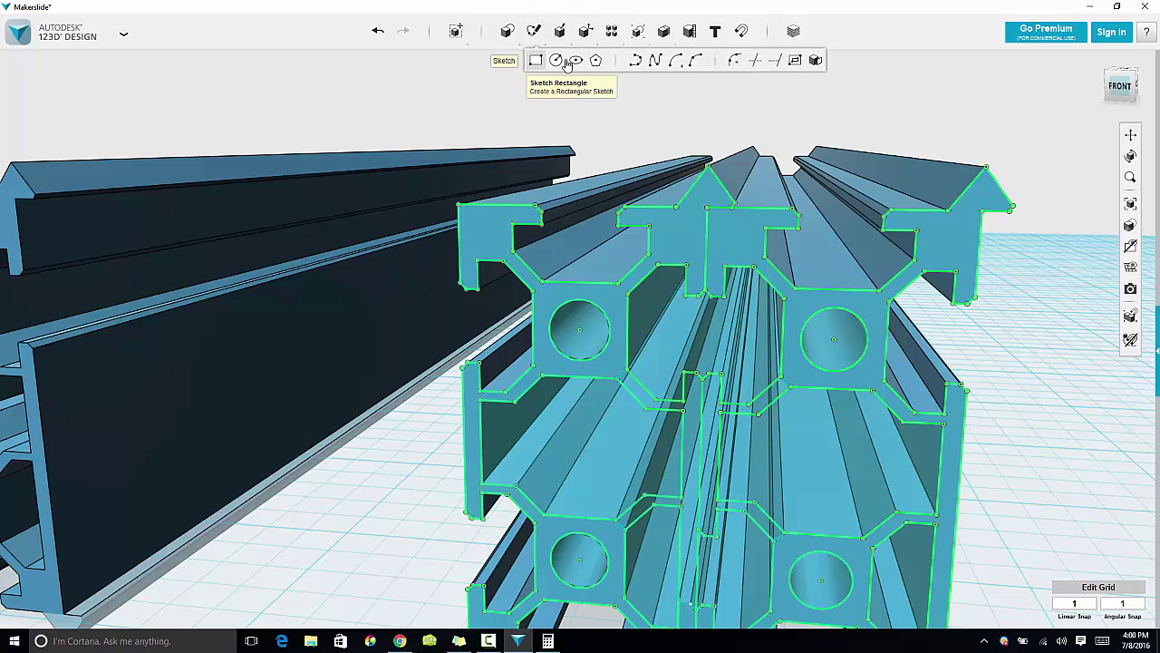
{"action": "left_click", "coordinate": [635, 60]}
{"action": "left_click", "coordinate": [678, 210]}
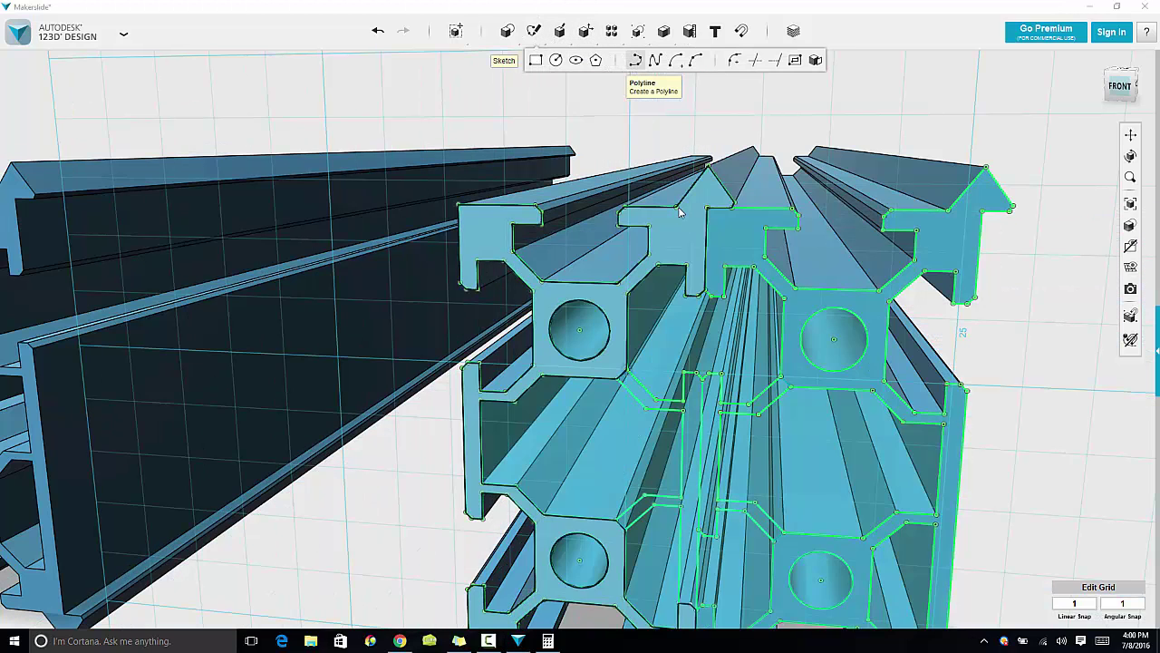
{"action": "left_click", "coordinate": [678, 210]}
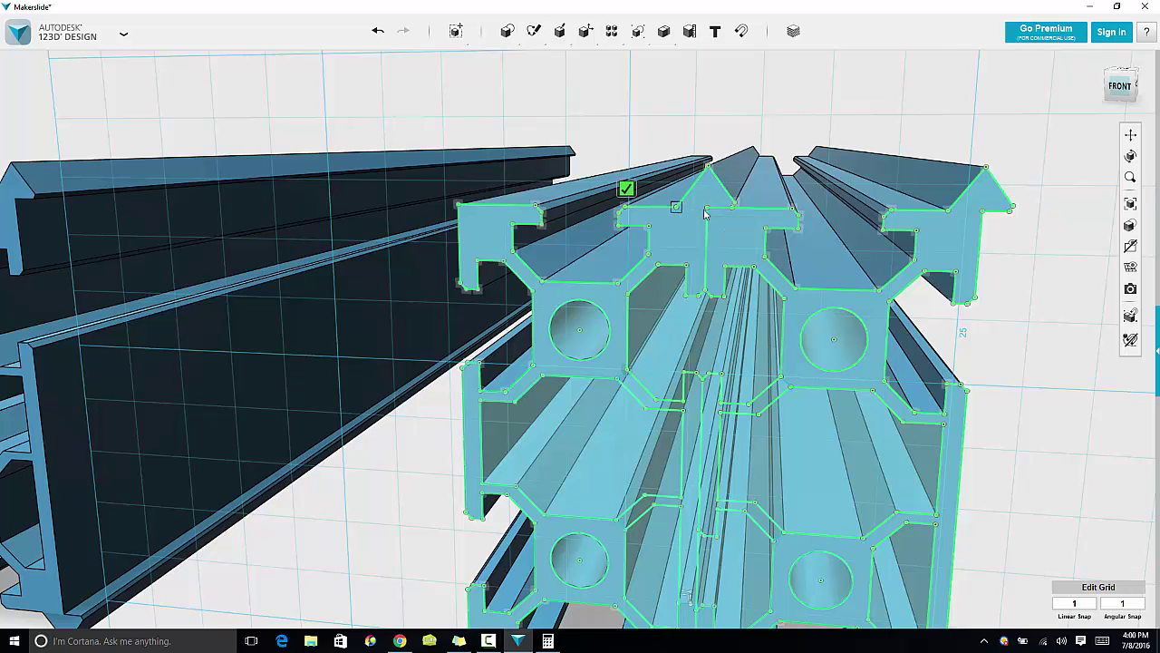
{"action": "key", "text": "Escape"}
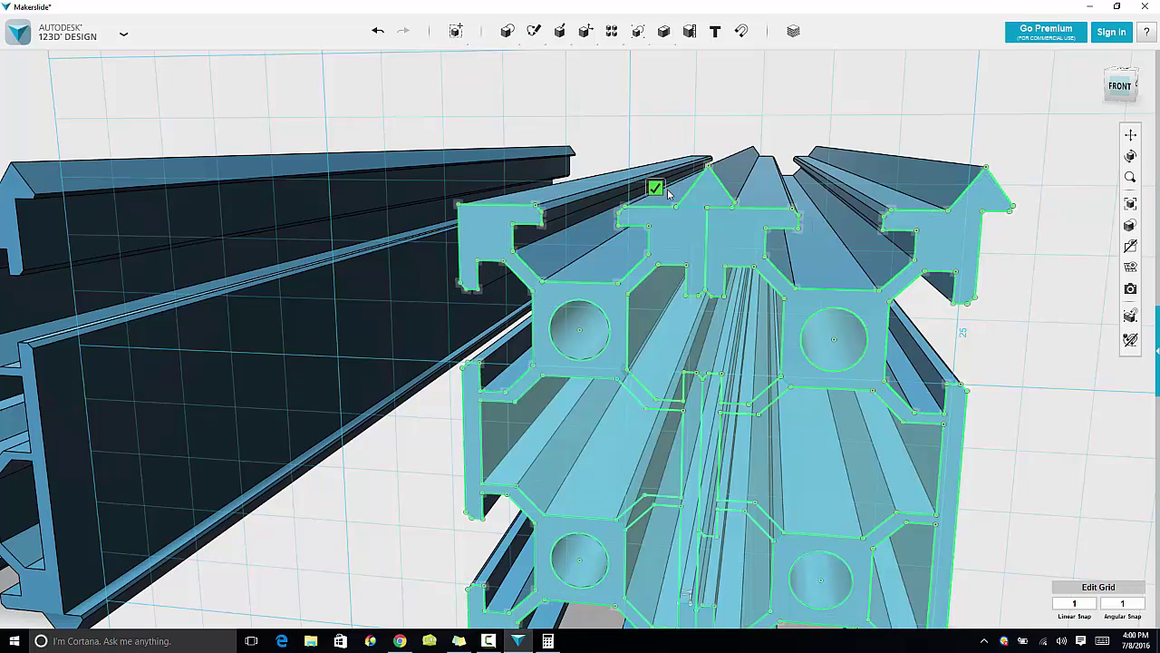
{"action": "left_click", "coordinate": [656, 188]}
Extrude the upper middle V-rail's triangular profile by -1000 mm to cut the rail off
{"action": "left_click", "coordinate": [715, 199]}
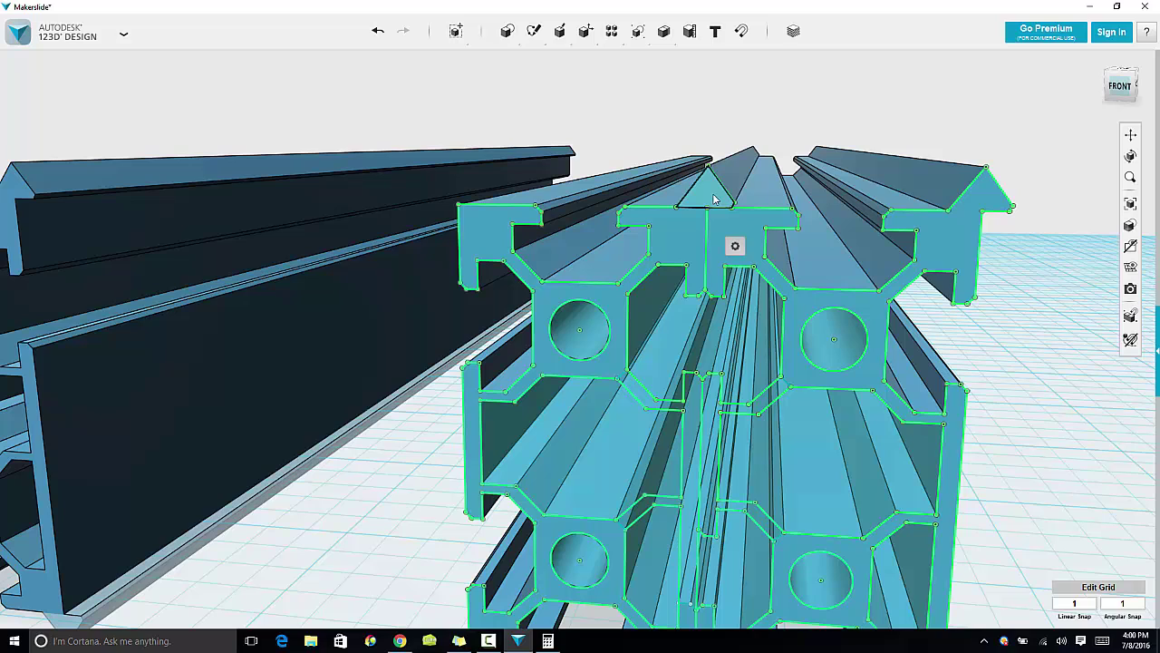
{"action": "mouse_move", "coordinate": [735, 247]}
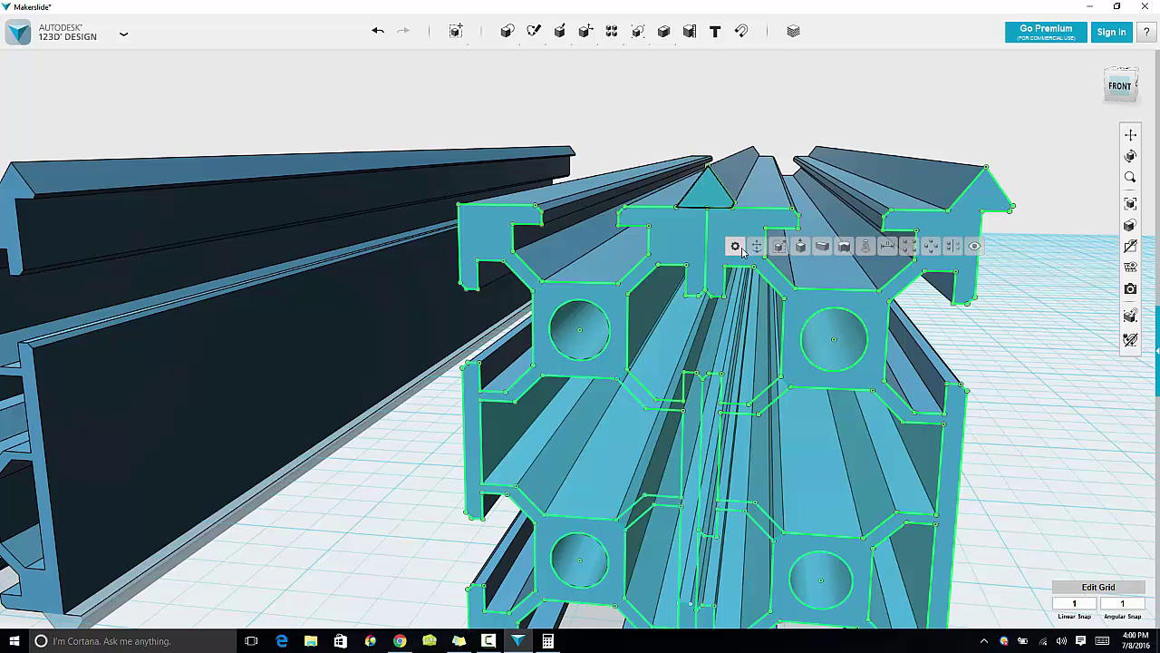
{"action": "left_click", "coordinate": [800, 246]}
{"action": "type", "text": "-1"}
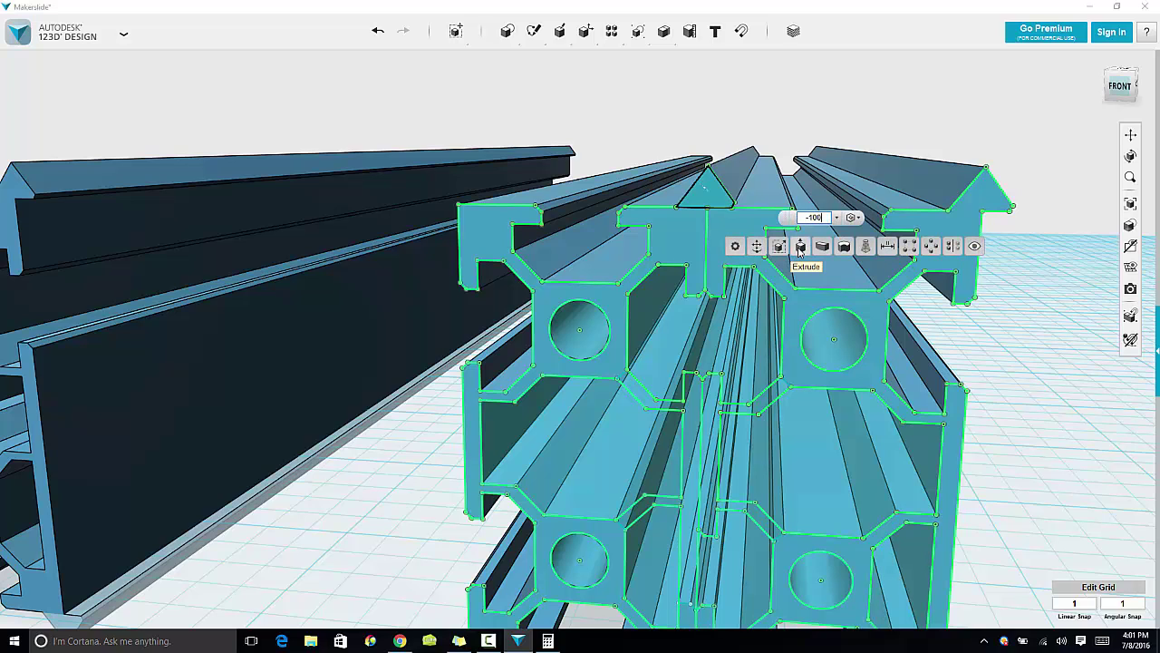
{"action": "type", "text": "00"}
{"action": "key", "text": "Return"}
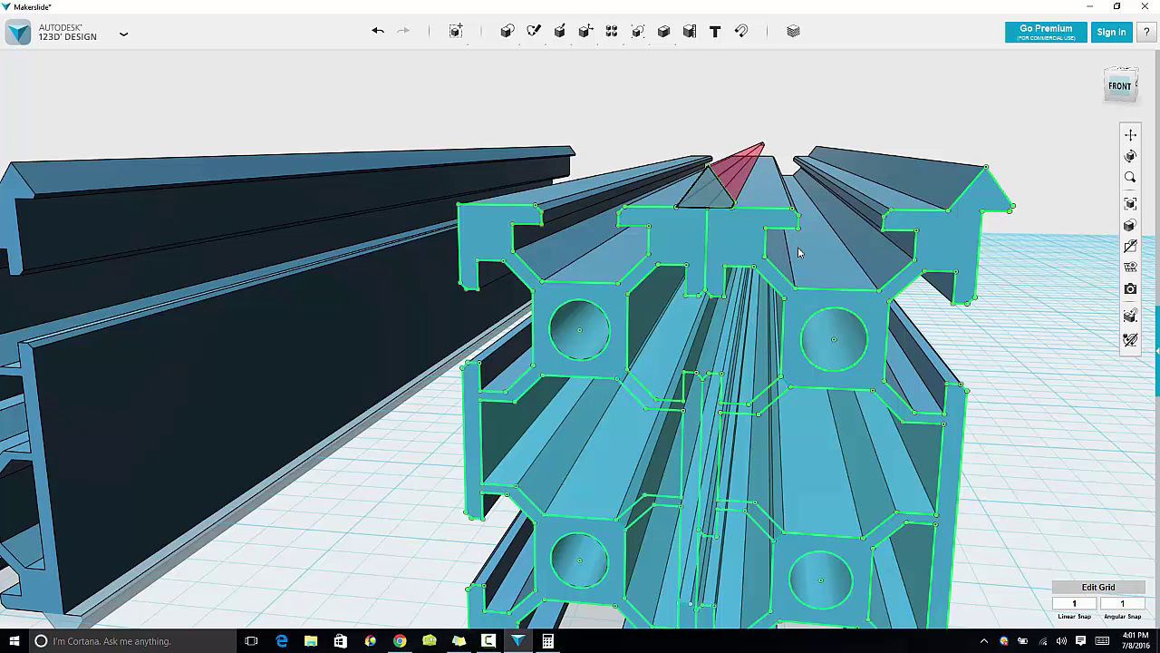
Draw a polyline in the projected sketch along the base of the upper outer V-rail, from its corner to the outer wall
{"action": "mouse_move", "coordinate": [560, 32]}
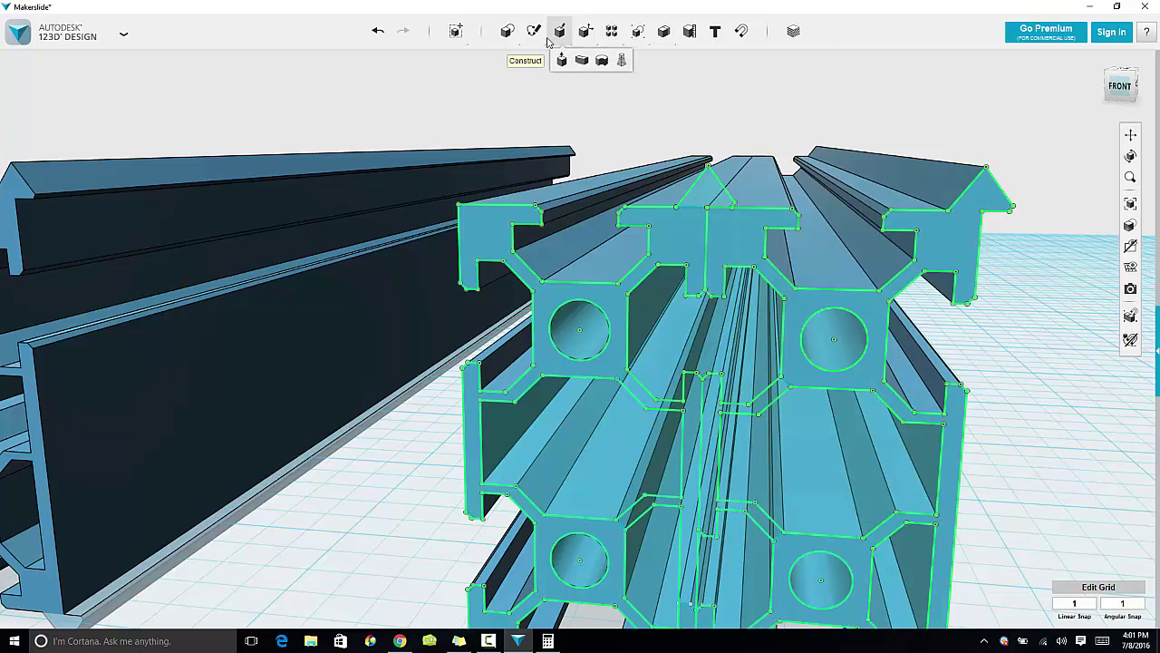
{"action": "left_click", "coordinate": [636, 58]}
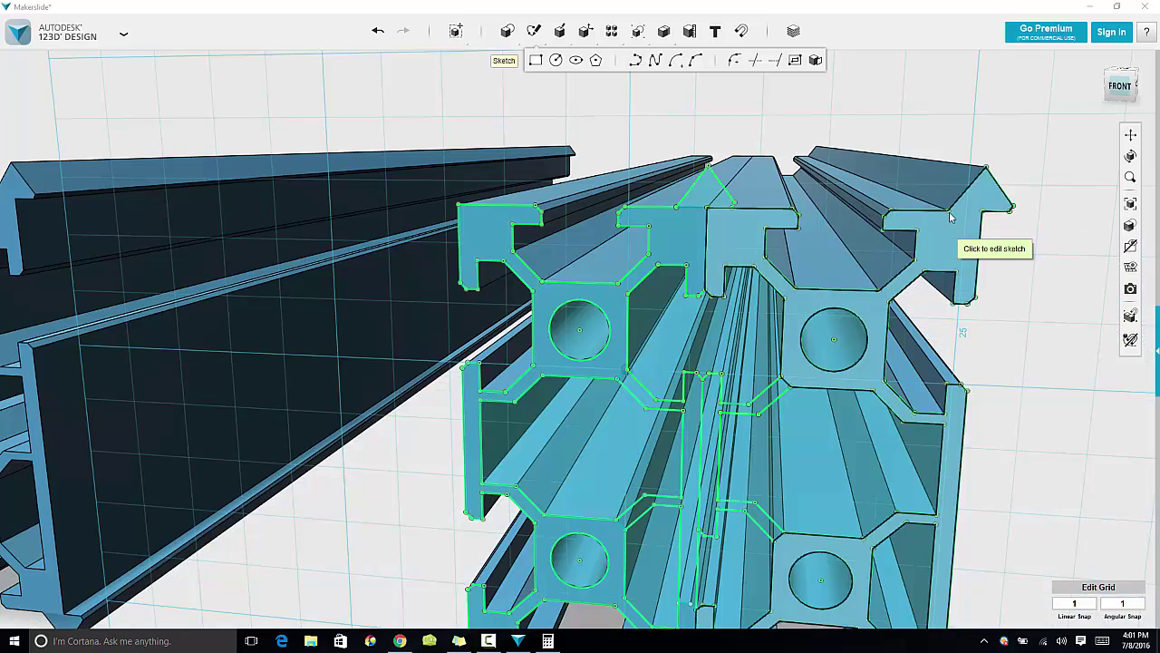
{"action": "left_click", "coordinate": [951, 216]}
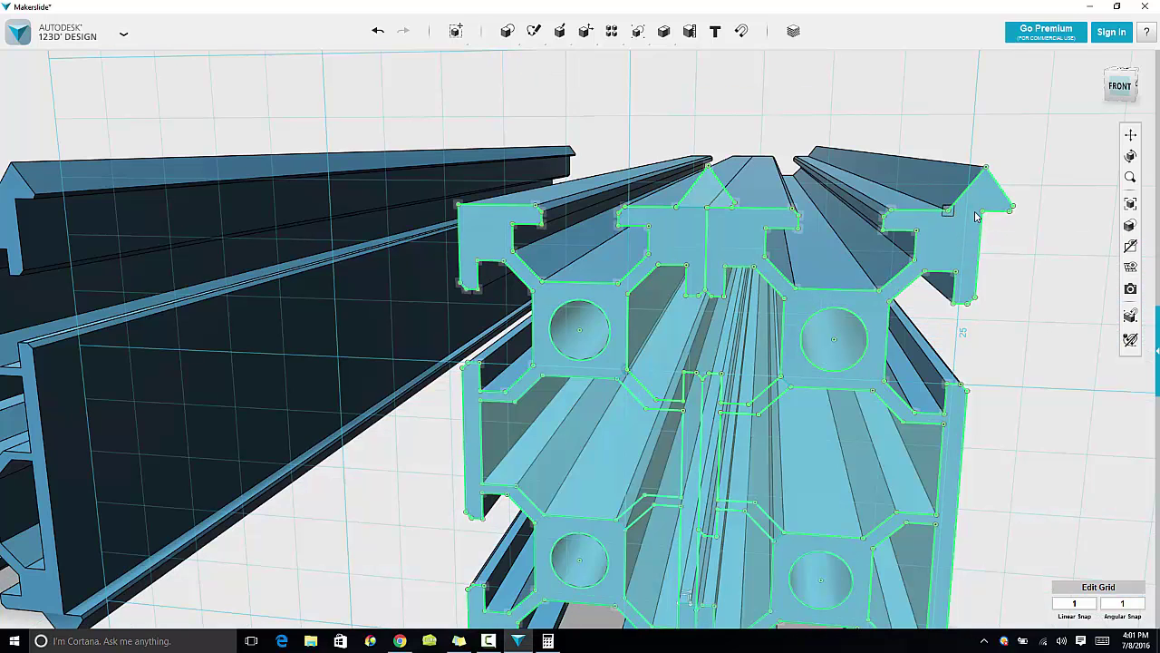
{"action": "left_click", "coordinate": [978, 216]}
{"action": "left_click", "coordinate": [984, 214]}
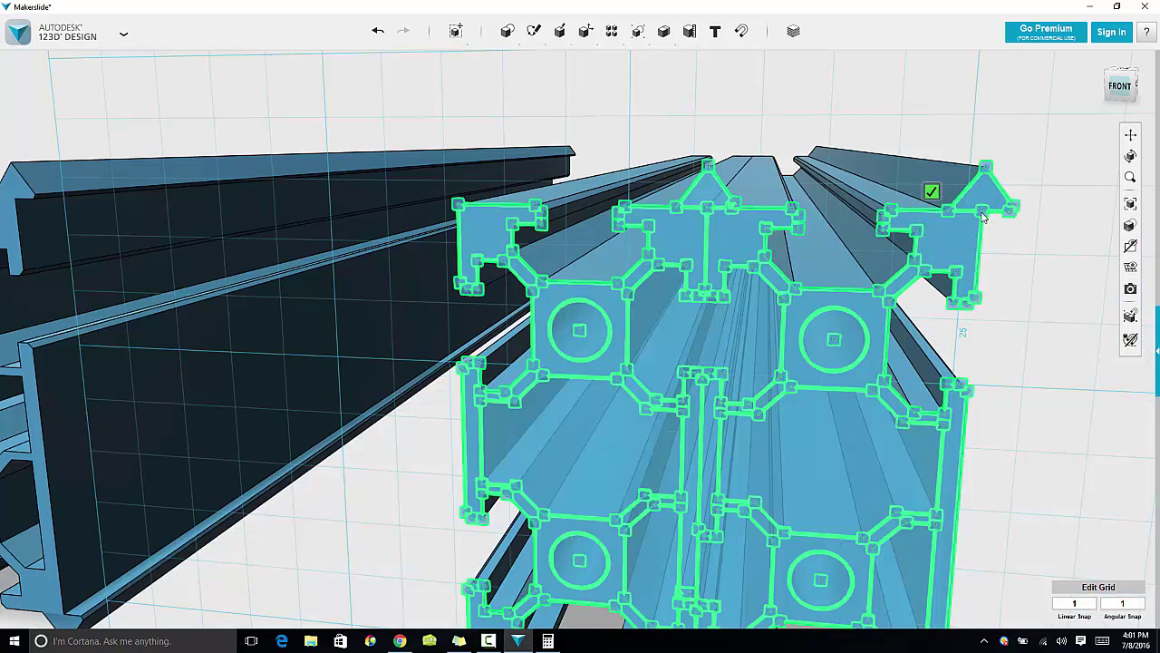
{"action": "left_click", "coordinate": [933, 196]}
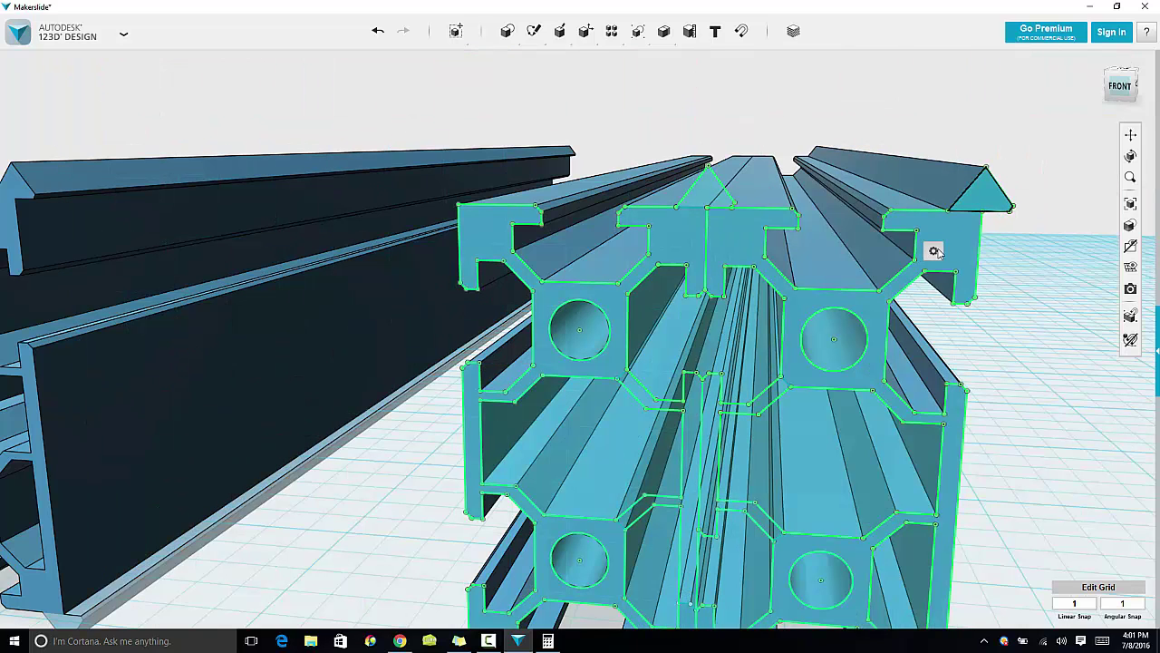
Extrude the upper outer V-rail's triangular profile backwards through the full length to cut the rail off
{"action": "mouse_move", "coordinate": [933, 251]}
{"action": "left_click", "coordinate": [997, 255]}
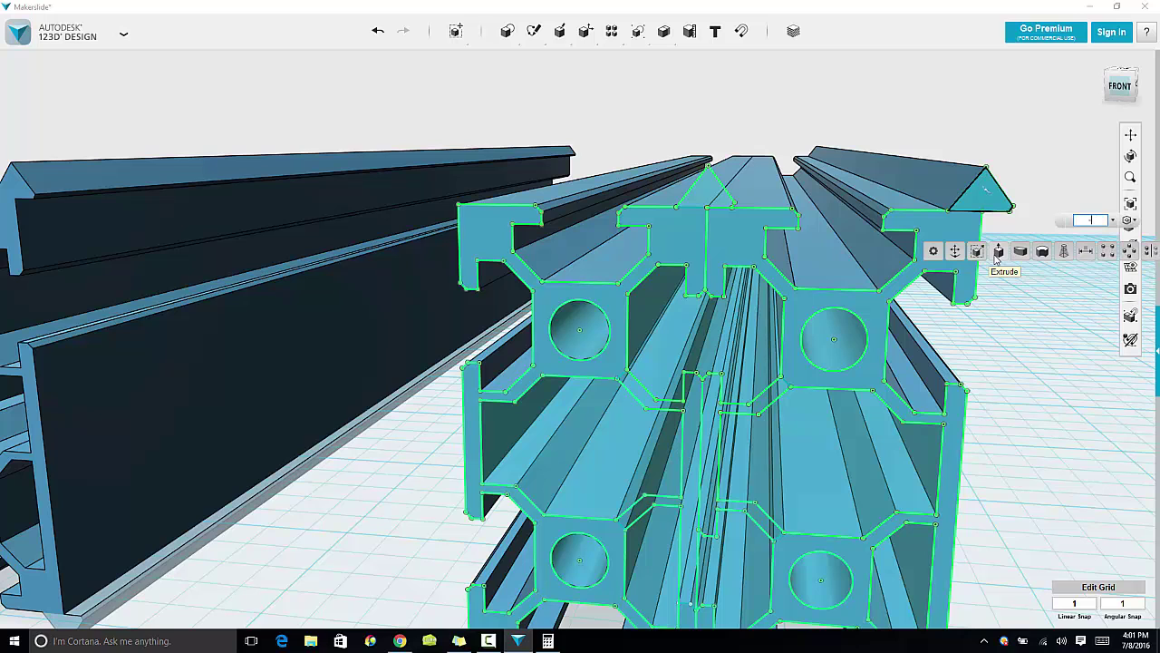
{"action": "key", "text": "Return"}
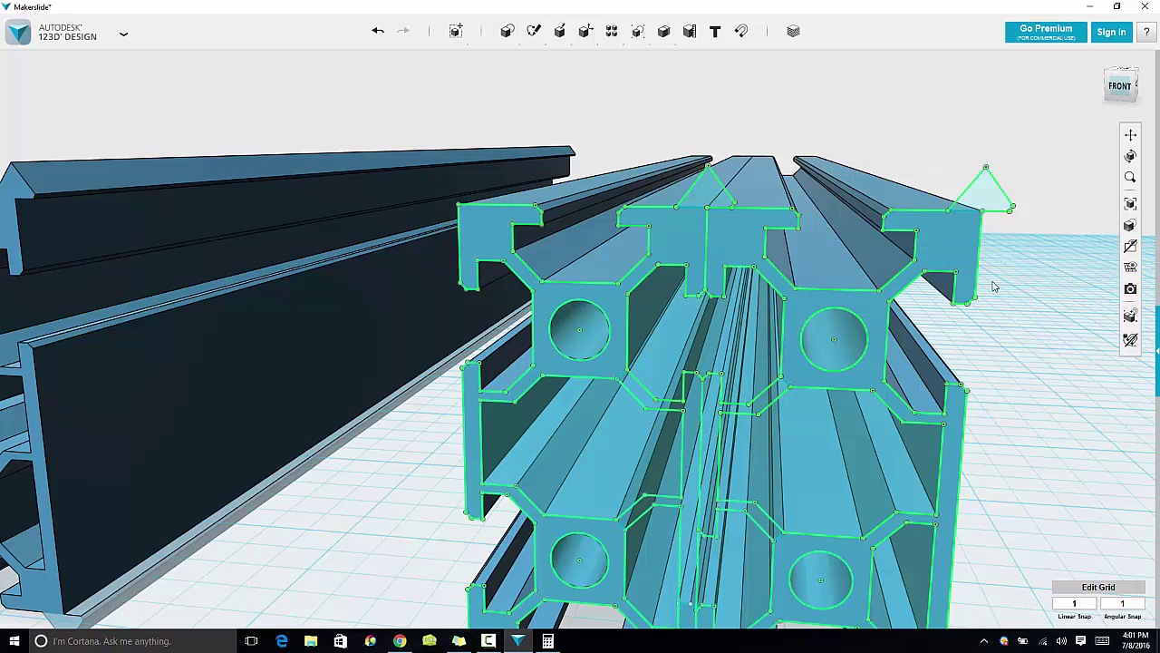
Draw a 2.375 mm polyline along the base of the lower middle V-rail, from its corner to the joint of the extrusions
{"action": "right_click_drag", "start_coordinate": [1026, 426], "coordinate": [1026, 416]}
{"action": "left_click", "coordinate": [963, 442]}
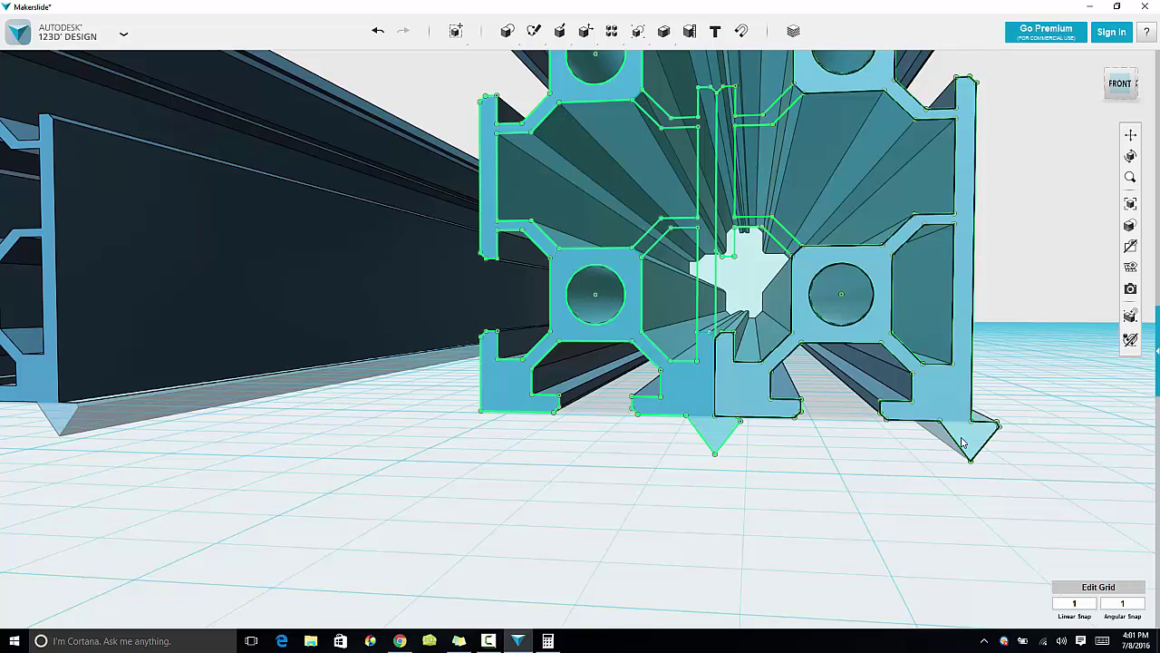
{"action": "left_click", "coordinate": [708, 210]}
{"action": "mouse_move", "coordinate": [551, 41]}
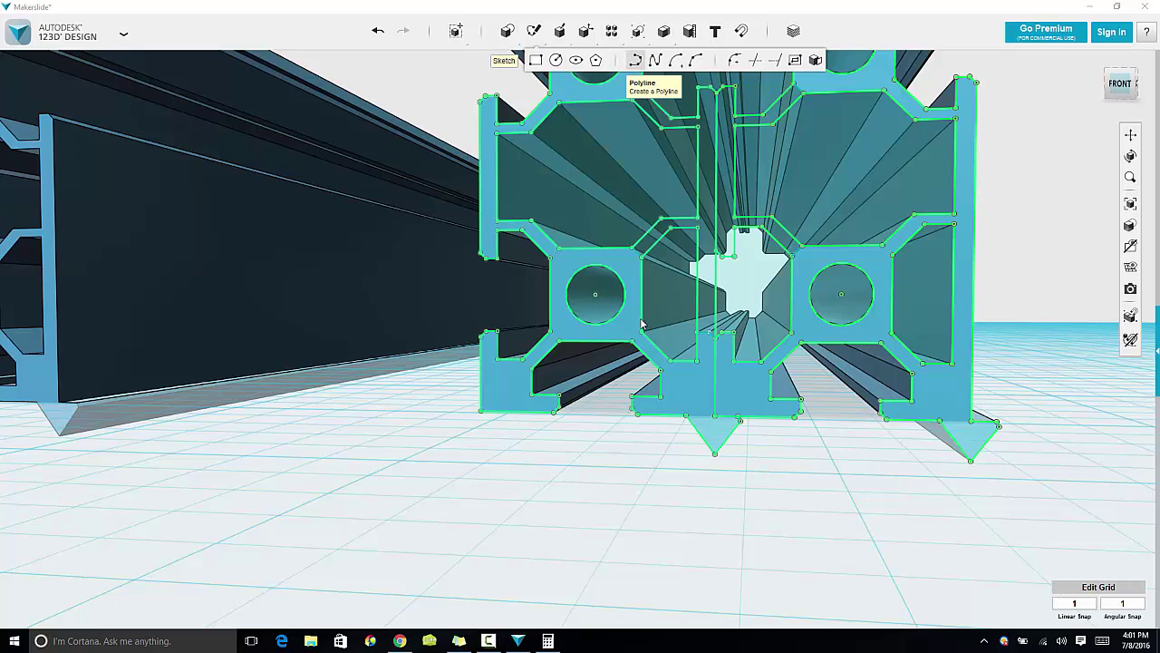
{"action": "left_click", "coordinate": [636, 60]}
{"action": "left_click", "coordinate": [686, 417]}
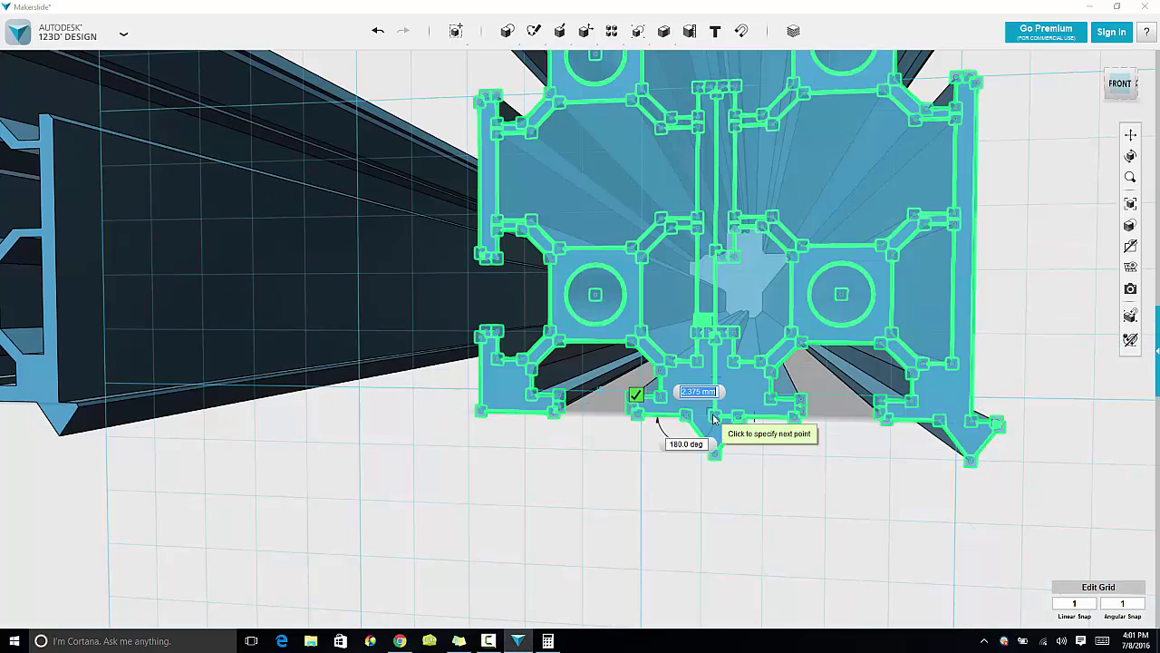
{"action": "left_click", "coordinate": [663, 394]}
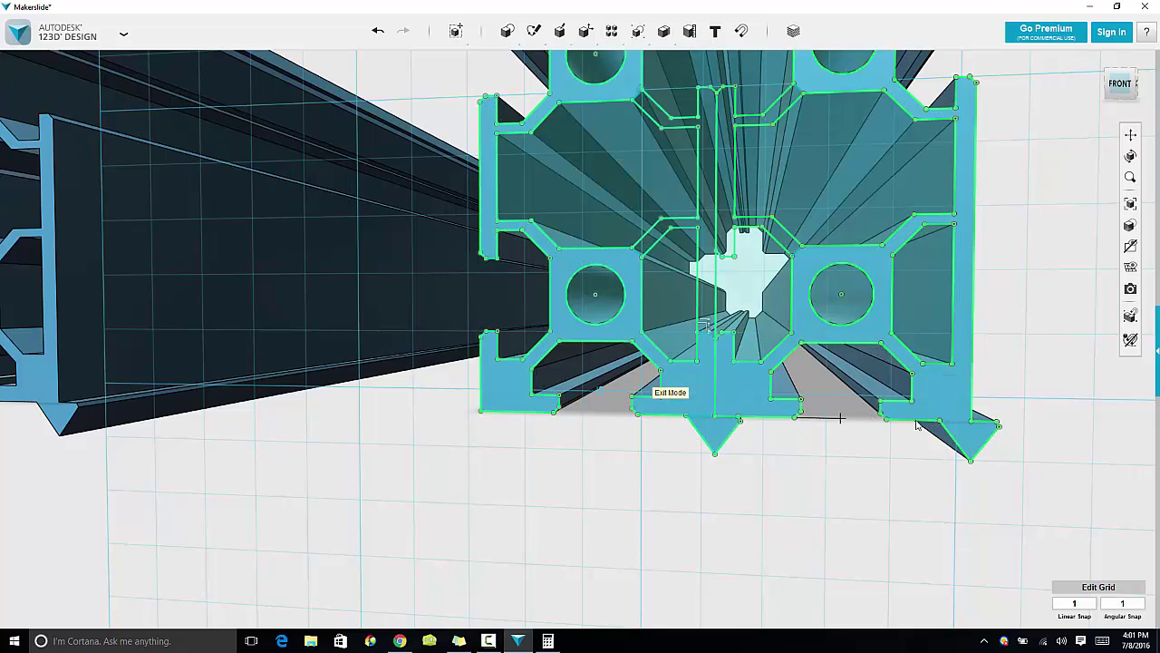
Draw a polyline along the base of the lower outer V-rail, from its corner to the outer wall
{"action": "left_click", "coordinate": [936, 425]}
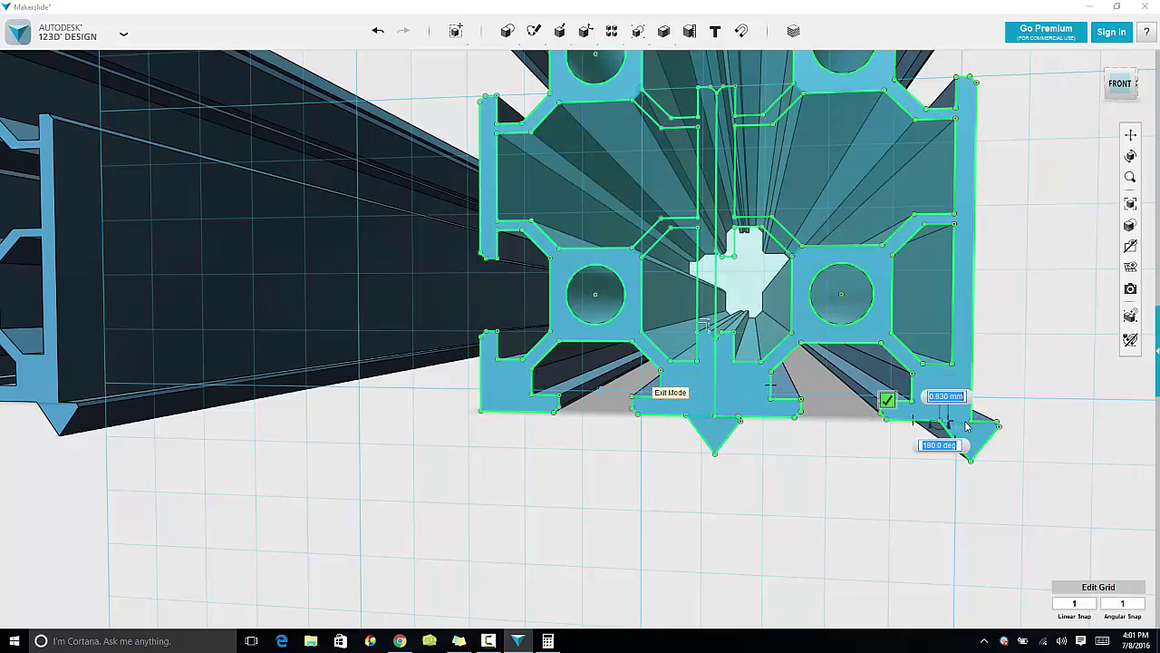
{"action": "left_click", "coordinate": [968, 423]}
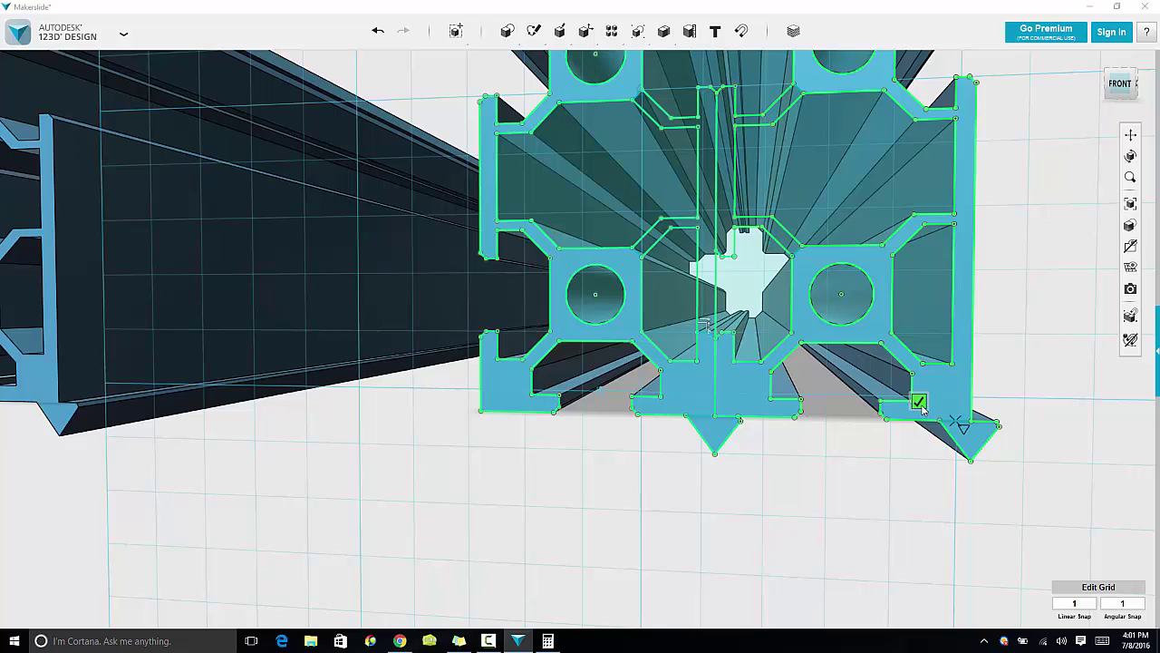
{"action": "left_click", "coordinate": [919, 401]}
Extrude the lower middle V-rail's triangular profile by -1000 mm to cut the rail off
{"action": "left_click", "coordinate": [714, 432]}
{"action": "mouse_move", "coordinate": [735, 481]}
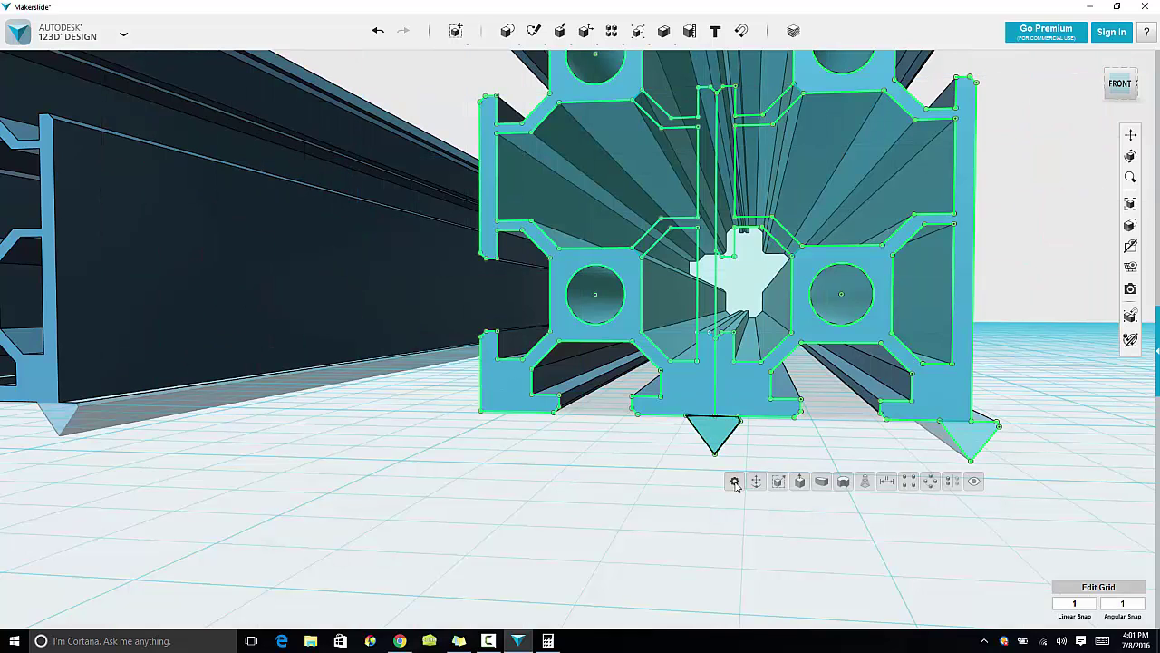
{"action": "left_click", "coordinate": [798, 486]}
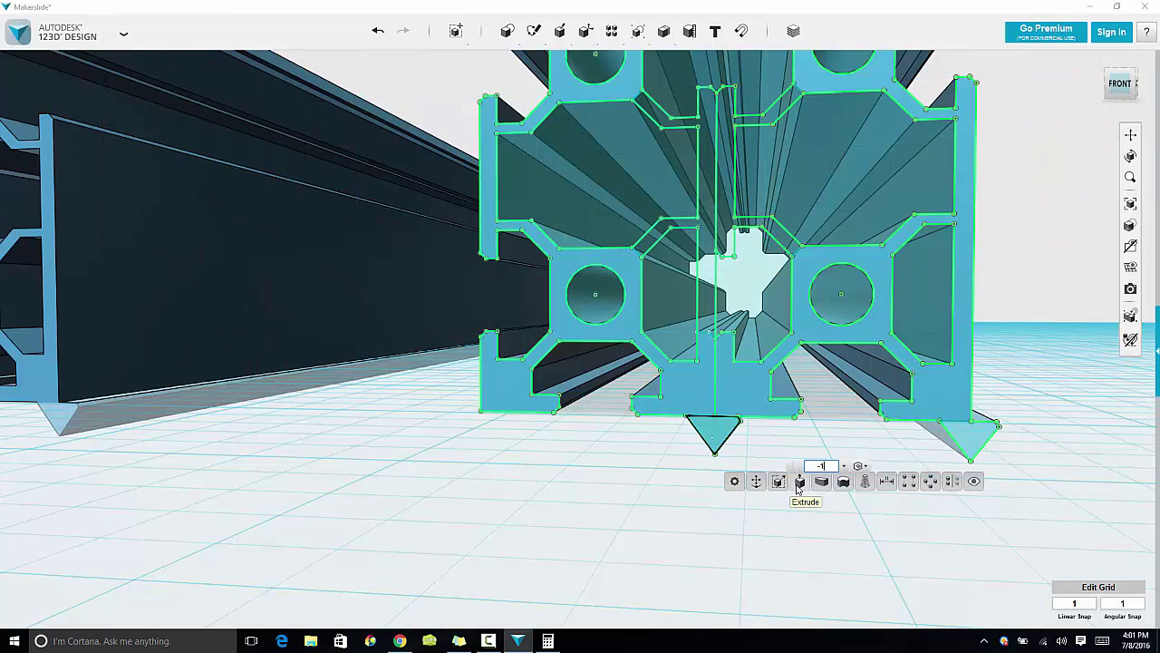
{"action": "type", "text": "000"}
{"action": "key", "text": "Return"}
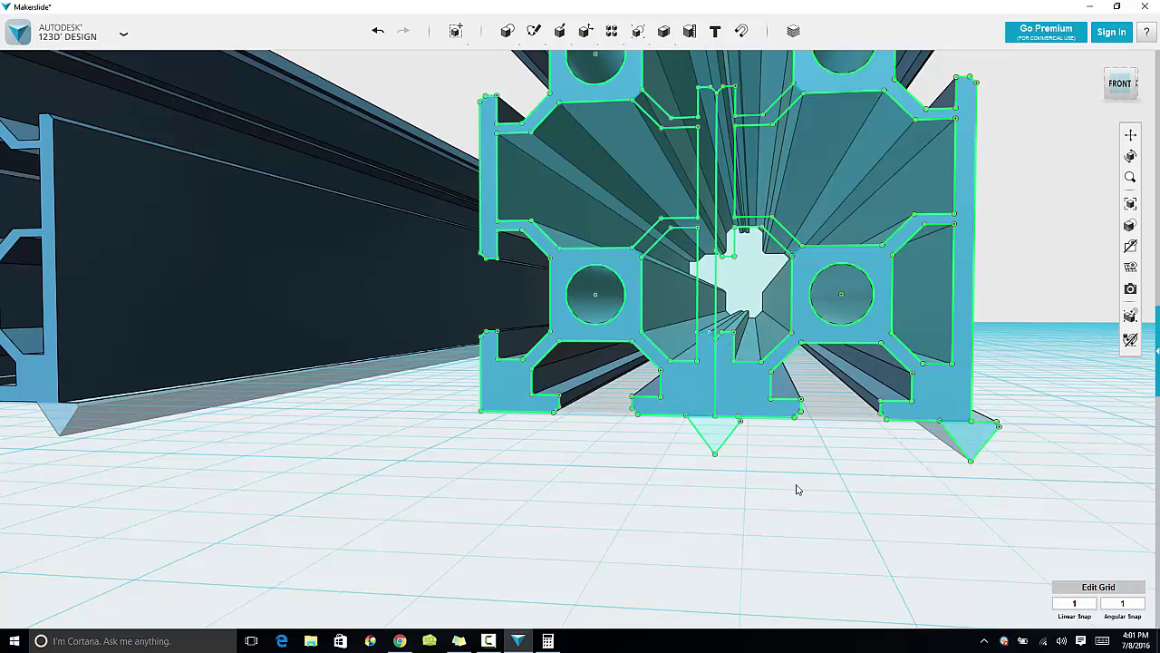
Extrude the lower outer V-rail's triangular profile by -1000 mm to cut the rail off
{"action": "left_click", "coordinate": [974, 439]}
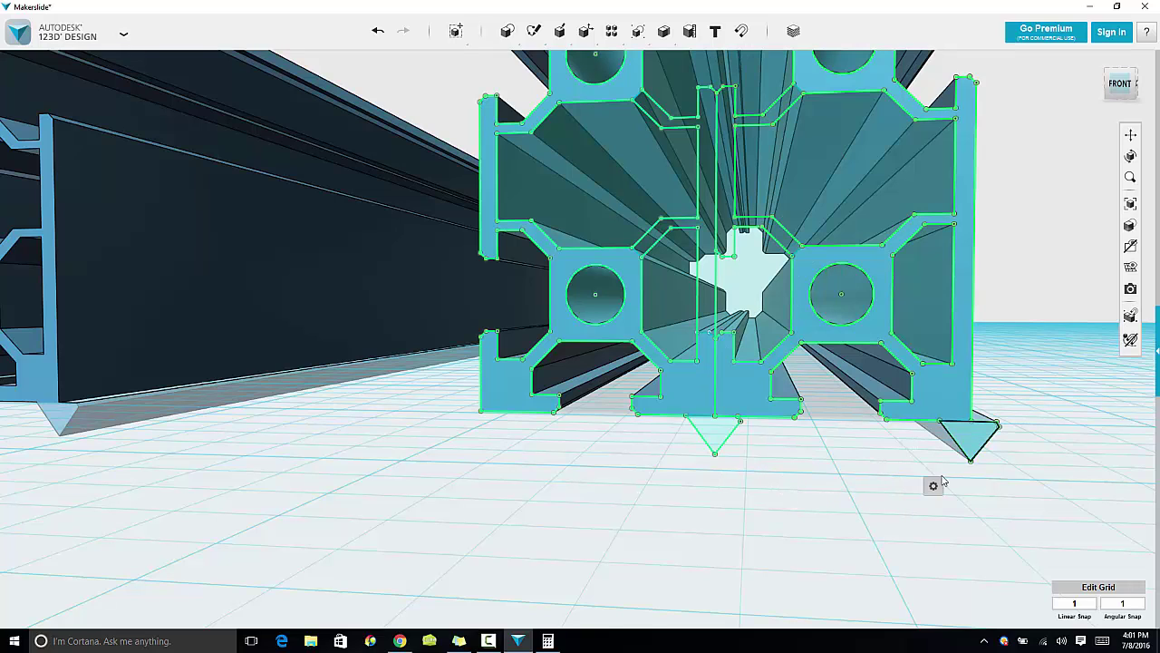
{"action": "mouse_move", "coordinate": [938, 487]}
{"action": "left_click", "coordinate": [1001, 487]}
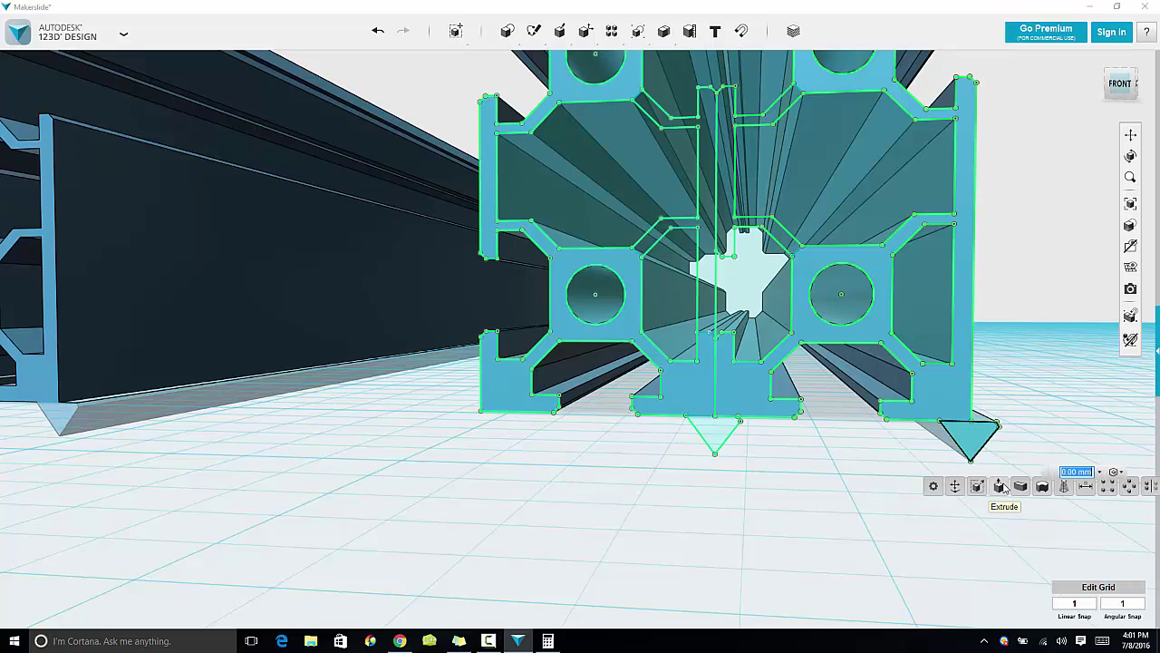
{"action": "type", "text": "-1000"}
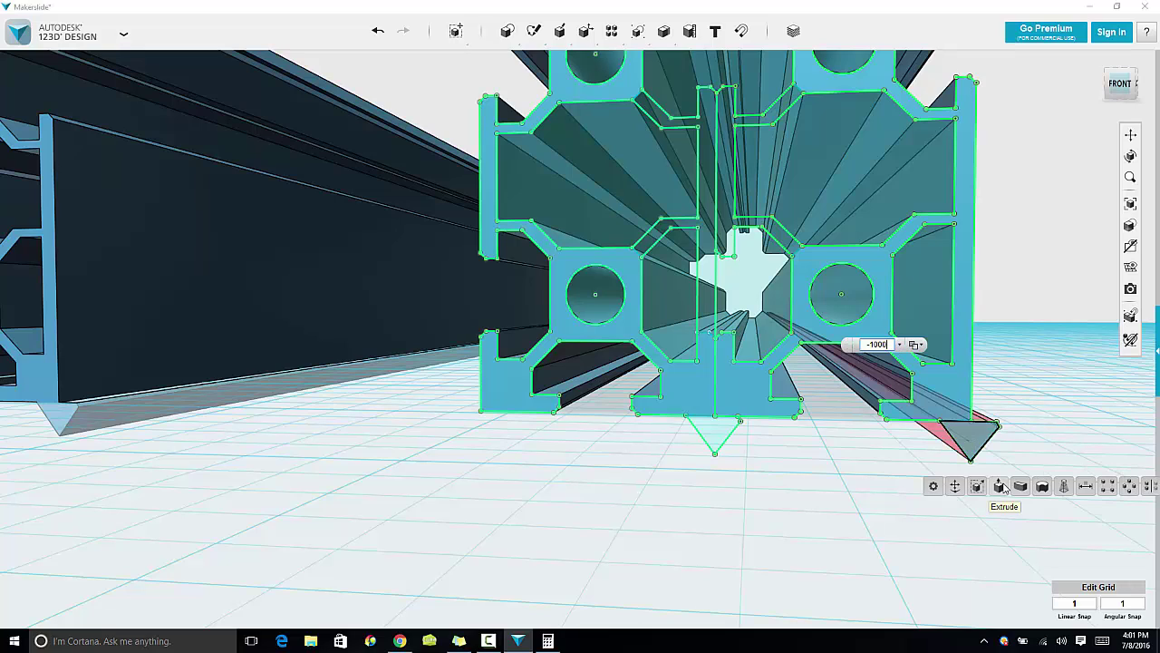
{"action": "key", "text": "Return"}
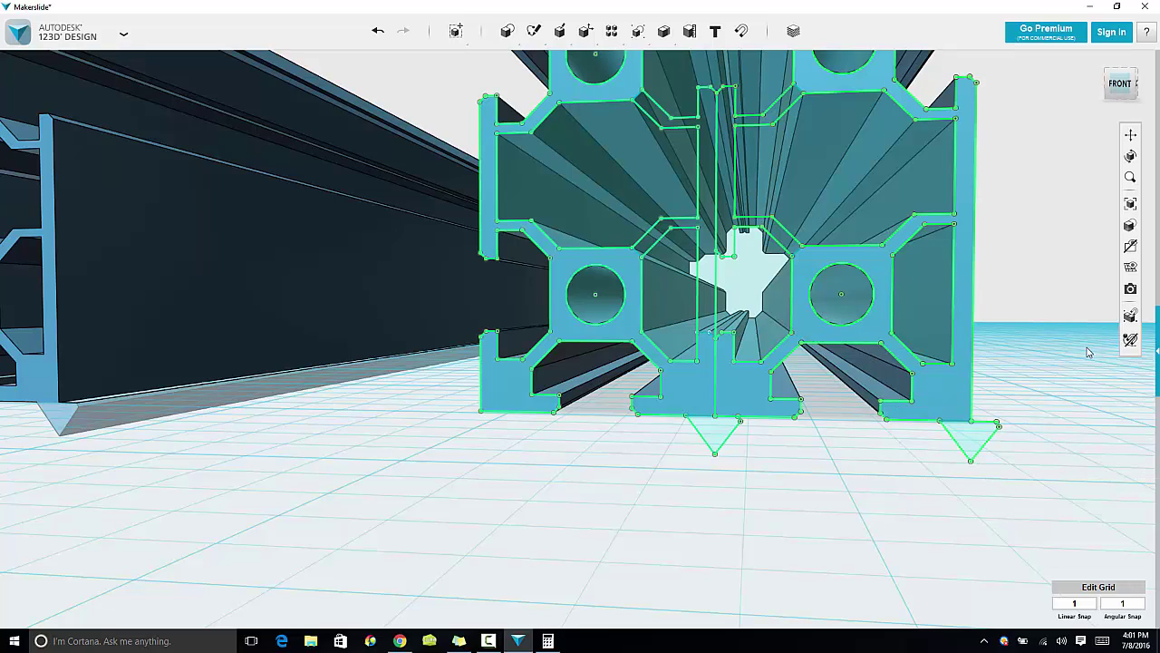
Draw a horizontal polyline across the upper middle section of the front face, between the inner corners of its two adjoining T-slots
{"action": "right_click_drag", "start_coordinate": [1069, 337], "coordinate": [1059, 331]}
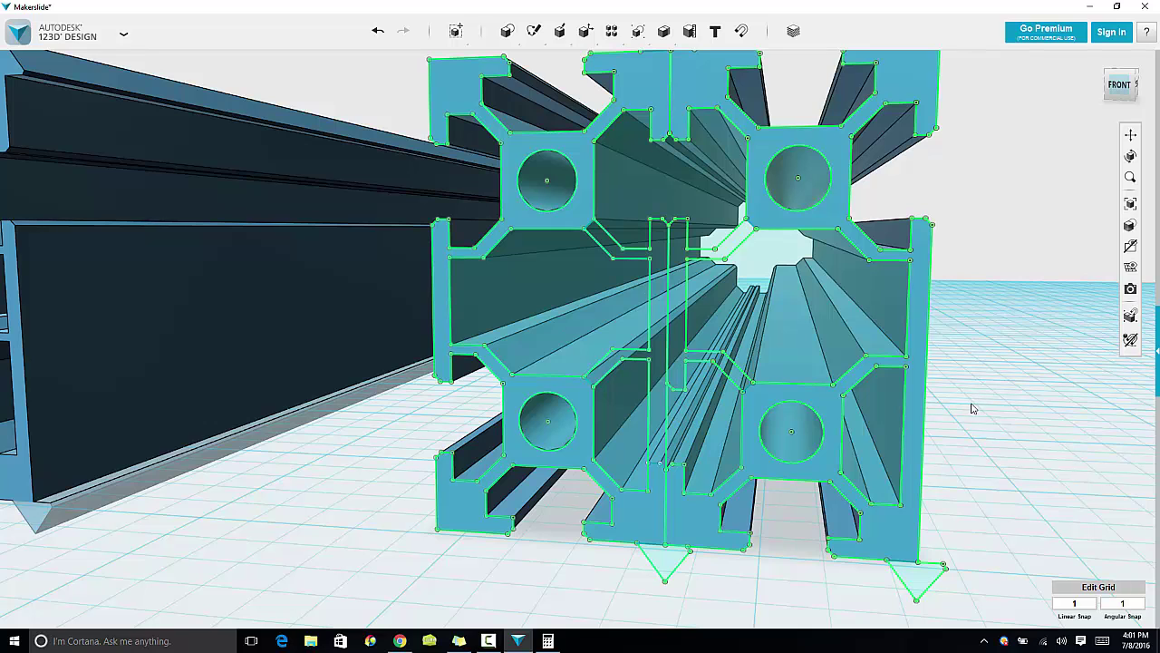
{"action": "right_click_drag", "start_coordinate": [951, 381], "coordinate": [950, 380]}
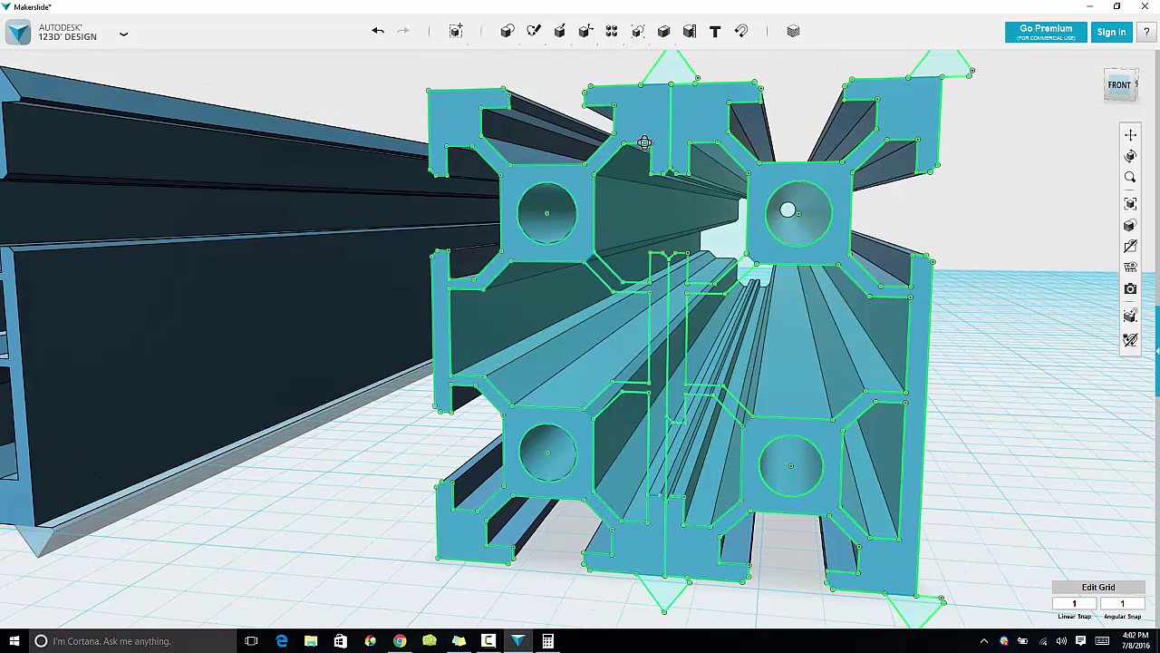
{"action": "right_click_drag", "start_coordinate": [644, 143], "coordinate": [644, 143]}
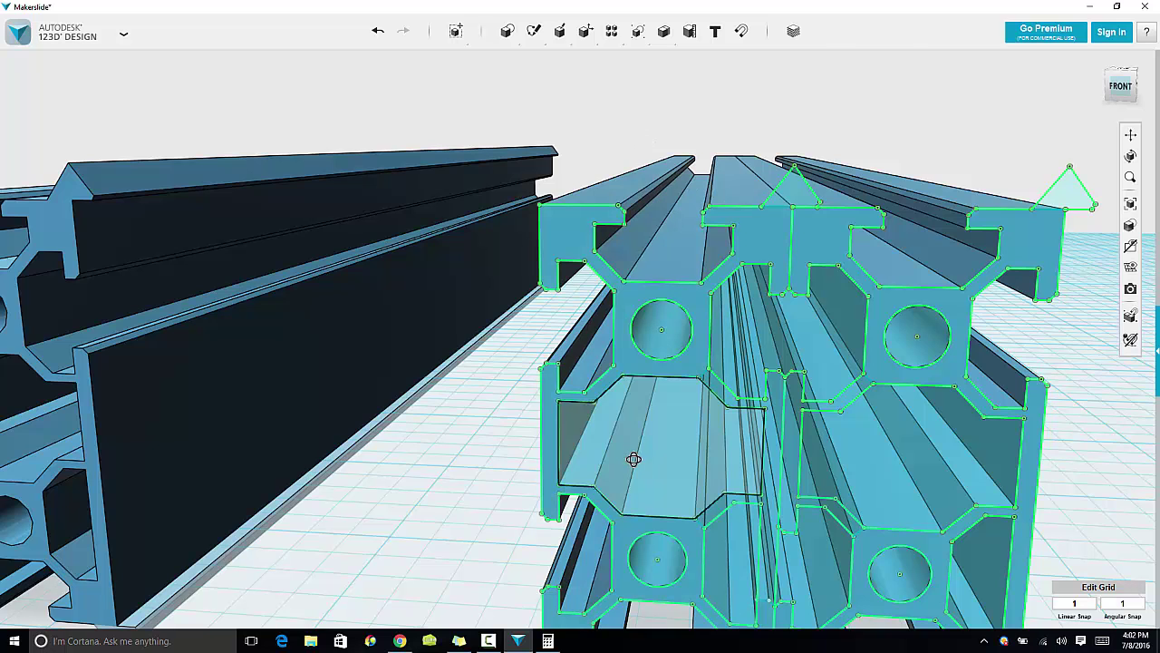
{"action": "right_click_drag", "start_coordinate": [632, 458], "coordinate": [671, 459]}
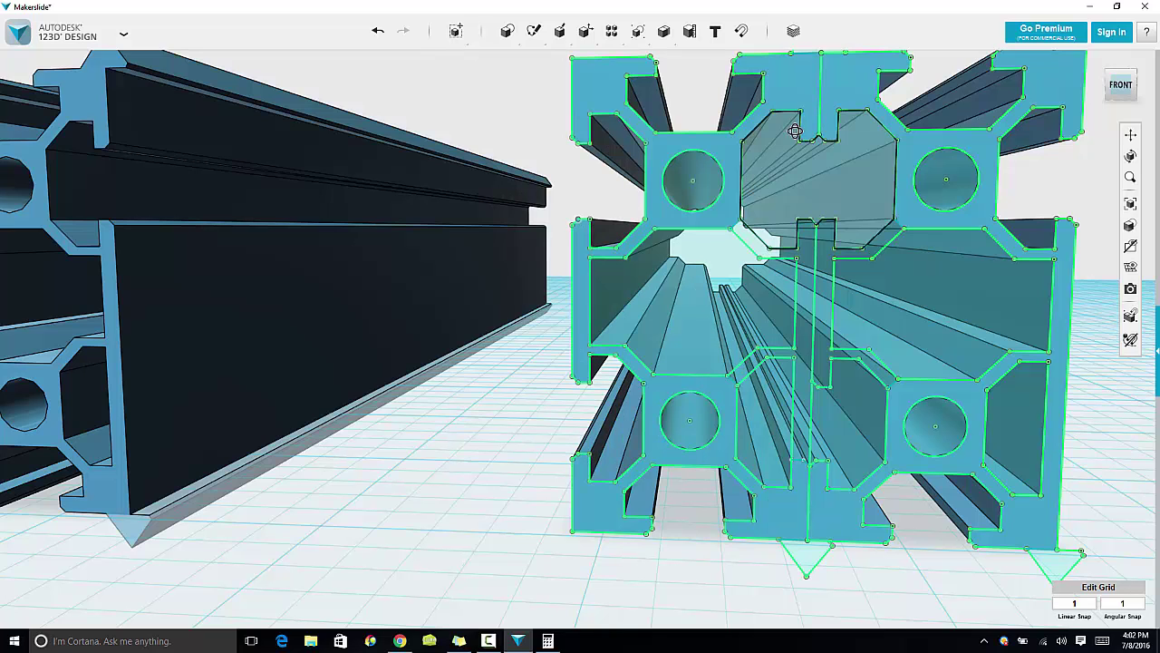
{"action": "right_click_drag", "start_coordinate": [795, 131], "coordinate": [761, 251]}
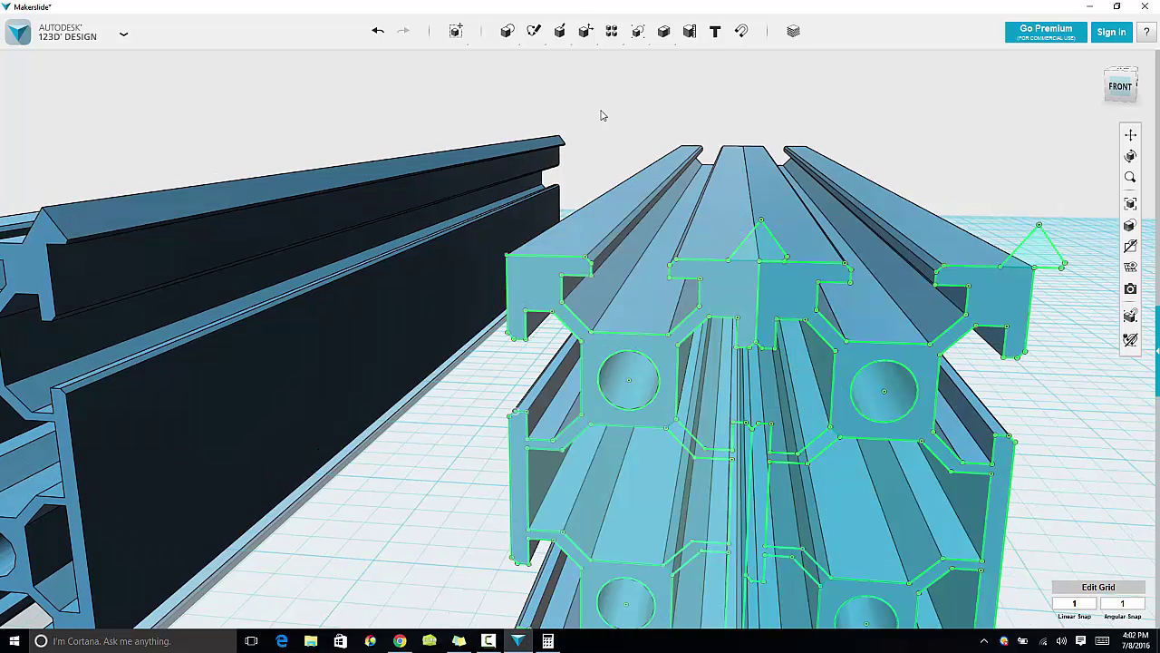
{"action": "mouse_move", "coordinate": [533, 31]}
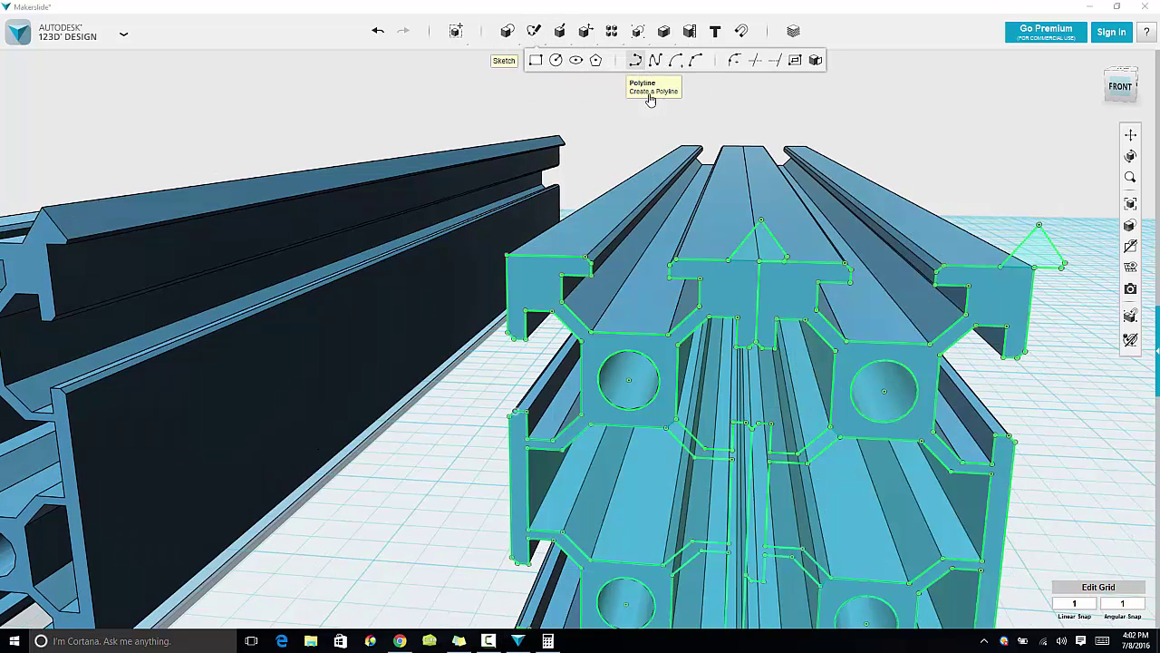
{"action": "left_click", "coordinate": [707, 290]}
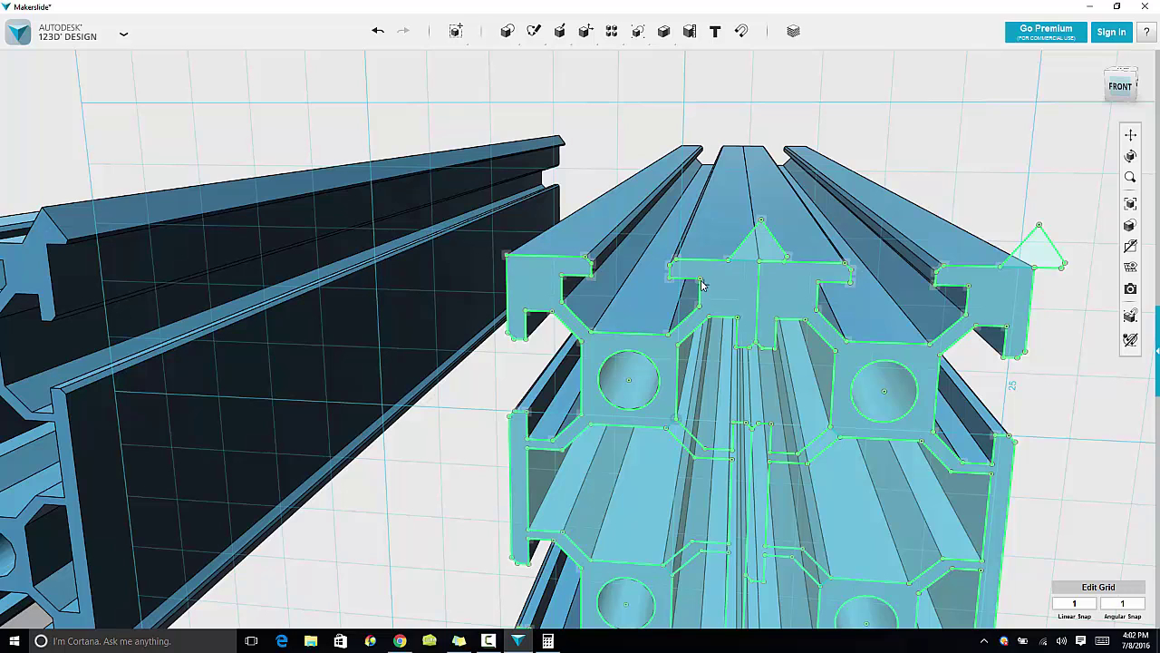
{"action": "left_click", "coordinate": [816, 285]}
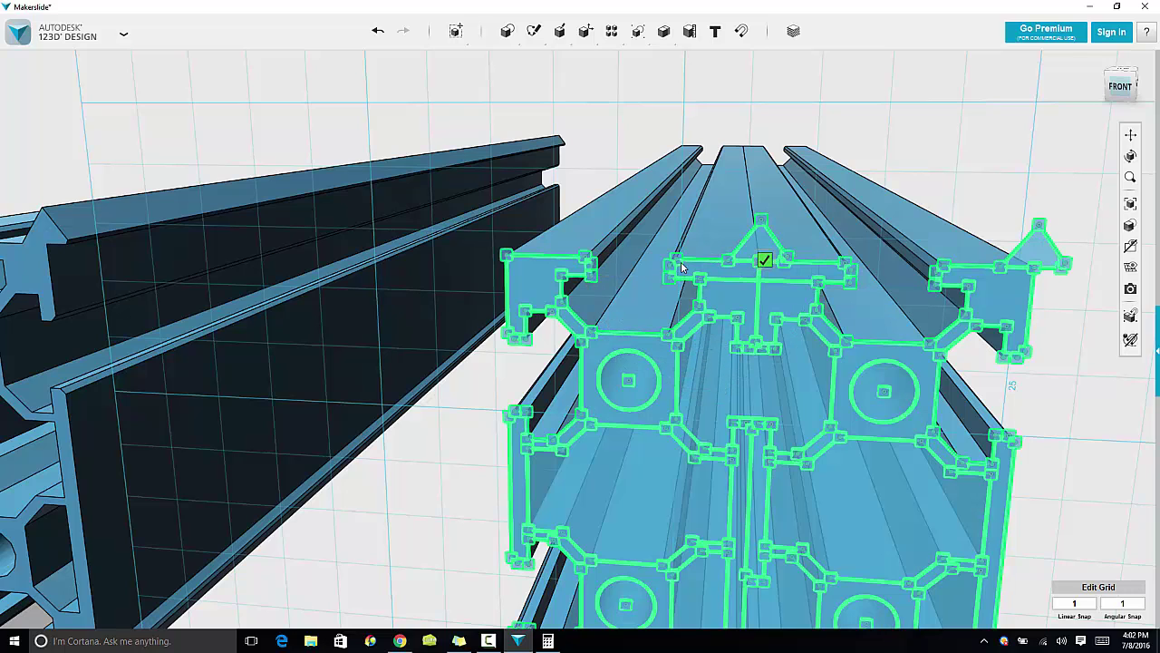
{"action": "left_click", "coordinate": [767, 262]}
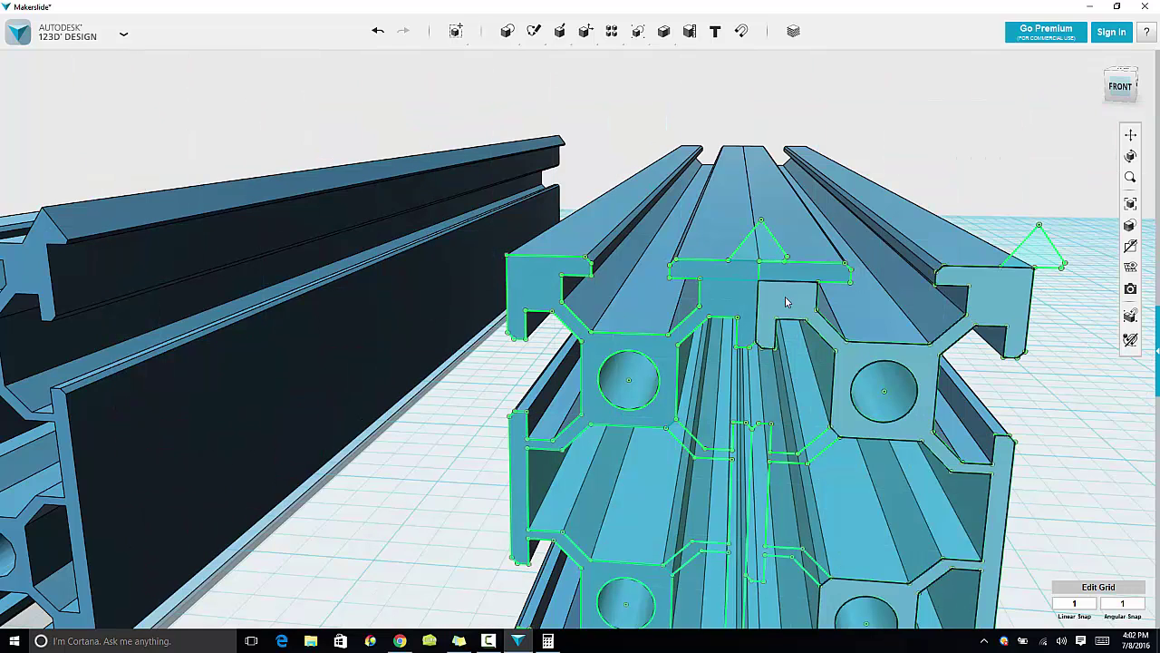
Compare the upper middle section with the MakerSlide quad channel reference photo in Chrome
{"action": "left_click", "coordinate": [796, 331]}
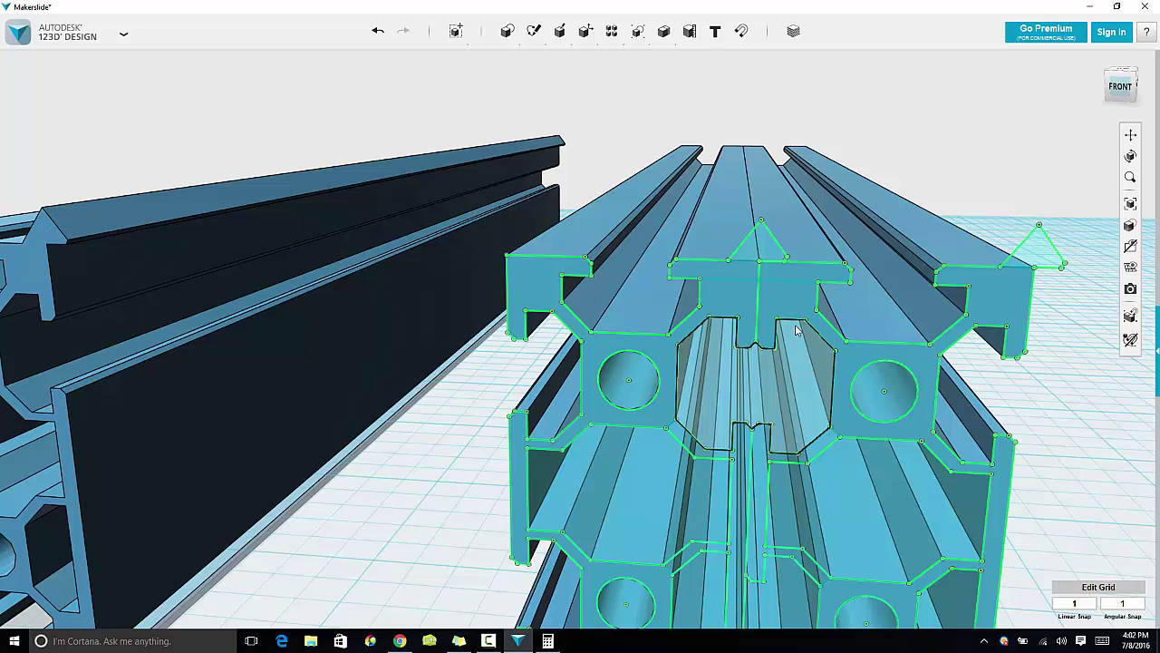
{"action": "left_click", "coordinate": [400, 641]}
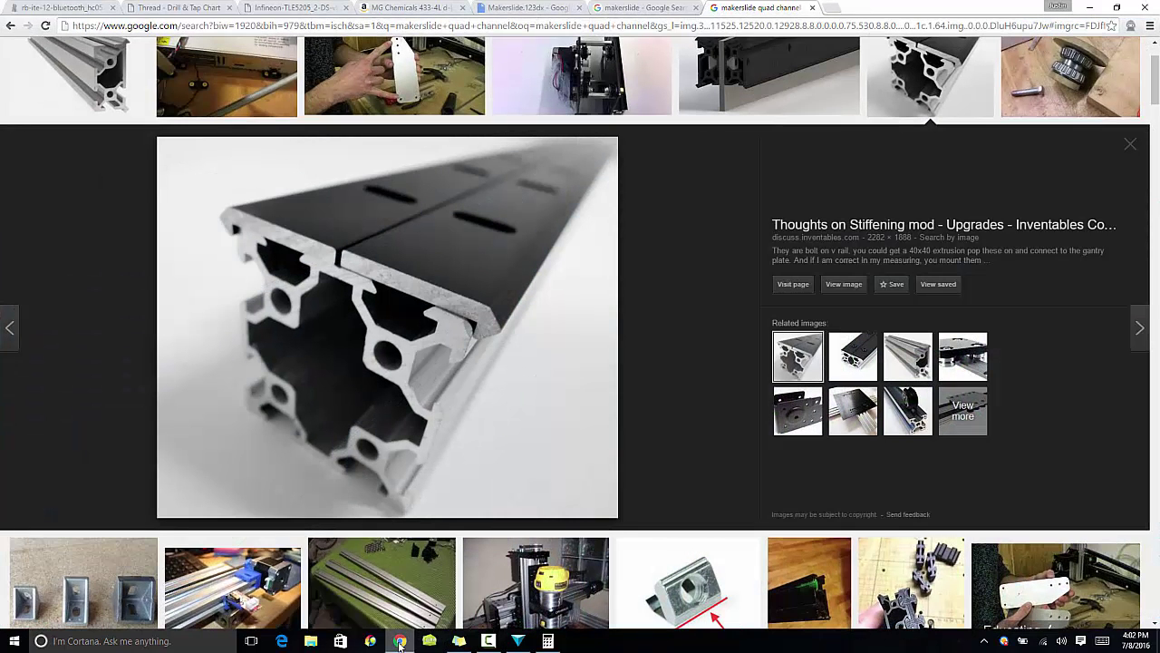
{"action": "left_click", "coordinate": [400, 641]}
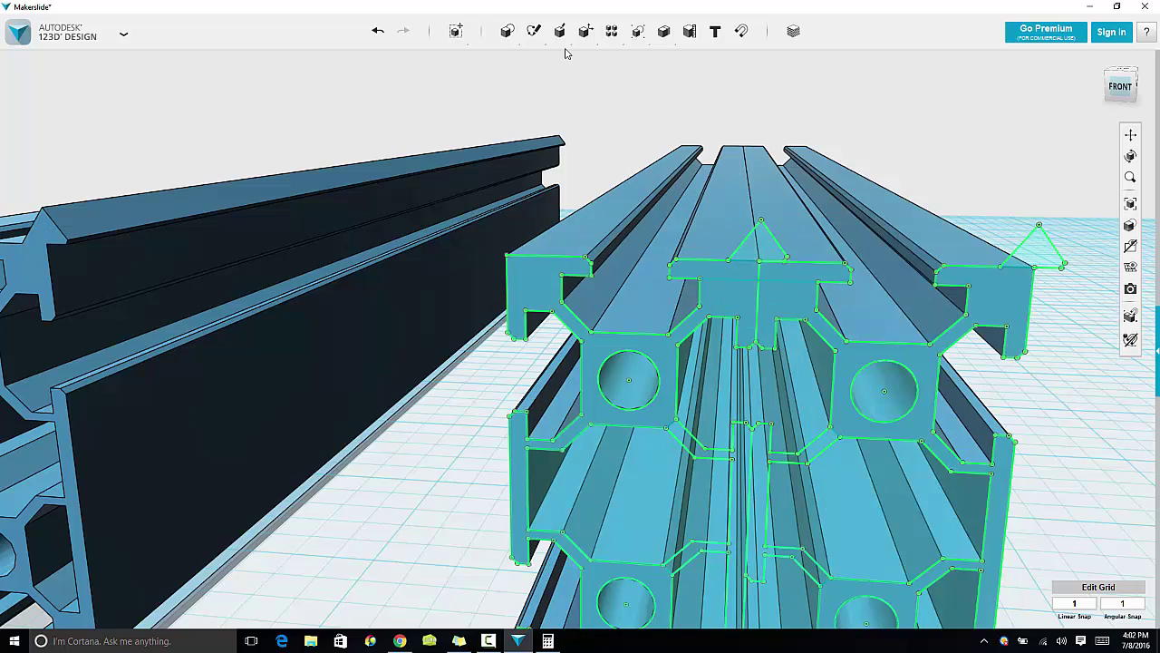
Draw two vertical polylines about 3 mm long, from the upper middle section's inner bottom corners up to the horizontal sketch line
{"action": "mouse_move", "coordinate": [534, 34]}
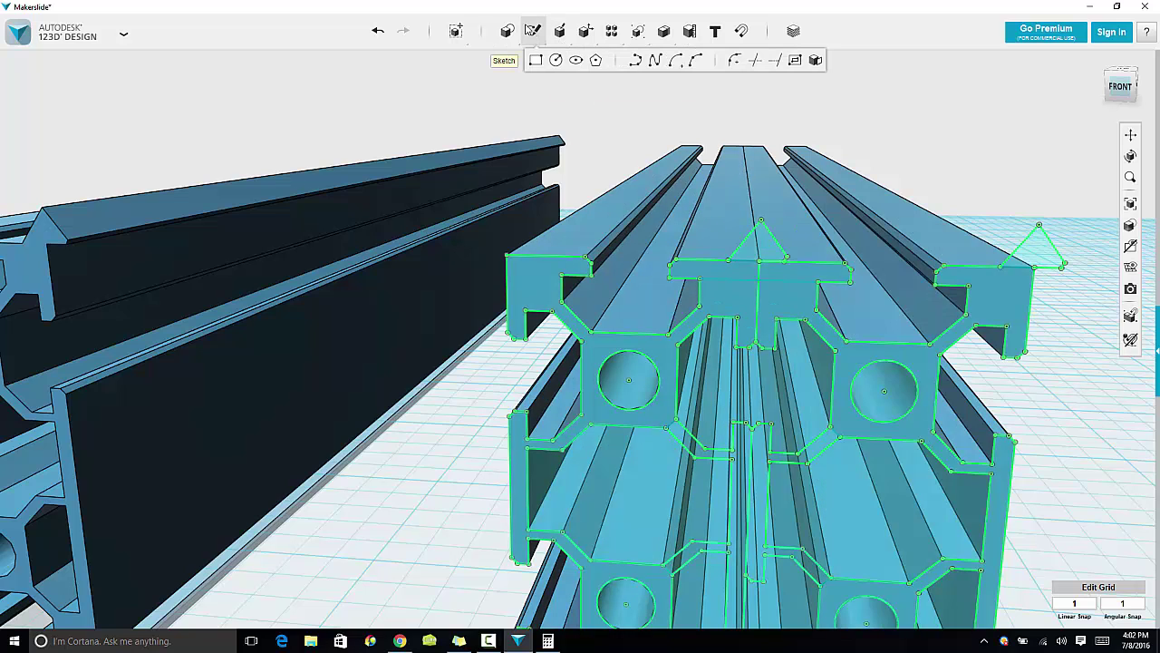
{"action": "left_click", "coordinate": [636, 61]}
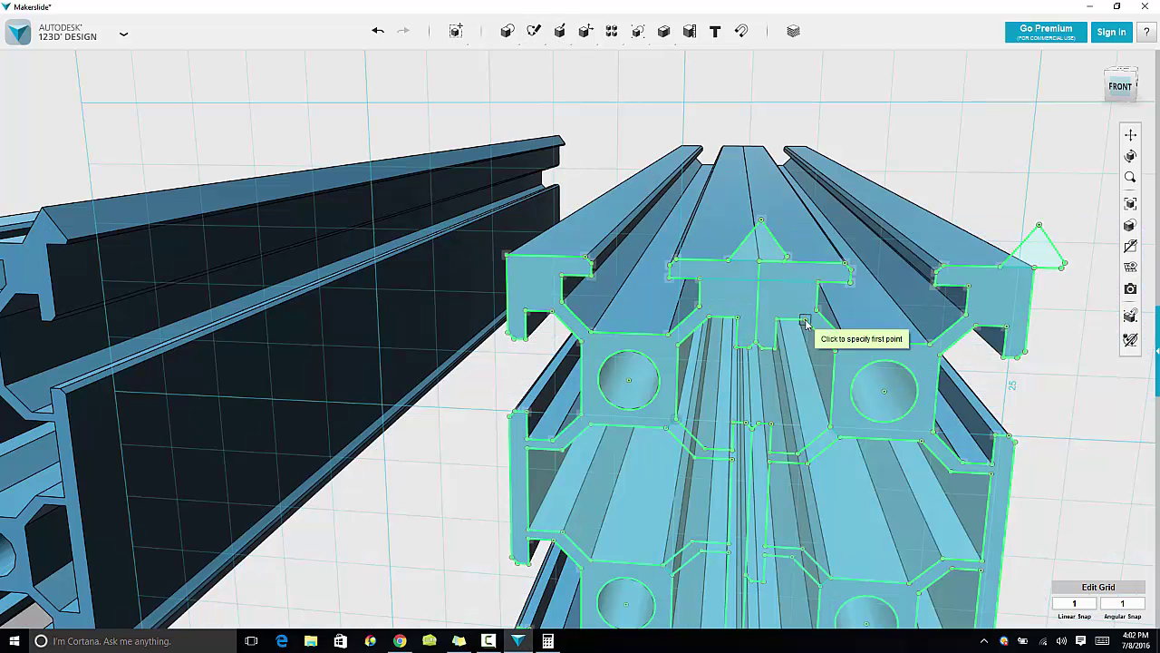
{"action": "left_click", "coordinate": [806, 306]}
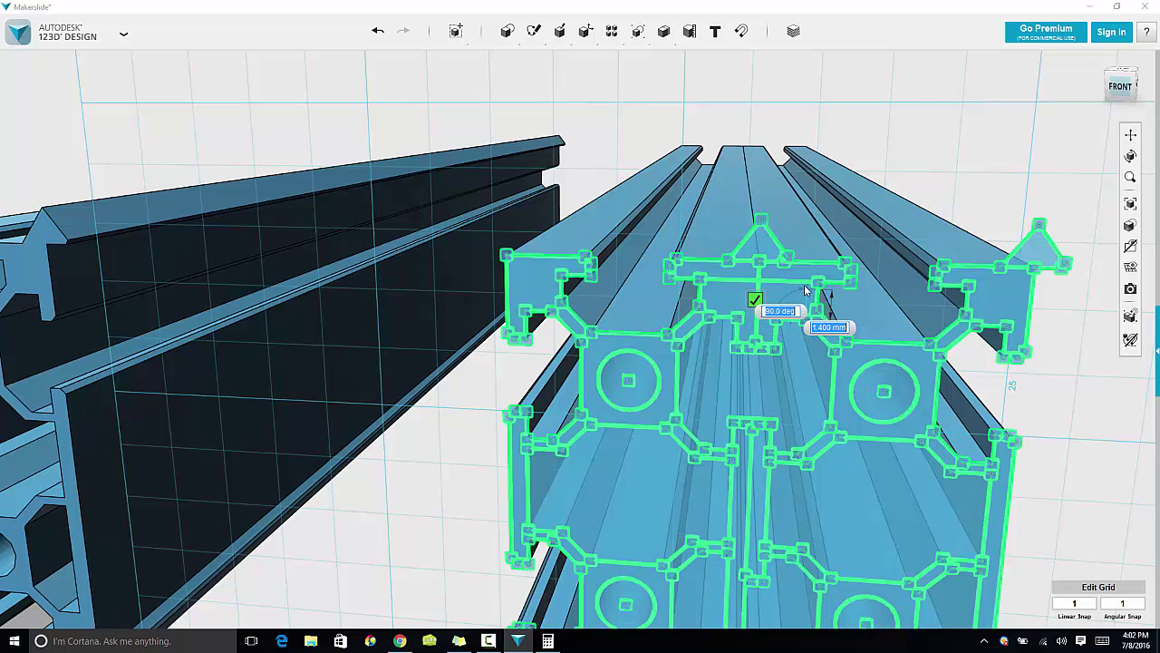
{"action": "left_click", "coordinate": [804, 281]}
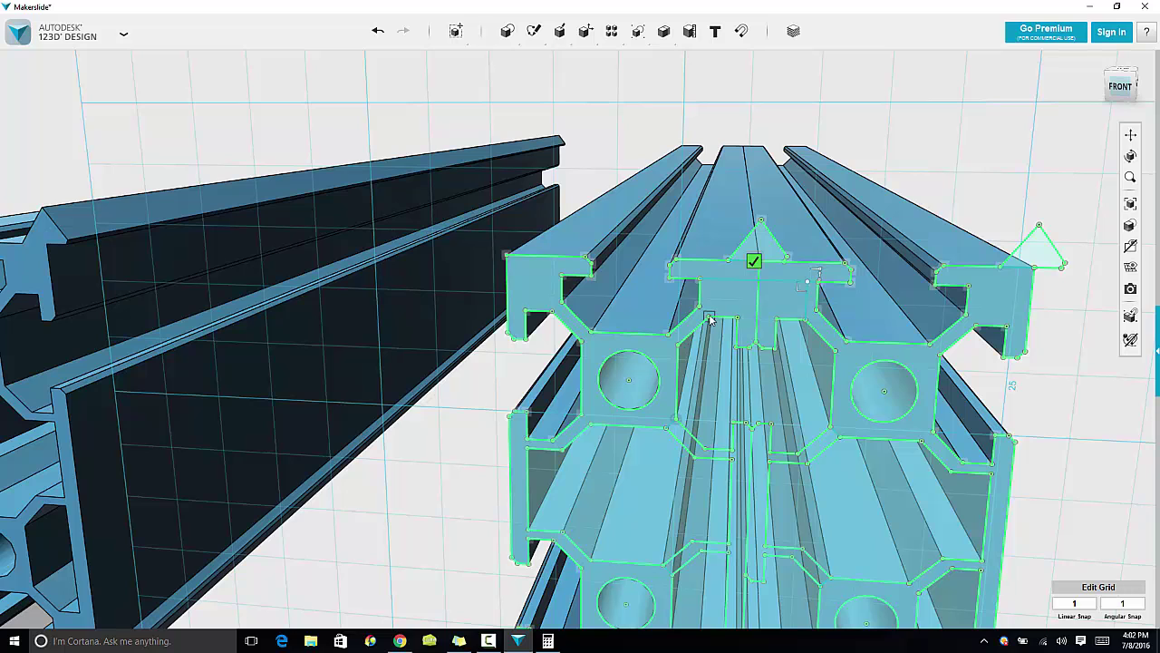
{"action": "left_click", "coordinate": [711, 280]}
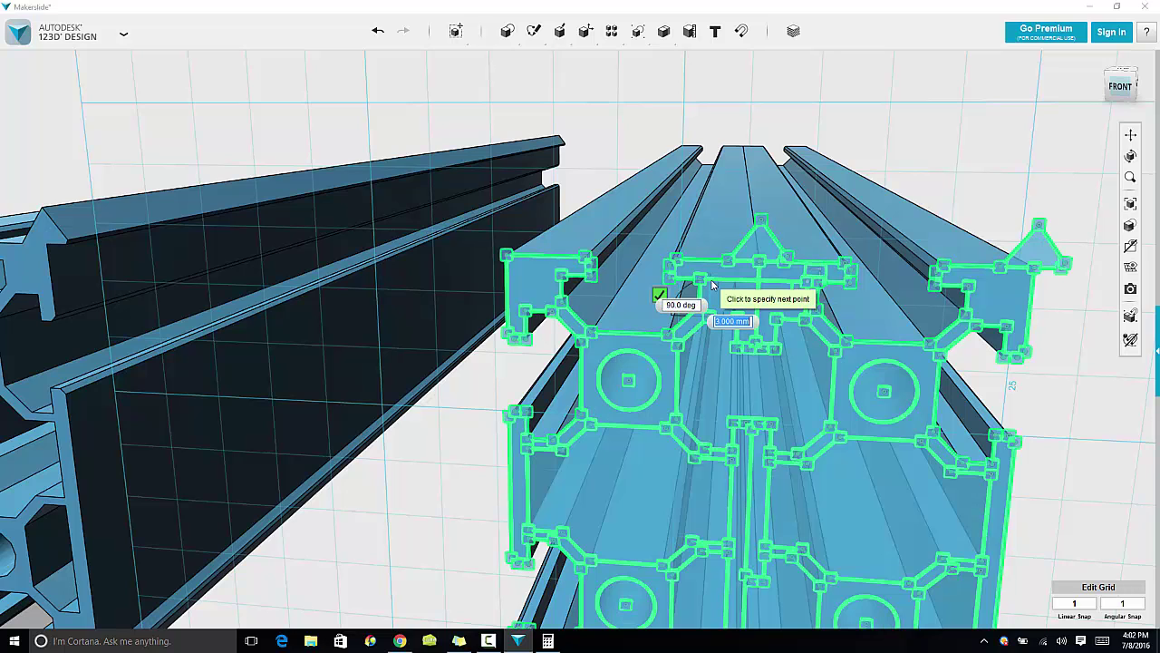
{"action": "left_click", "coordinate": [711, 281]}
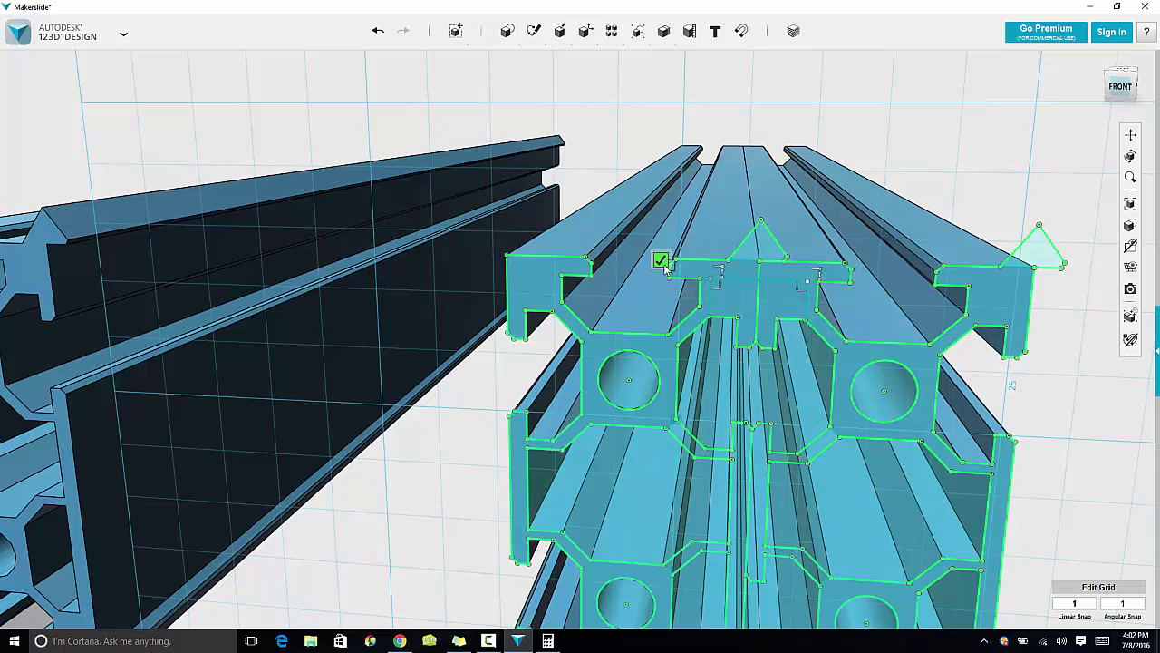
{"action": "left_click", "coordinate": [661, 261]}
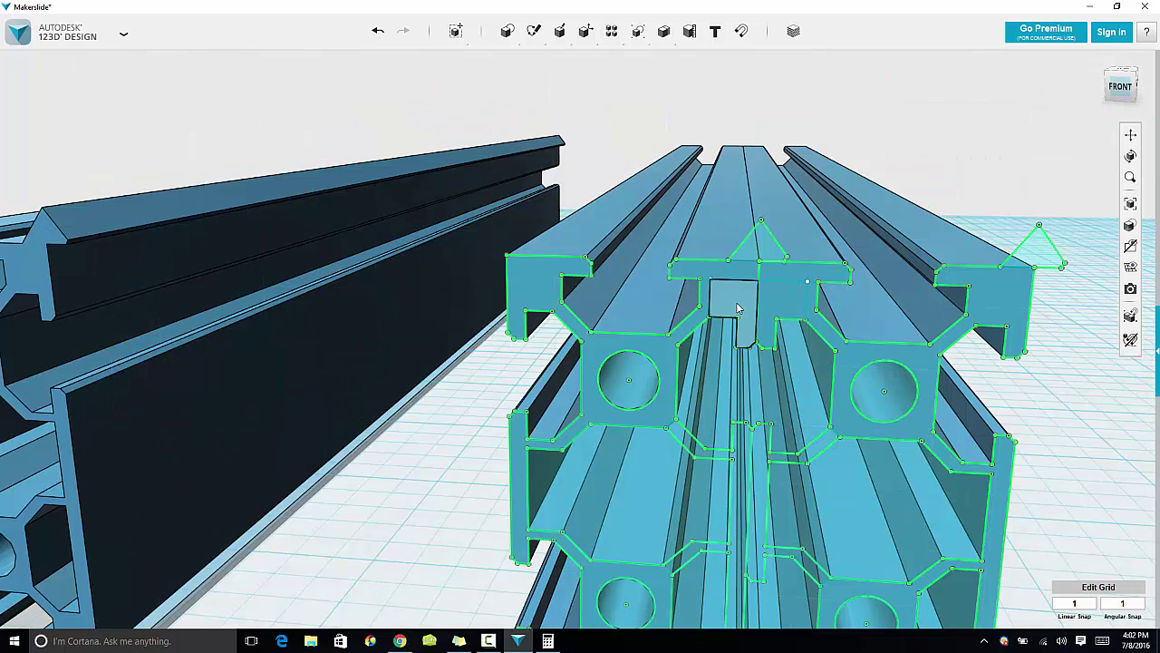
Extrude the two L-shaped profiles below the upper middle flange by -1000 mm to cut them away on both sides of the joint
{"action": "left_click", "coordinate": [751, 343]}
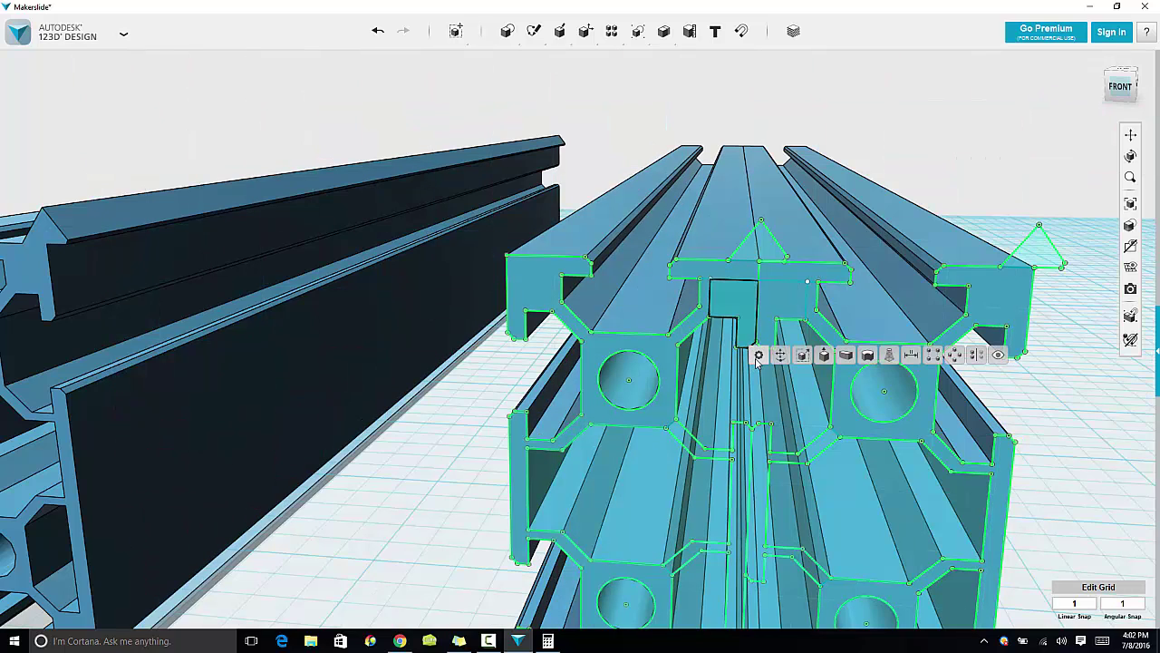
{"action": "left_click", "coordinate": [824, 356]}
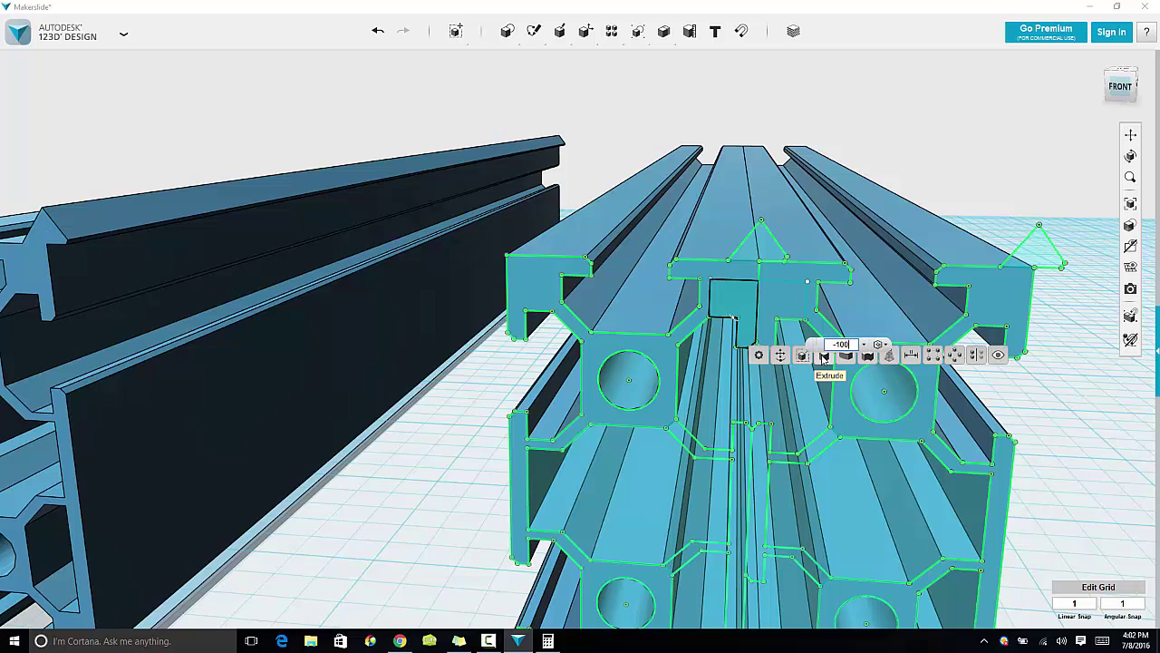
{"action": "key", "text": "Return"}
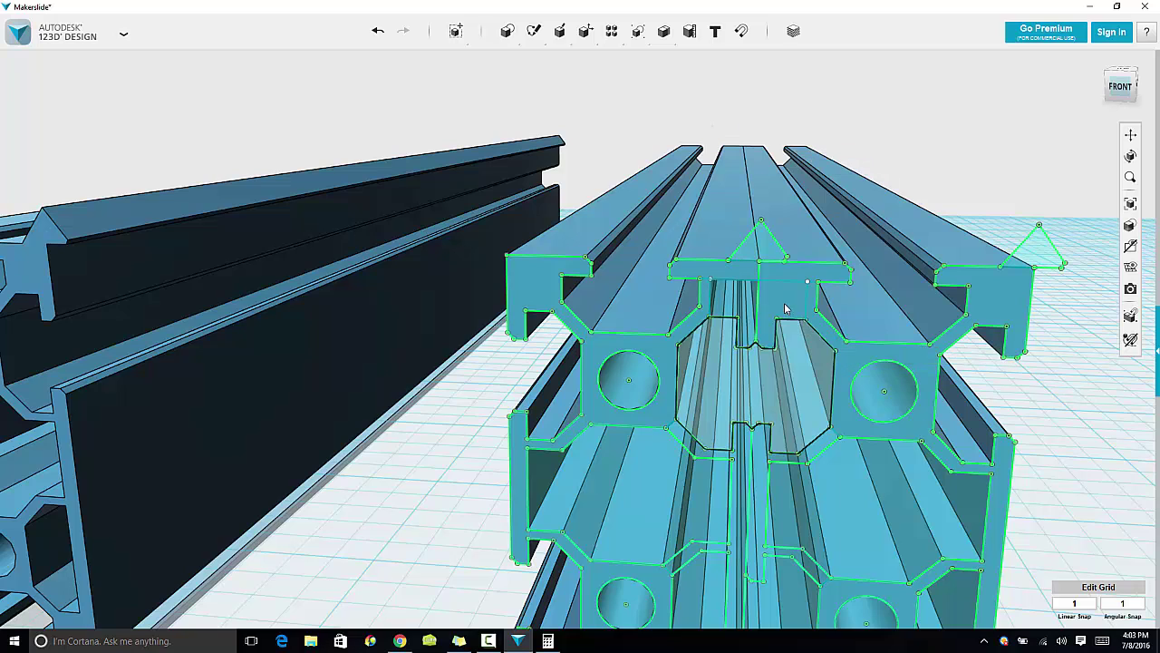
{"action": "left_click", "coordinate": [796, 353]}
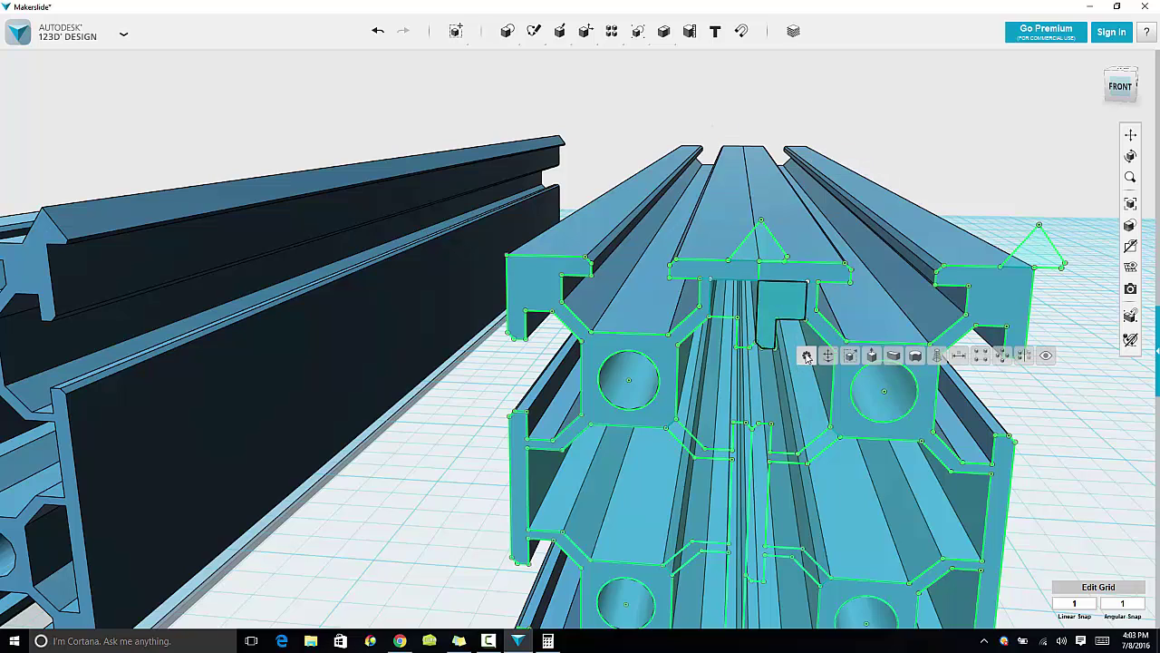
{"action": "left_click", "coordinate": [872, 357]}
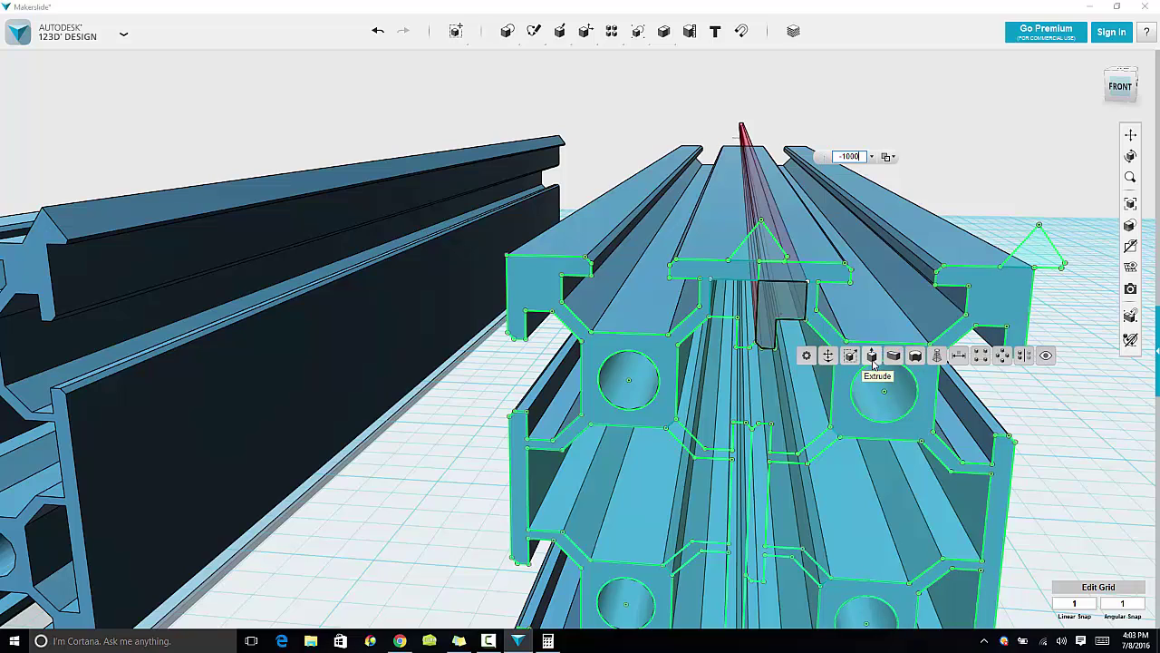
{"action": "key", "text": "Return"}
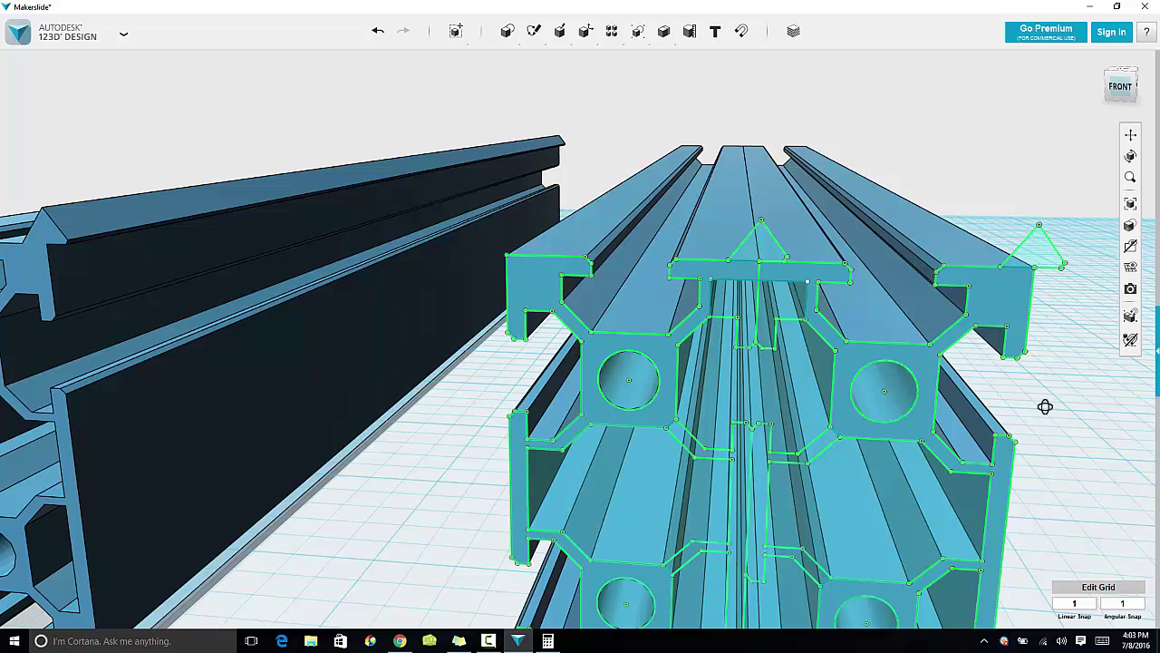
Draw a horizontal polyline about 9 mm long across the lower middle section of the front face, between its two adjoining T-slots' inner corners
{"action": "right_click_drag", "start_coordinate": [1045, 407], "coordinate": [1035, 389]}
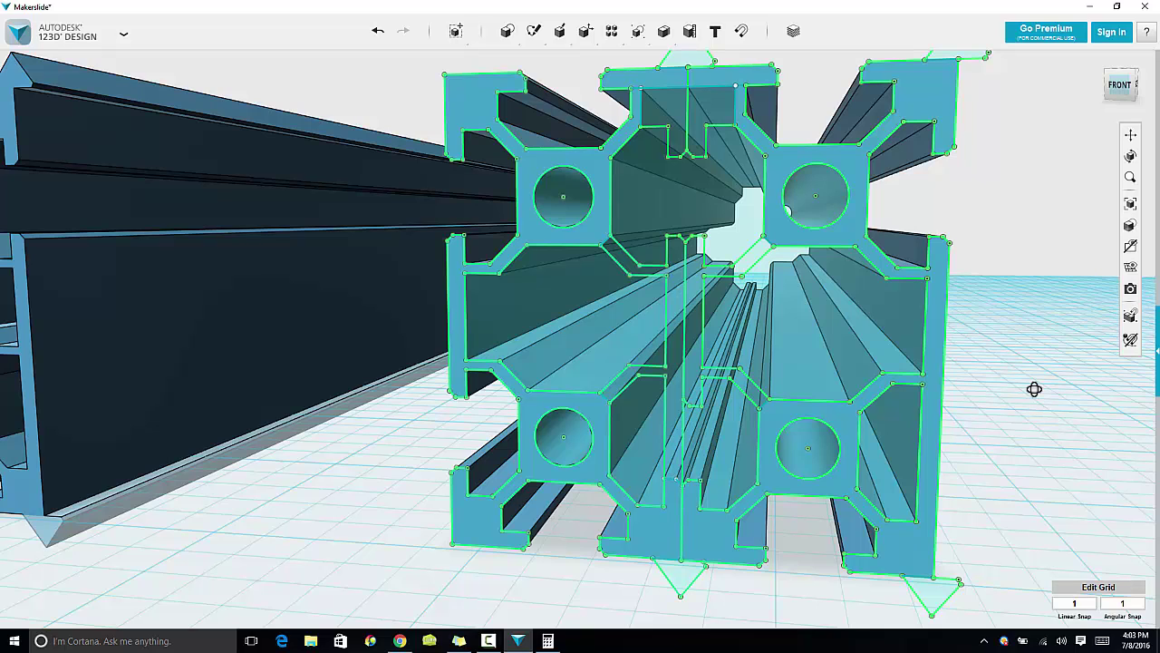
{"action": "left_click", "coordinate": [929, 261]}
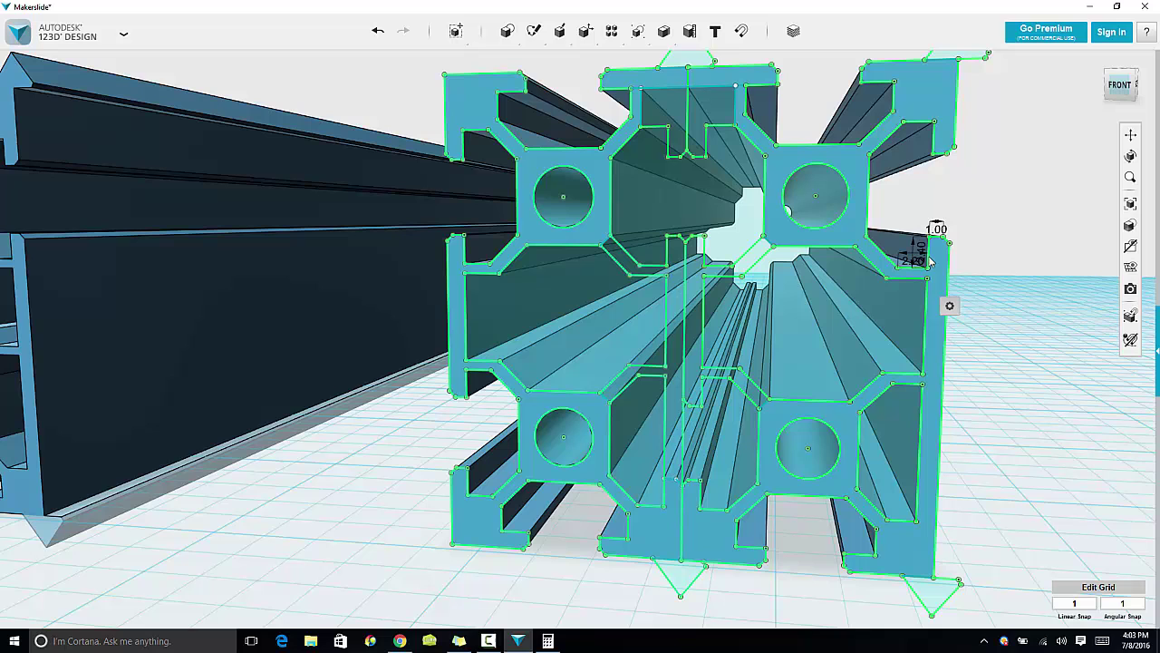
{"action": "left_click", "coordinate": [1001, 277]}
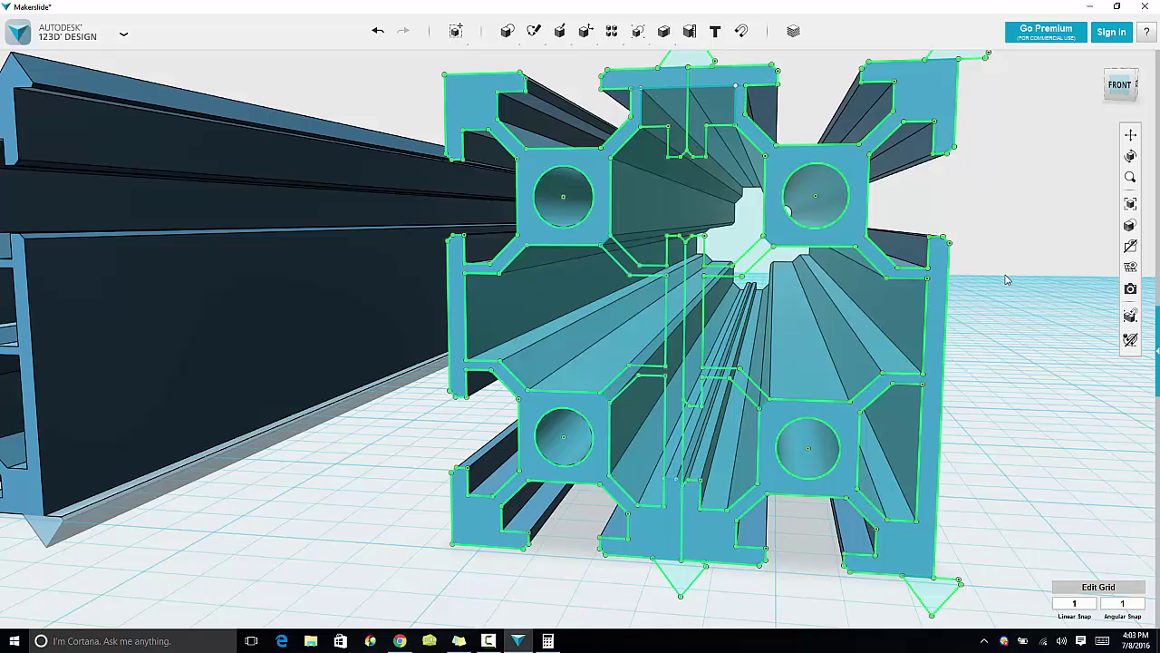
{"action": "right_click_drag", "start_coordinate": [1005, 276], "coordinate": [1008, 275]}
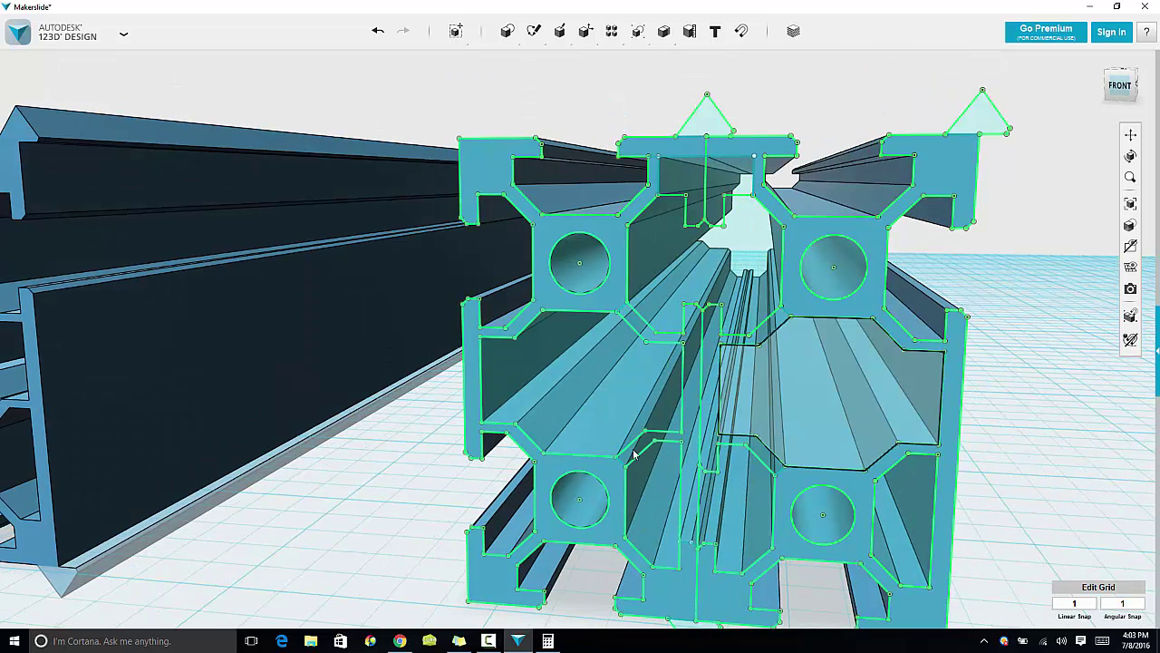
{"action": "mouse_move", "coordinate": [653, 524]}
{"action": "right_mouse_down"}
{"action": "mouse_move", "coordinate": [656, 508]}
{"action": "mouse_move", "coordinate": [652, 523]}
{"action": "right_mouse_up"}
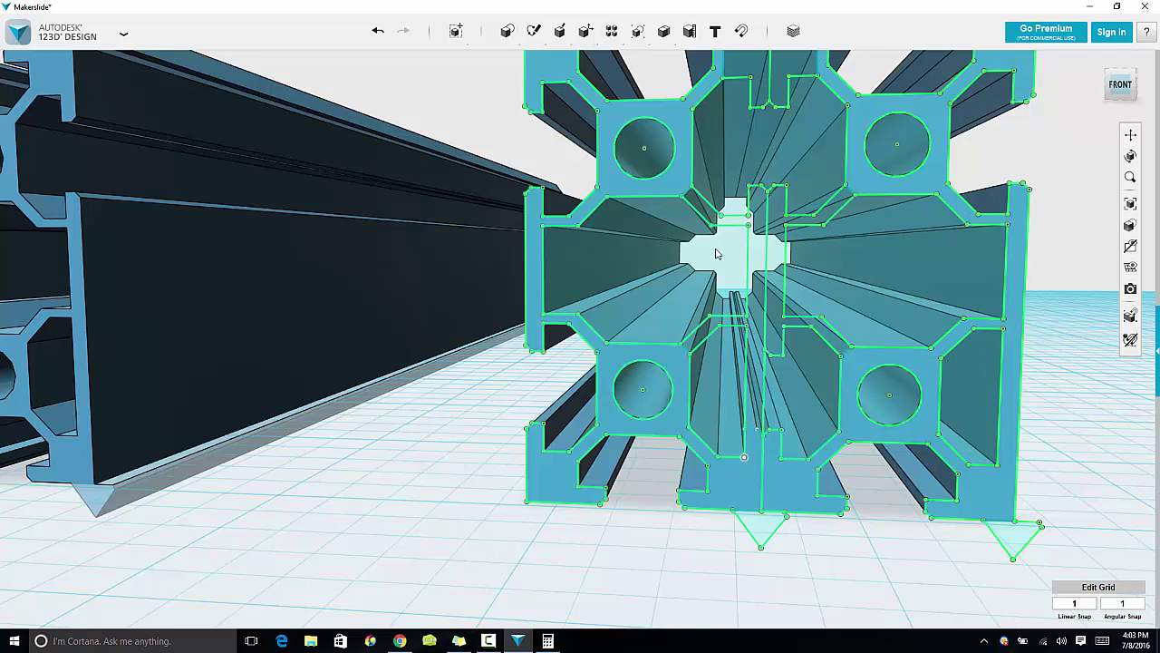
{"action": "mouse_move", "coordinate": [559, 31]}
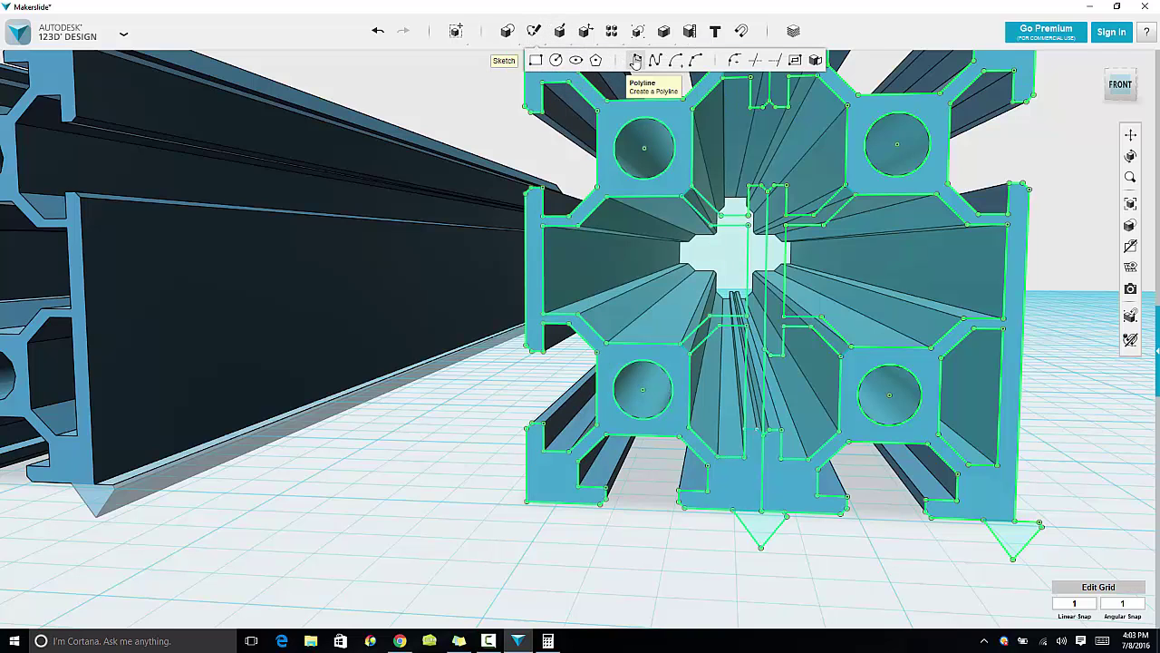
{"action": "left_click", "coordinate": [636, 60]}
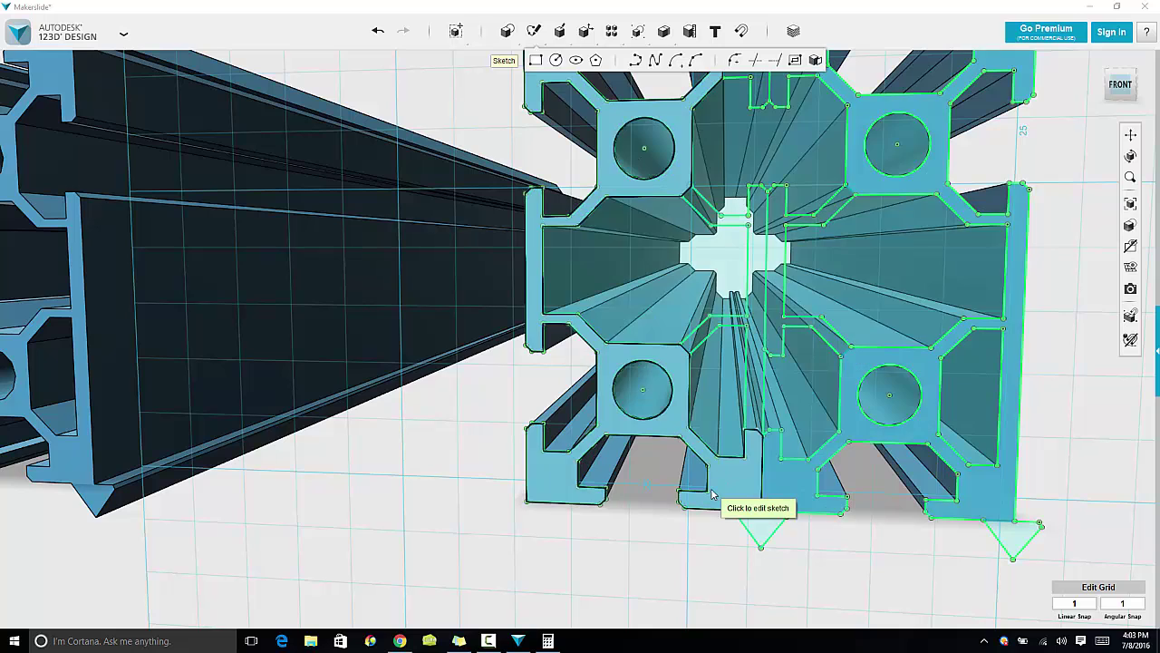
{"action": "left_click", "coordinate": [713, 495]}
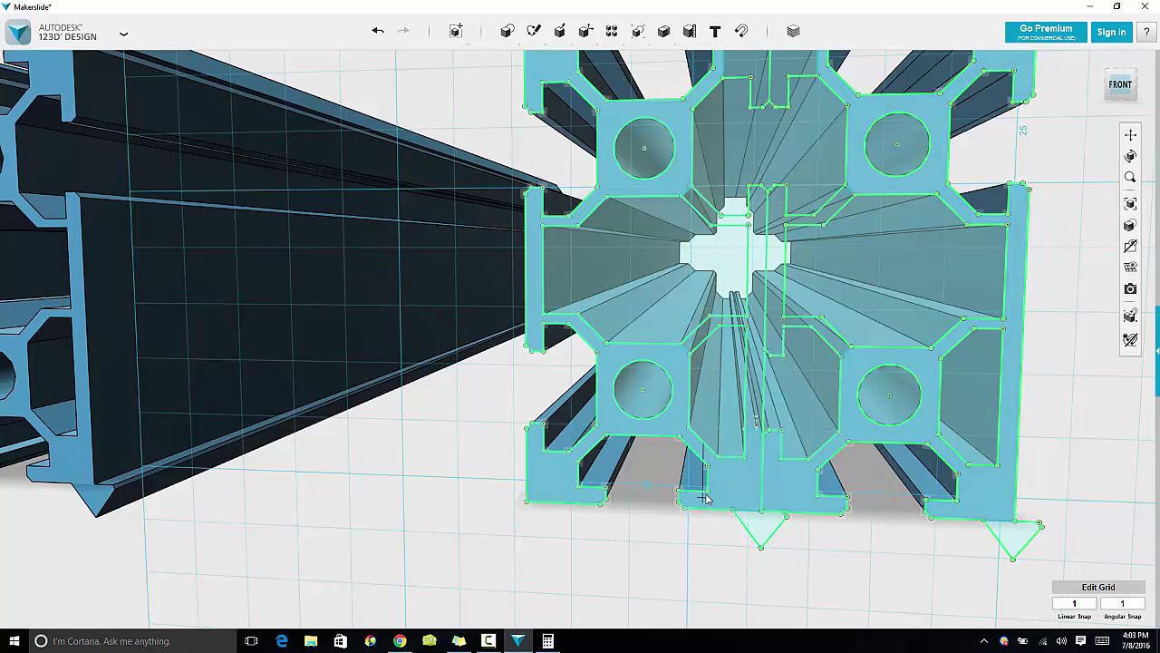
{"action": "left_click", "coordinate": [787, 495]}
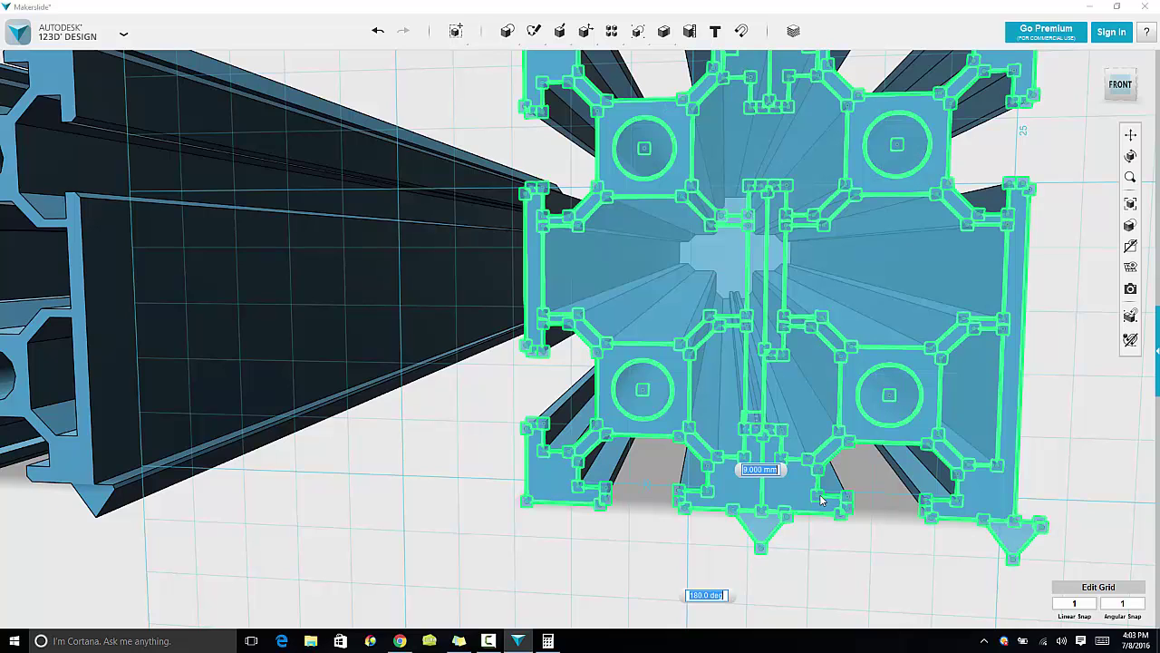
{"action": "left_click", "coordinate": [767, 476]}
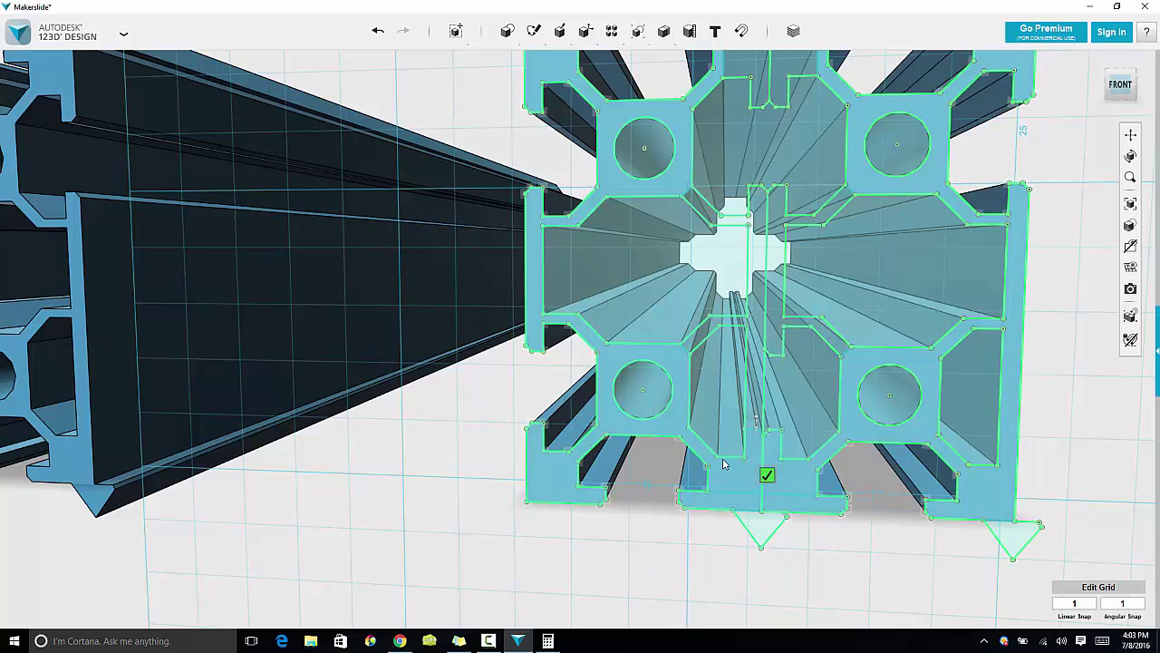
Draw two vertical polylines about 3 mm long, from the lower middle section's inner upper edges down to the horizontal sketch line
{"action": "left_click", "coordinate": [718, 459]}
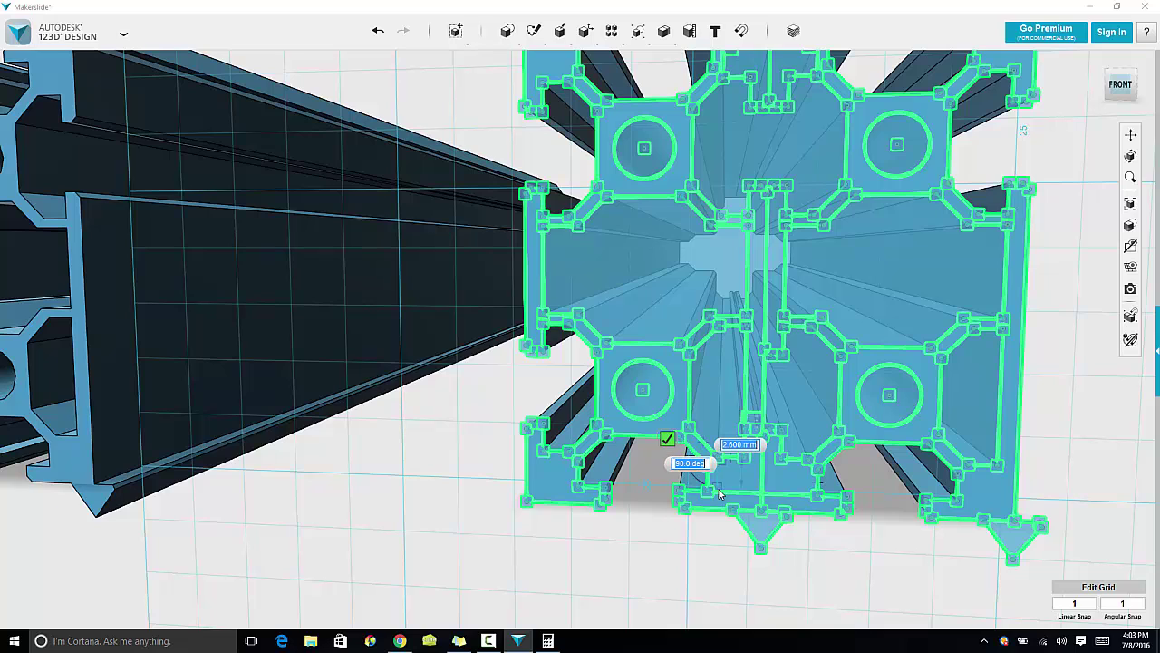
{"action": "left_click", "coordinate": [720, 491]}
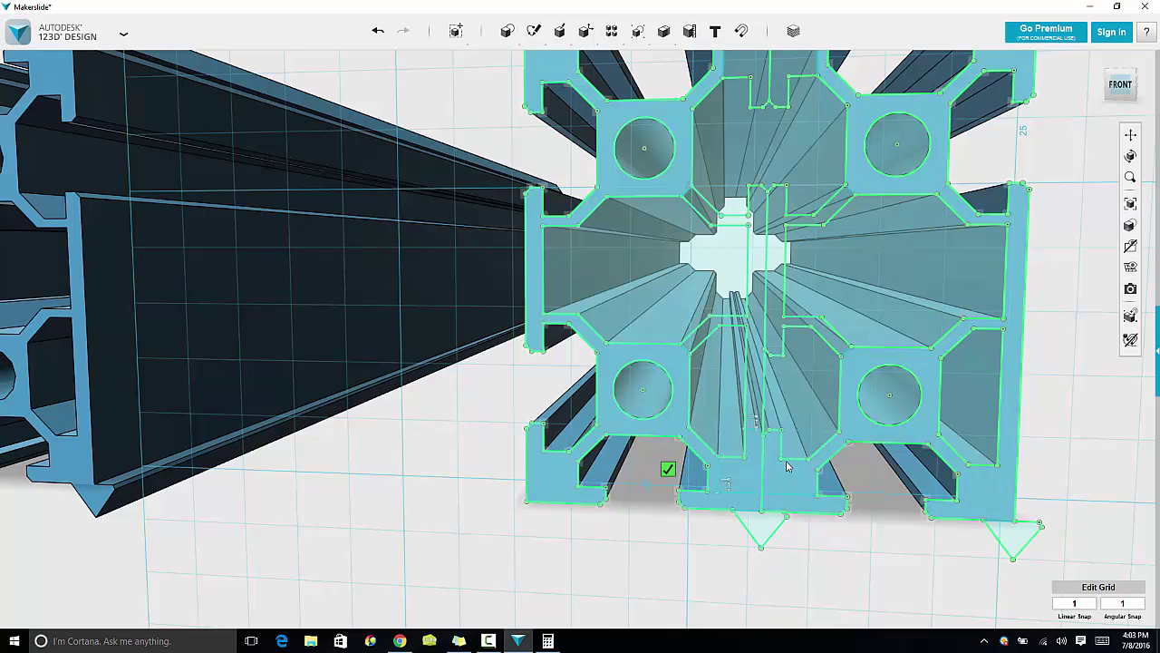
{"action": "left_click", "coordinate": [808, 463]}
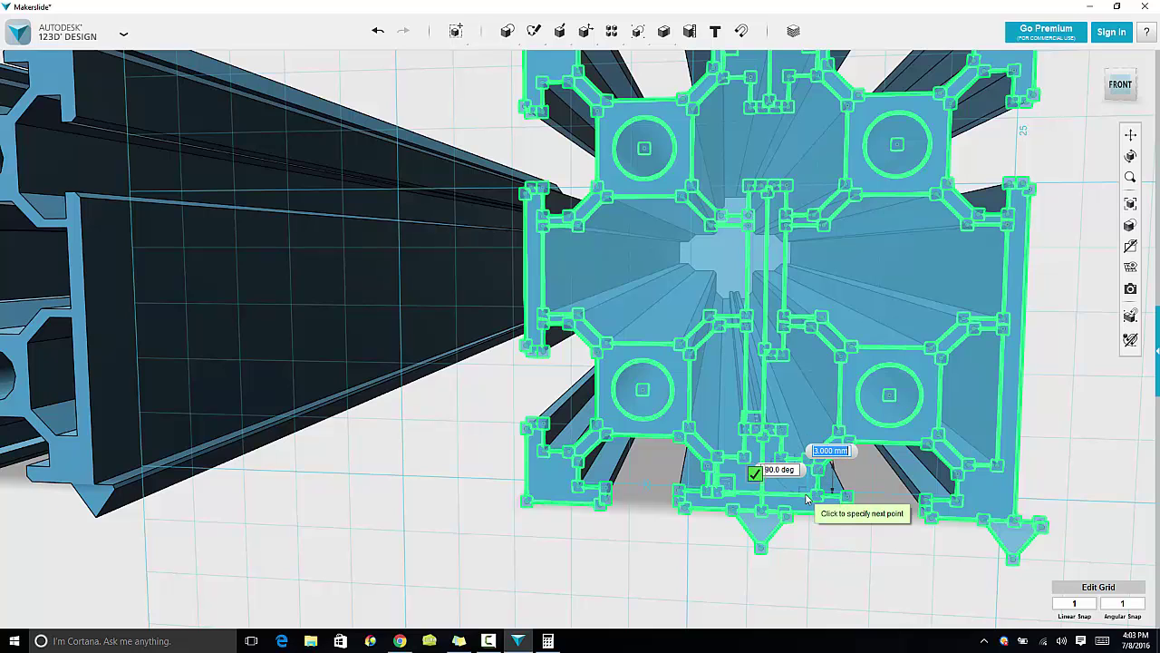
{"action": "left_click", "coordinate": [758, 476]}
{"action": "left_click", "coordinate": [754, 475]}
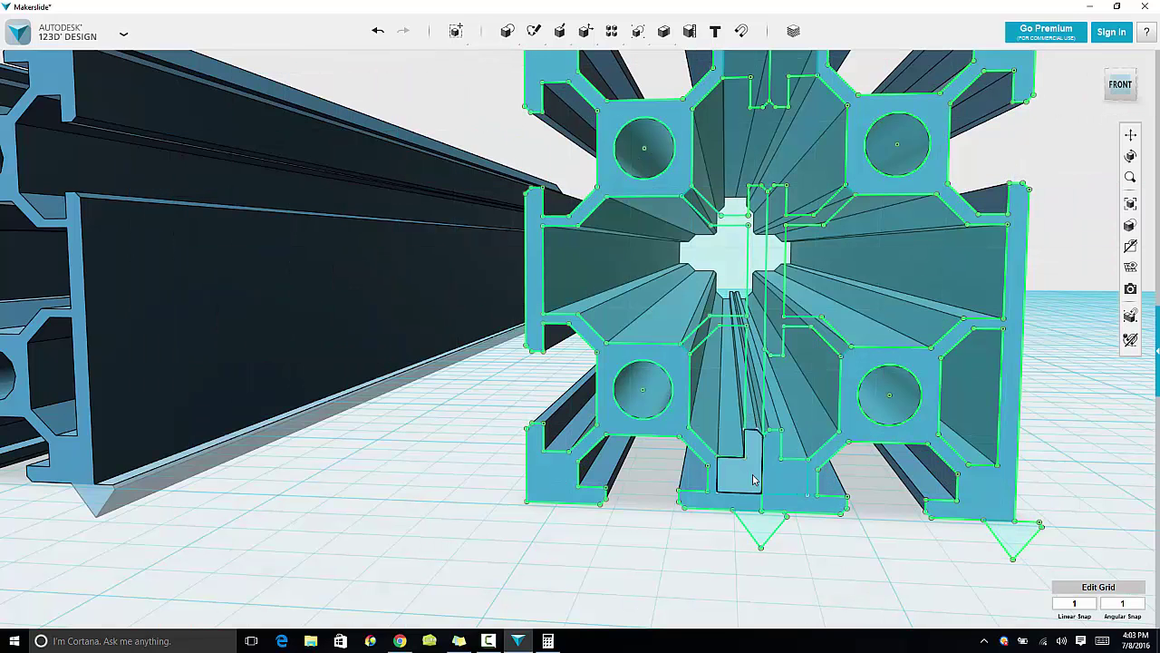
Extrude the two L-shaped profiles above the lower middle flange by -1000 mm to cut them away on both sides of the joint
{"action": "left_click", "coordinate": [775, 528]}
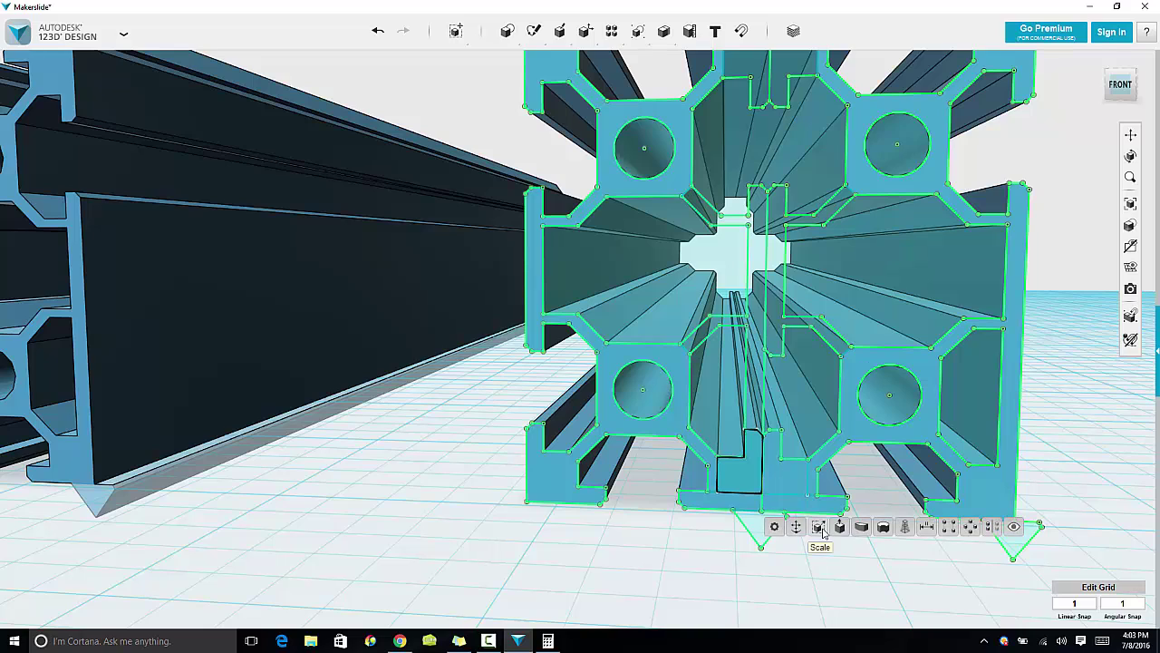
{"action": "left_click", "coordinate": [836, 534]}
{"action": "type", "text": "-1000"}
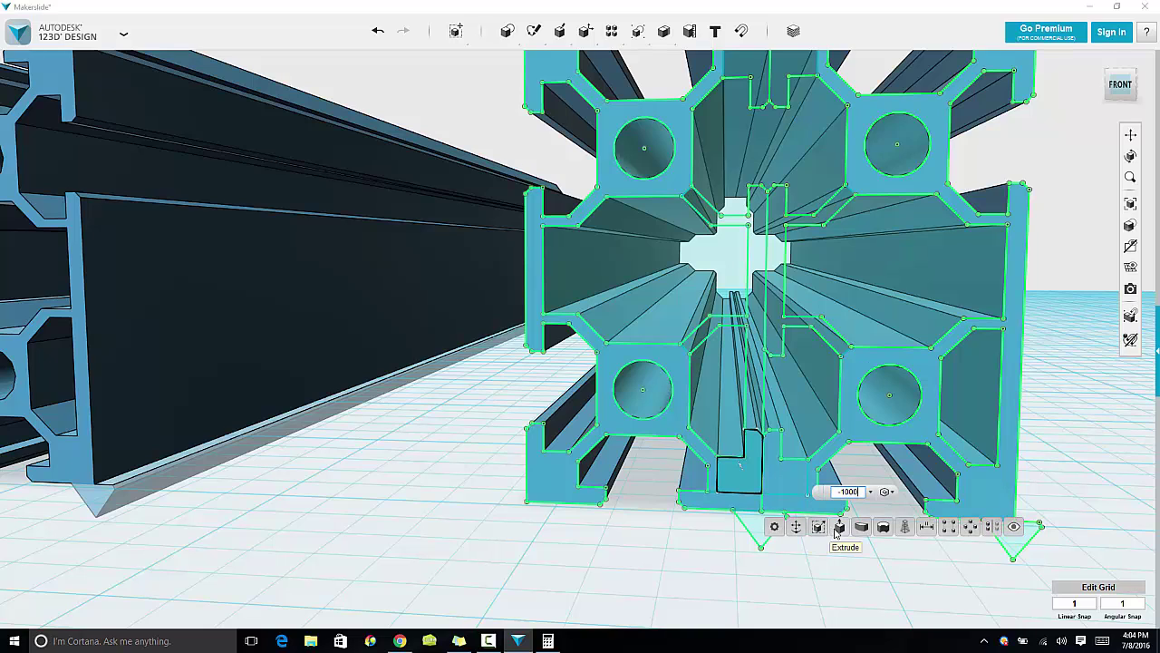
{"action": "key", "text": "Return"}
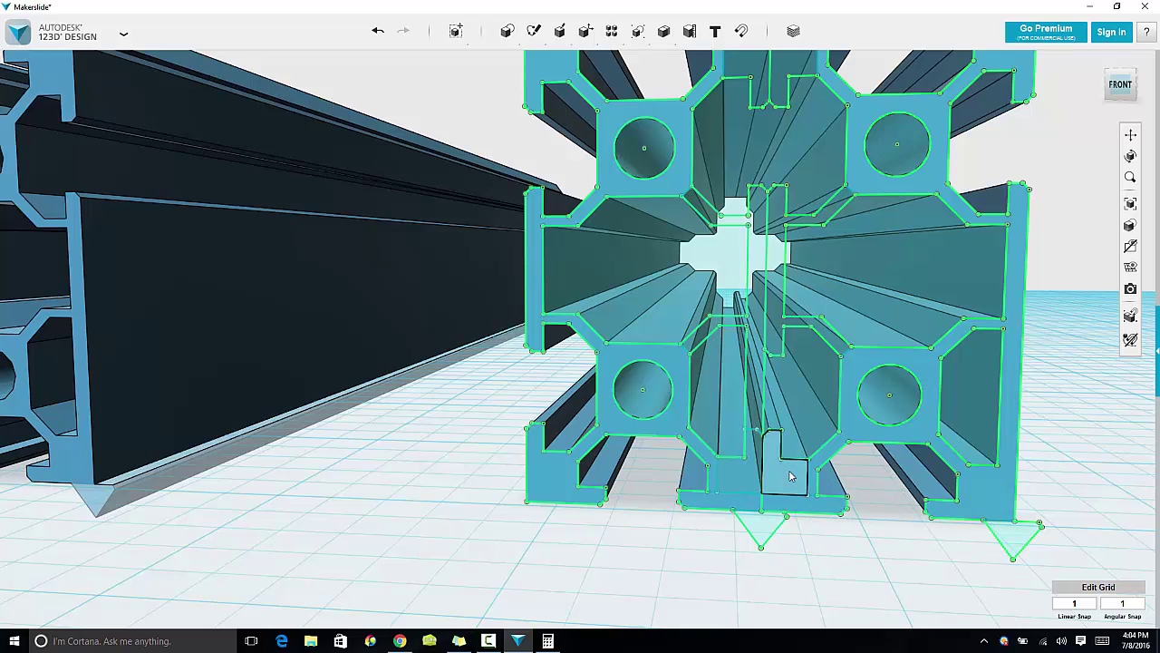
{"action": "left_click", "coordinate": [811, 524]}
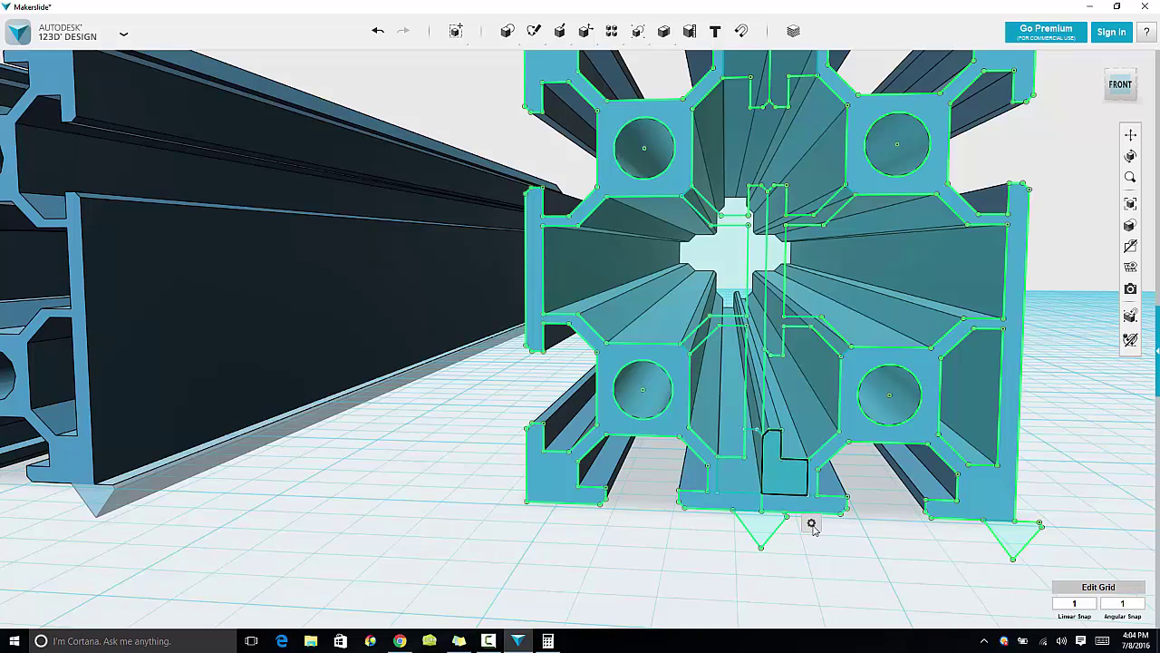
{"action": "left_click", "coordinate": [876, 523]}
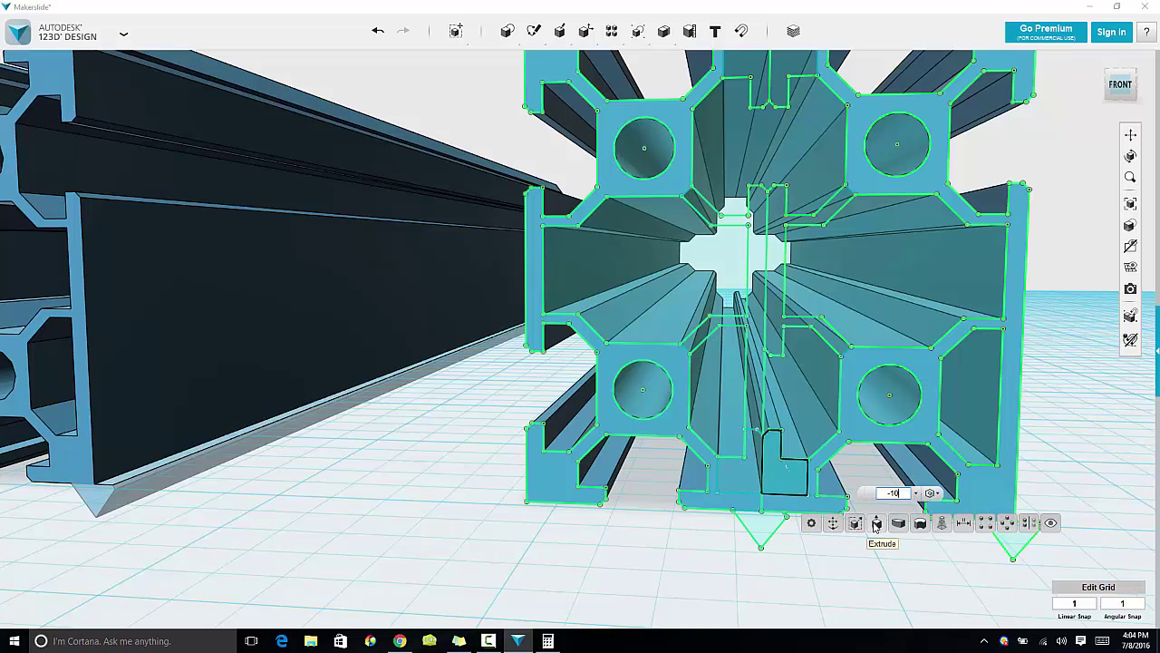
{"action": "key", "text": "Return"}
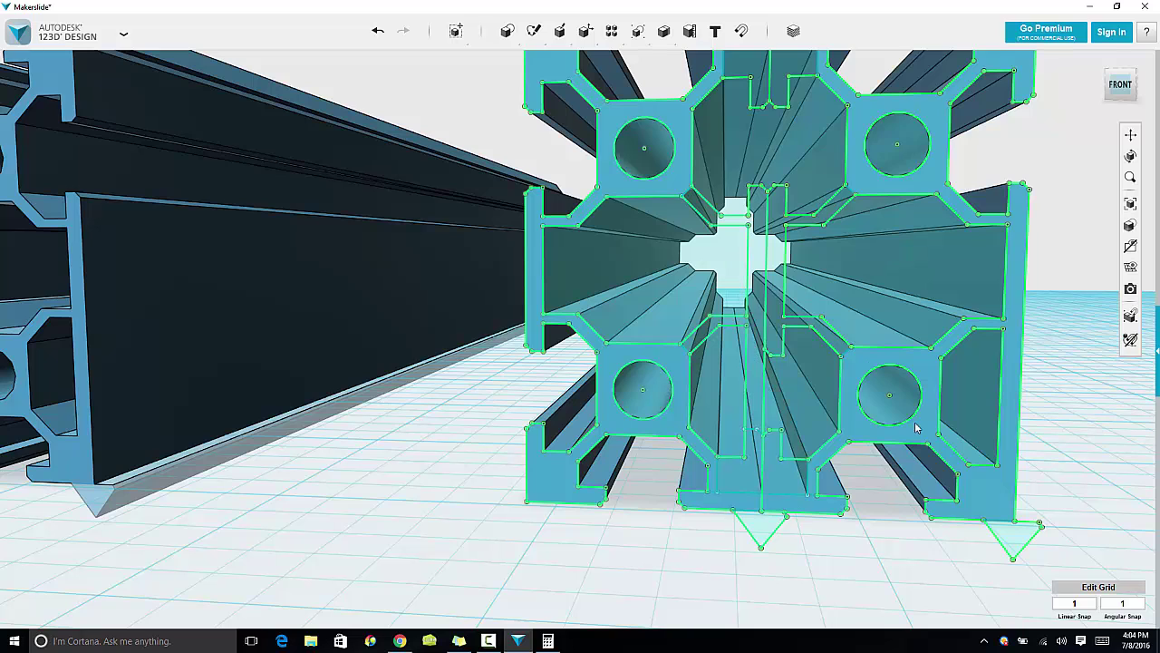
Hide all sketches and inspect the hollowed channel's end profile
{"action": "mouse_move", "coordinate": [1131, 268]}
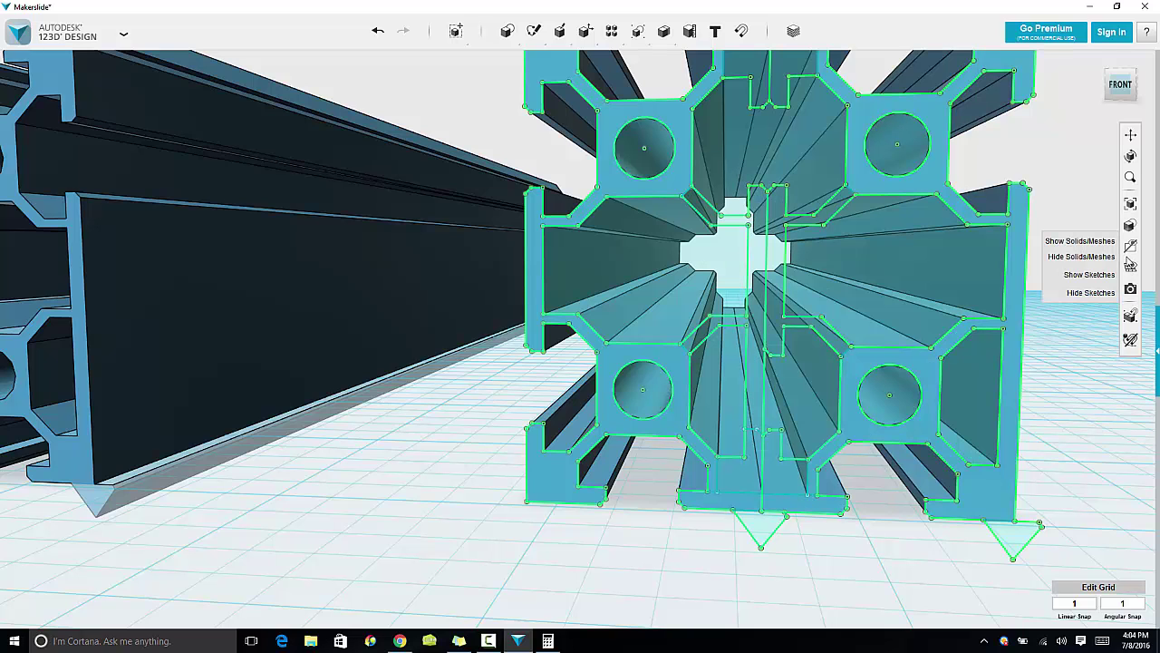
{"action": "left_click", "coordinate": [1091, 292]}
{"action": "mouse_move", "coordinate": [1057, 407]}
{"action": "right_mouse_down"}
{"action": "mouse_move", "coordinate": [1049, 396]}
{"action": "mouse_move", "coordinate": [1055, 406]}
{"action": "right_mouse_up"}
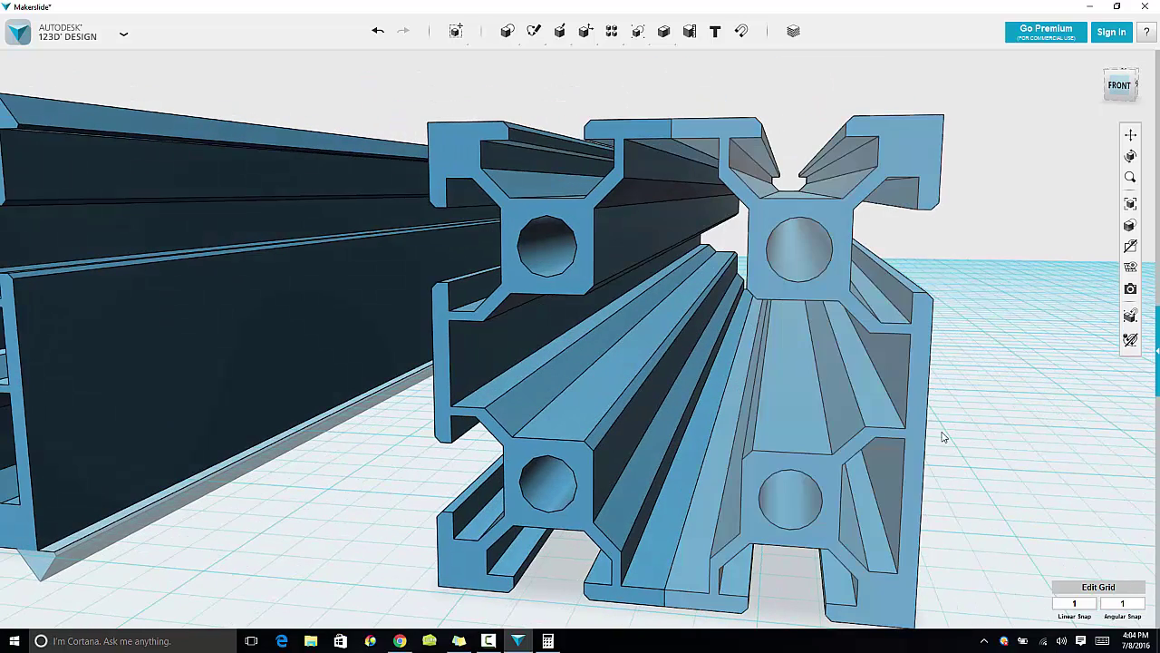
{"action": "right_click_drag", "start_coordinate": [943, 503], "coordinate": [941, 502]}
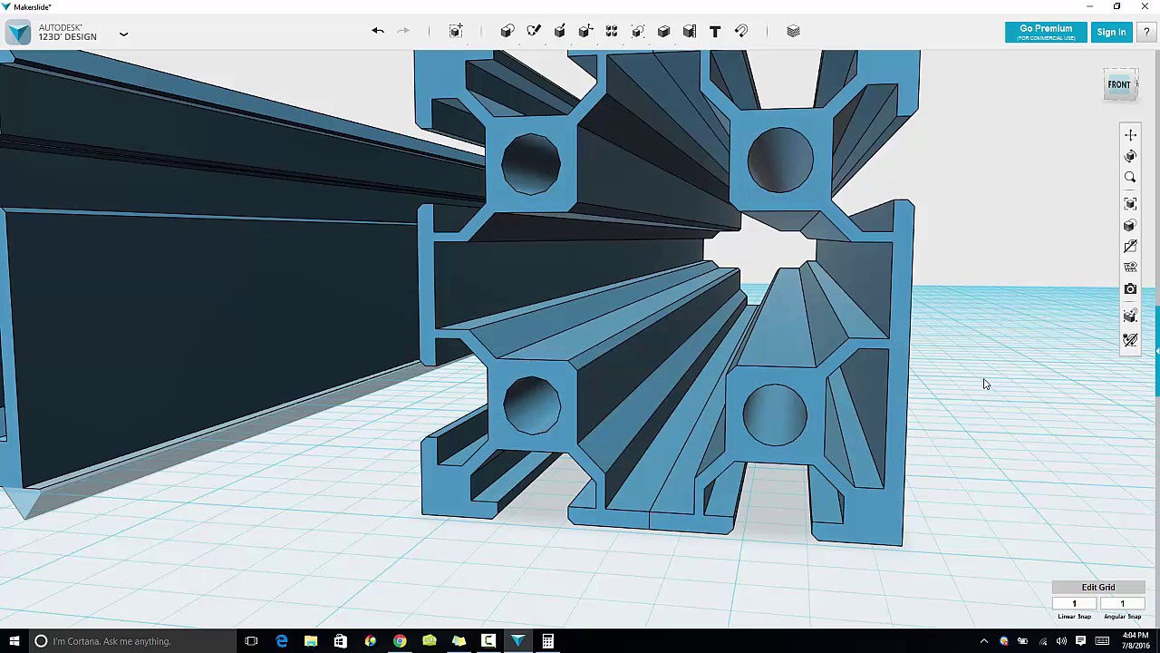
{"action": "right_click_drag", "start_coordinate": [965, 346], "coordinate": [966, 348]}
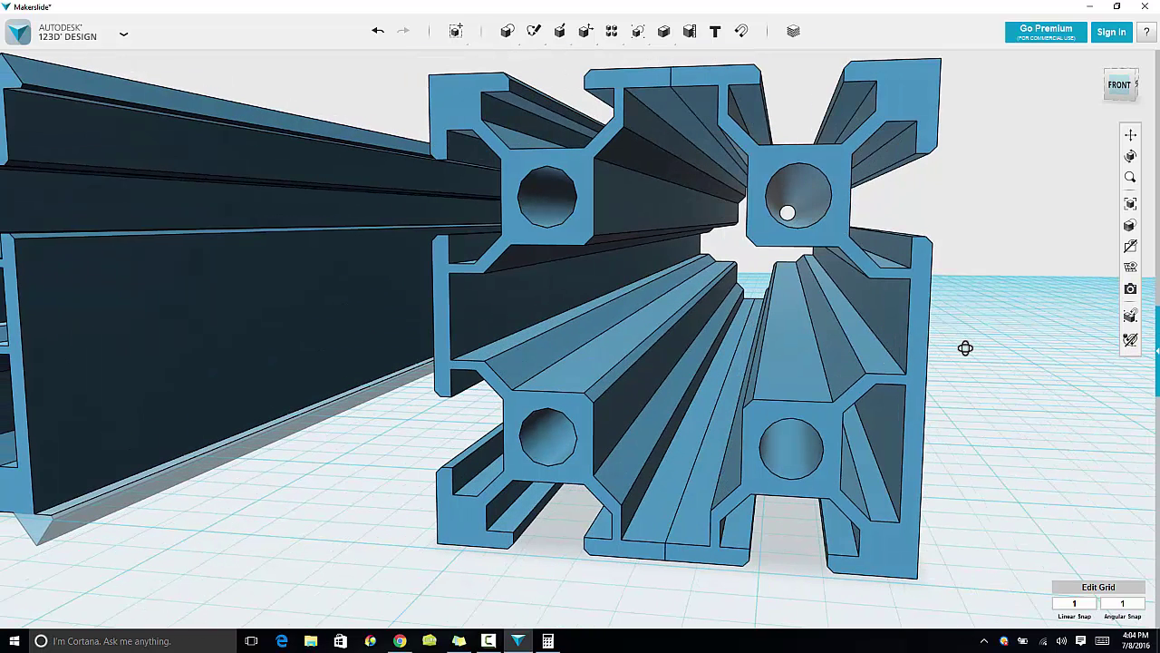
Delete the right-hand half of the quad channel, keeping only the left-hand half
{"action": "left_click", "coordinate": [811, 233]}
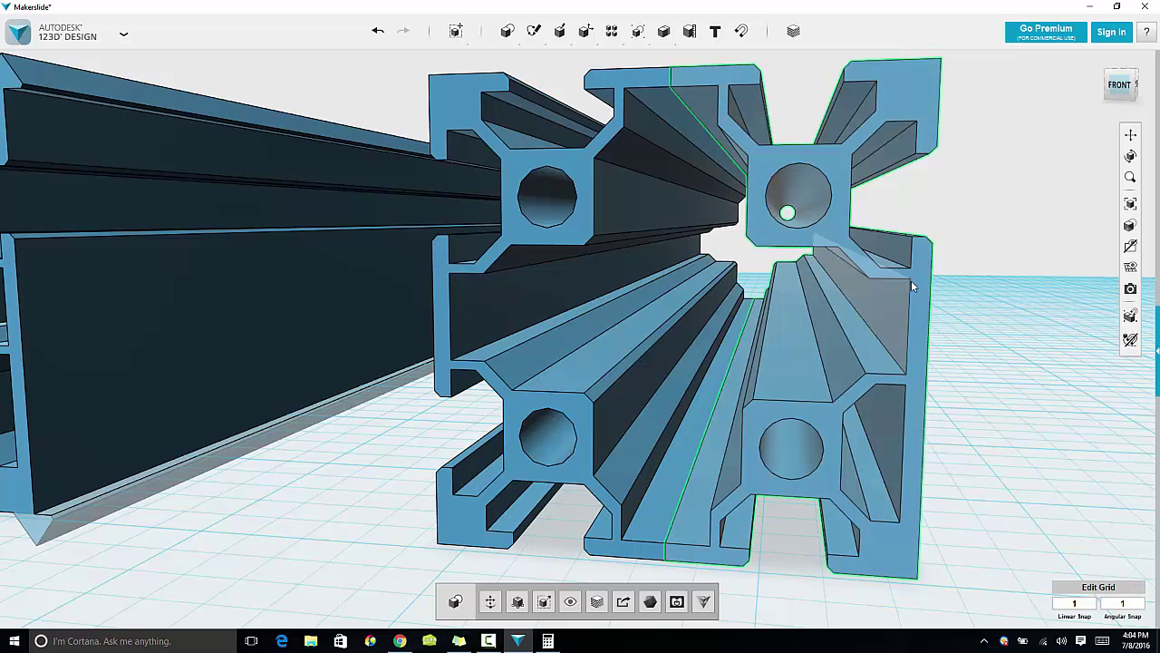
{"action": "left_click", "coordinate": [833, 242]}
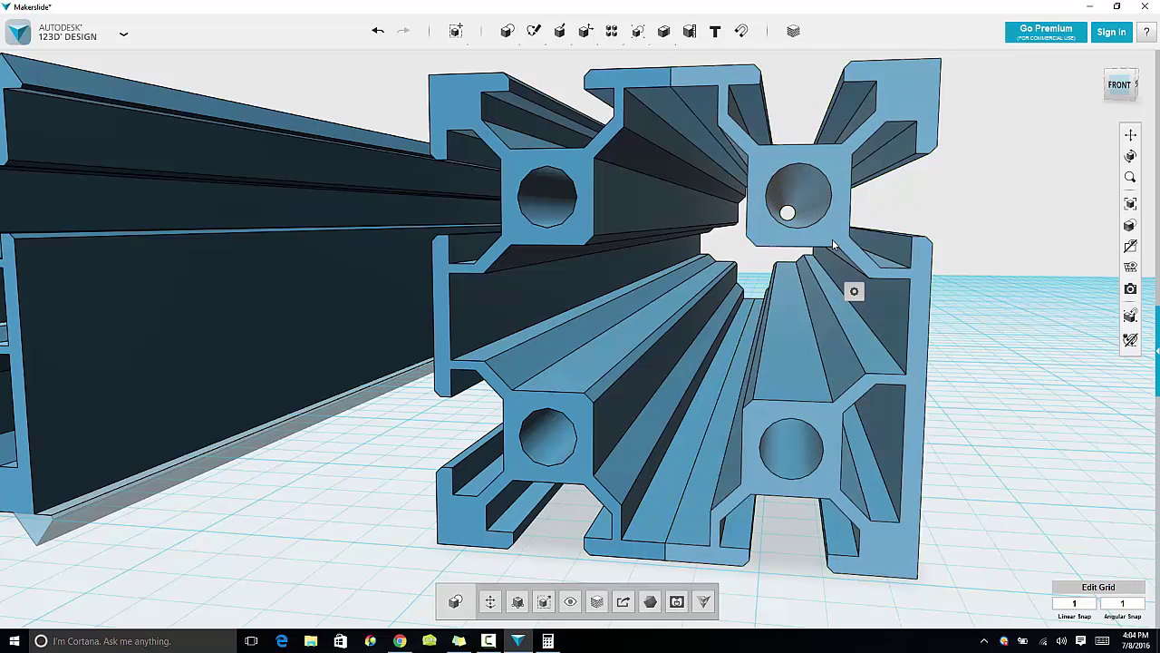
{"action": "key", "text": "Delete"}
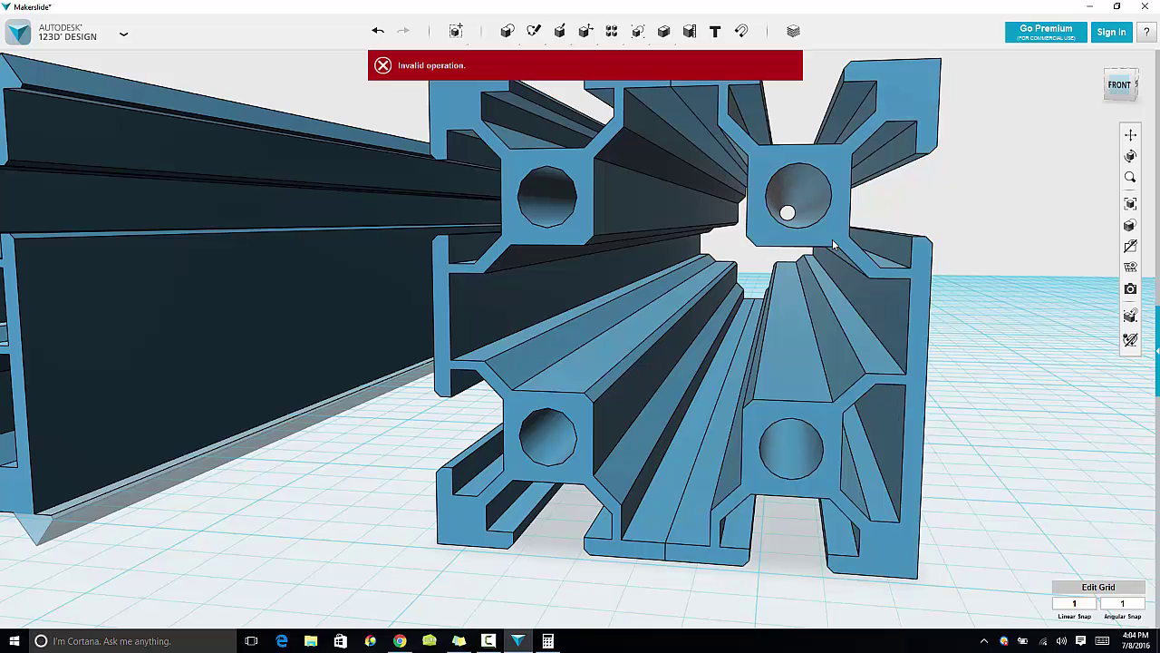
{"action": "left_click", "coordinate": [811, 313]}
{"action": "key", "text": "Delete"}
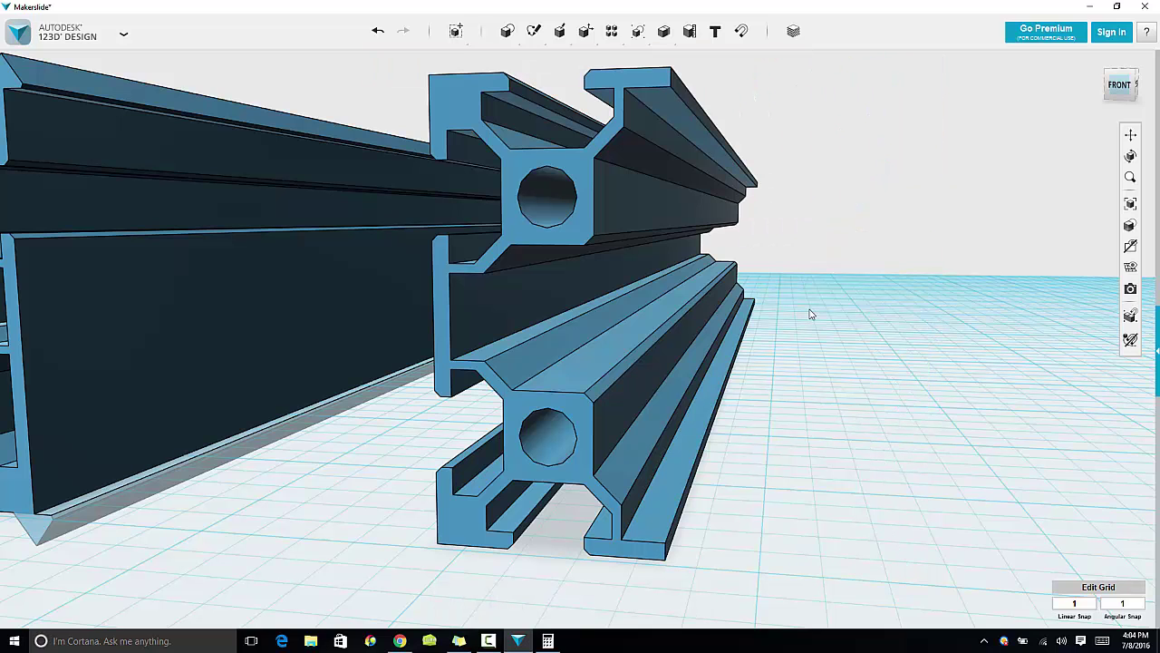
Draw a single straight polyline on the grid beside the remaining half channel, running roughly along the channel's length
{"action": "scroll", "coordinate": [778, 391], "scroll_direction": "down", "scroll_amount": 2}
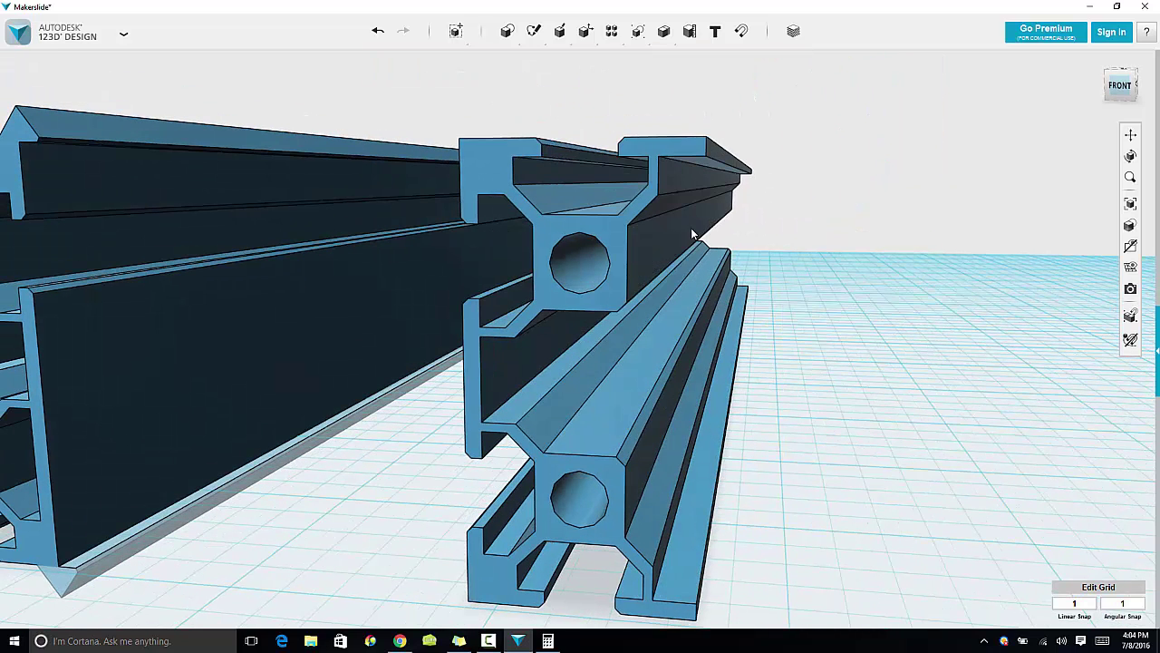
{"action": "mouse_move", "coordinate": [533, 33]}
{"action": "mouse_move", "coordinate": [569, 37]}
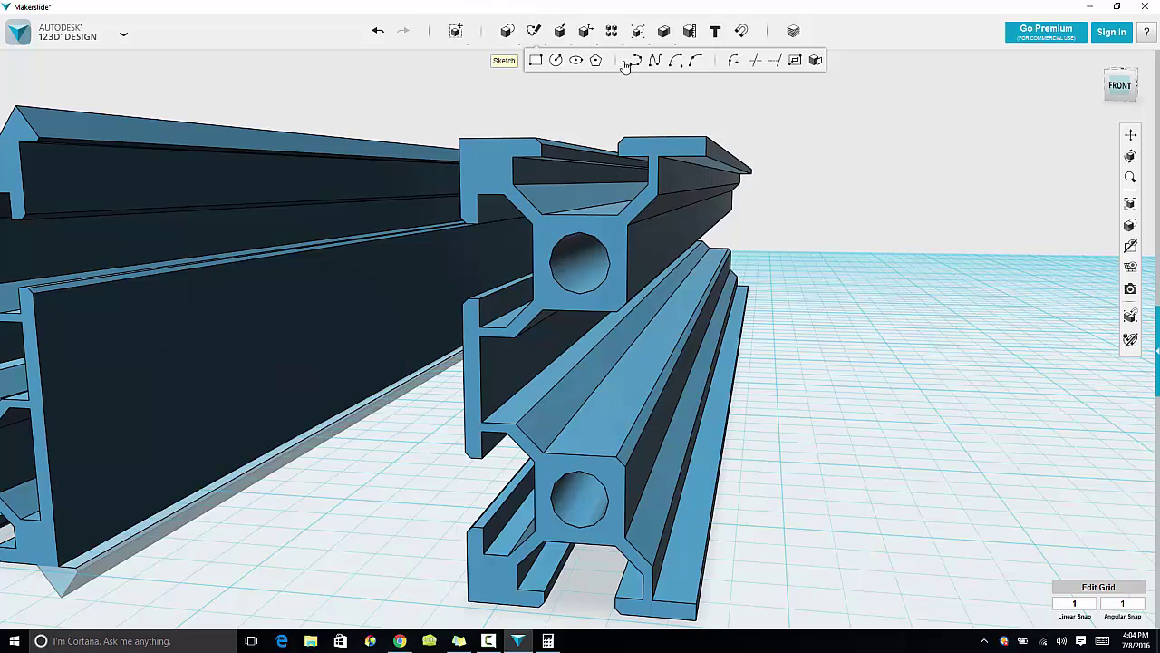
{"action": "left_click", "coordinate": [632, 61]}
{"action": "left_click", "coordinate": [782, 299]}
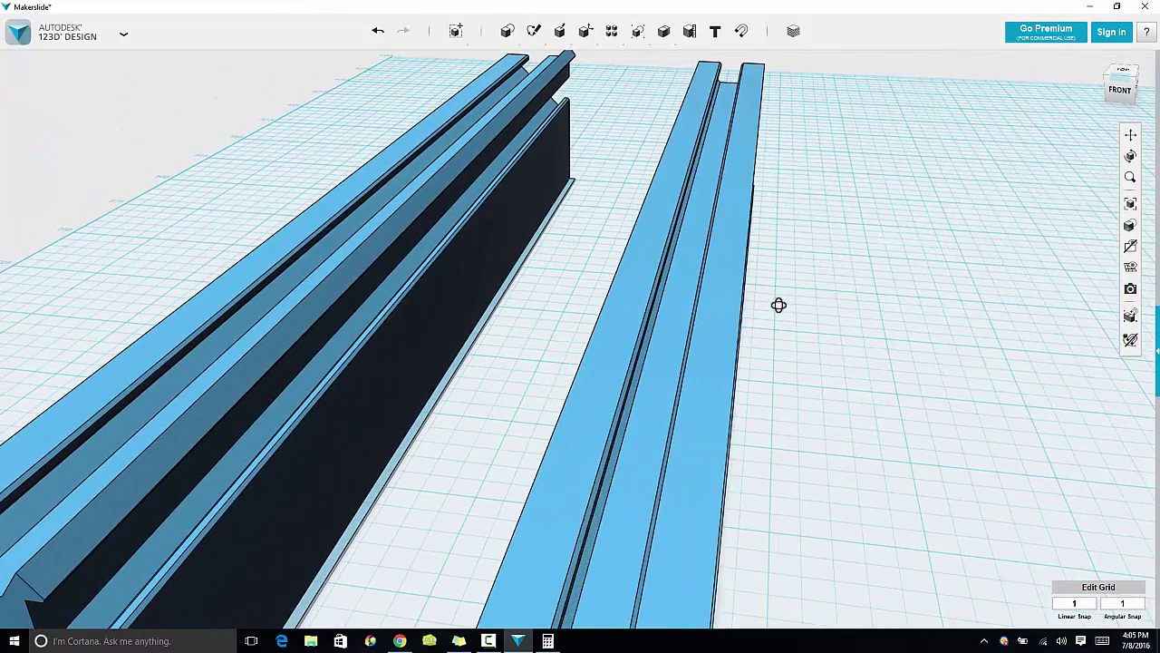
{"action": "left_click", "coordinate": [850, 178]}
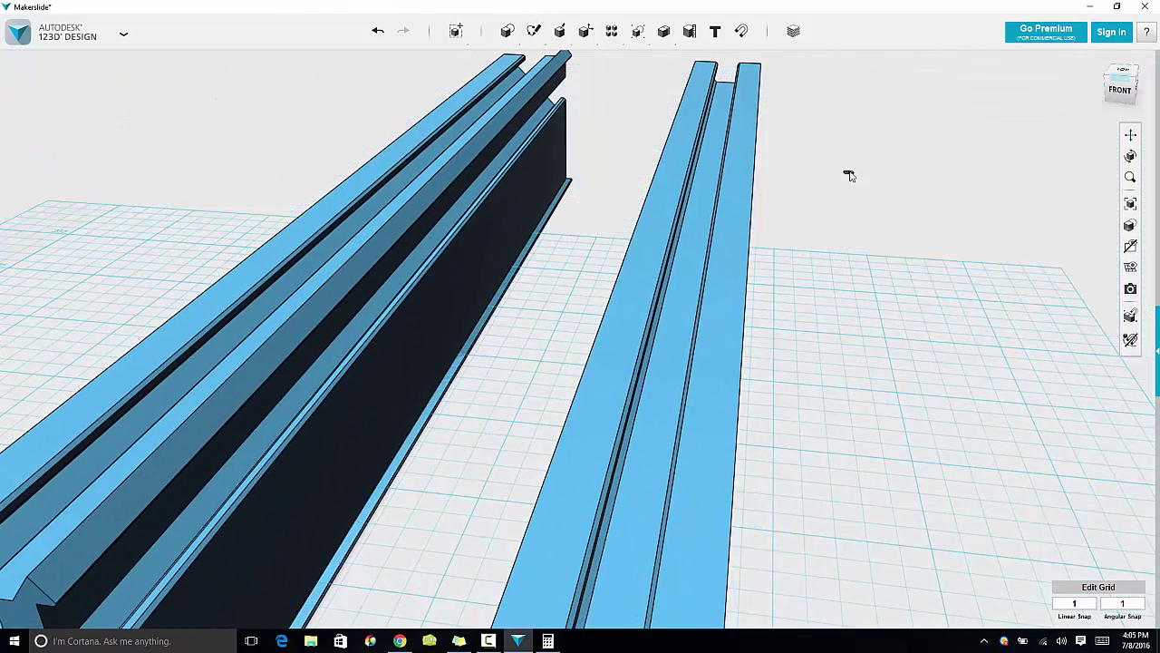
{"action": "left_click", "coordinate": [867, 259]}
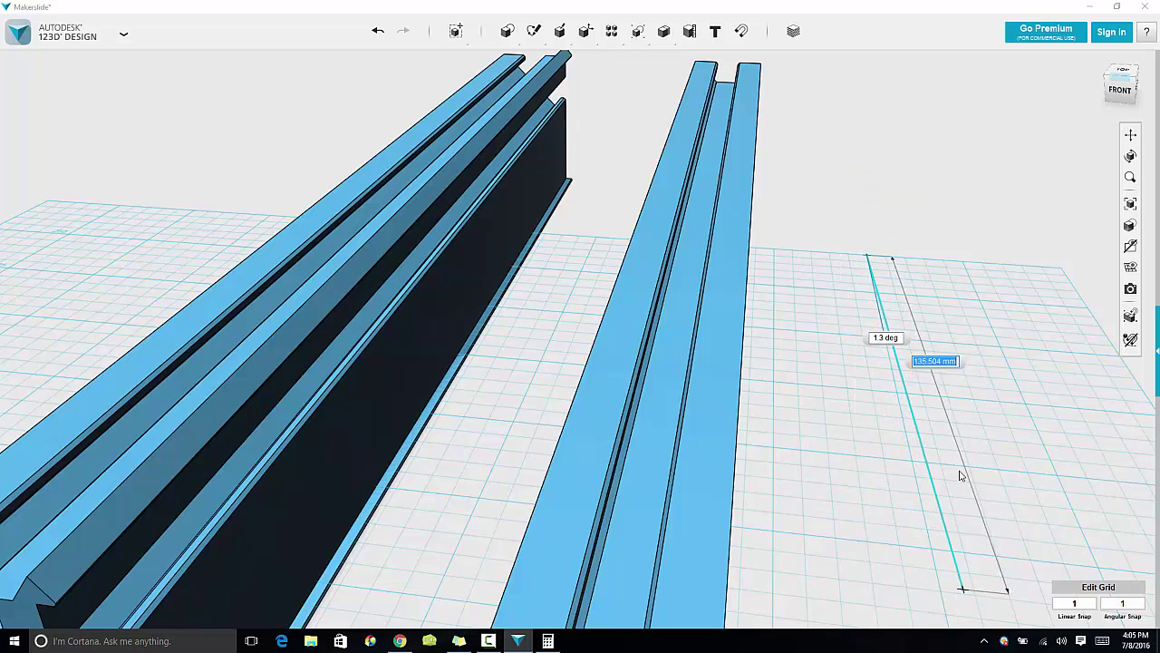
{"action": "key", "text": "Escape"}
{"action": "scroll", "coordinate": [961, 390], "scroll_direction": "down", "scroll_amount": 5}
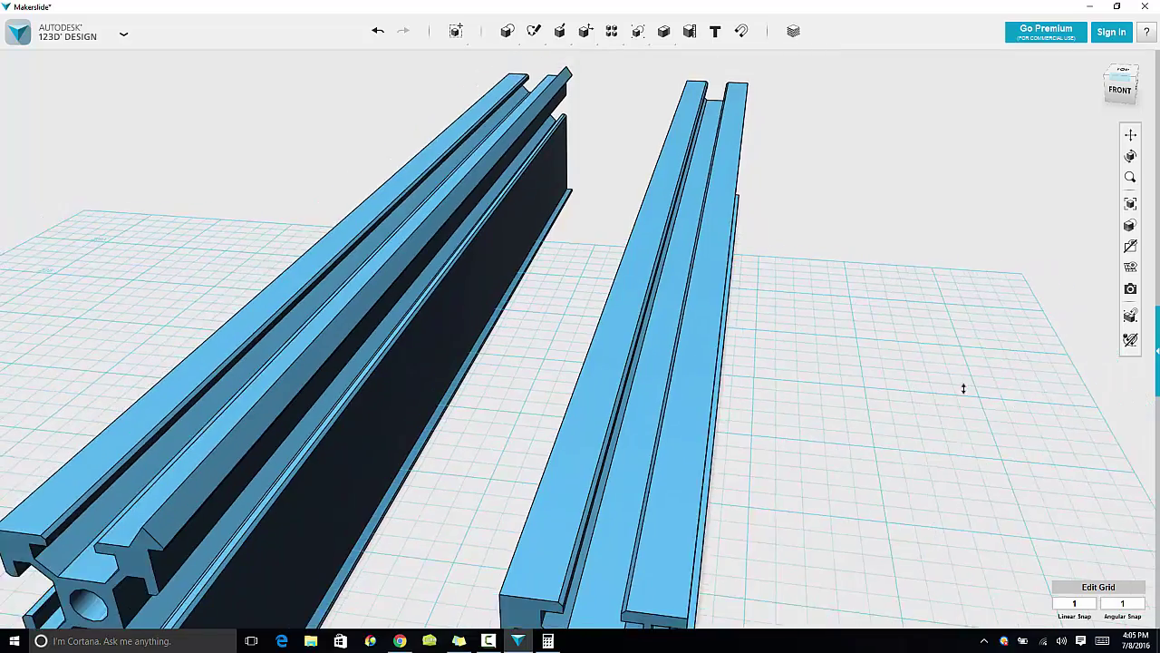
{"action": "scroll", "coordinate": [924, 419], "scroll_direction": "up", "scroll_amount": 2}
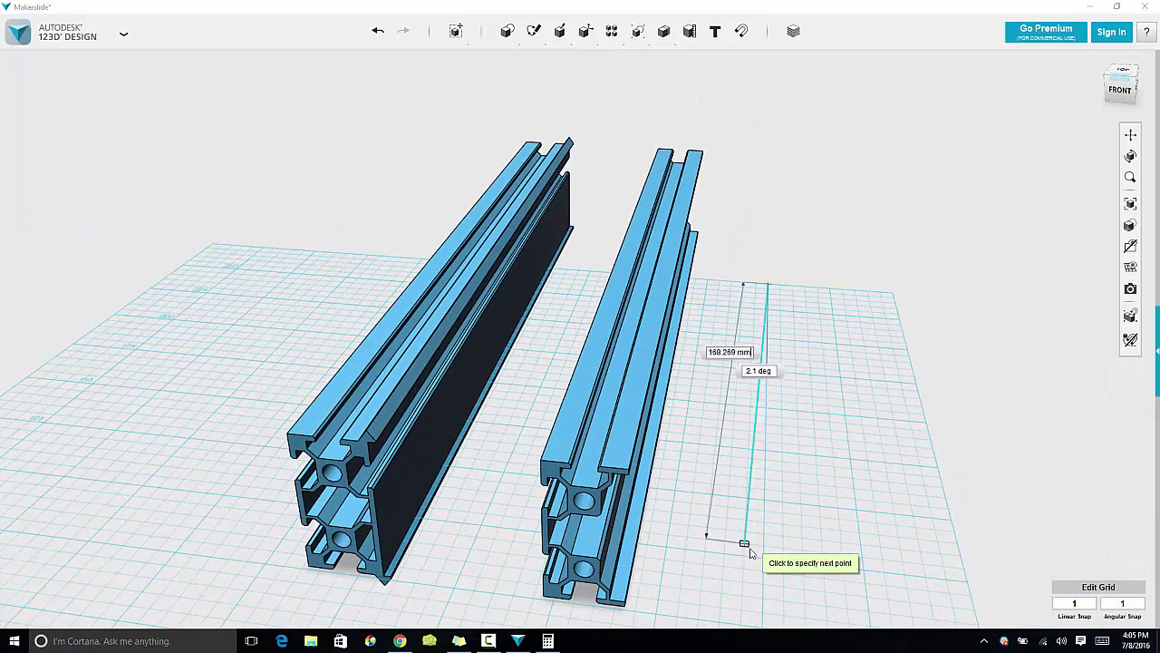
{"action": "left_click", "coordinate": [762, 622]}
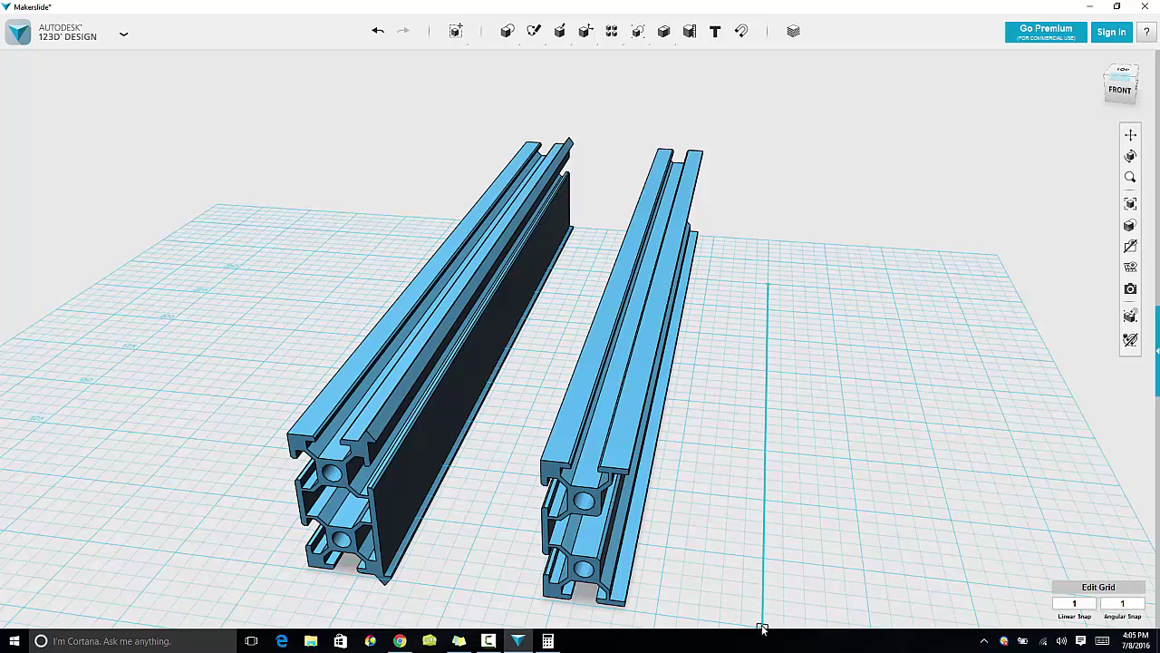
{"action": "key", "text": "Escape"}
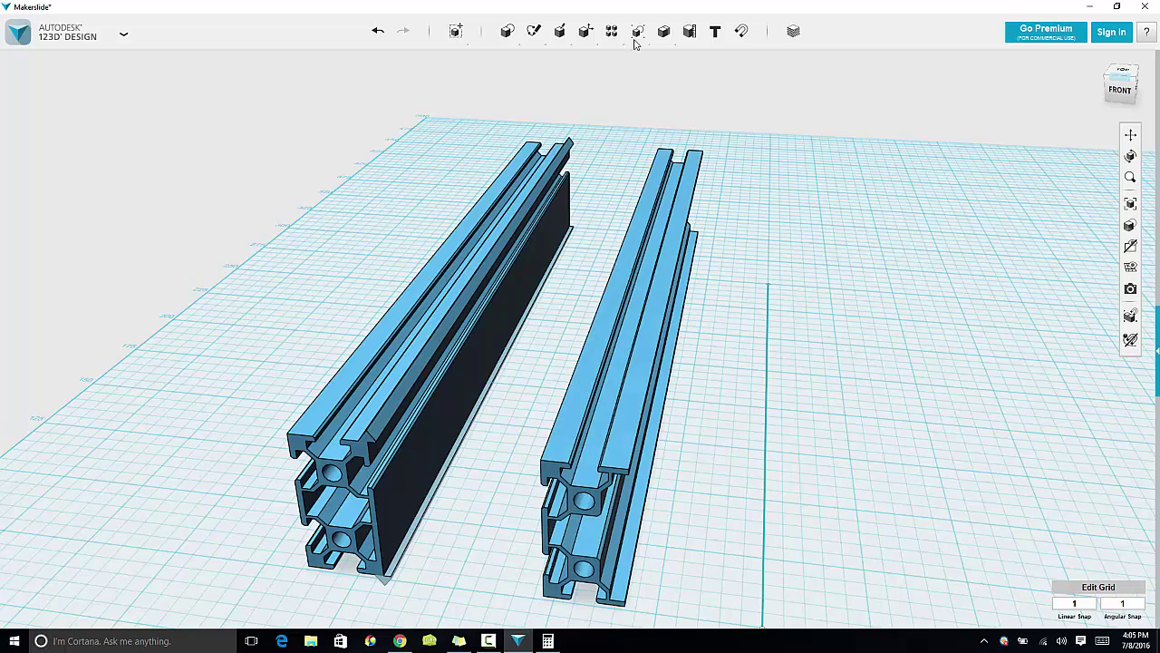
Mirror the left-hand half channel about the straight sketch line on the grid
{"action": "mouse_move", "coordinate": [613, 37]}
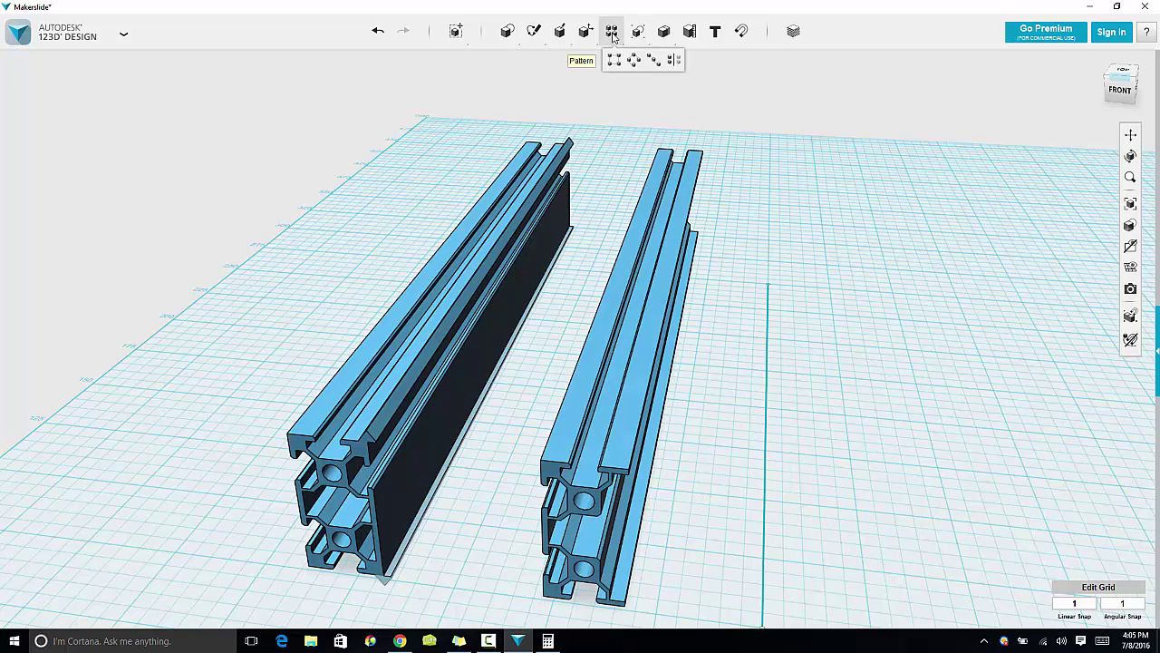
{"action": "left_click", "coordinate": [673, 61]}
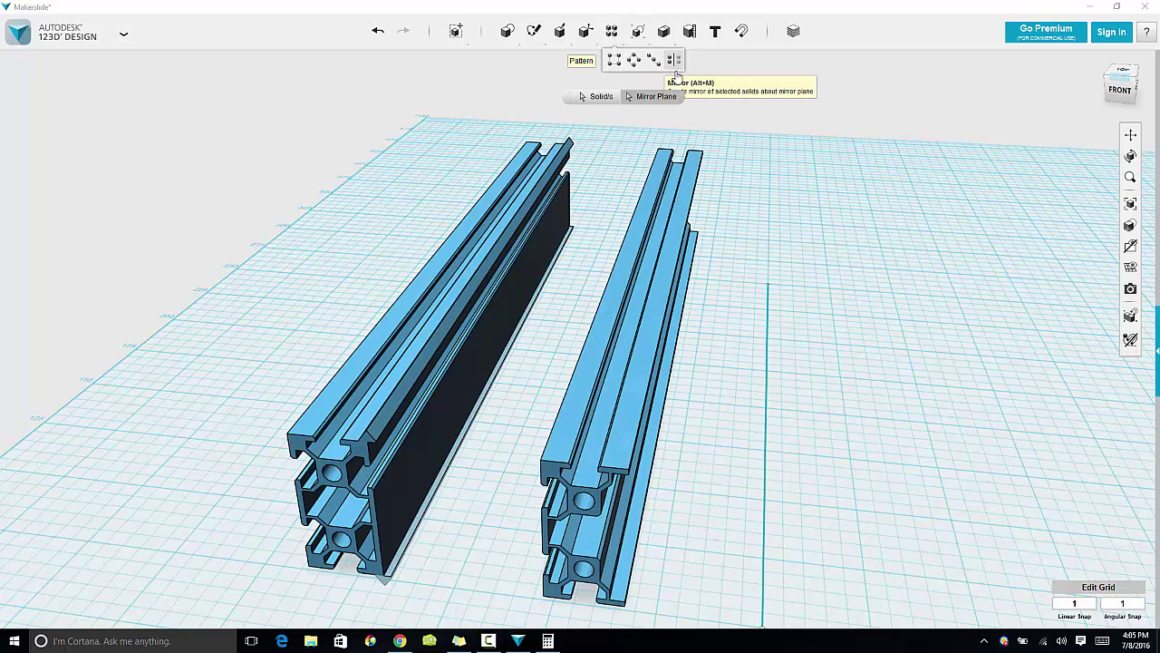
{"action": "left_click", "coordinate": [662, 332]}
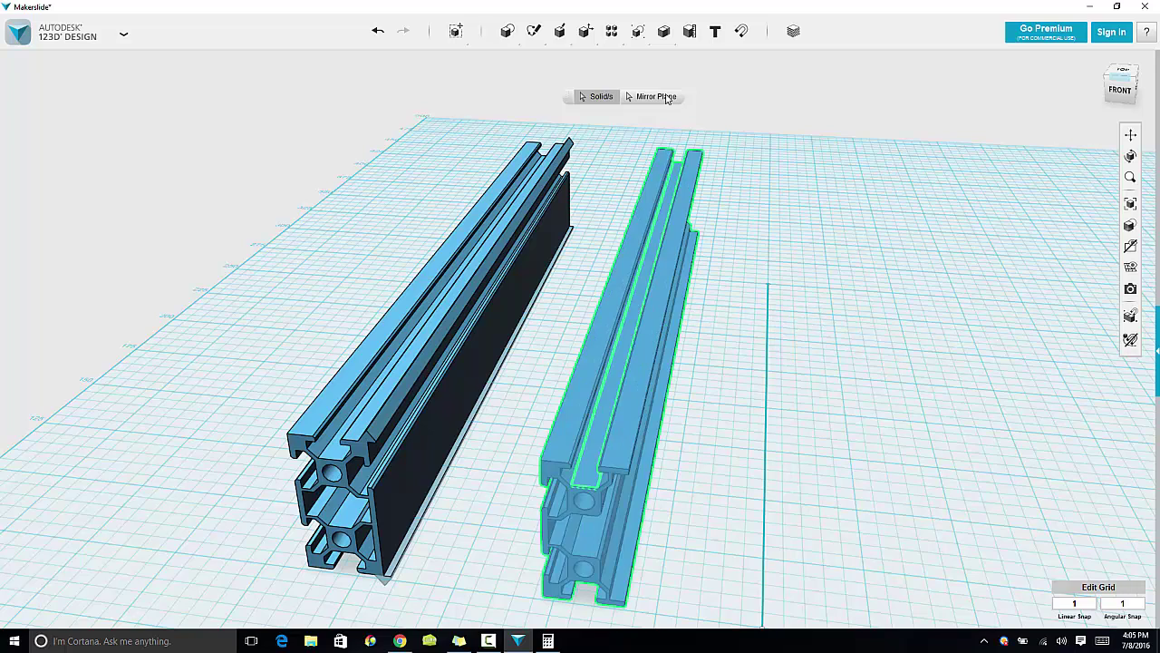
{"action": "left_click", "coordinate": [767, 401]}
{"action": "left_click", "coordinate": [787, 447]}
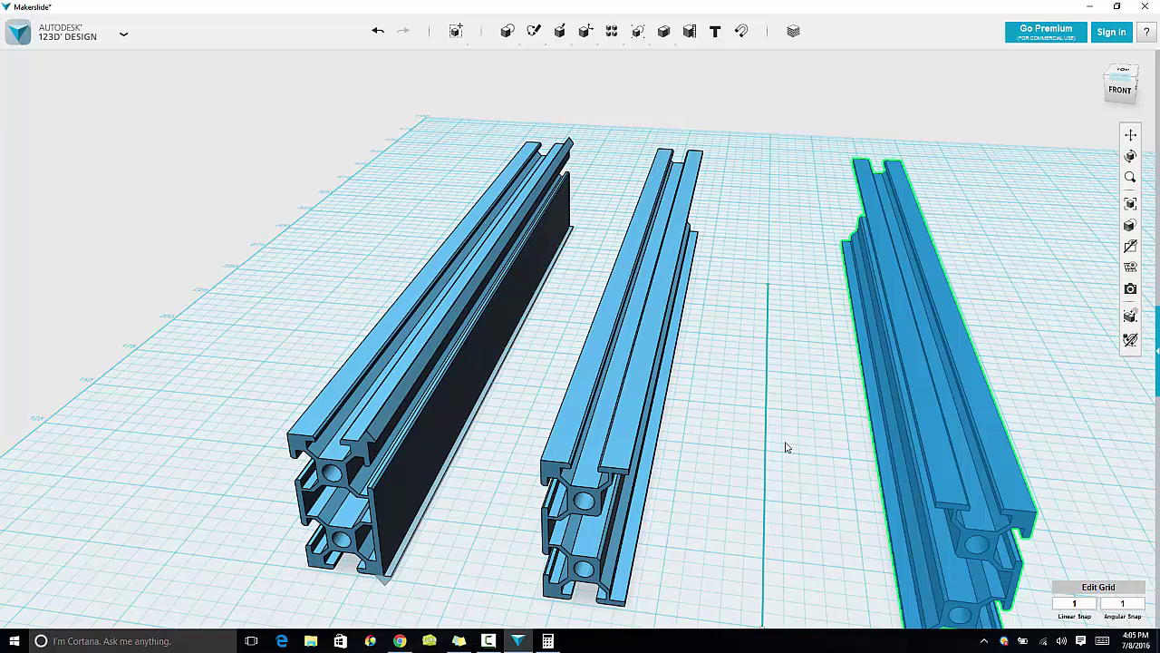
{"action": "right_click_drag", "start_coordinate": [819, 508], "coordinate": [819, 505]}
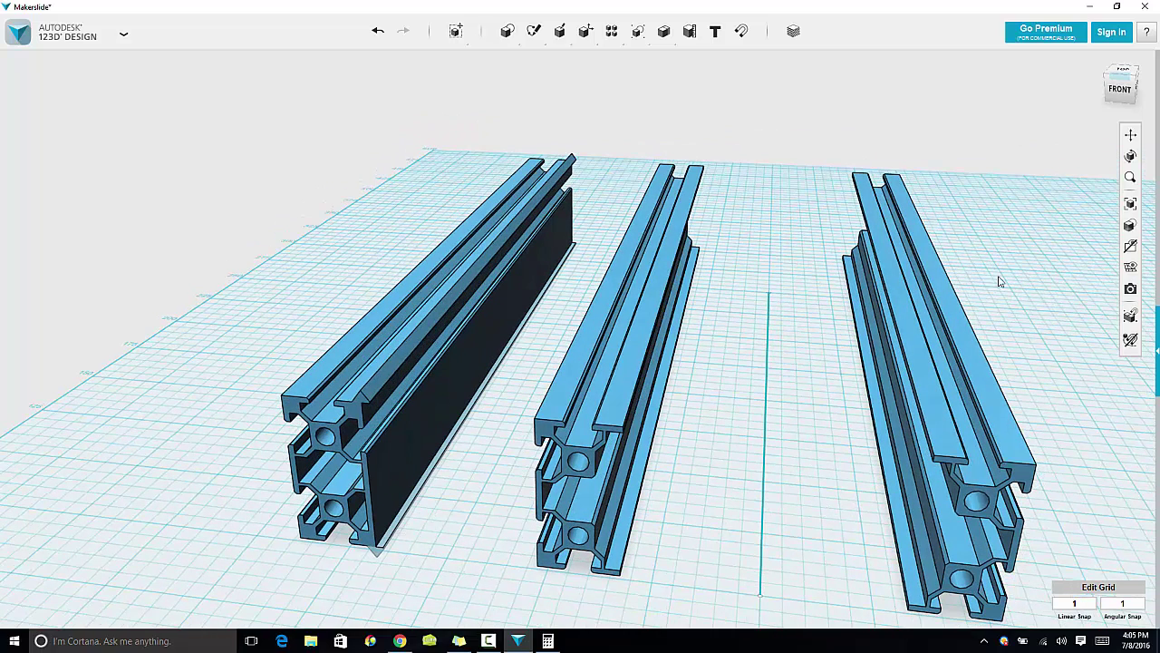
Snap the mirrored half's inner joint face onto the matching joint face of the original half channel
{"action": "left_click", "coordinate": [738, 43]}
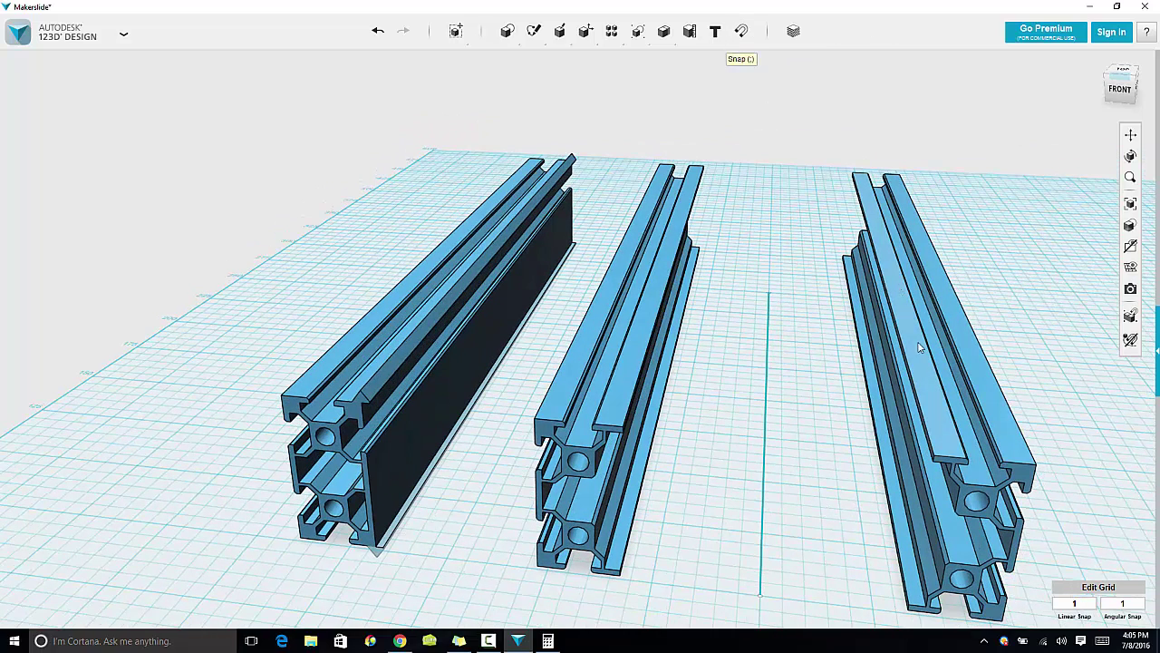
{"action": "right_click_drag", "start_coordinate": [917, 423], "coordinate": [1002, 404]}
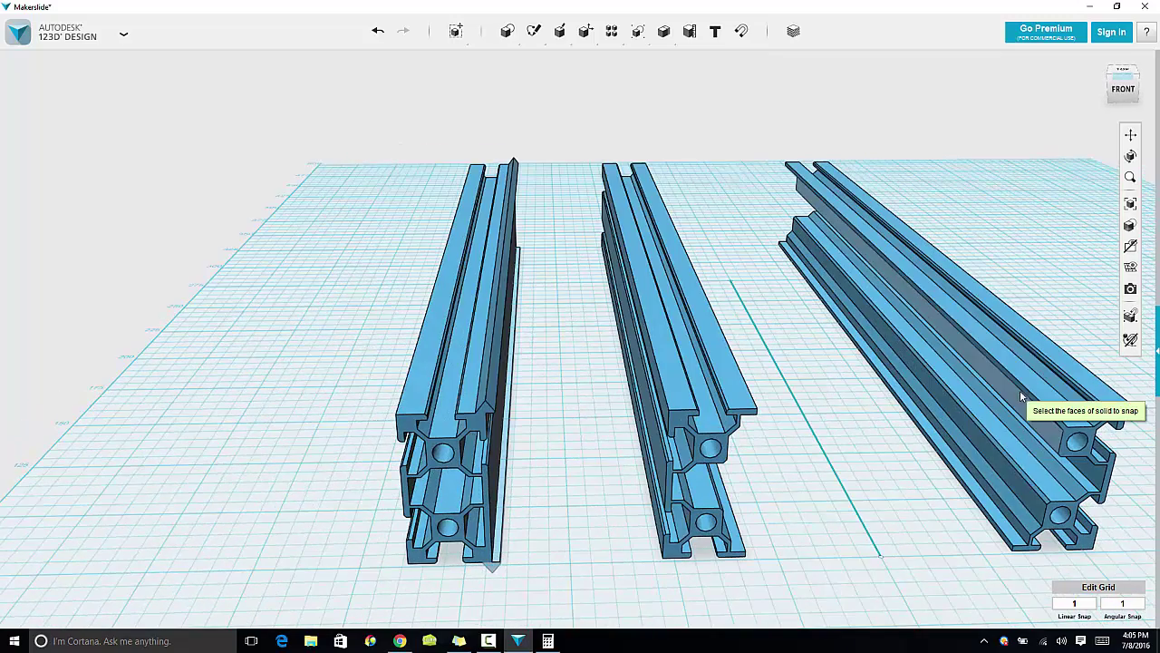
{"action": "left_click", "coordinate": [1024, 391]}
{"action": "right_click_drag", "start_coordinate": [854, 417], "coordinate": [821, 406]}
{"action": "left_click", "coordinate": [300, 396]}
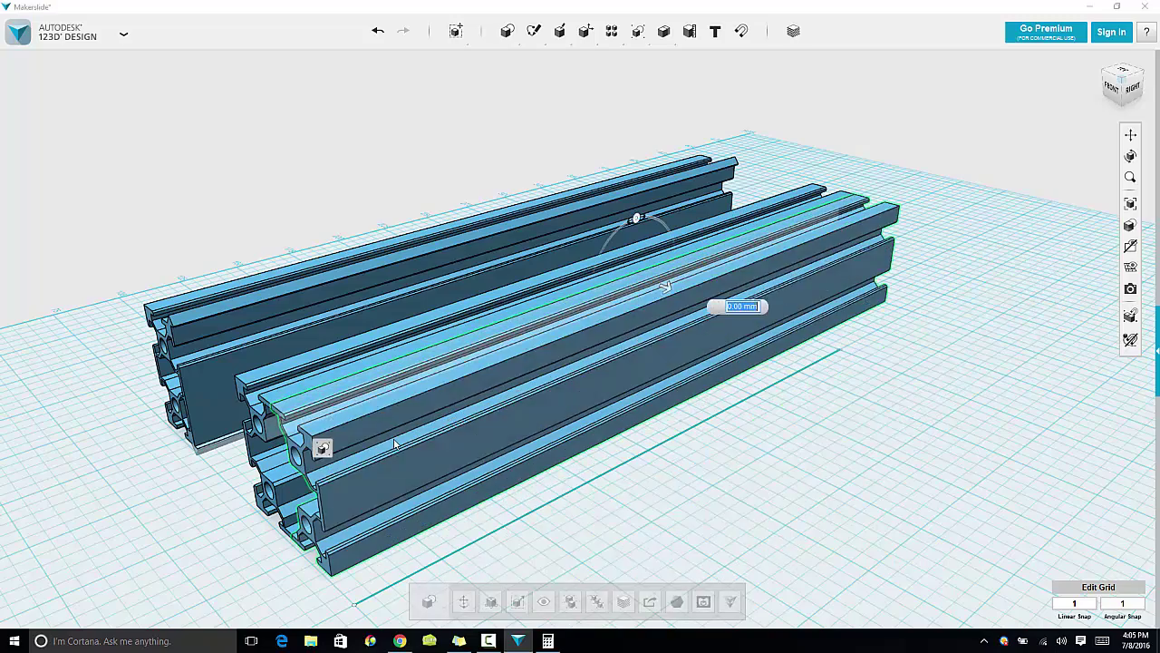
{"action": "left_click", "coordinate": [572, 513]}
{"action": "right_click_drag", "start_coordinate": [663, 502], "coordinate": [692, 489]}
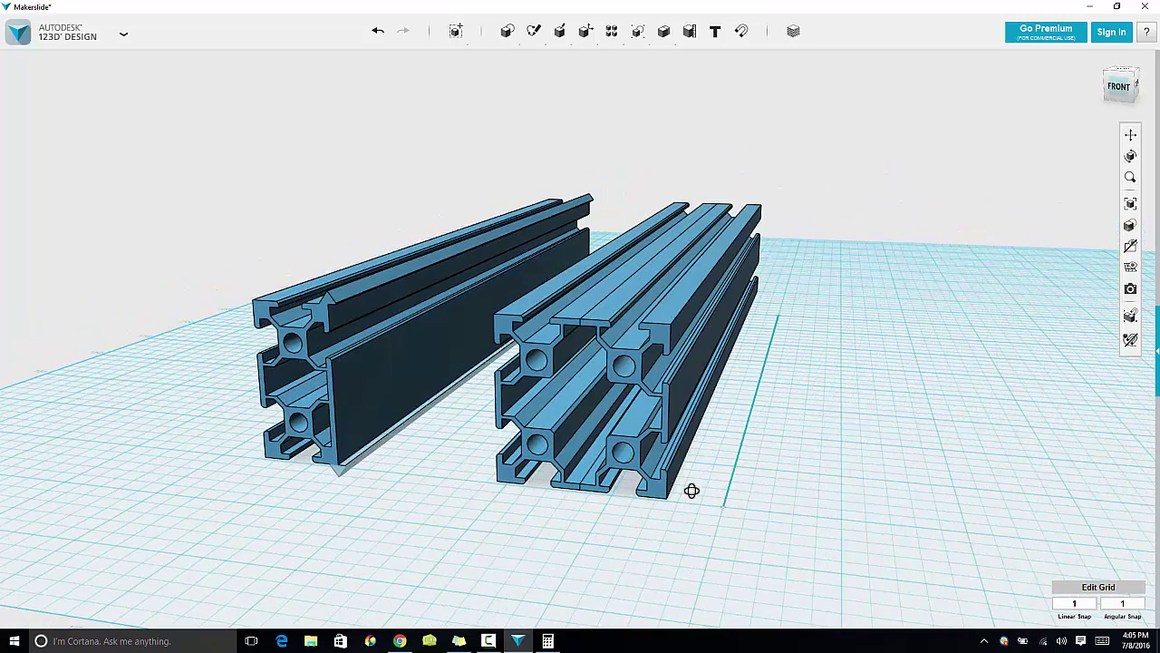
Merge the two snapped channel halves into a single solid
{"action": "left_click", "coordinate": [601, 328]}
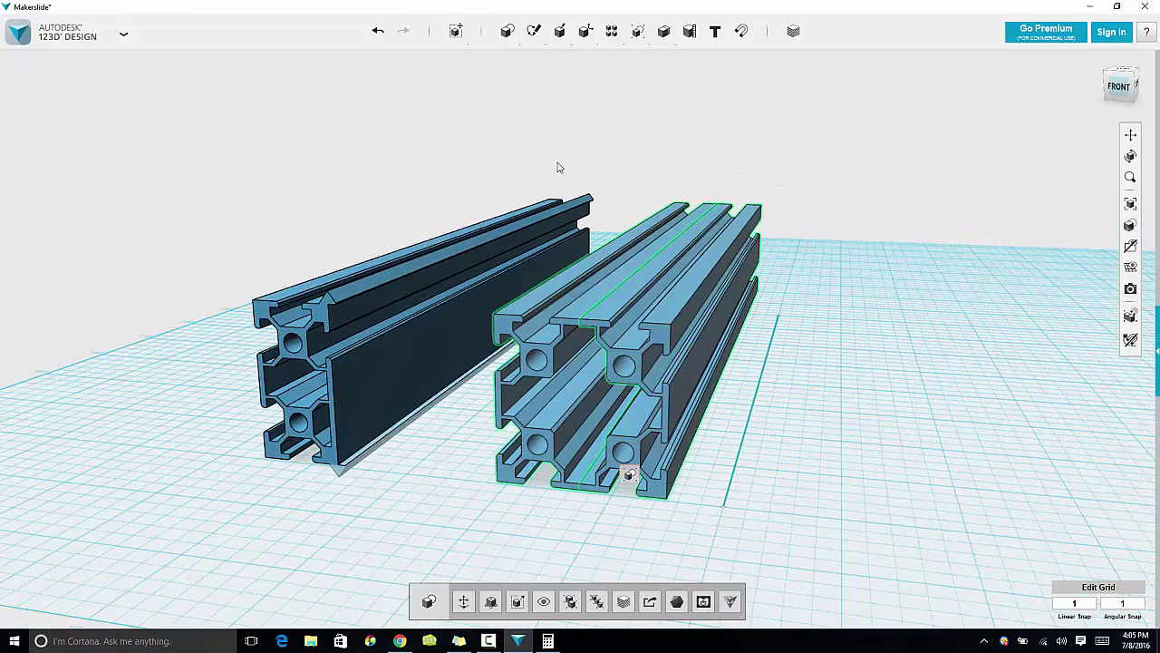
{"action": "mouse_move", "coordinate": [638, 32]}
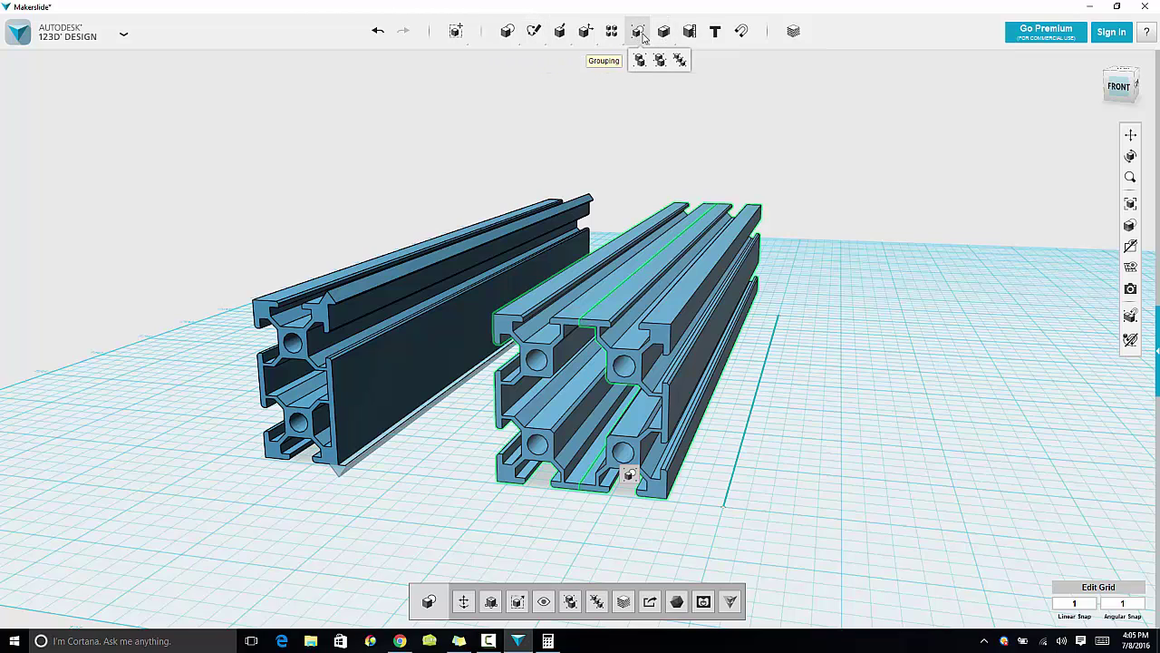
{"action": "left_click", "coordinate": [666, 59]}
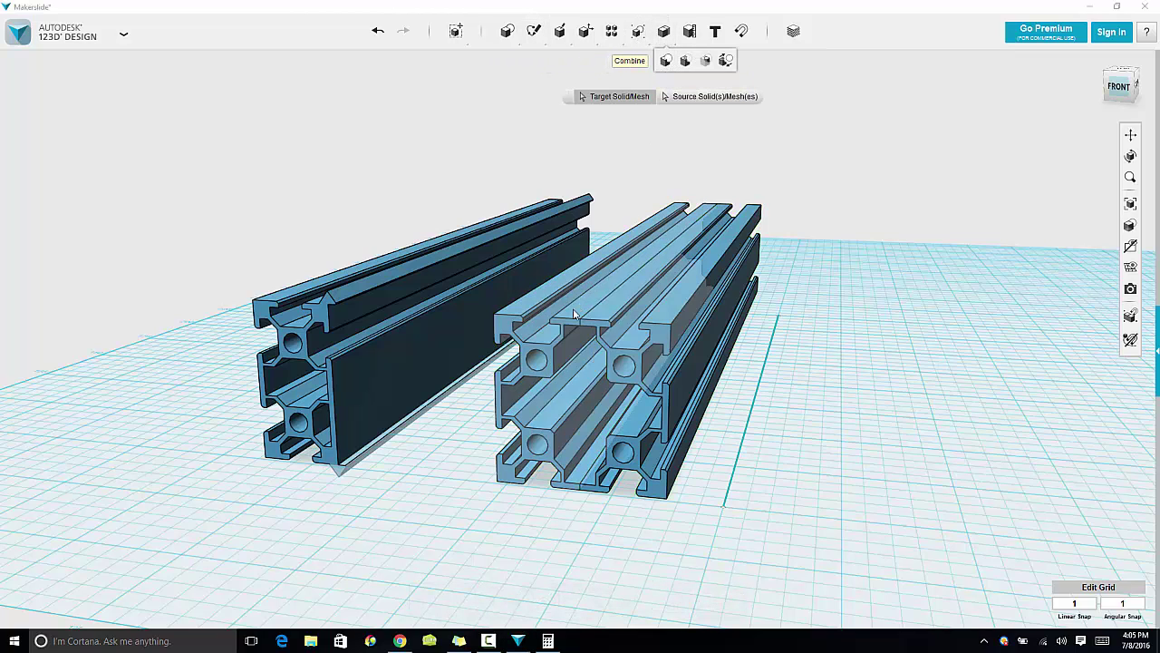
{"action": "left_click", "coordinate": [634, 340]}
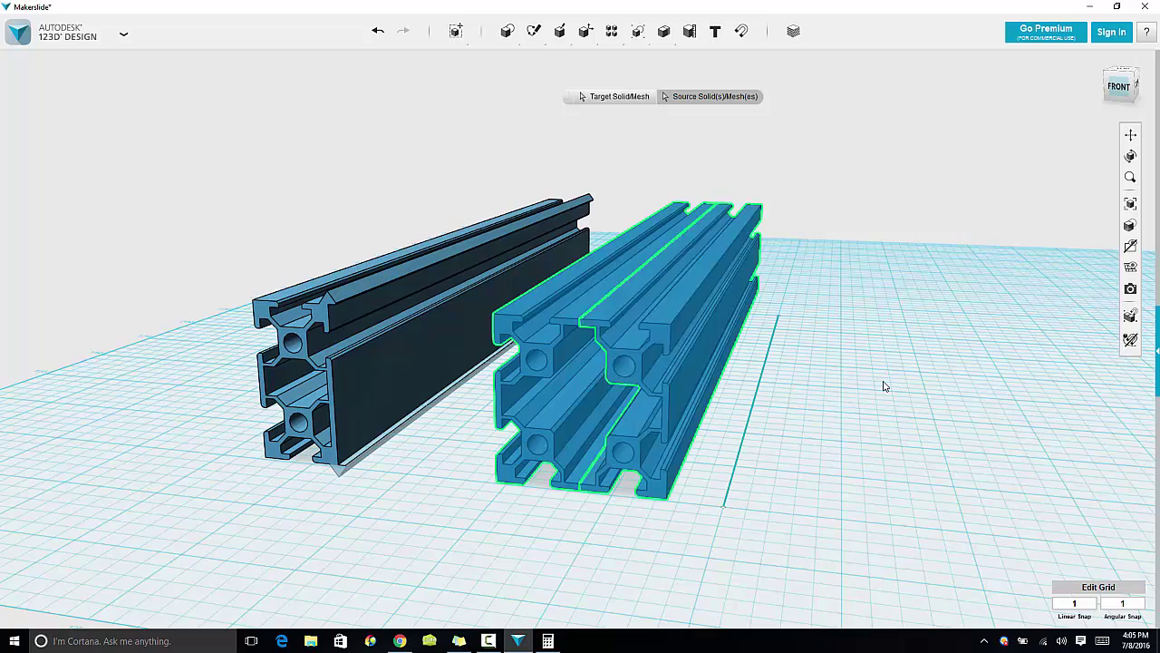
{"action": "key", "text": "Escape"}
Inspect the merged channel's end profile and compare it with the quad channel photo and the MakerSlide drawing in Chrome
{"action": "right_click_drag", "start_coordinate": [880, 383], "coordinate": [889, 368]}
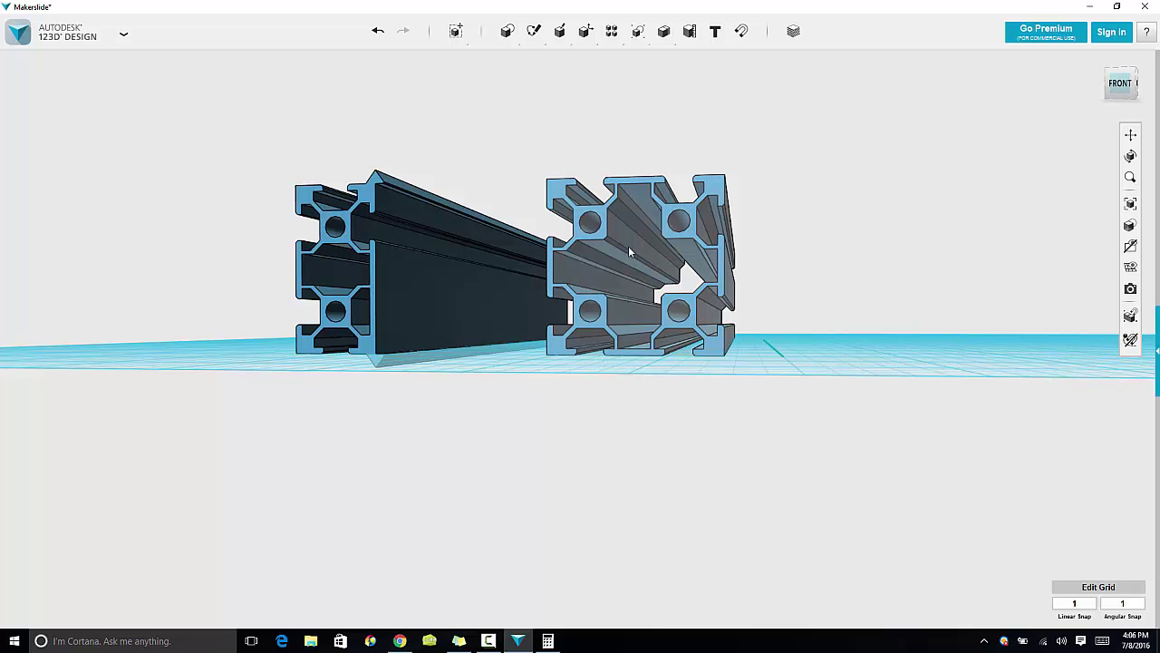
{"action": "right_click_drag", "start_coordinate": [819, 254], "coordinate": [798, 278]}
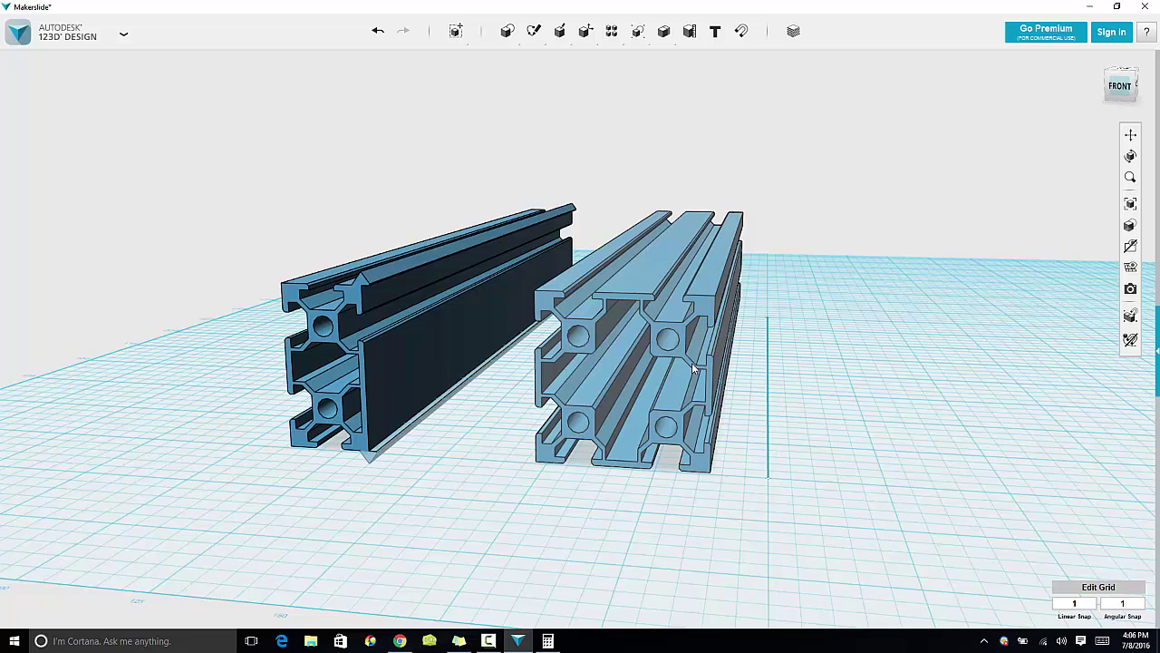
{"action": "left_click", "coordinate": [400, 641]}
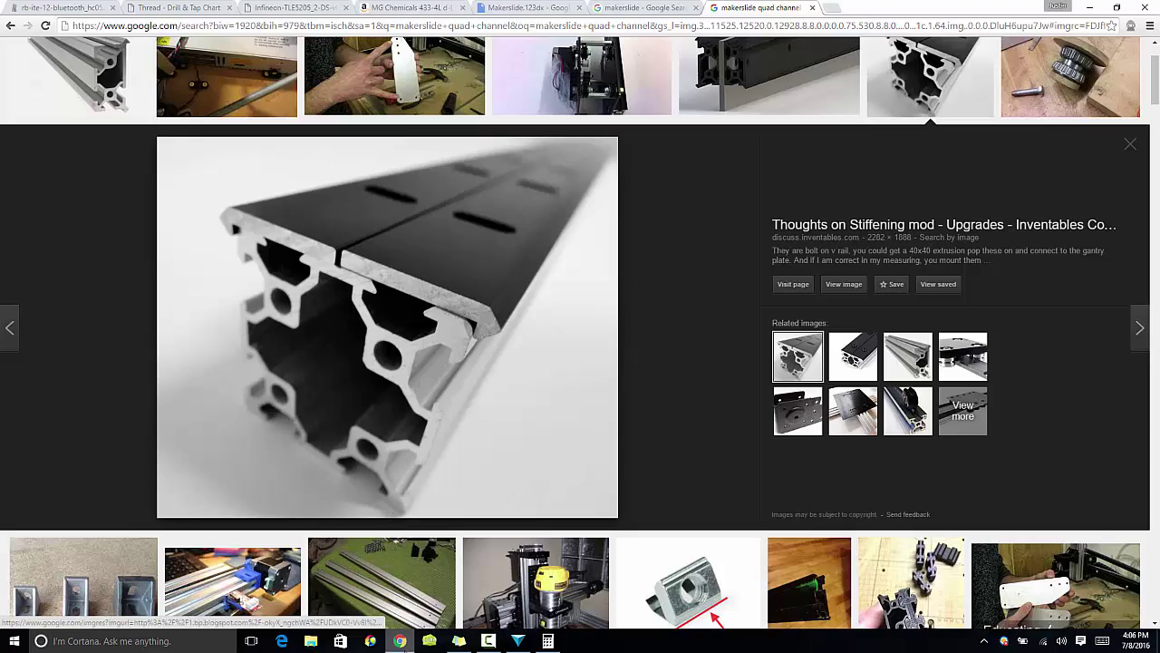
{"action": "left_click", "coordinate": [400, 640]}
{"action": "right_click_drag", "start_coordinate": [723, 340], "coordinate": [709, 343]}
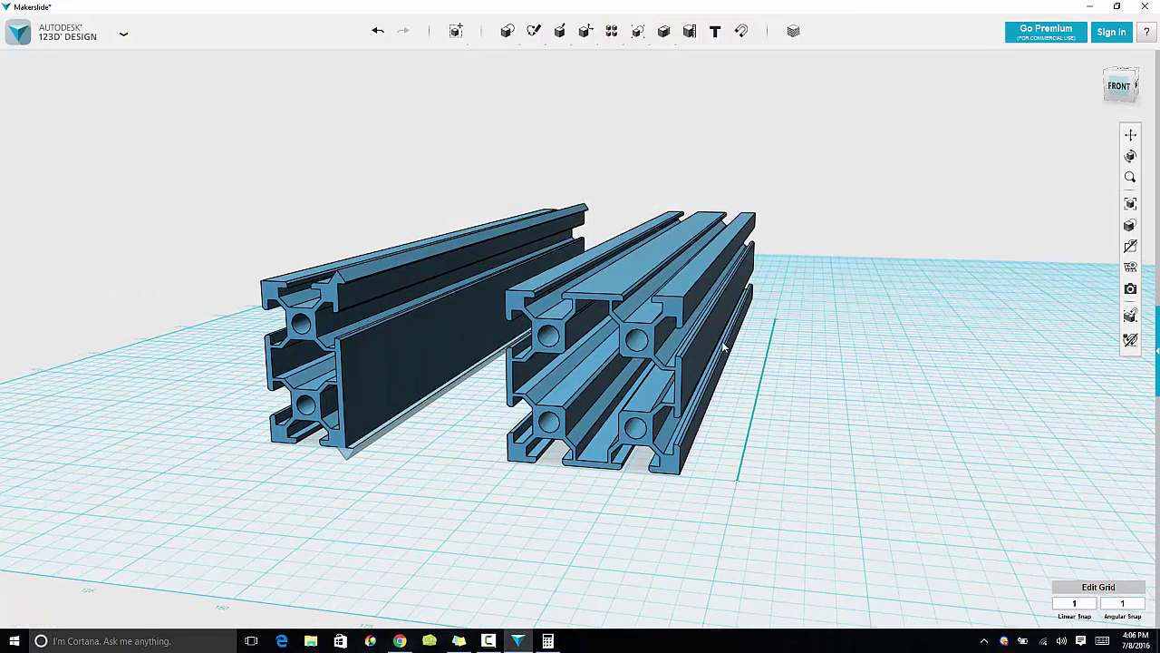
{"action": "right_click_drag", "start_coordinate": [618, 455], "coordinate": [503, 401]}
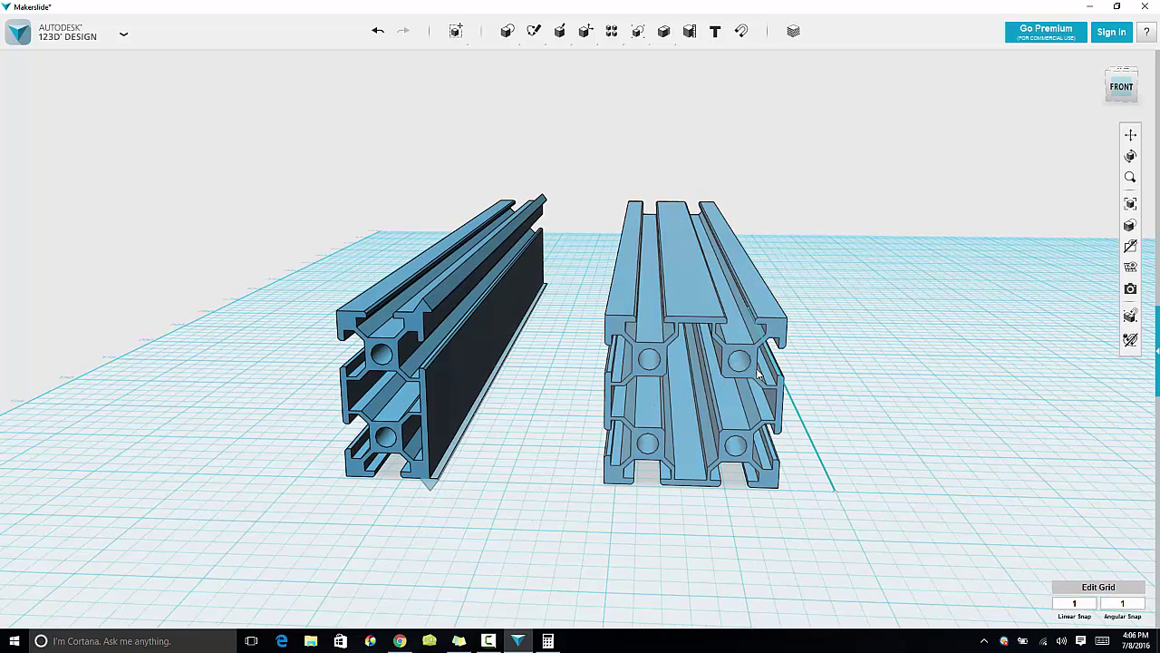
{"action": "left_click", "coordinate": [400, 641]}
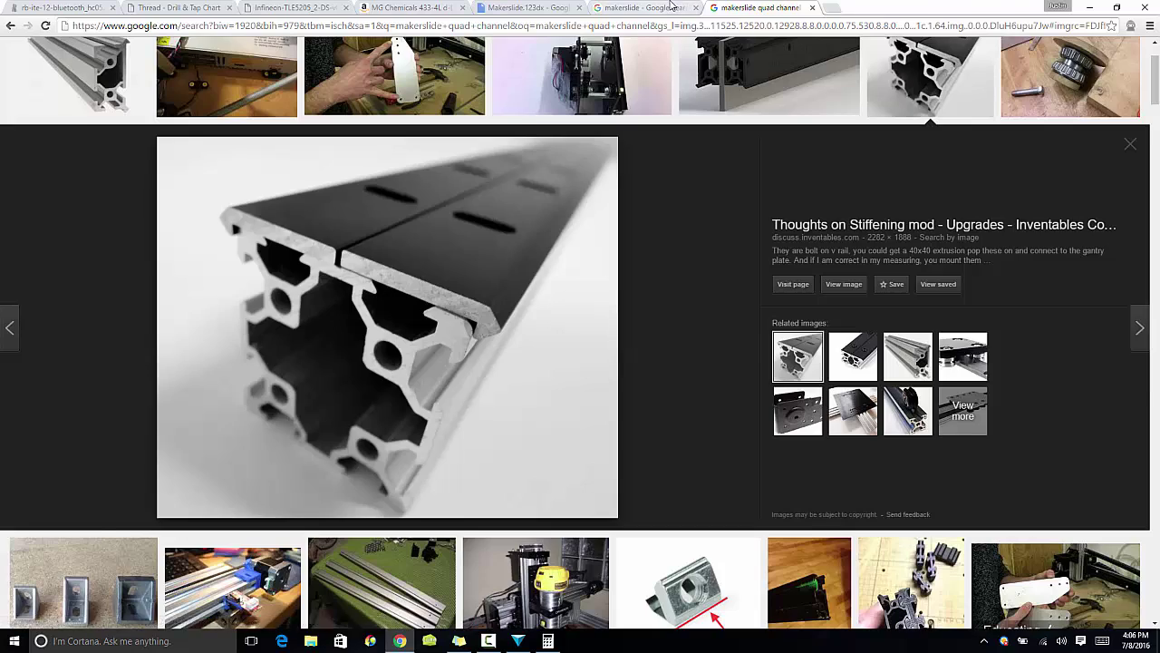
{"action": "left_click", "coordinate": [673, 7]}
{"action": "left_click", "coordinate": [304, 136]}
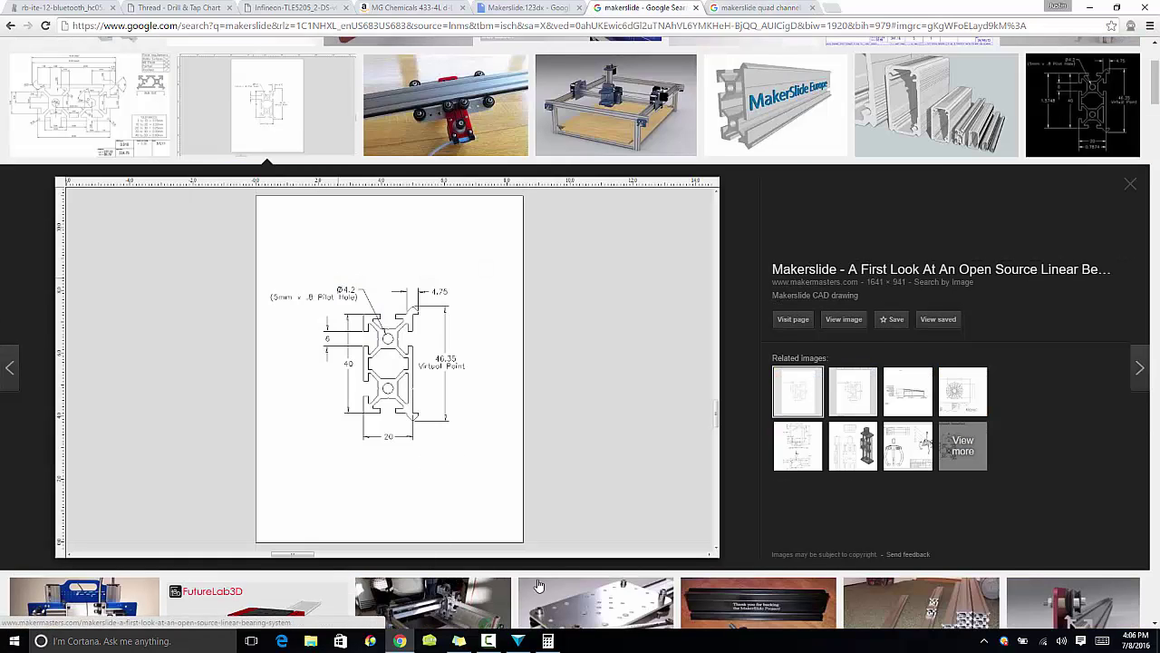
{"action": "left_click", "coordinate": [520, 641]}
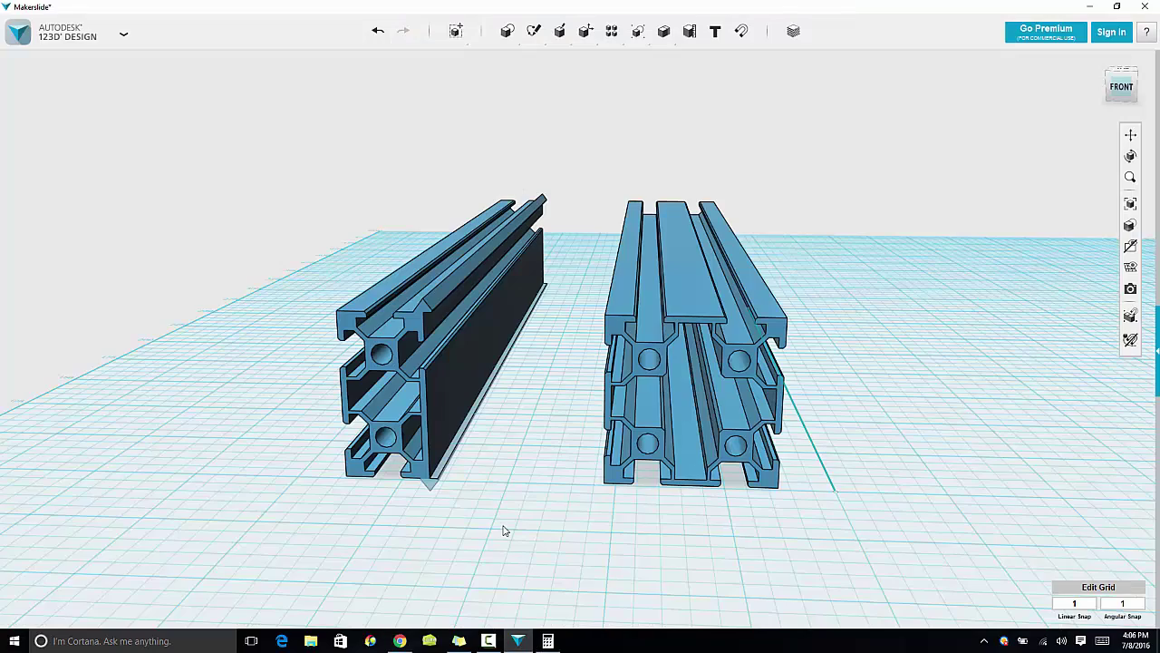
{"action": "right_click_drag", "start_coordinate": [479, 469], "coordinate": [422, 462]}
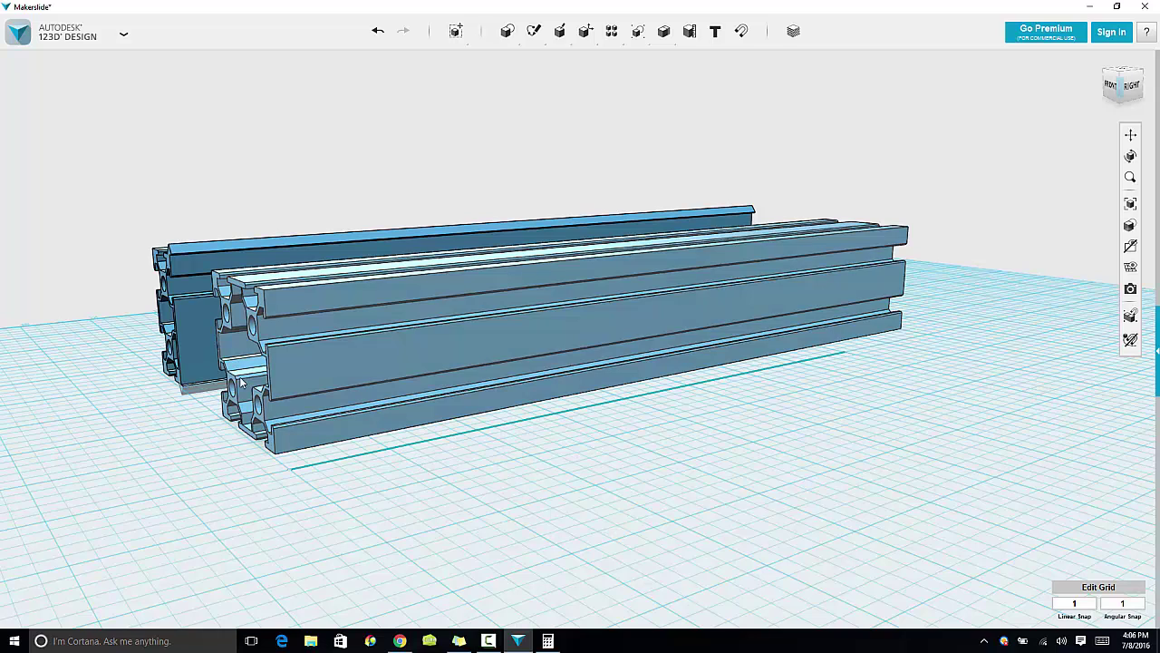
{"action": "right_click_drag", "start_coordinate": [249, 383], "coordinate": [317, 387]}
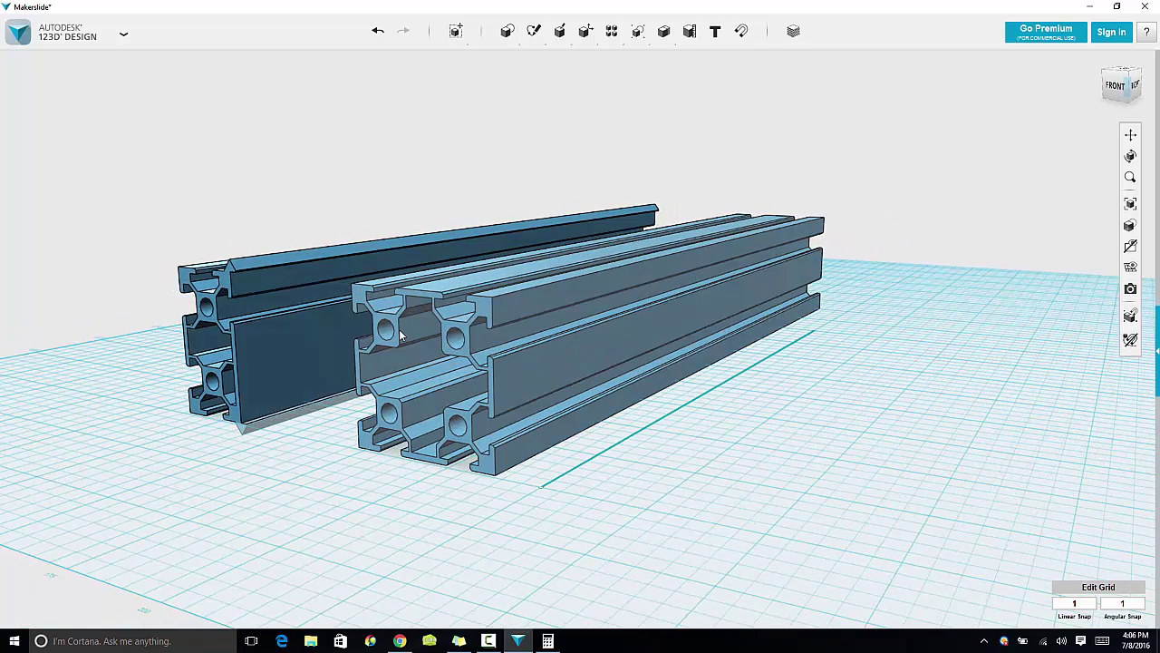
Check that the merged quad channel selects as one solid with a continuous end face, and view it beside the original MakerSlide extrusion
{"action": "left_click", "coordinate": [397, 339]}
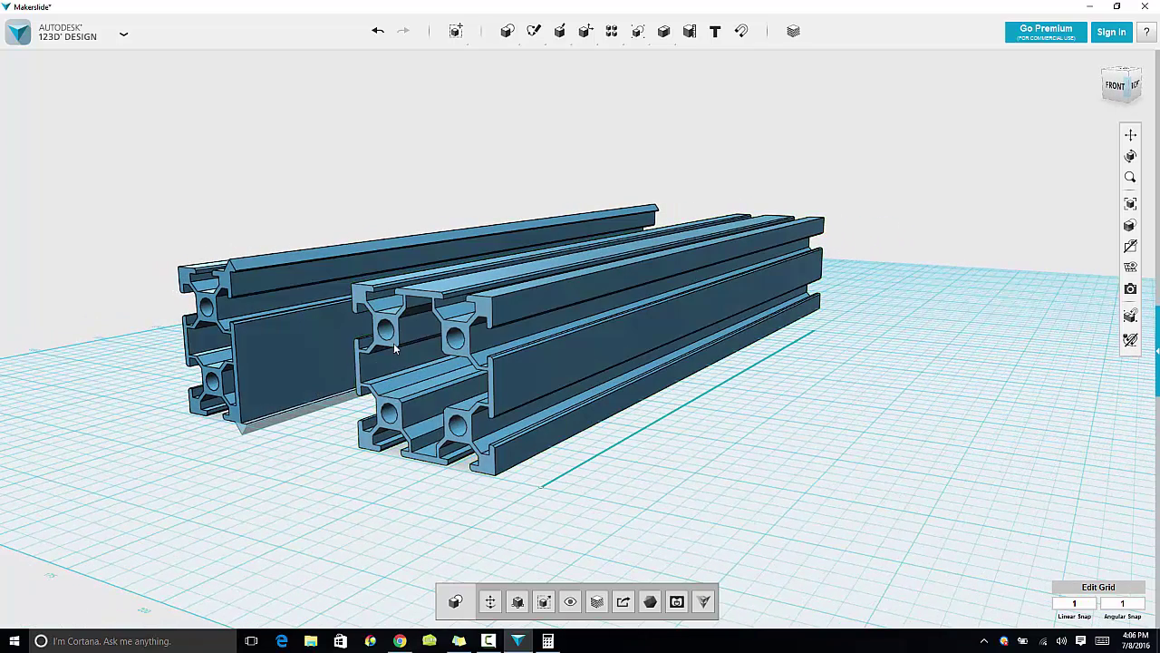
{"action": "left_click", "coordinate": [394, 342]}
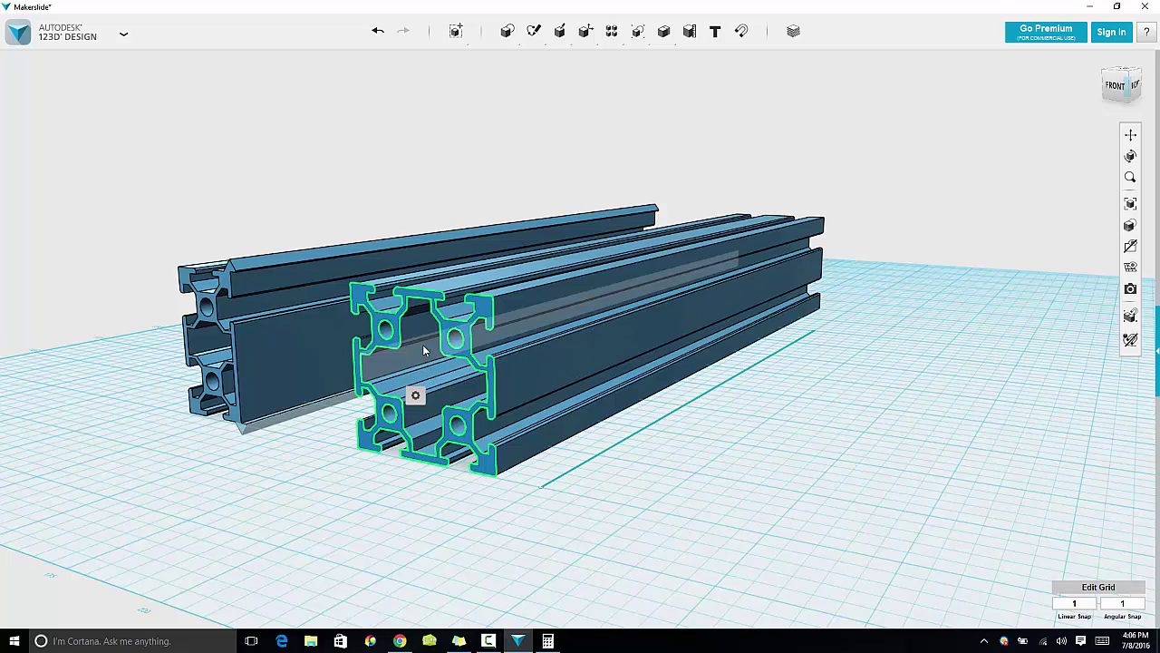
{"action": "mouse_move", "coordinate": [422, 423]}
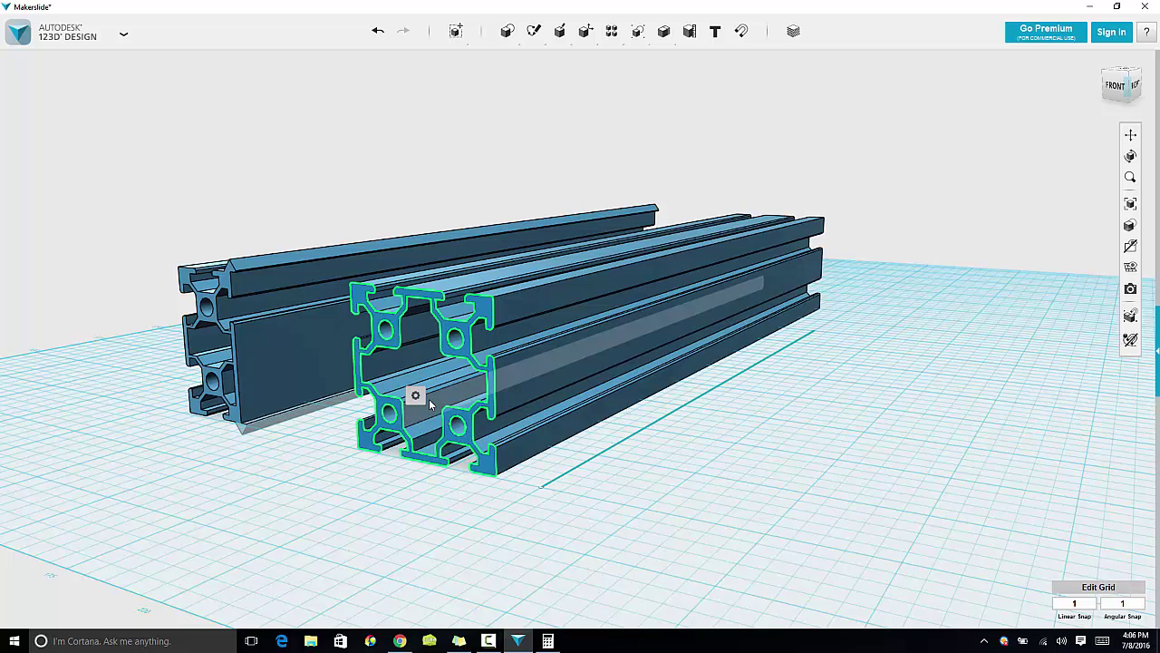
{"action": "left_click", "coordinate": [342, 504]}
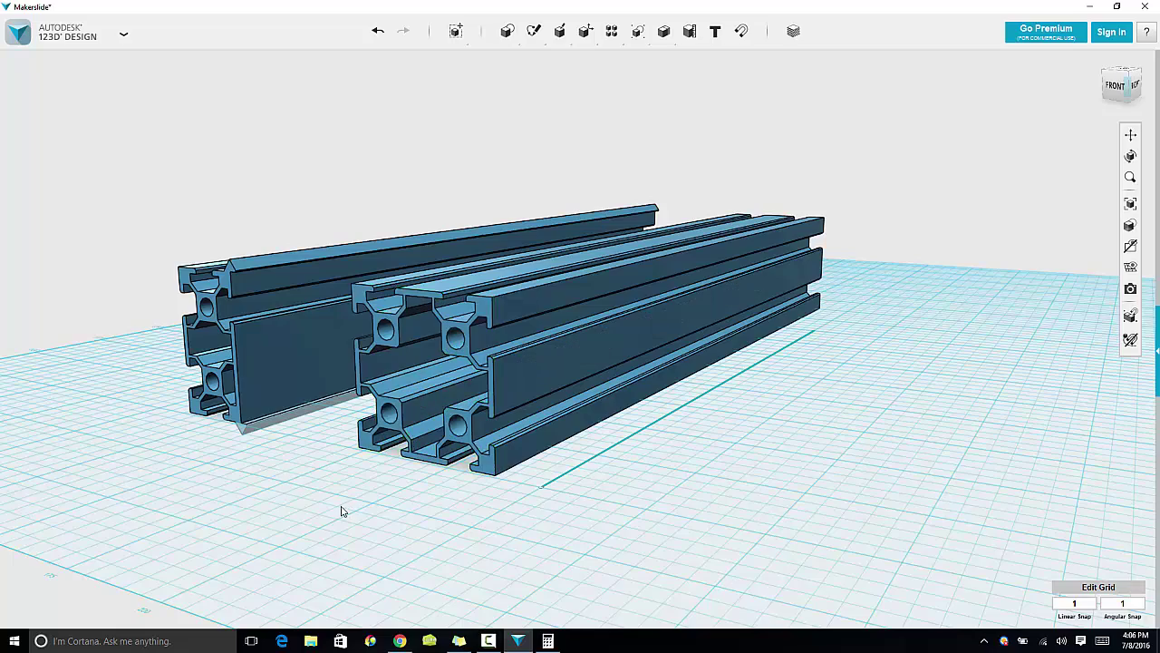
{"action": "right_click_drag", "start_coordinate": [363, 502], "coordinate": [382, 501]}
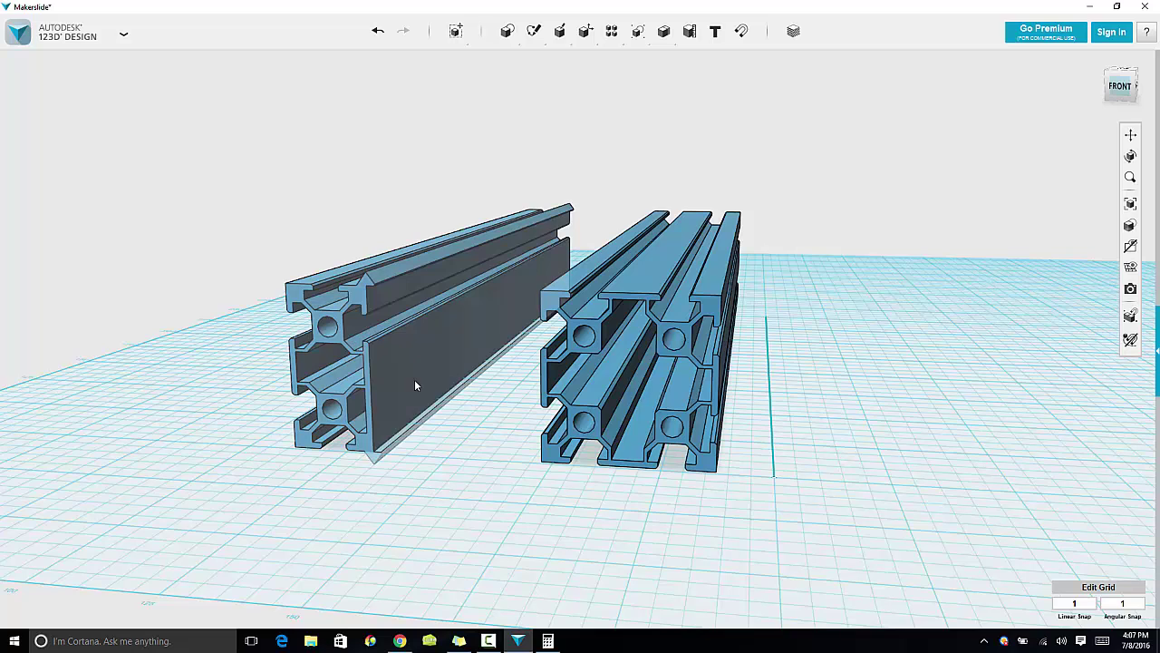
{"action": "left_click", "coordinate": [610, 386]}
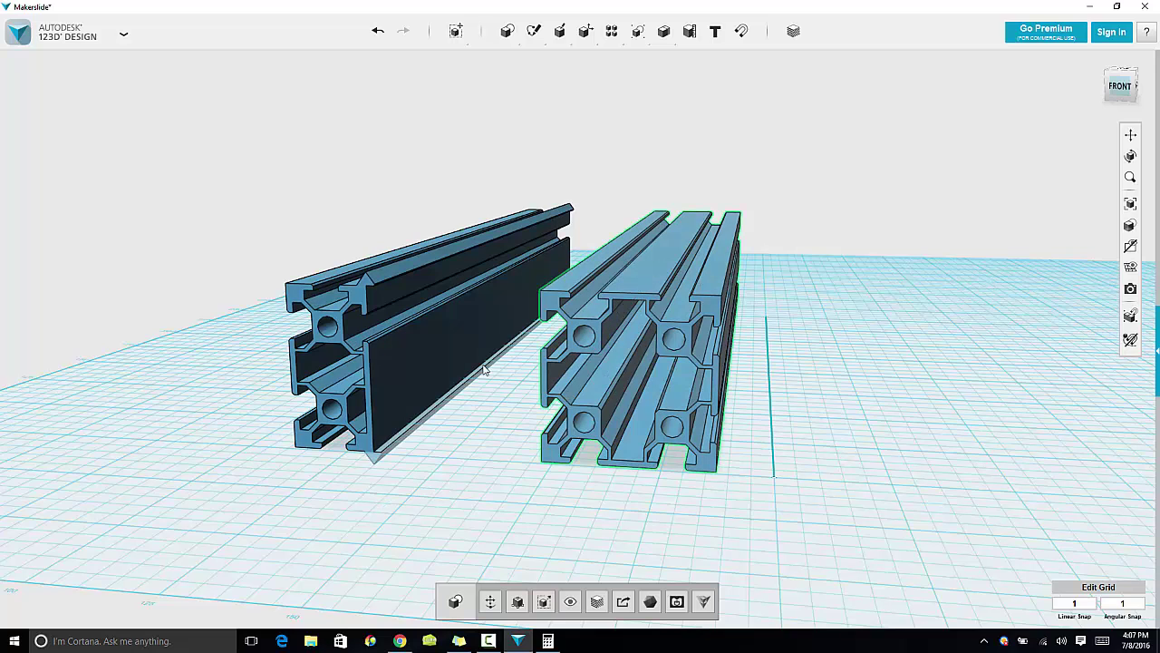
{"action": "left_click", "coordinate": [404, 361]}
{"action": "left_click", "coordinate": [414, 446]}
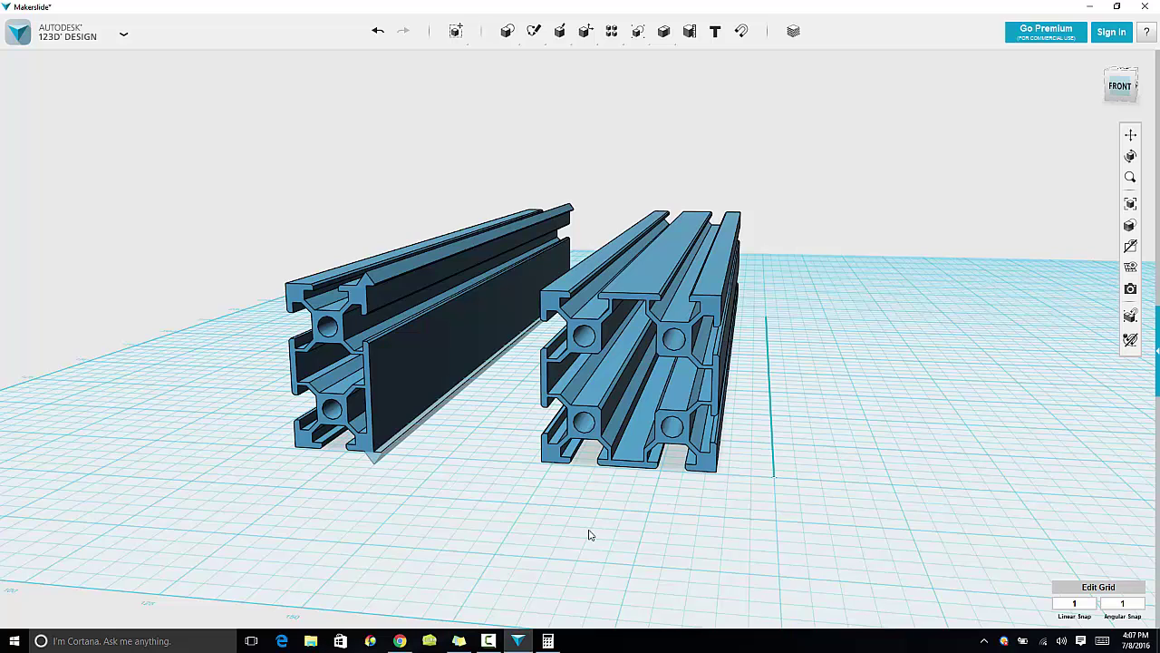
{"action": "right_click_drag", "start_coordinate": [589, 535], "coordinate": [505, 493]}
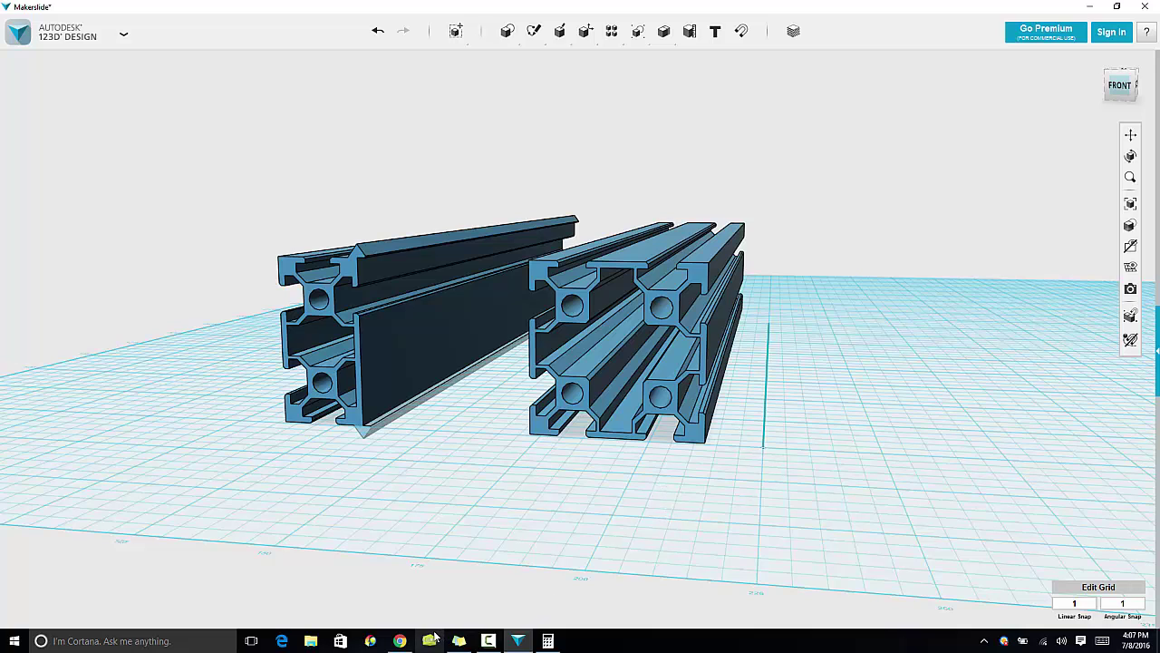
{"action": "left_click", "coordinate": [488, 641]}
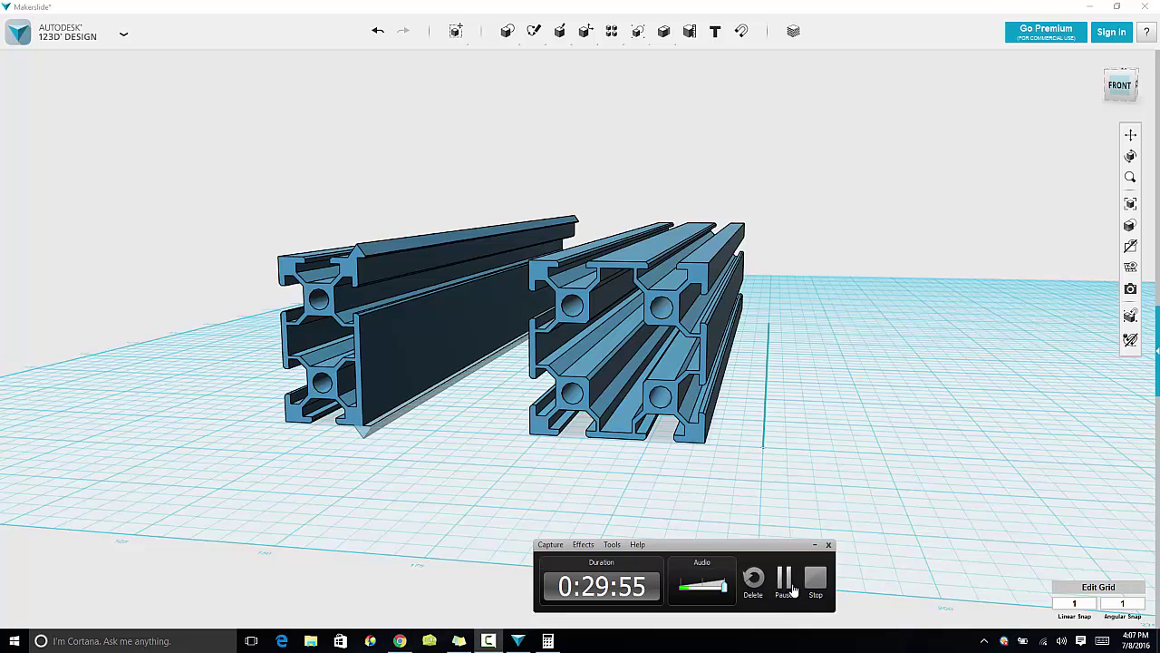